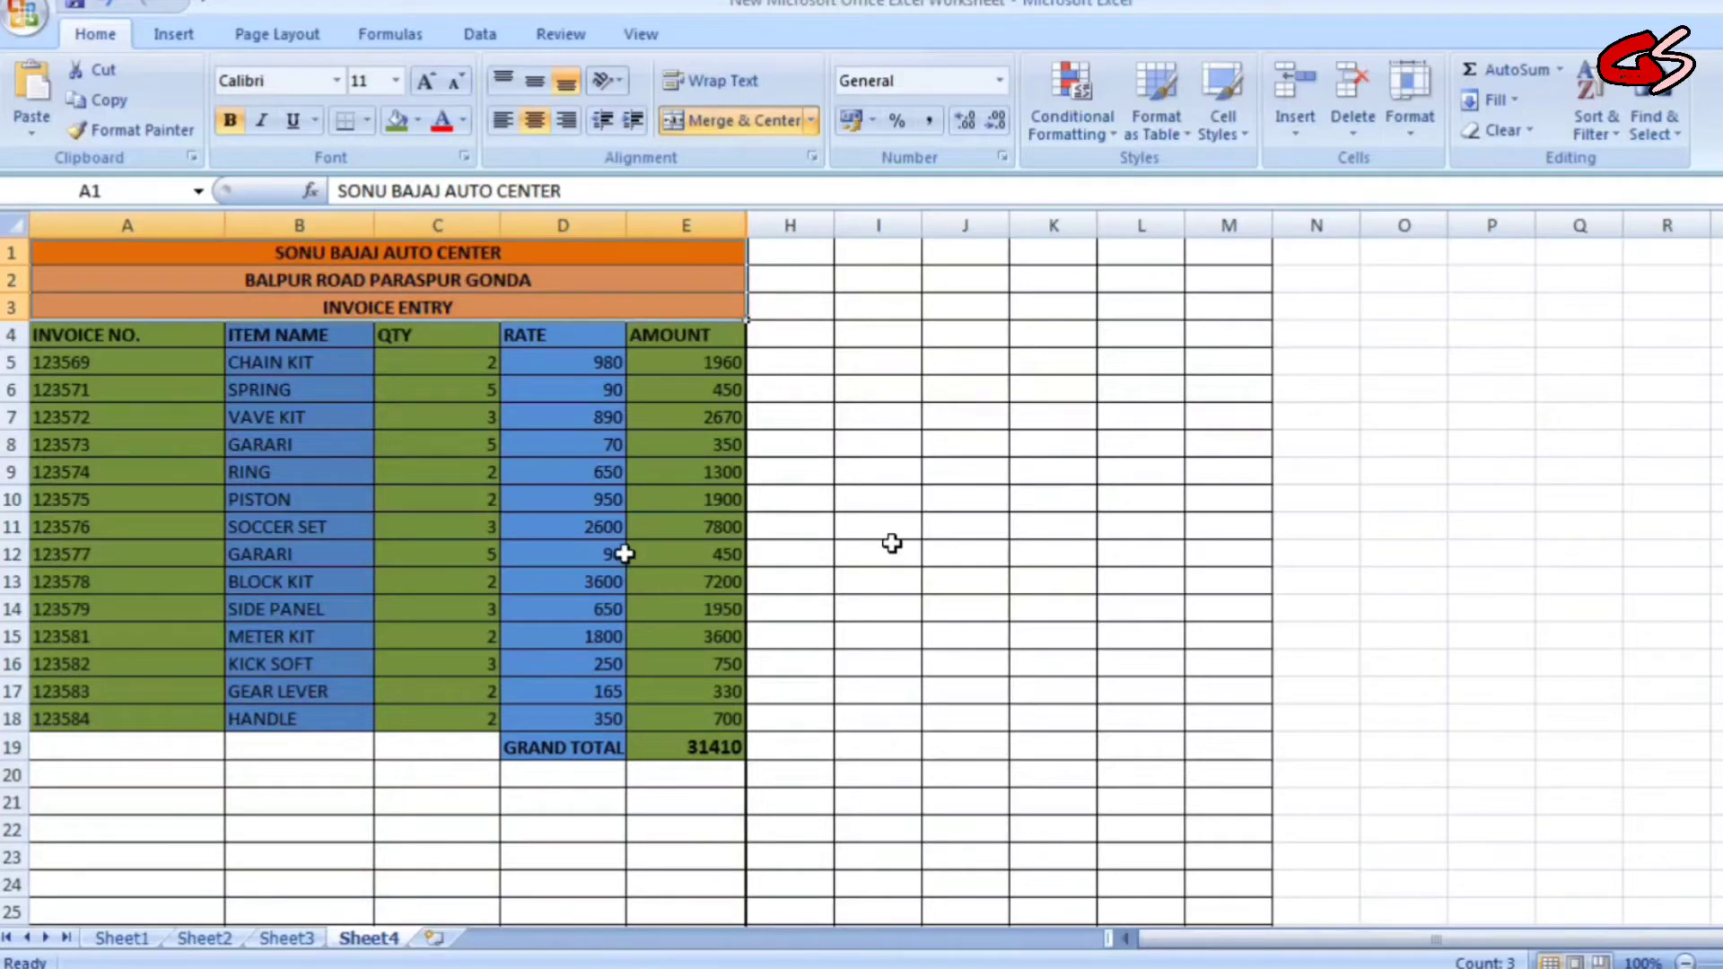
Step: Review the finished invoice's values and amount formulas, then select the working area on a blank sheet
{"action": "left_click", "coordinate": [491, 510]}
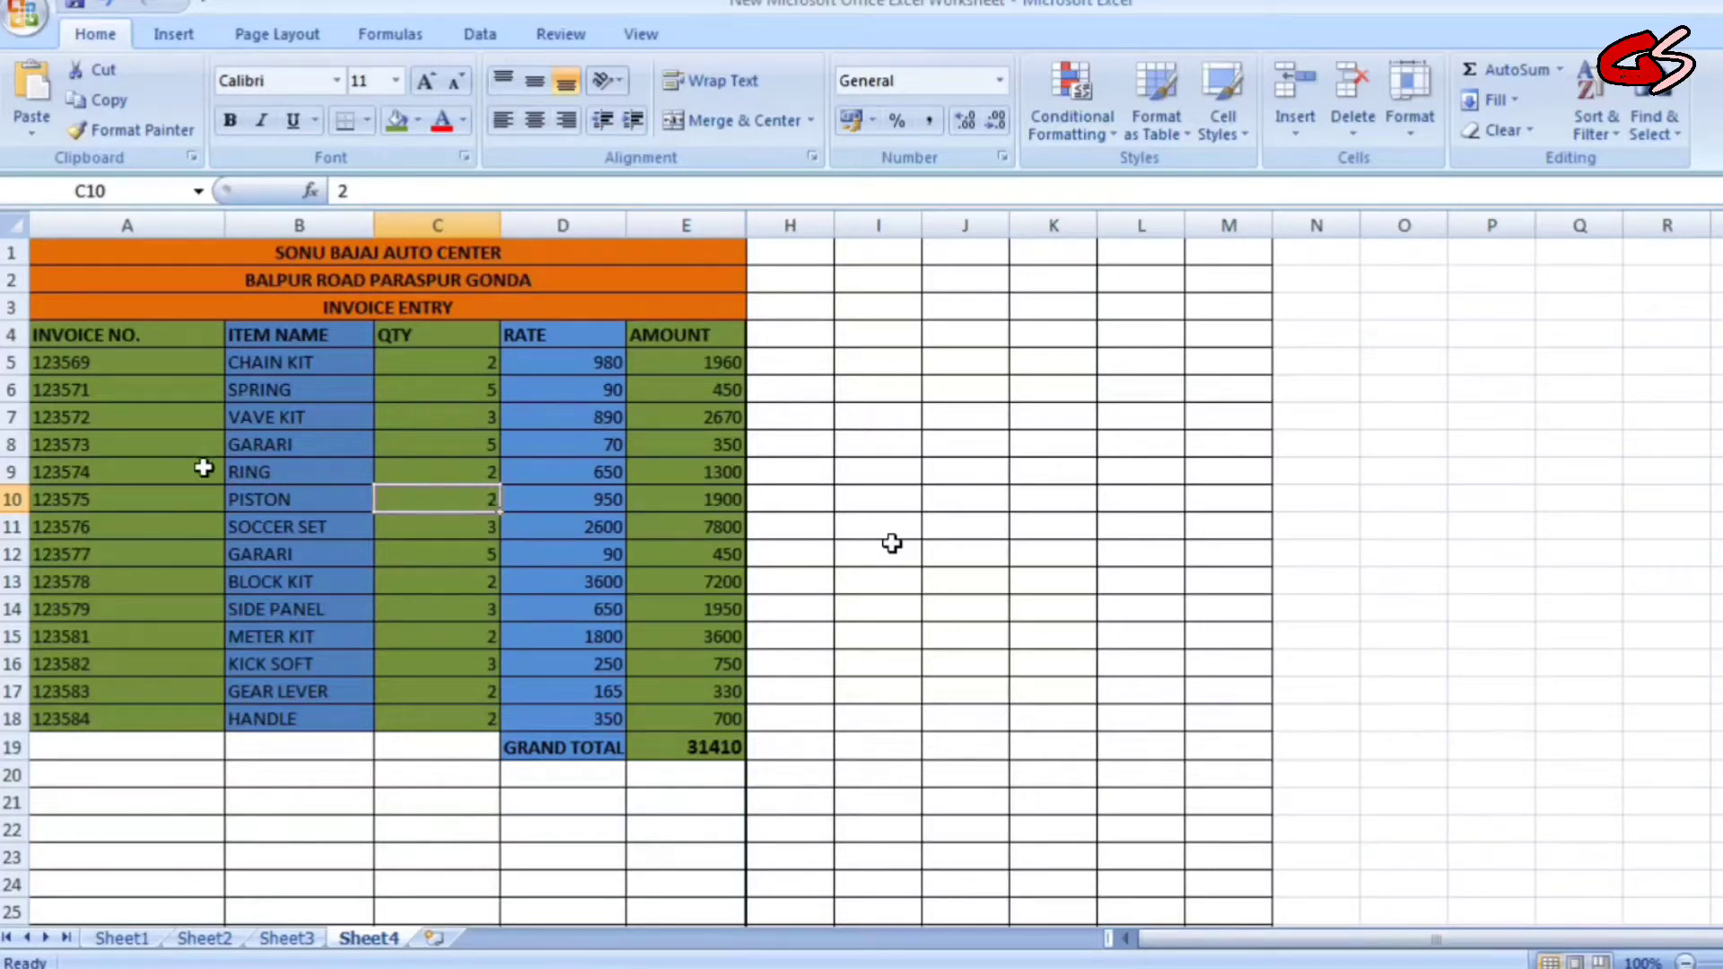
{"action": "left_click", "coordinate": [116, 388]}
{"action": "left_click", "coordinate": [522, 416]}
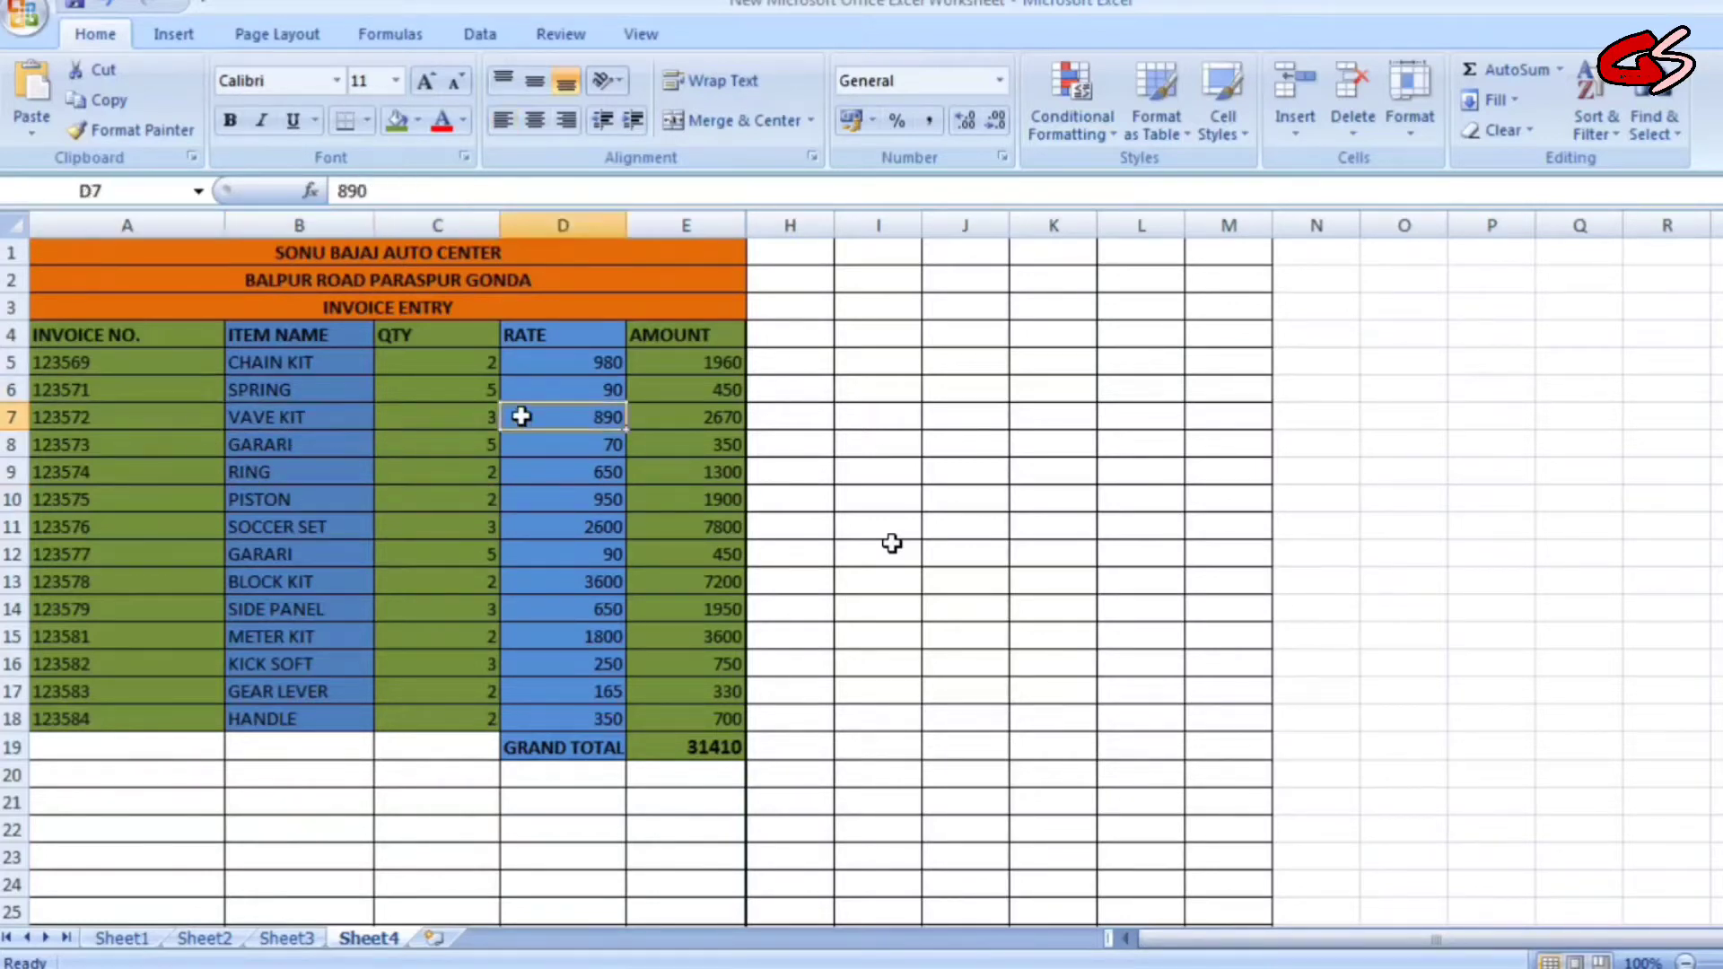
{"action": "left_click", "coordinate": [711, 419]}
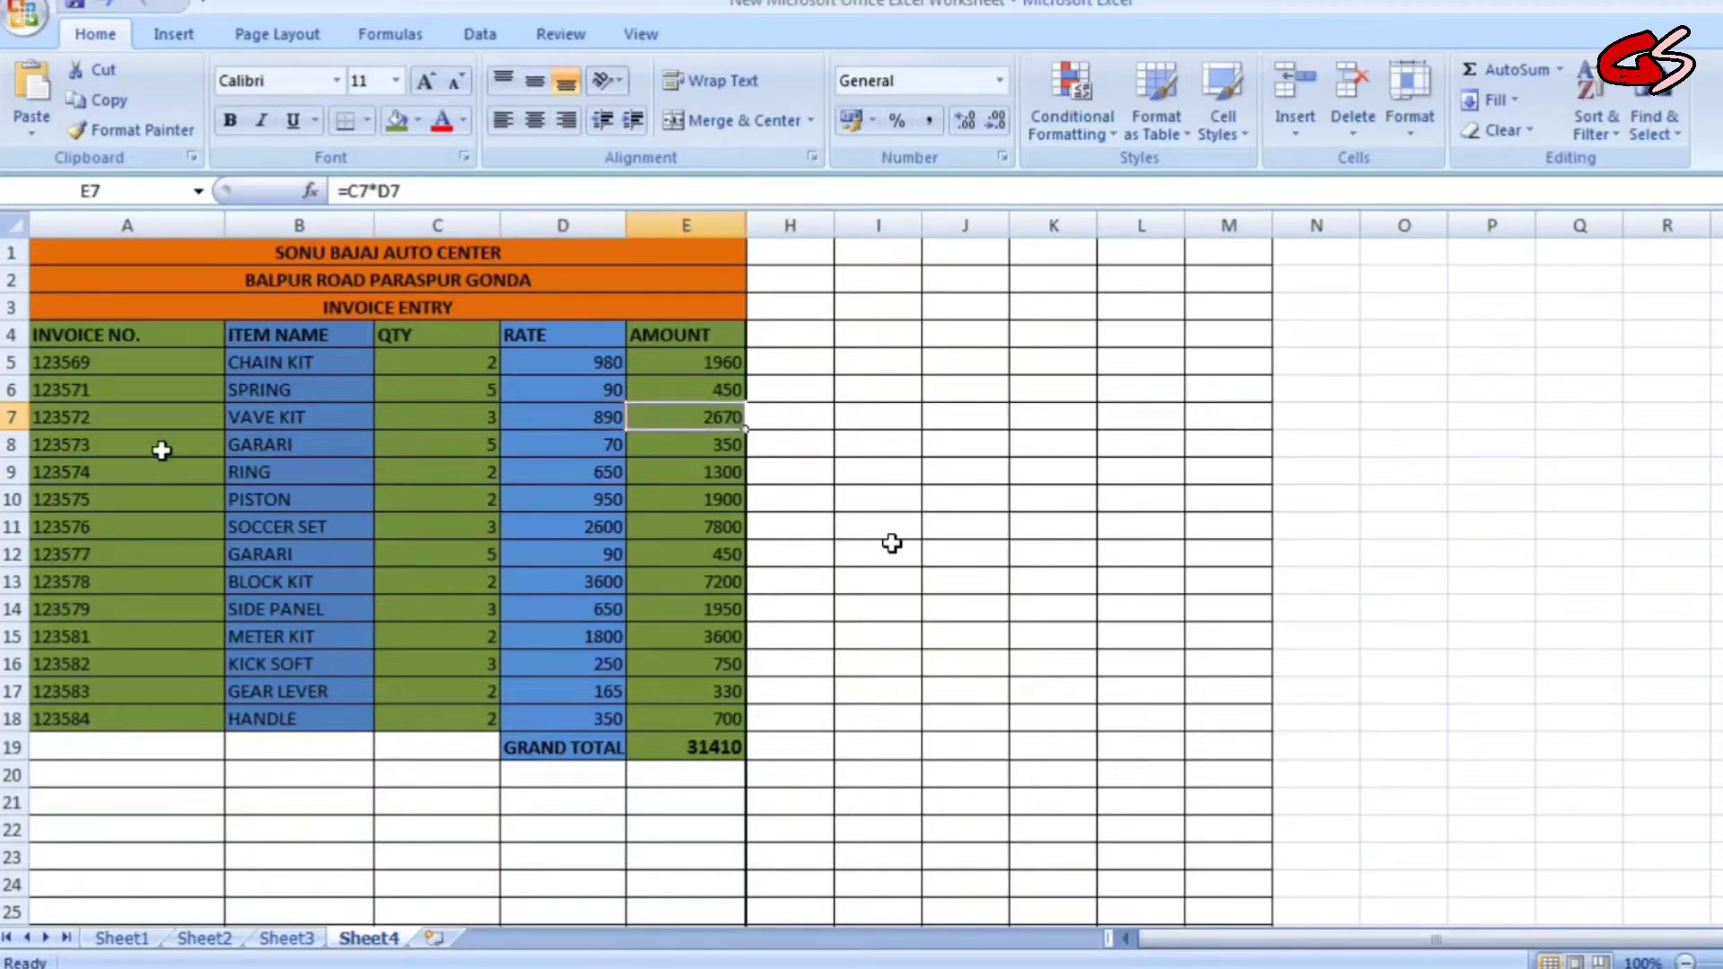
{"action": "left_click_drag", "start_coordinate": [204, 377], "coordinate": [688, 584]}
{"action": "left_click", "coordinate": [687, 636]}
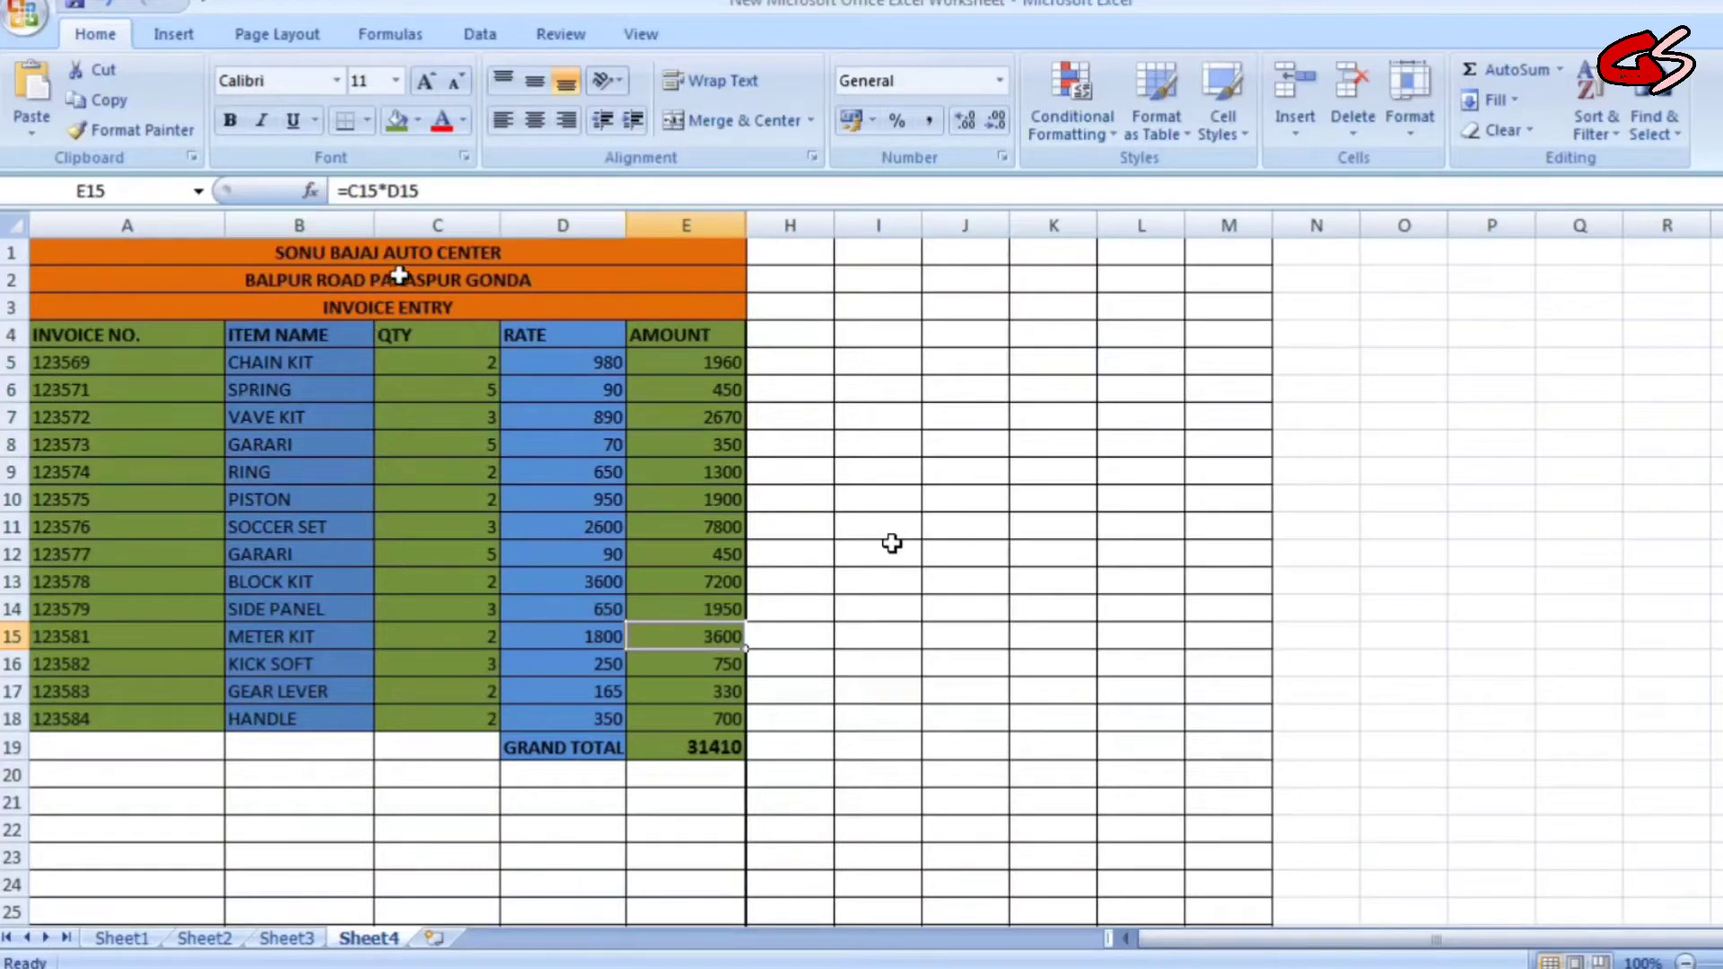
{"action": "left_click_drag", "start_coordinate": [404, 258], "coordinate": [412, 307]}
{"action": "left_click", "coordinate": [462, 416]}
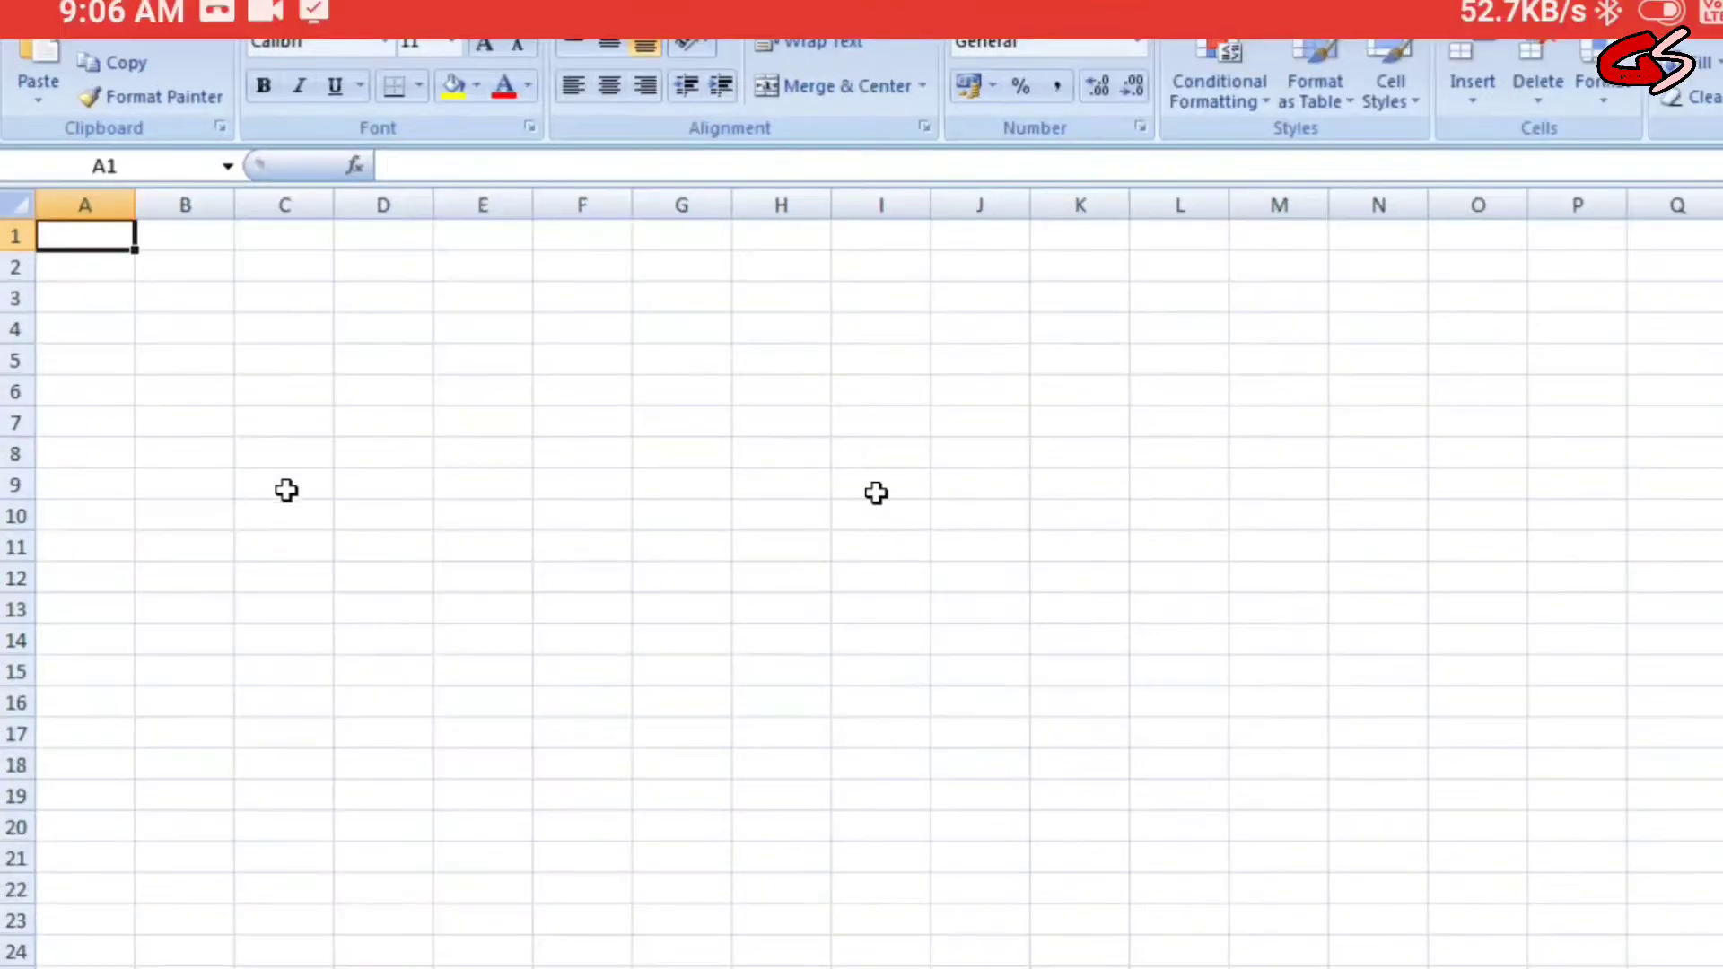
{"action": "left_click", "coordinate": [266, 396]}
{"action": "left_click_drag", "start_coordinate": [100, 234], "coordinate": [1278, 968]}
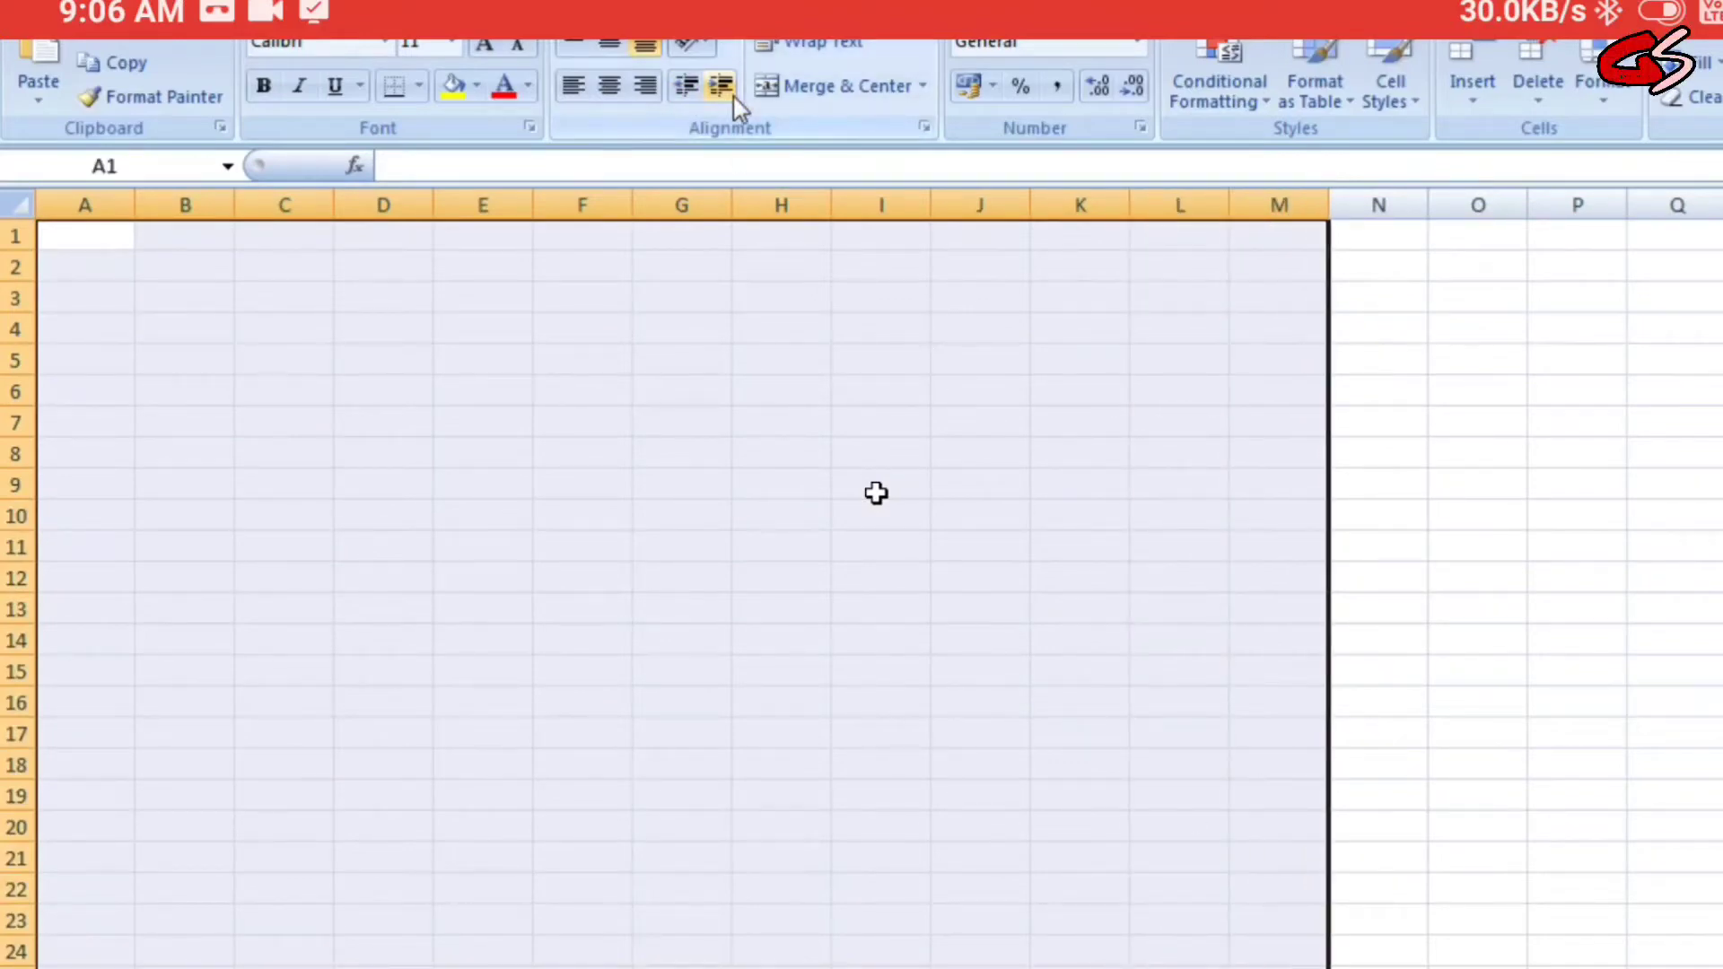
Step: Apply All Borders to every cell of the selected grid
{"action": "left_click", "coordinate": [418, 86]}
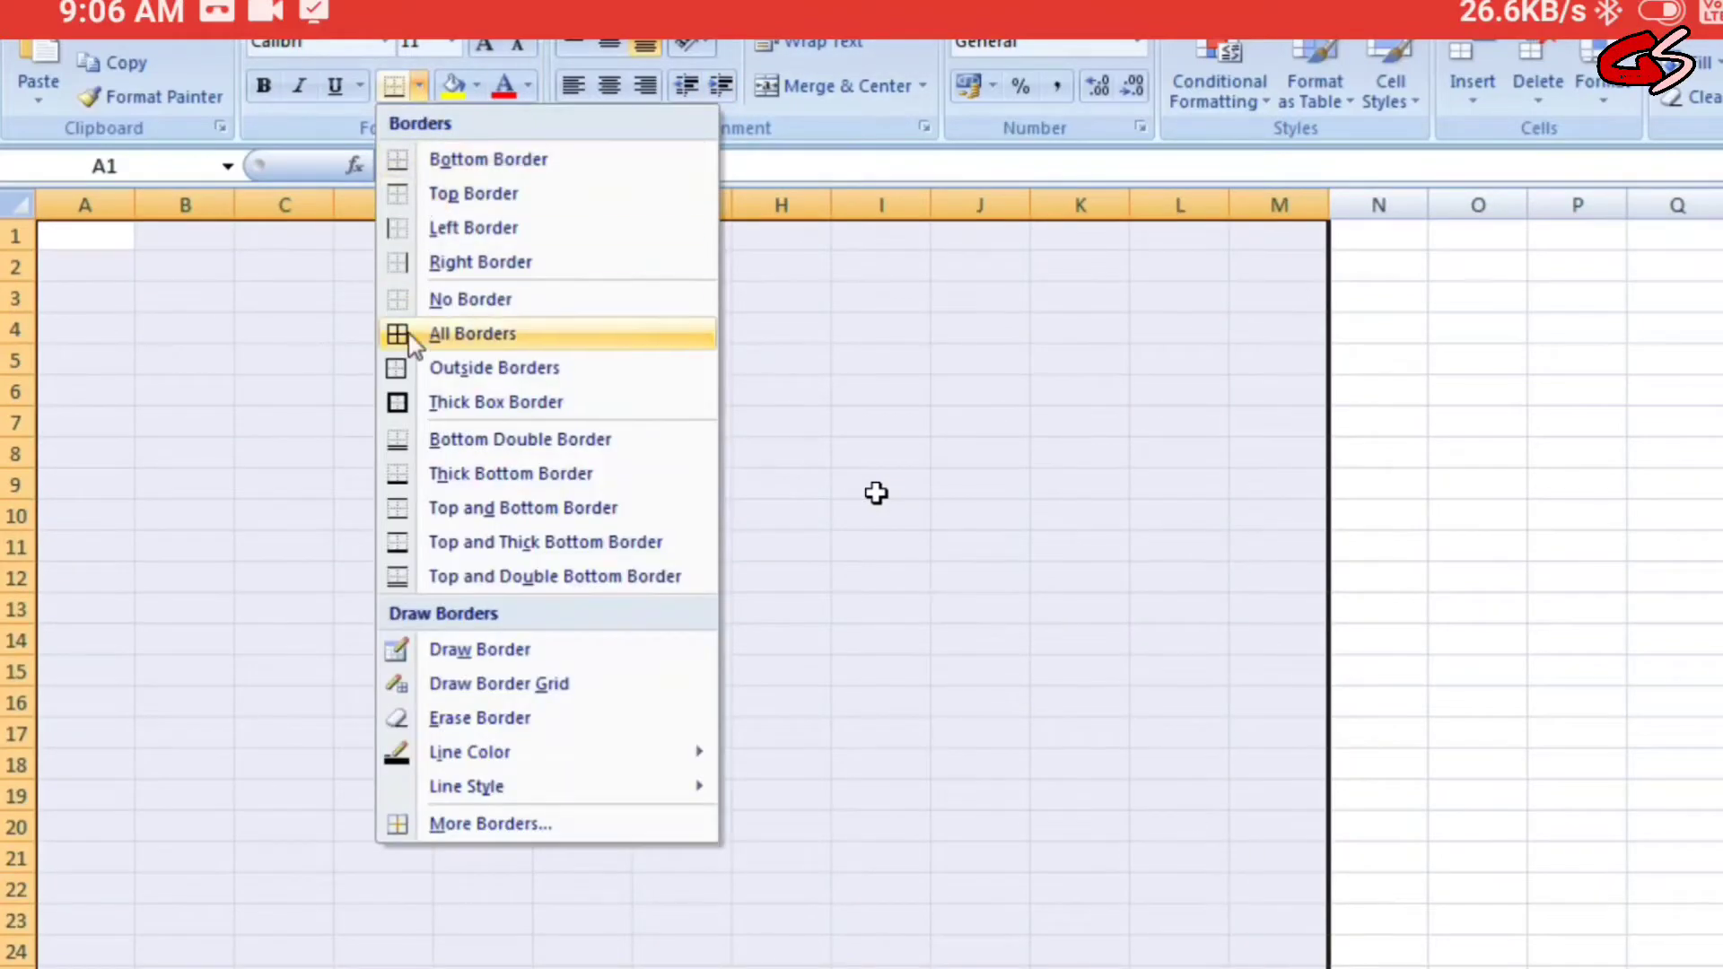
{"action": "left_click", "coordinate": [503, 342]}
{"action": "left_click", "coordinate": [960, 417]}
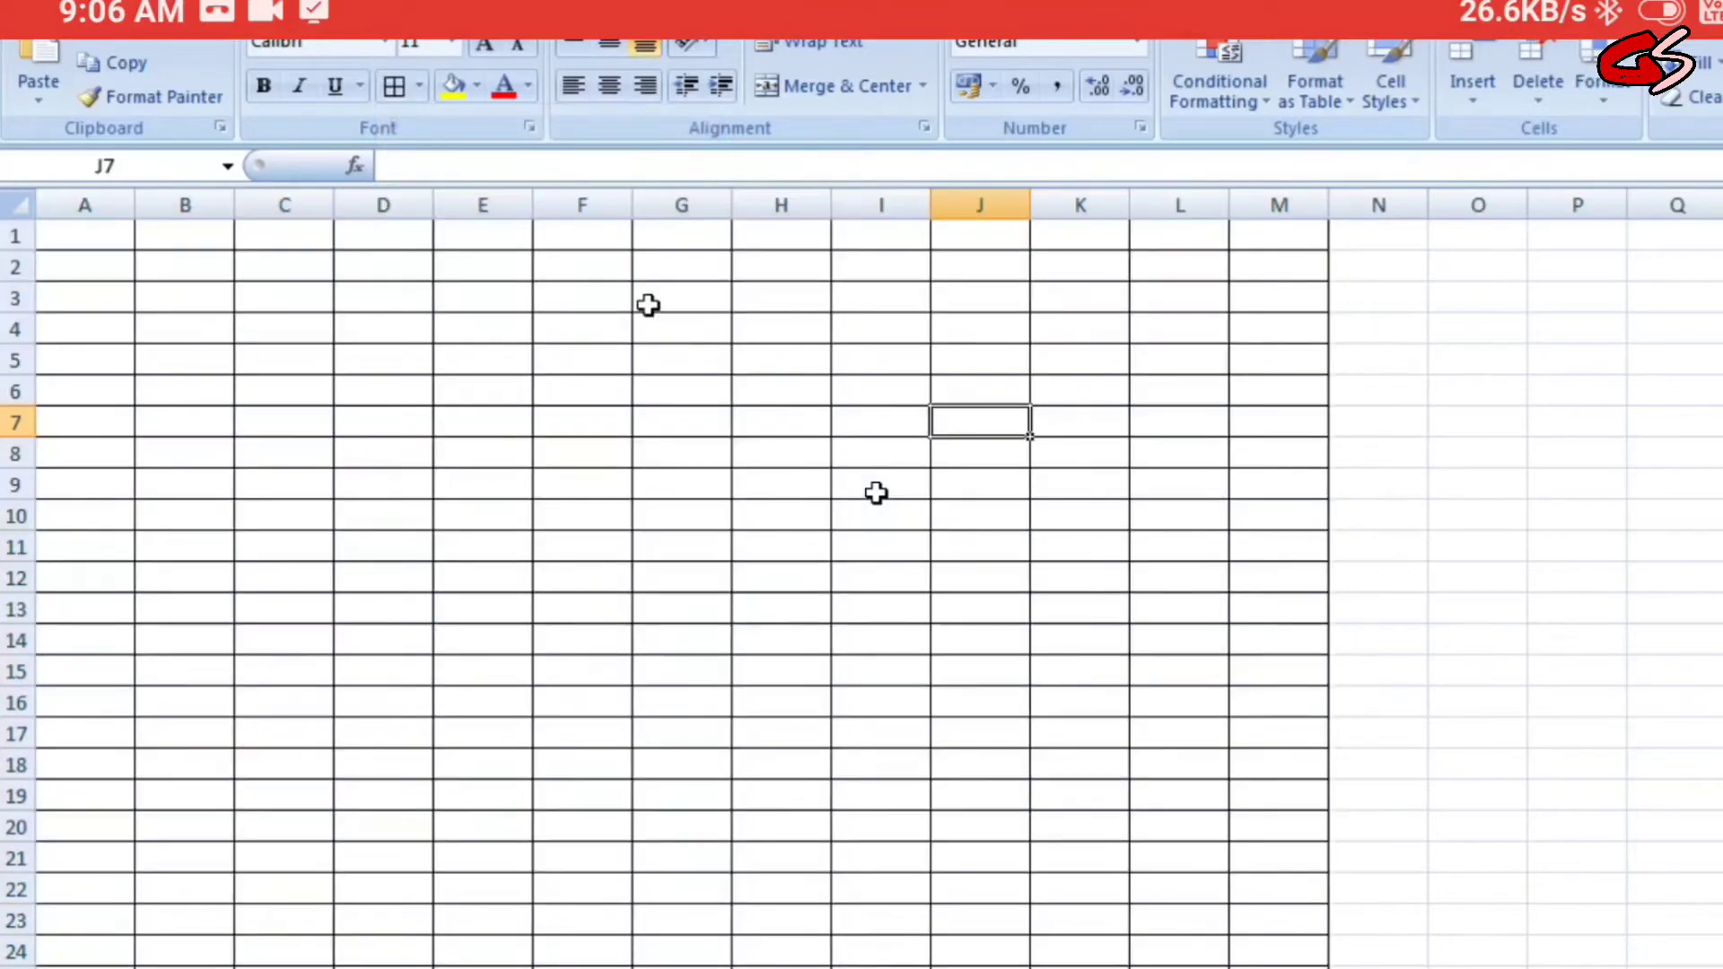
Step: Merge and center A1:G1, A2:G2 and A3:G3 into three title bands
{"action": "left_click_drag", "start_coordinate": [108, 232], "coordinate": [192, 230]}
{"action": "left_click", "coordinate": [408, 239]}
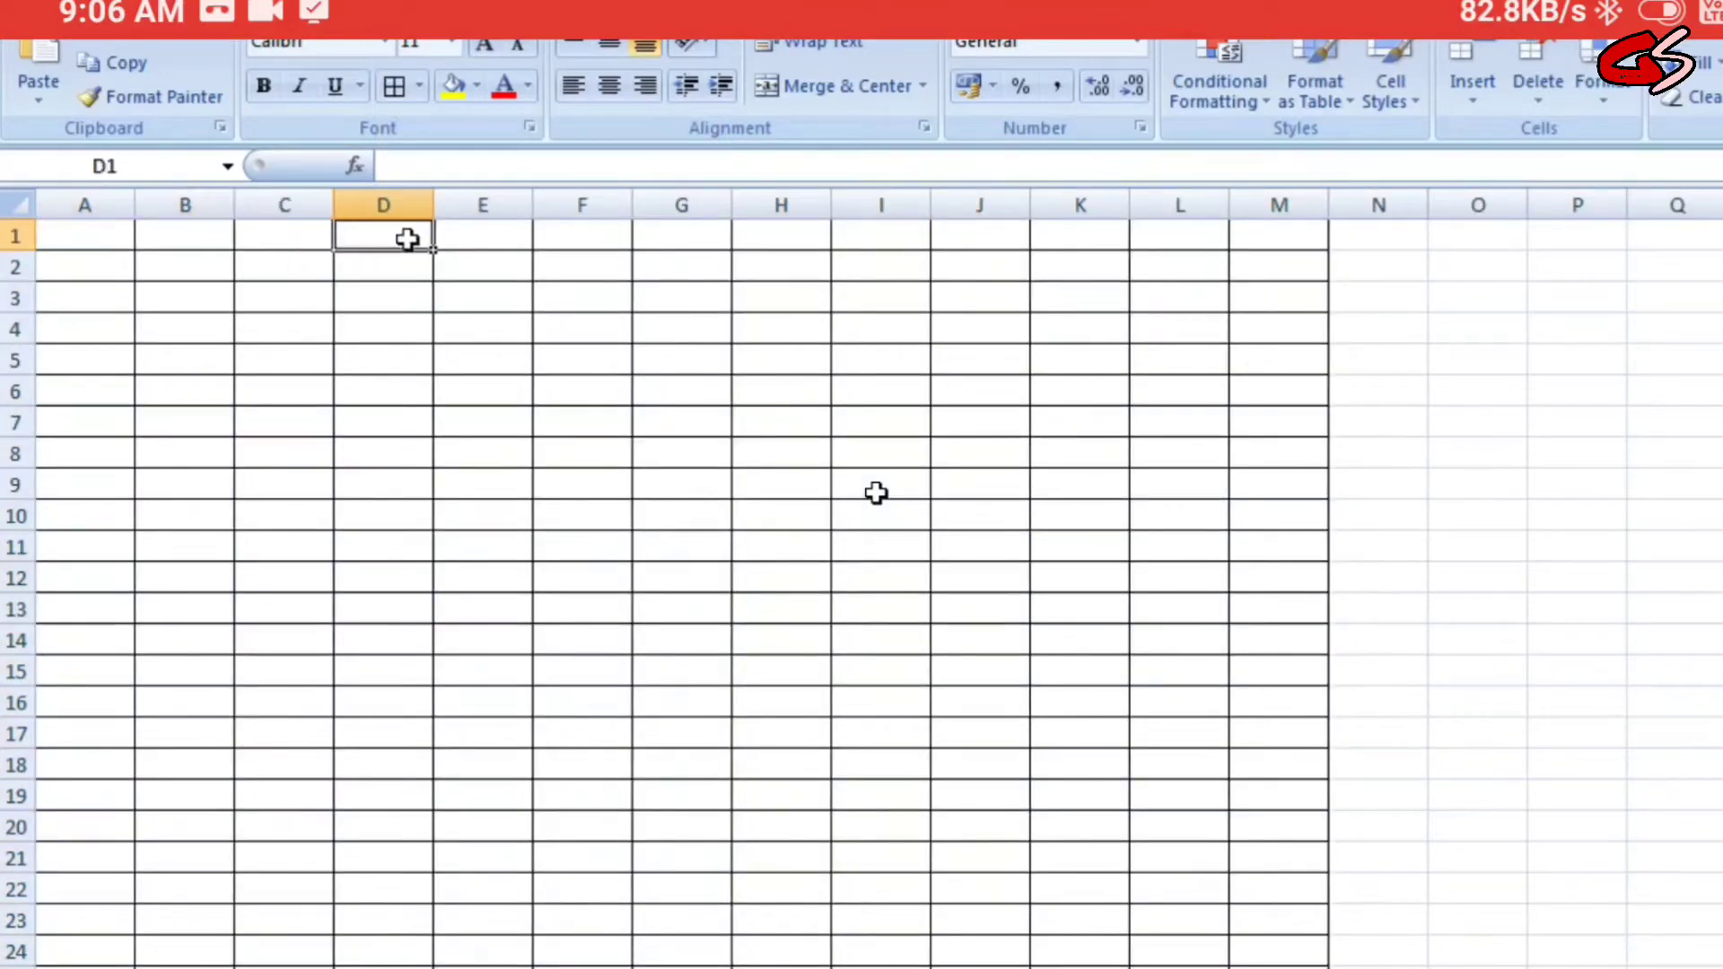
{"action": "left_click_drag", "start_coordinate": [86, 231], "coordinate": [691, 246]}
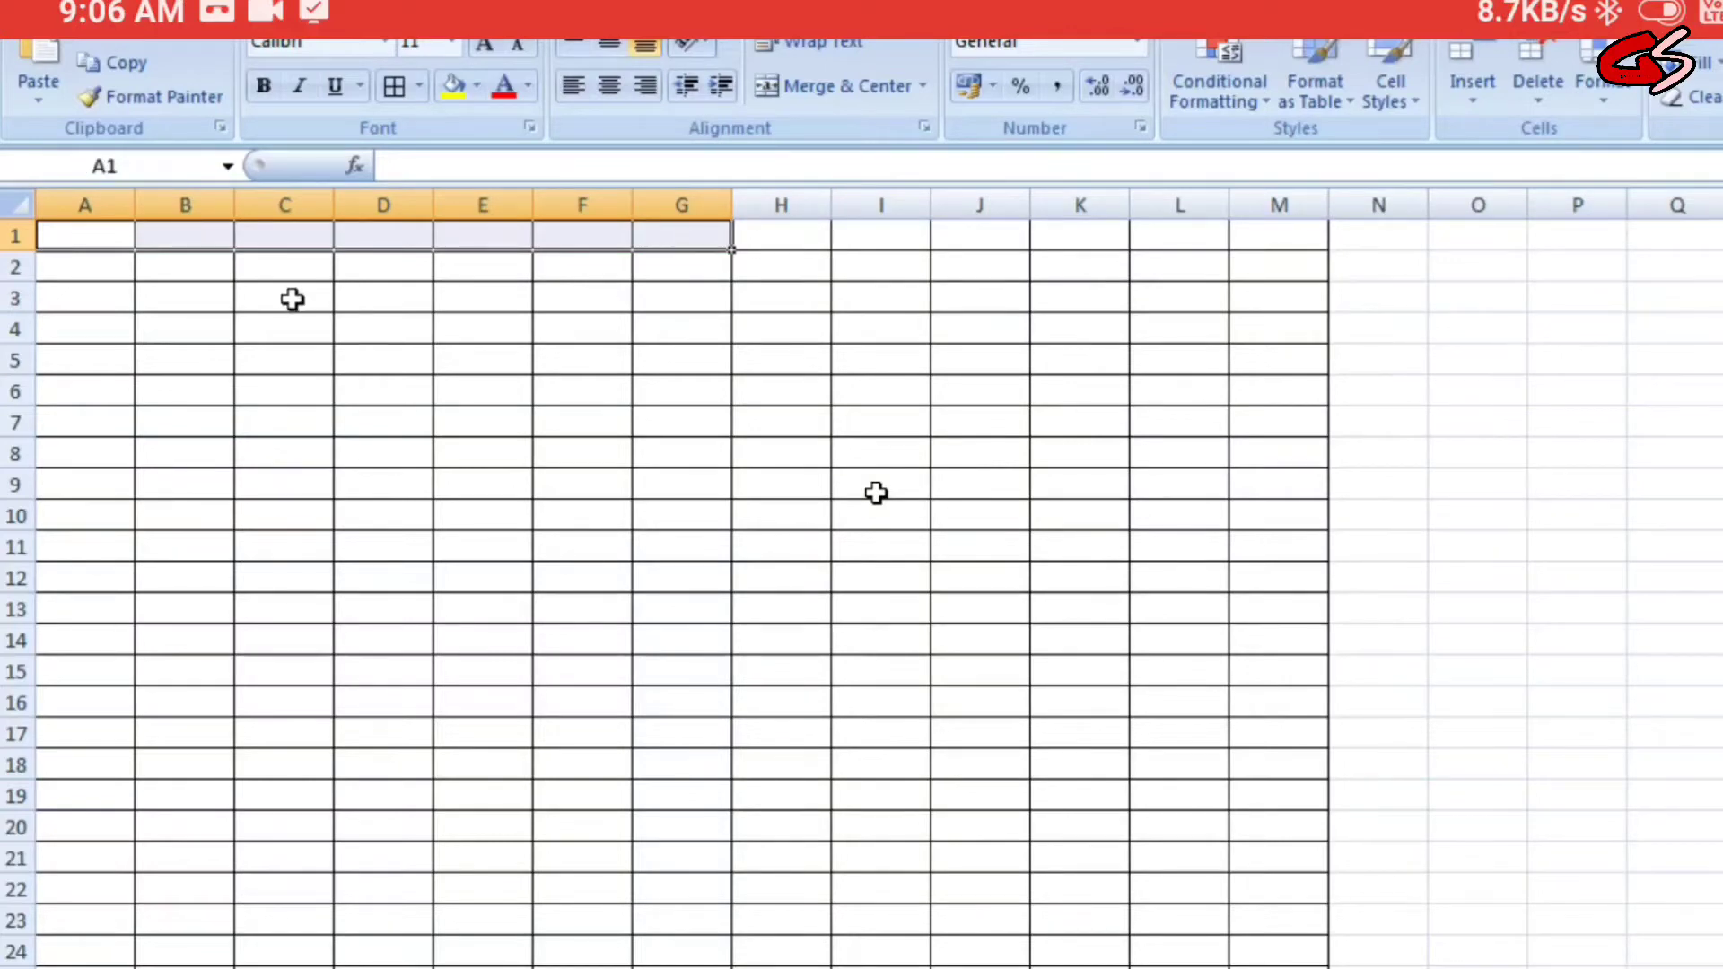
{"action": "left_click", "coordinate": [850, 93]}
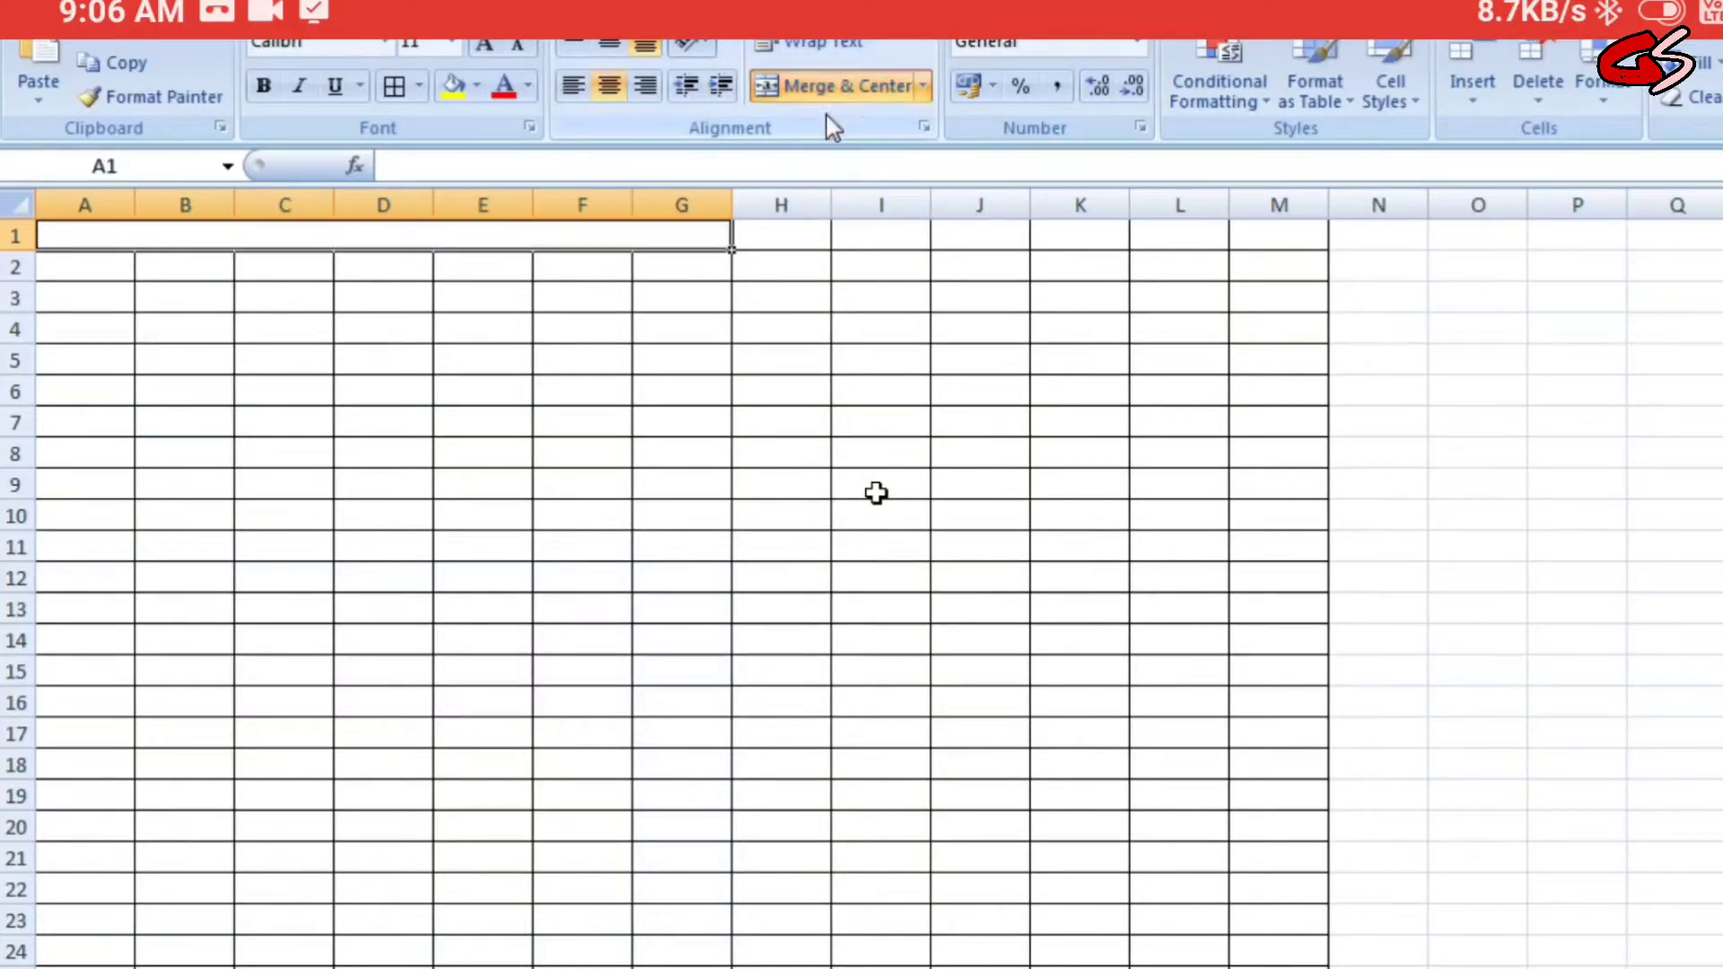
{"action": "left_click_drag", "start_coordinate": [89, 266], "coordinate": [676, 258]}
{"action": "left_click", "coordinate": [844, 86]}
{"action": "left_click", "coordinate": [105, 303]}
{"action": "left_click_drag", "start_coordinate": [105, 303], "coordinate": [682, 297]}
{"action": "left_click", "coordinate": [772, 93]}
{"action": "left_click", "coordinate": [644, 355]}
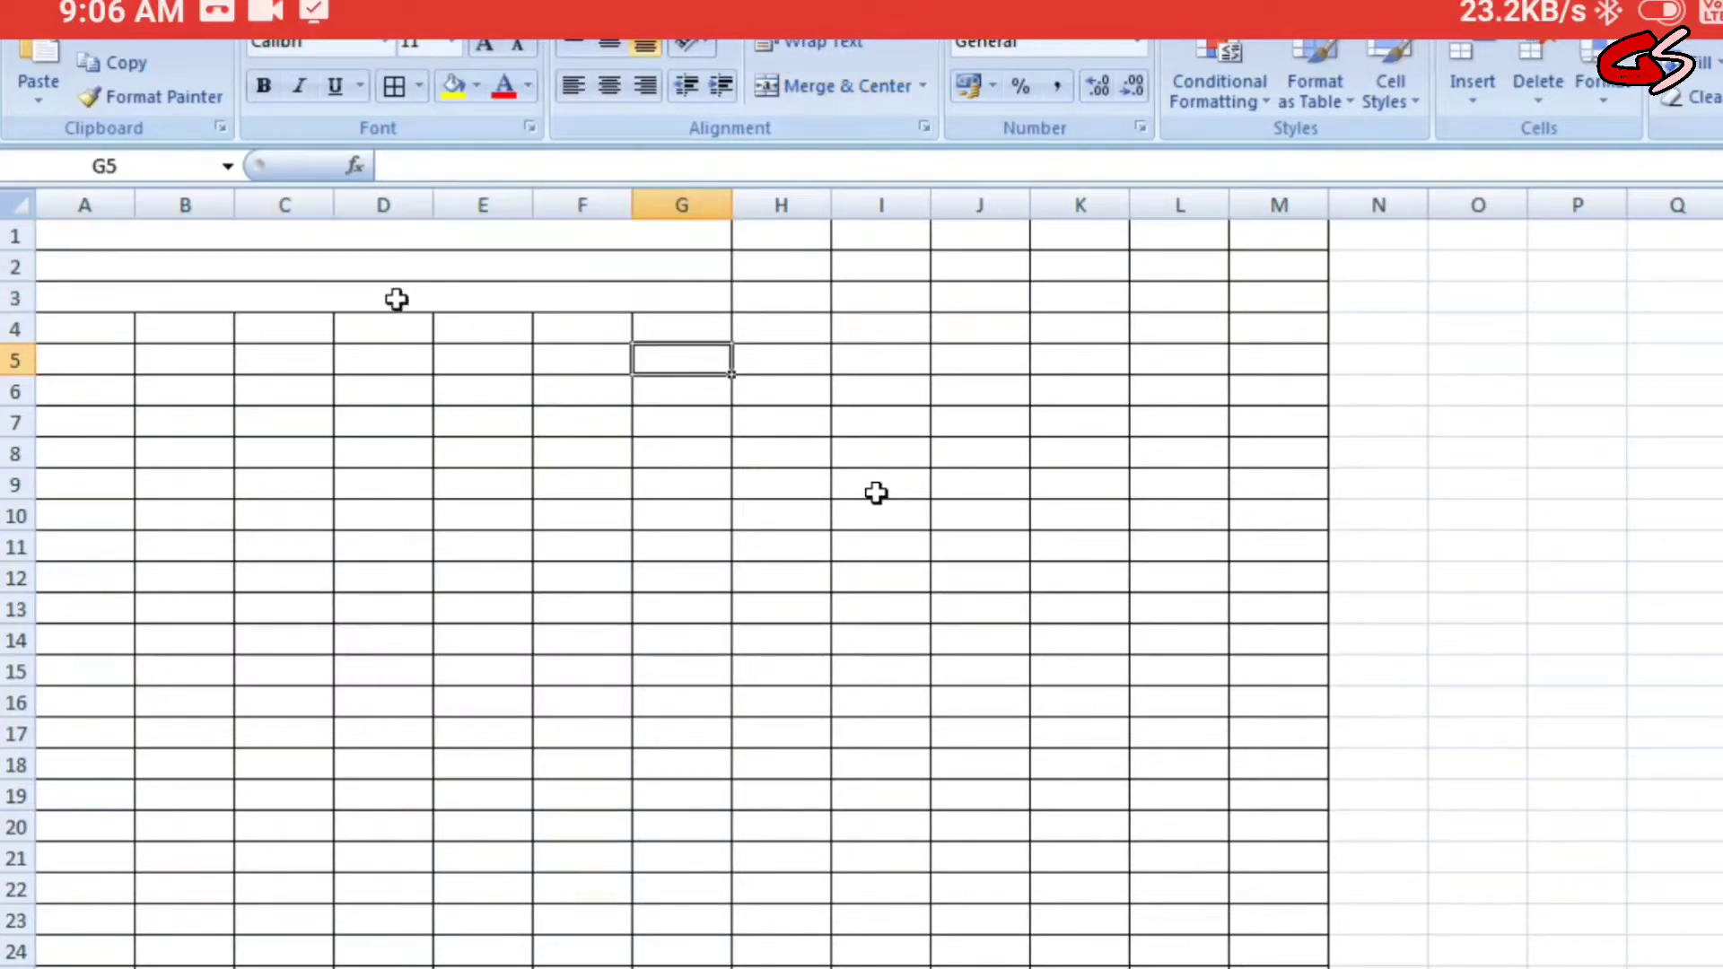
{"action": "left_click", "coordinate": [357, 231]}
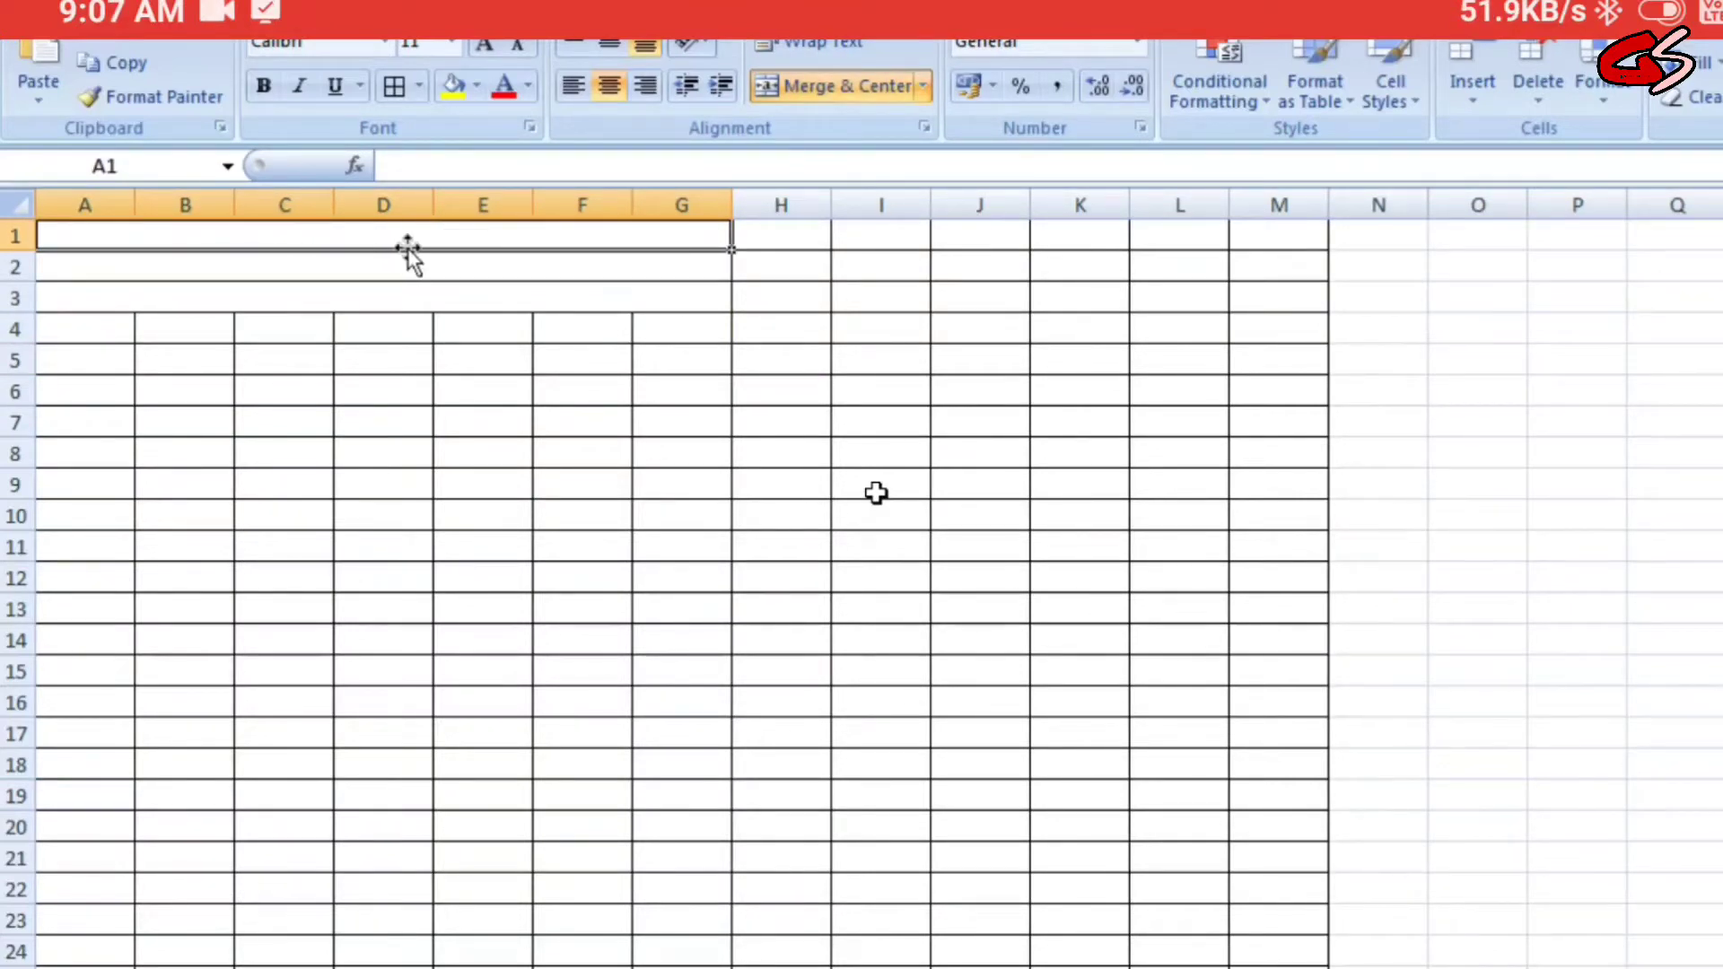
Step: Enter the shop name in A1, its address line in A2, and INVOICE ENTRY in A3
{"action": "type", "text": "SONU"}
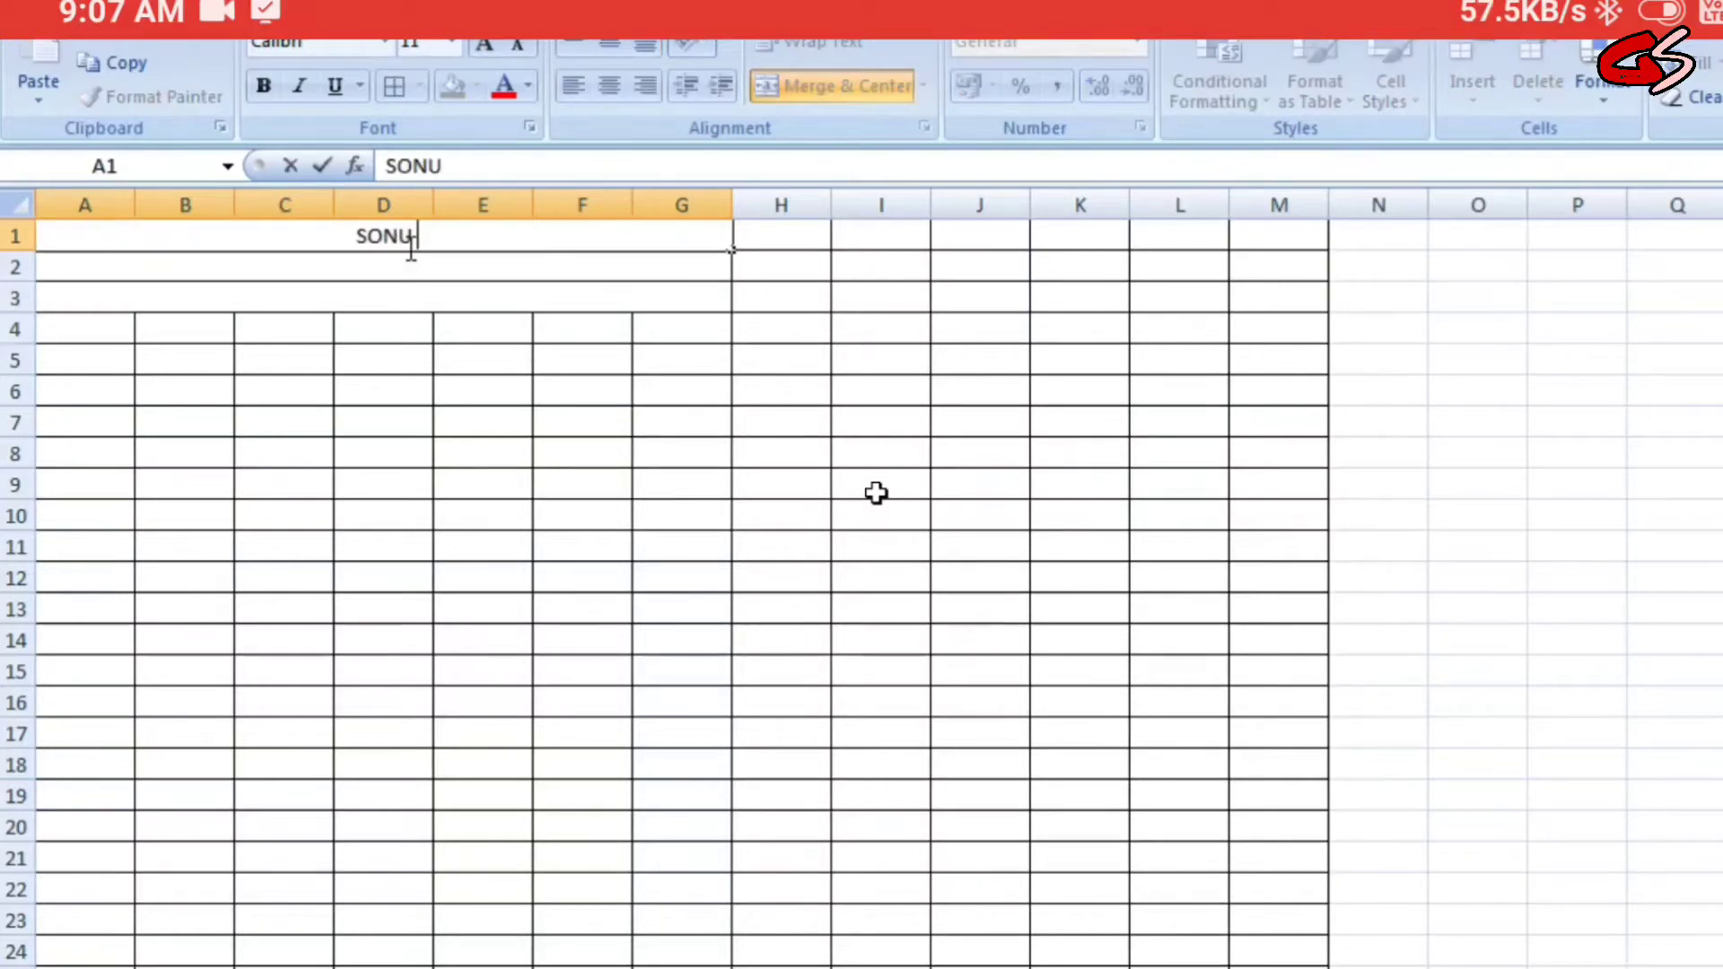
{"action": "type", "text": " BAJAJ AUTO "}
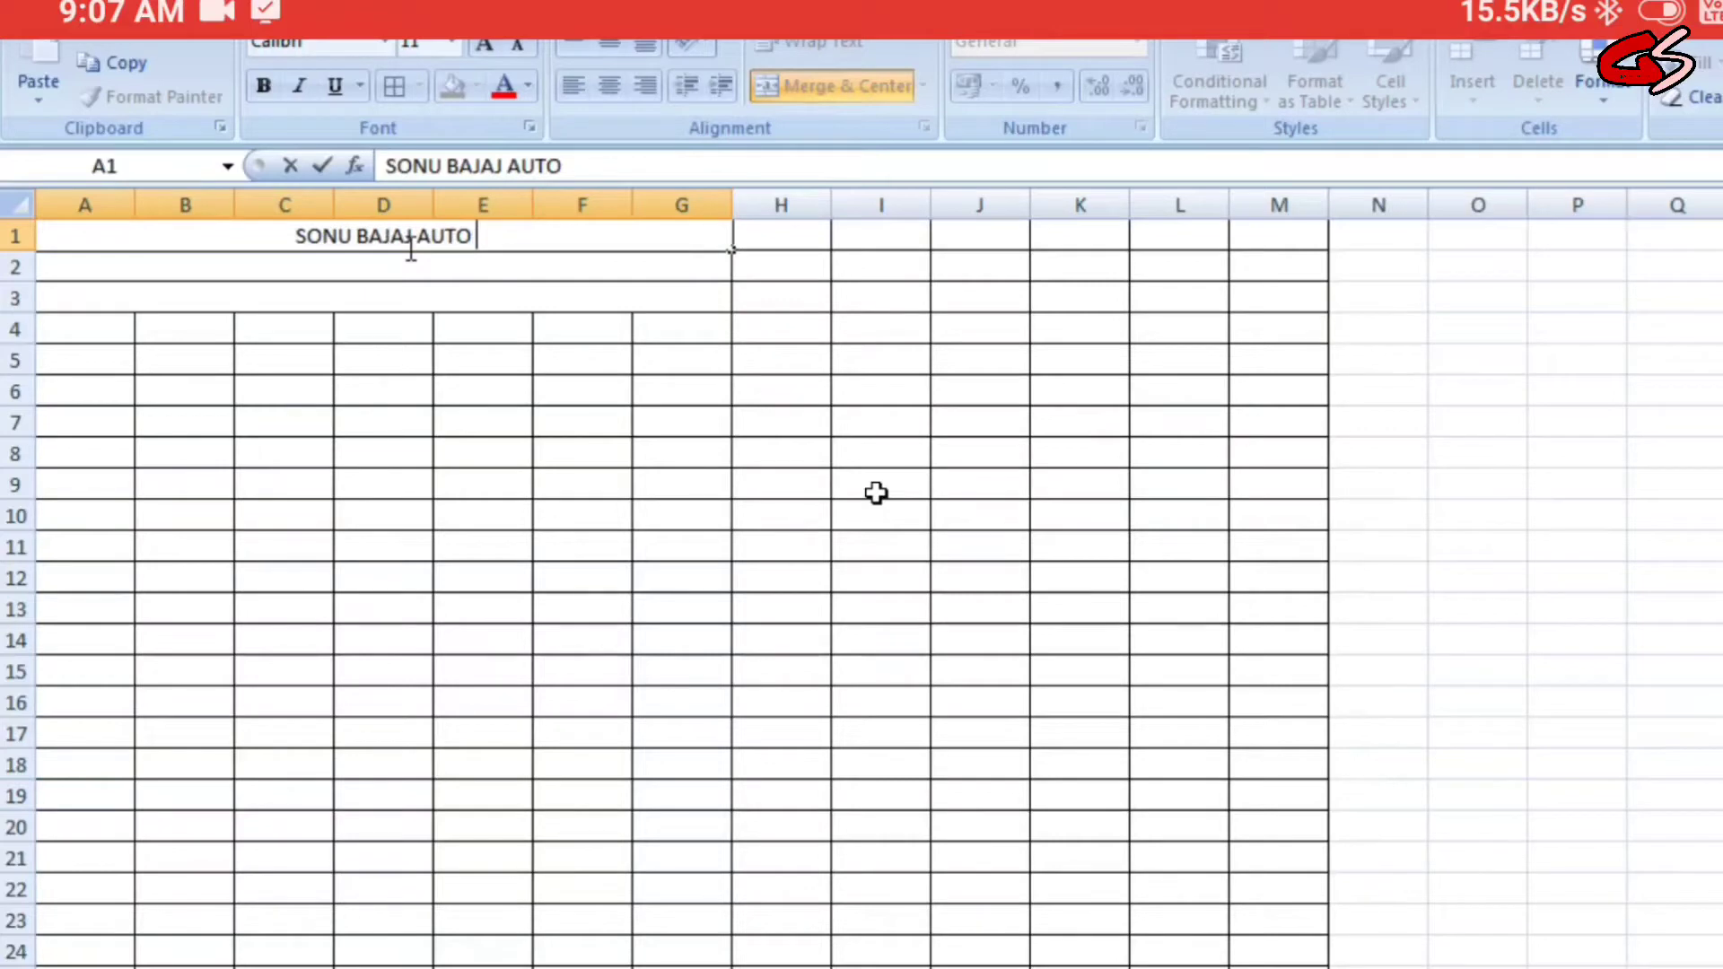
{"action": "type", "text": "CENTR"}
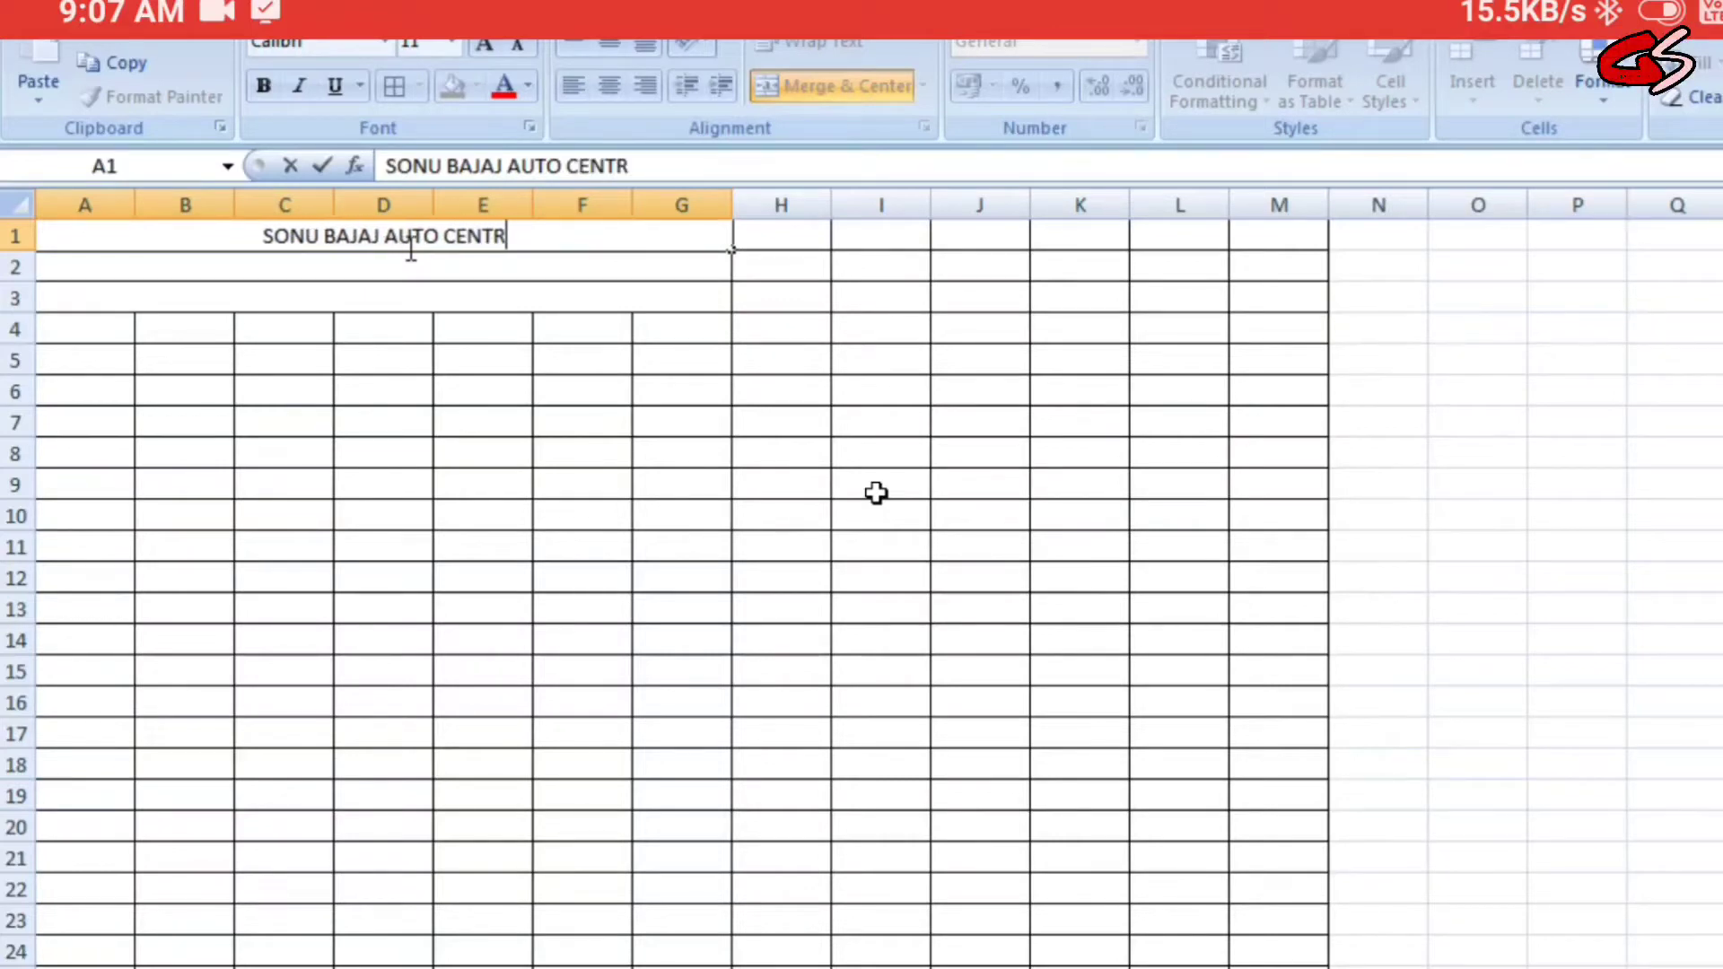
{"action": "key", "text": "BackSpace"}
{"action": "type", "text": "ER"}
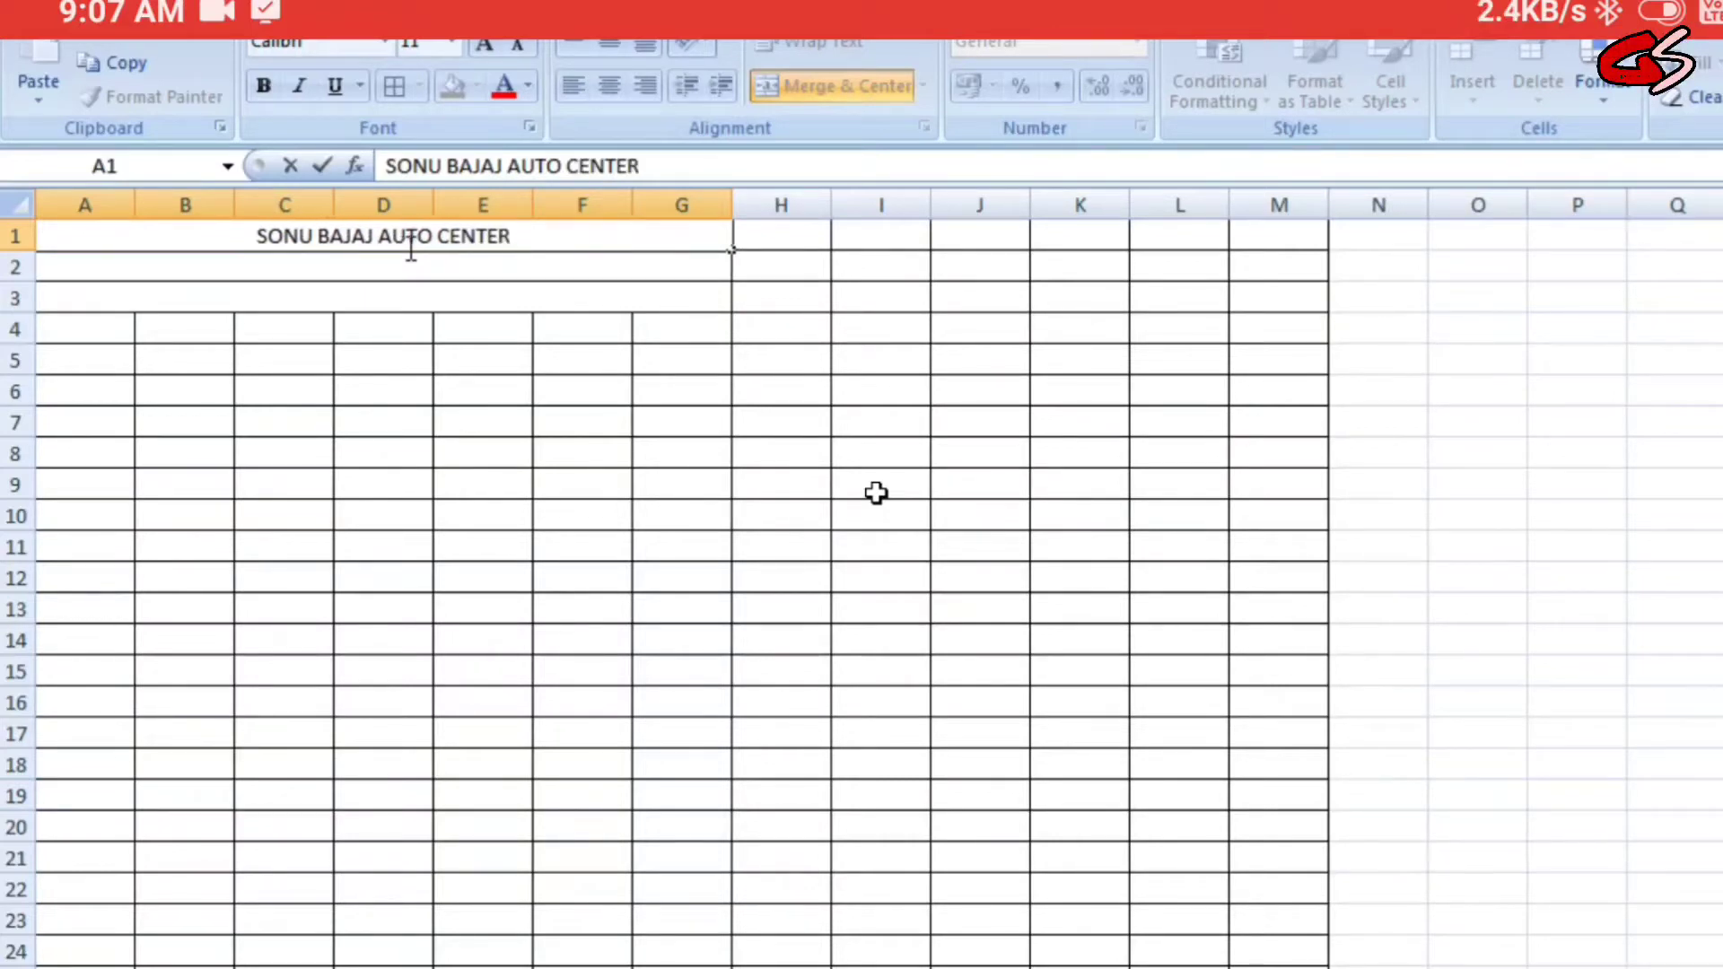
{"action": "key", "text": "Return"}
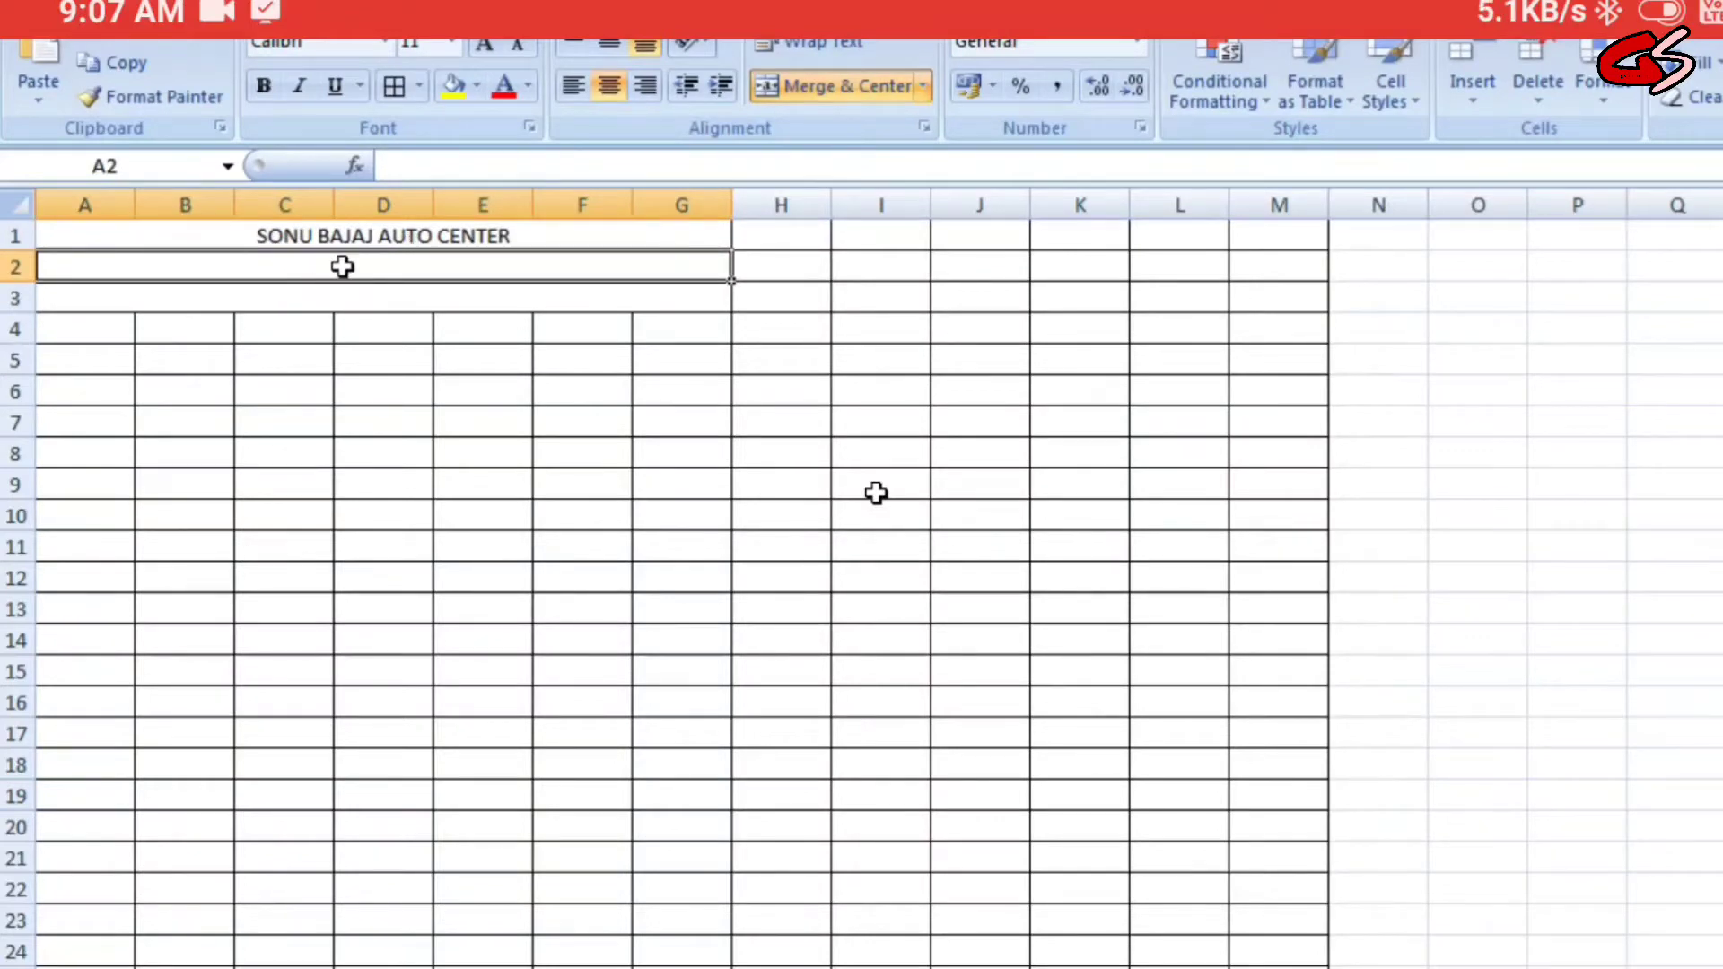
{"action": "type", "text": "BALP"}
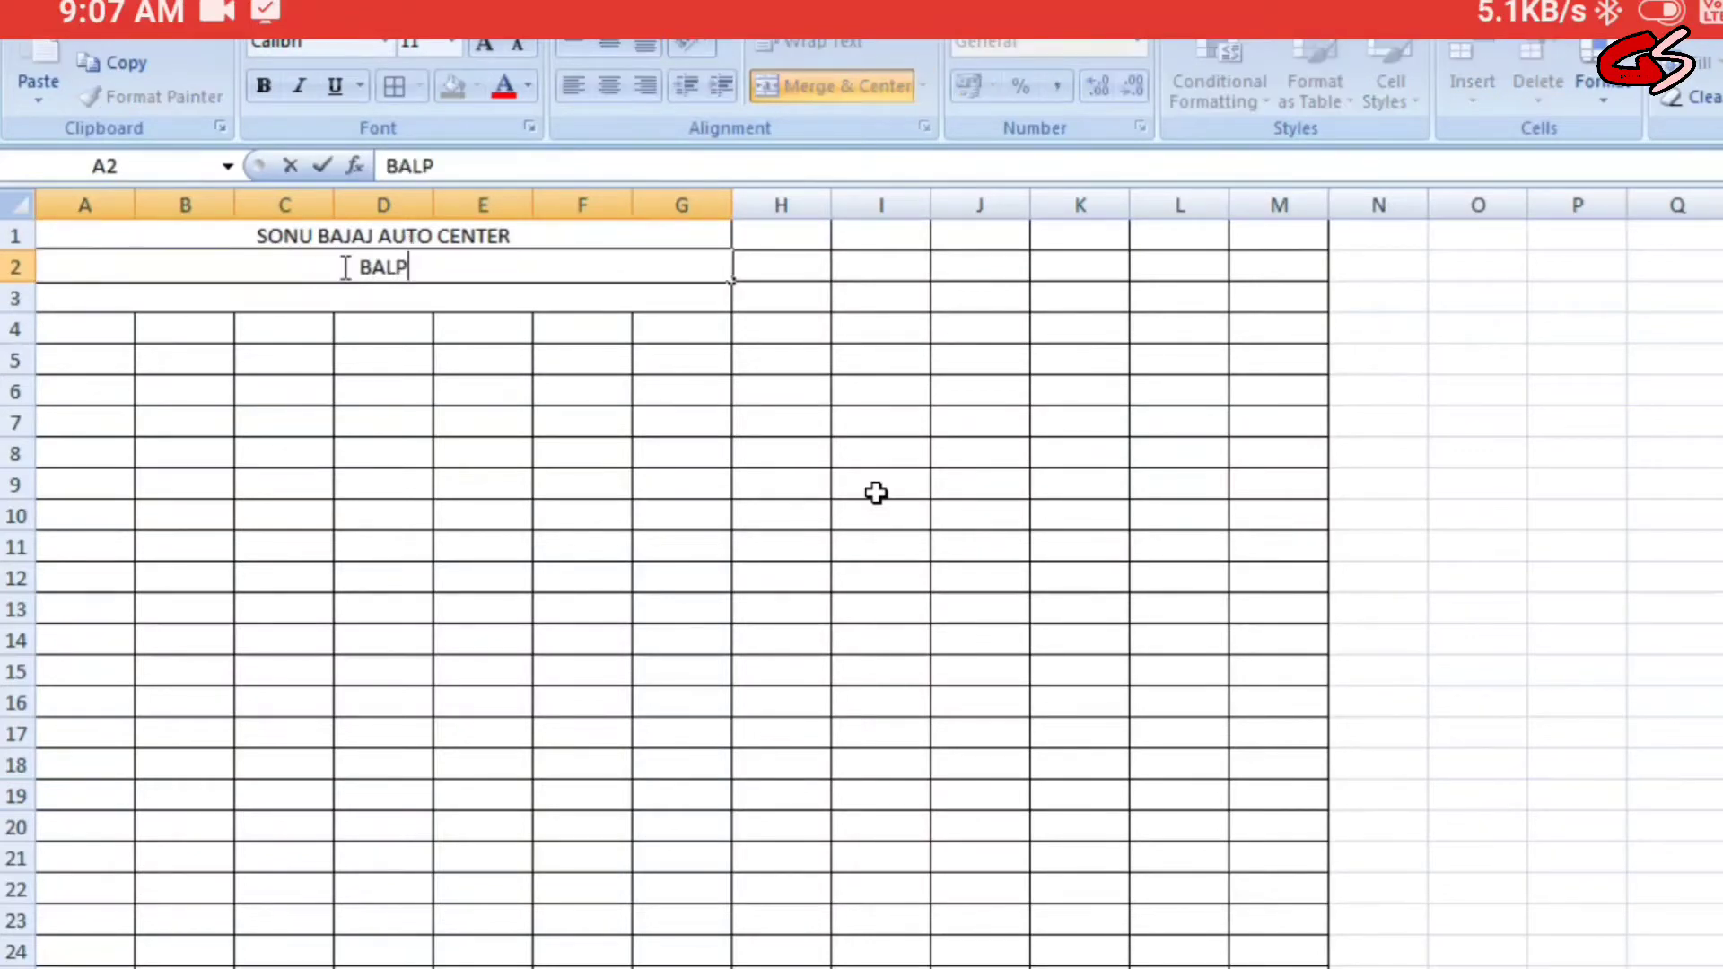
{"action": "type", "text": "UR ROAD "}
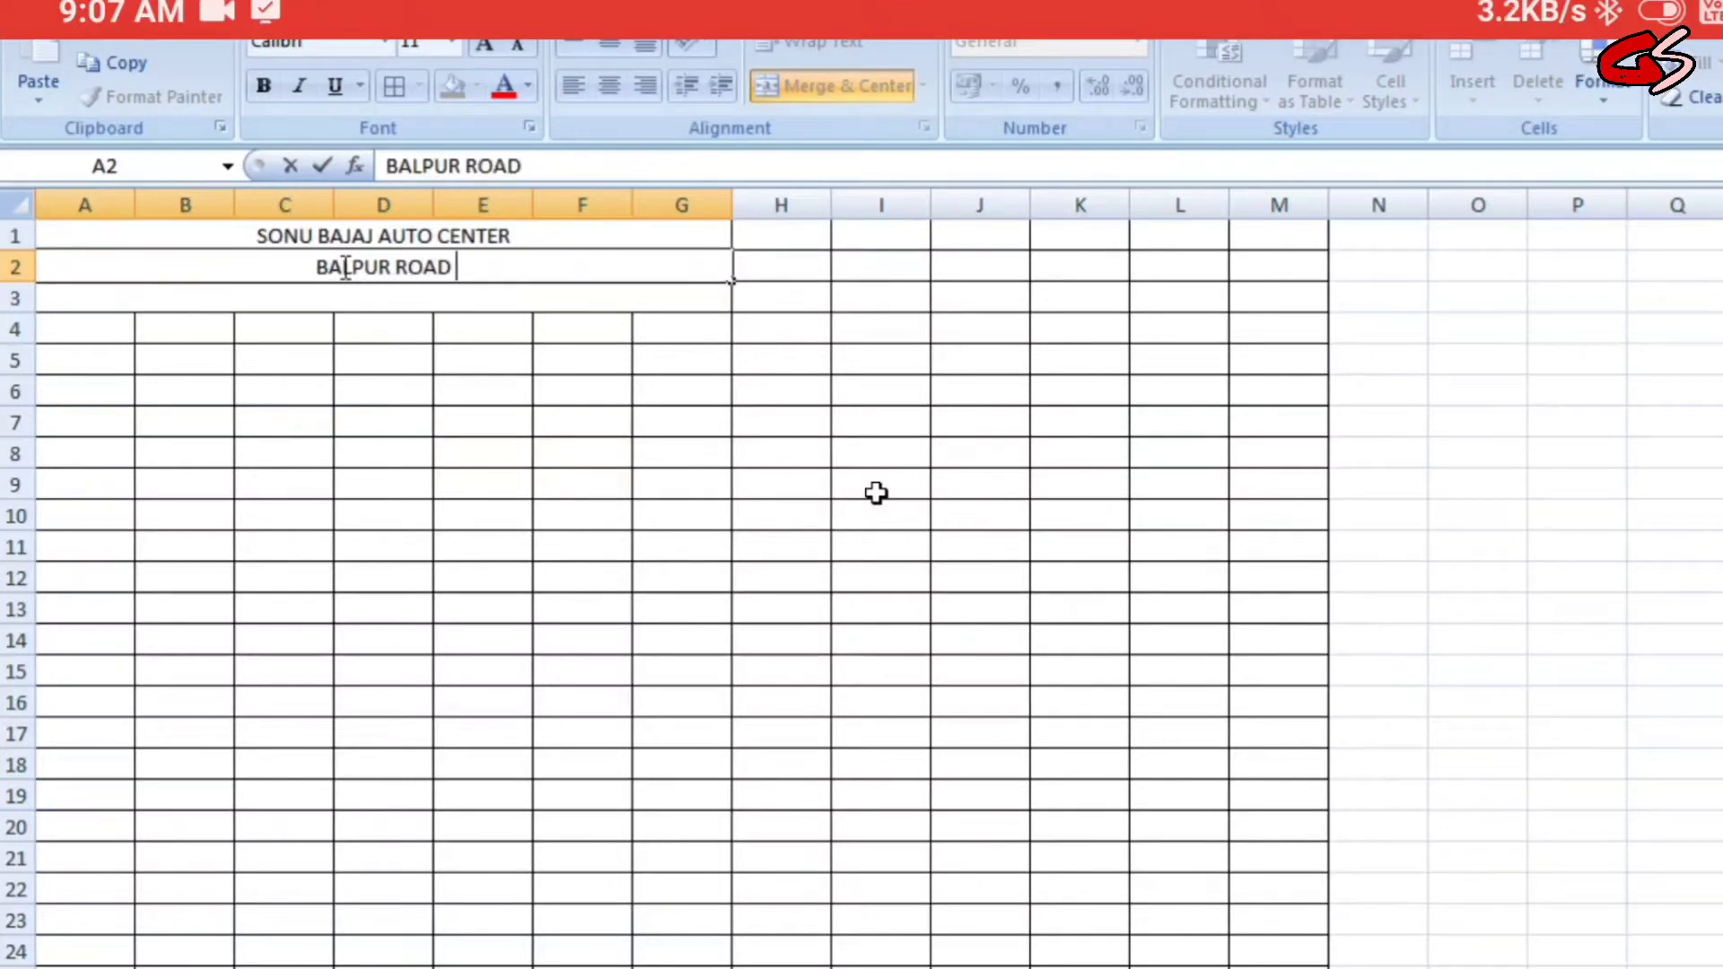
{"action": "type", "text": "PARAS"}
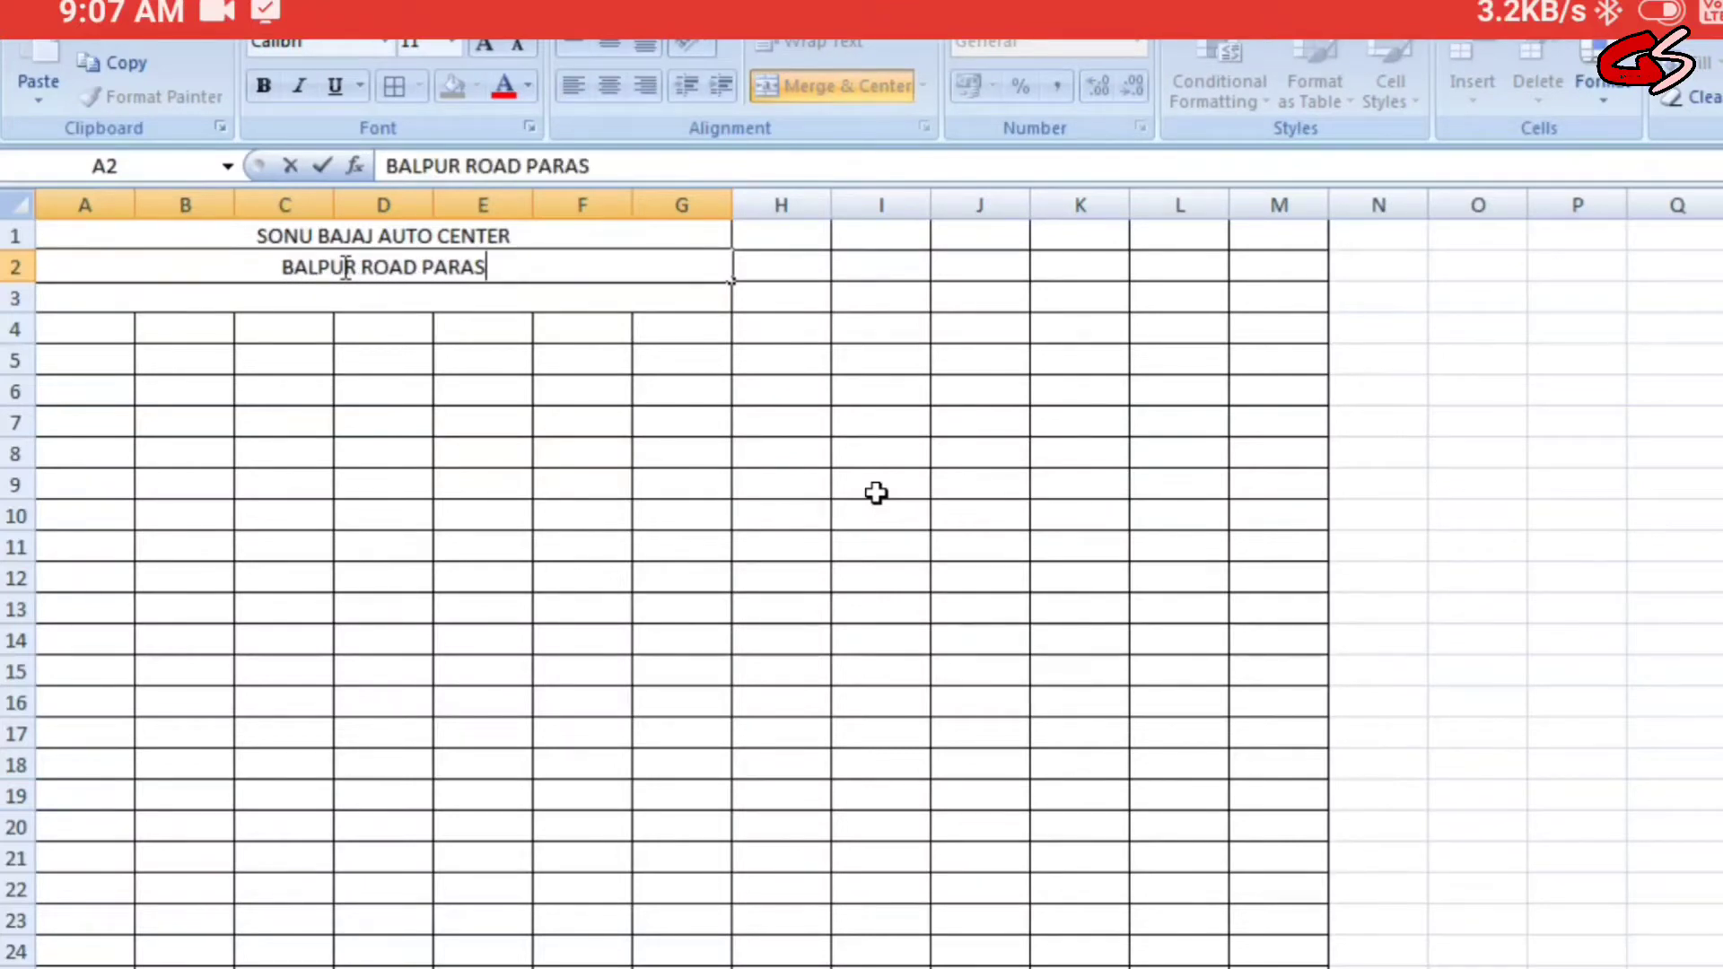
{"action": "type", "text": "PUR GONDA"}
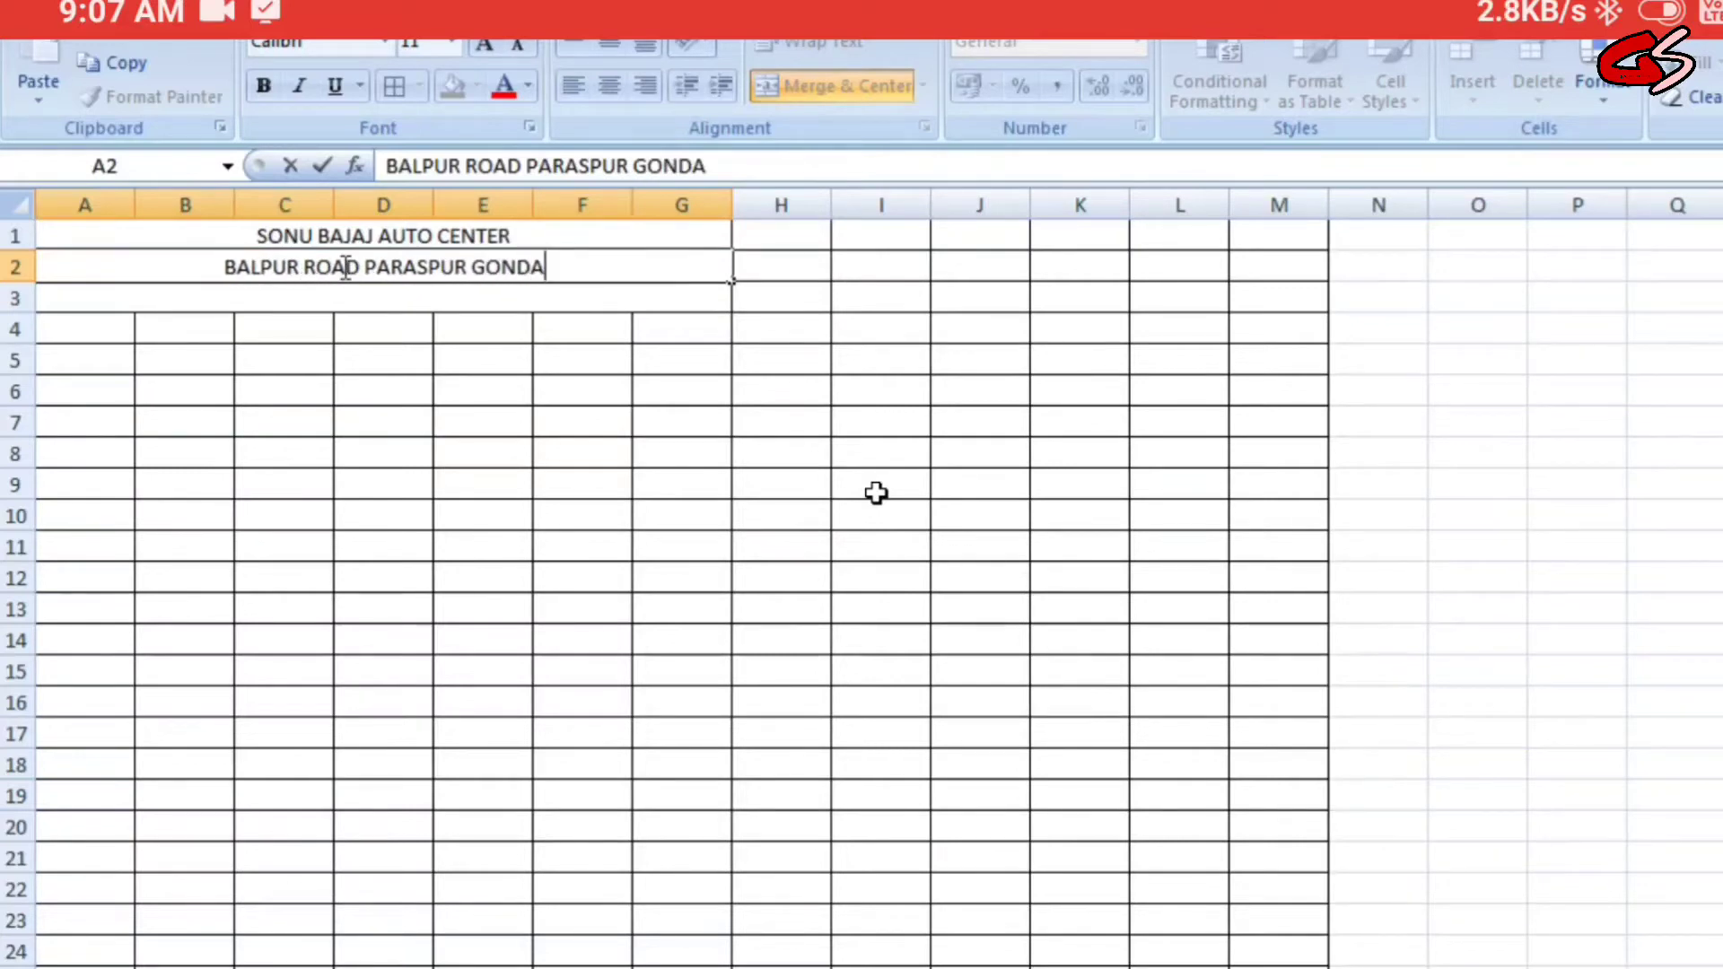
{"action": "key", "text": "Return"}
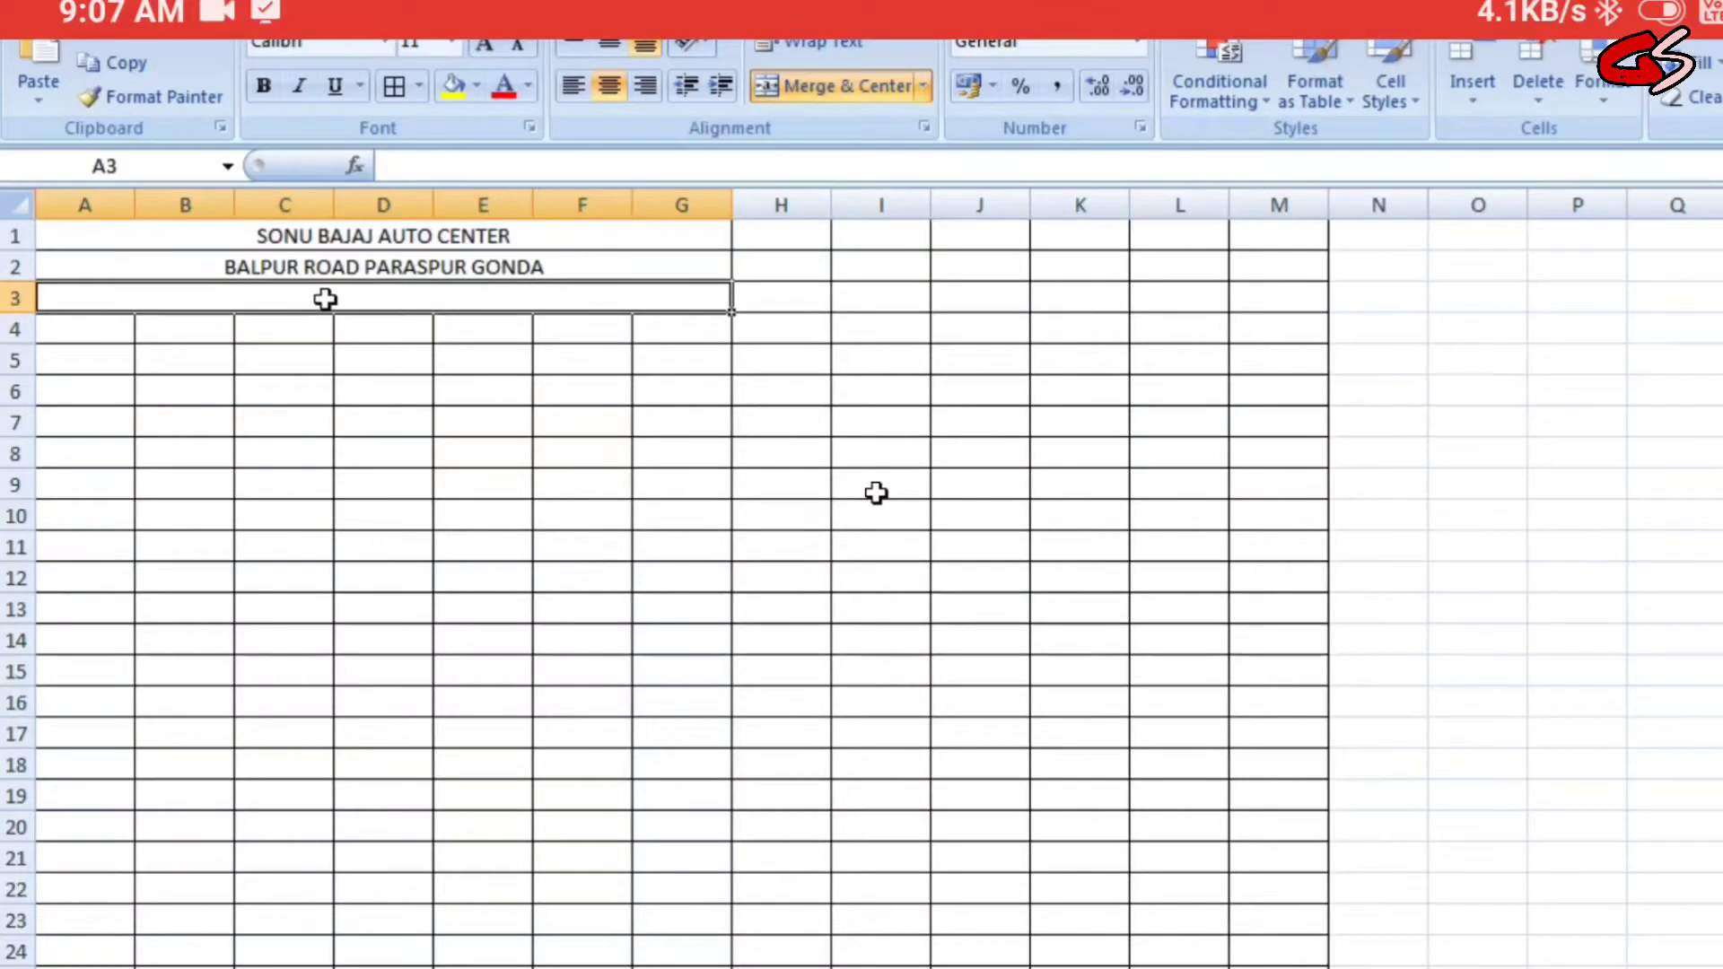
{"action": "type", "text": "INV"}
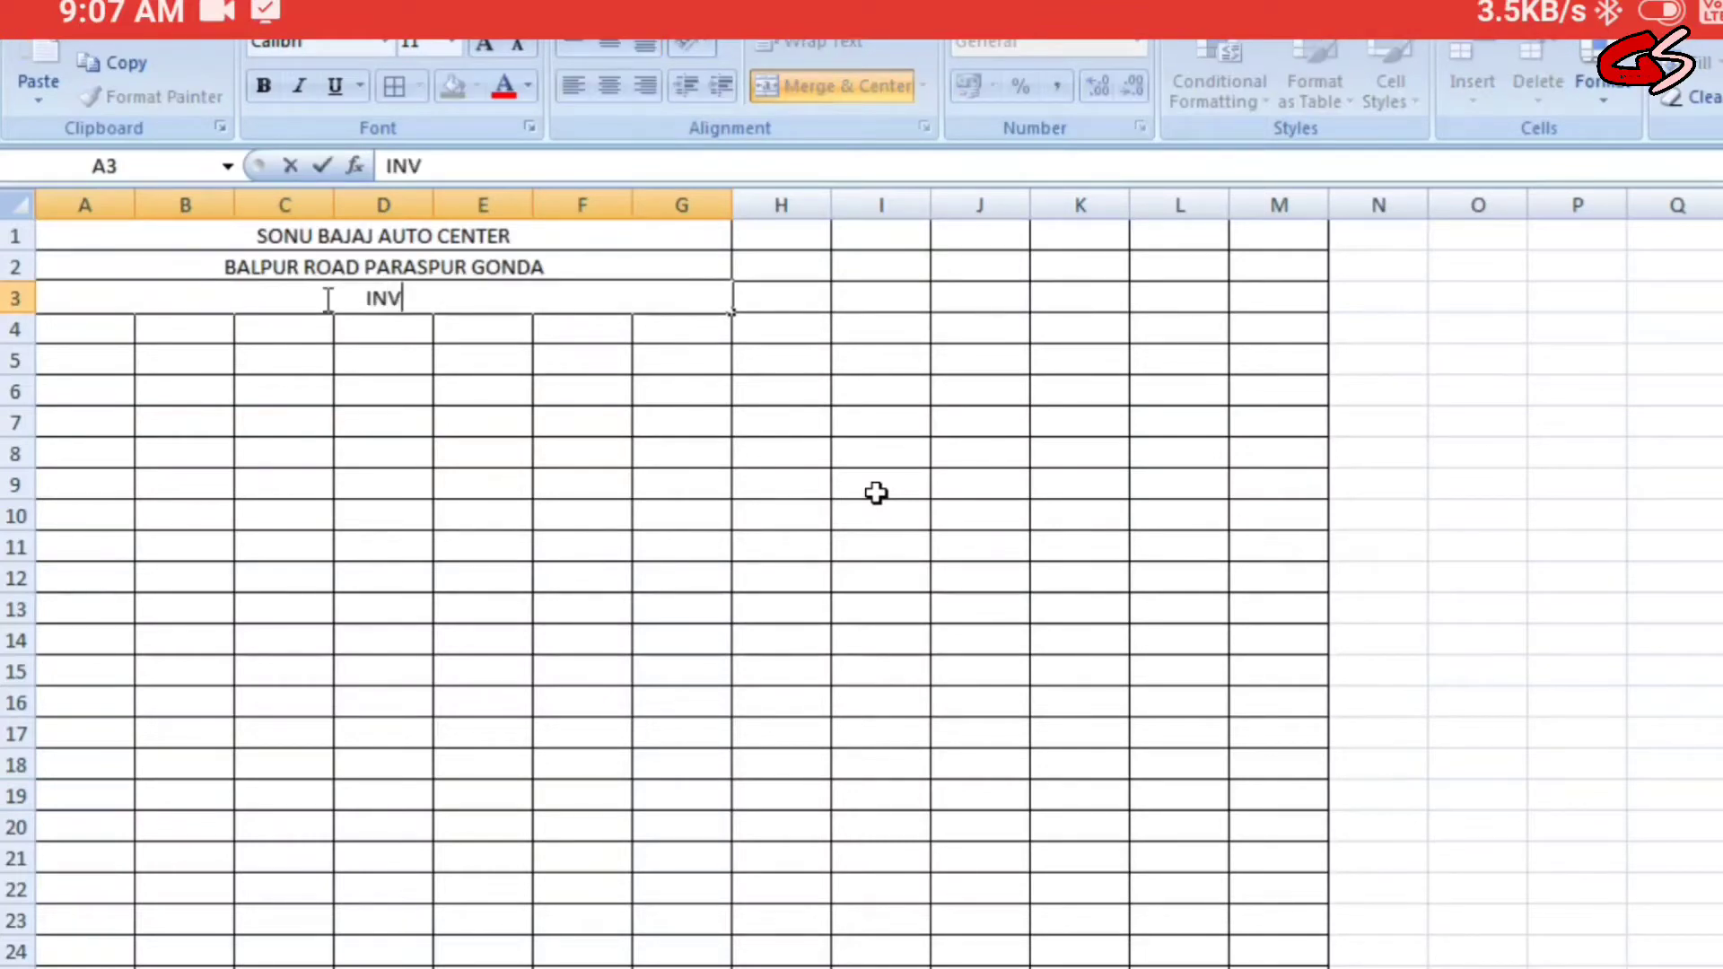
{"action": "type", "text": "OICE ENTRY"}
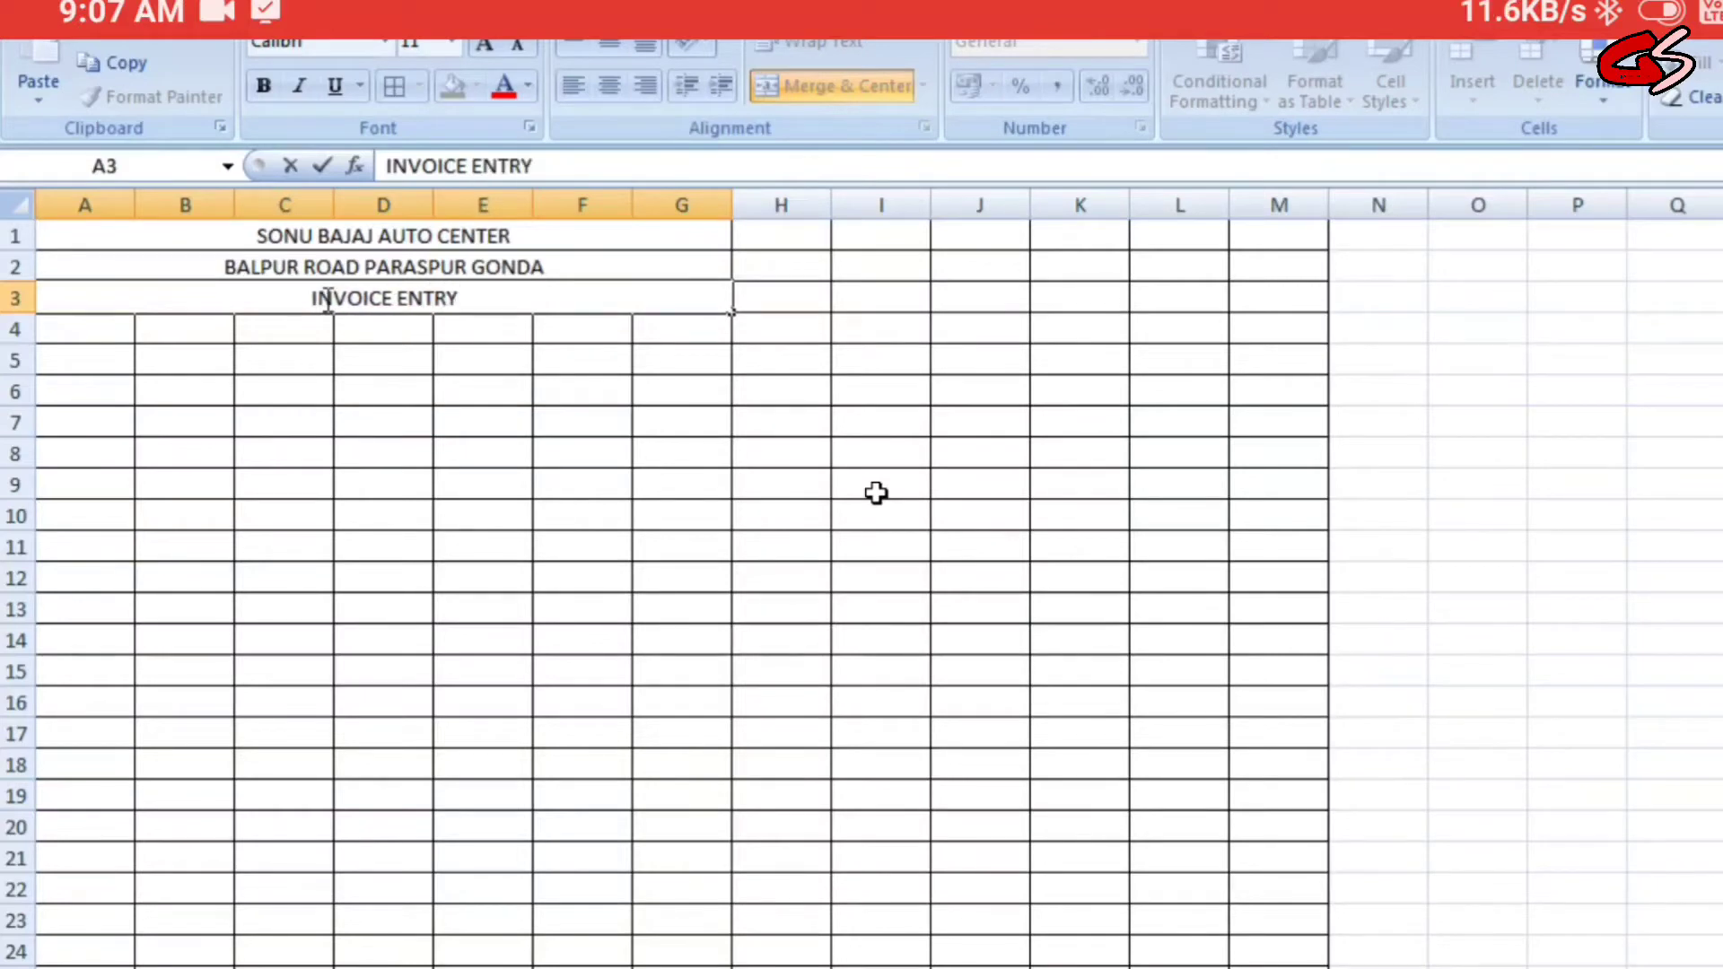
{"action": "key", "text": "Return"}
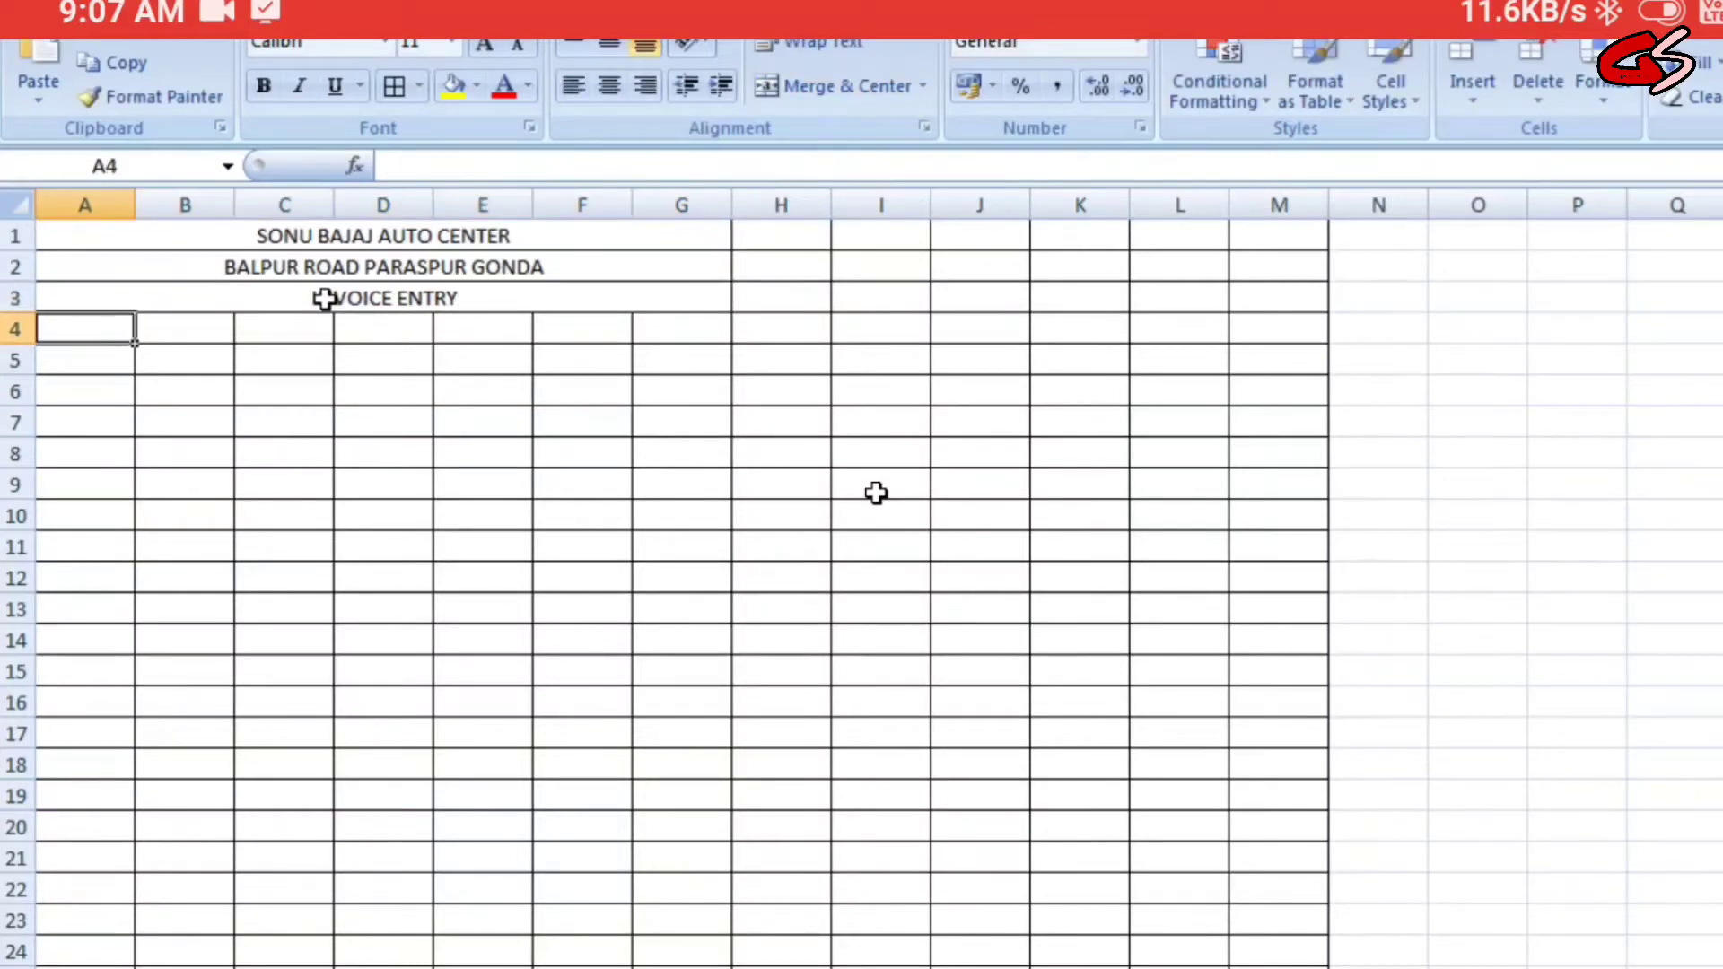
{"action": "left_click", "coordinate": [386, 305]}
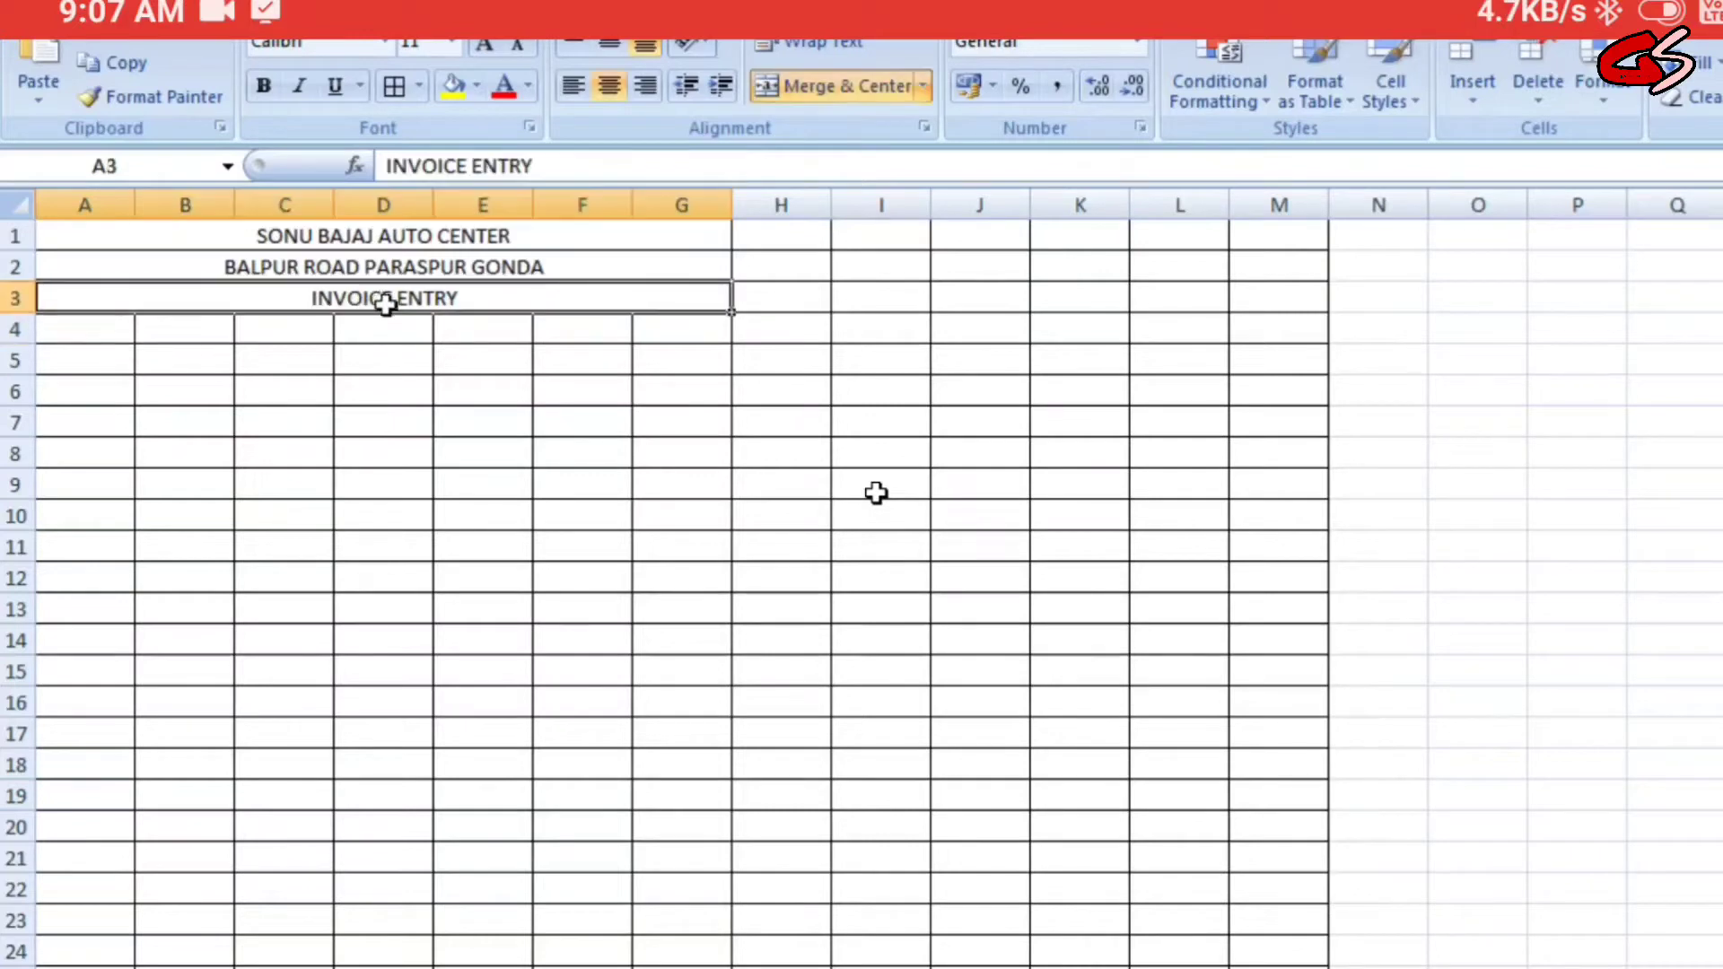
{"action": "left_click", "coordinate": [105, 333]}
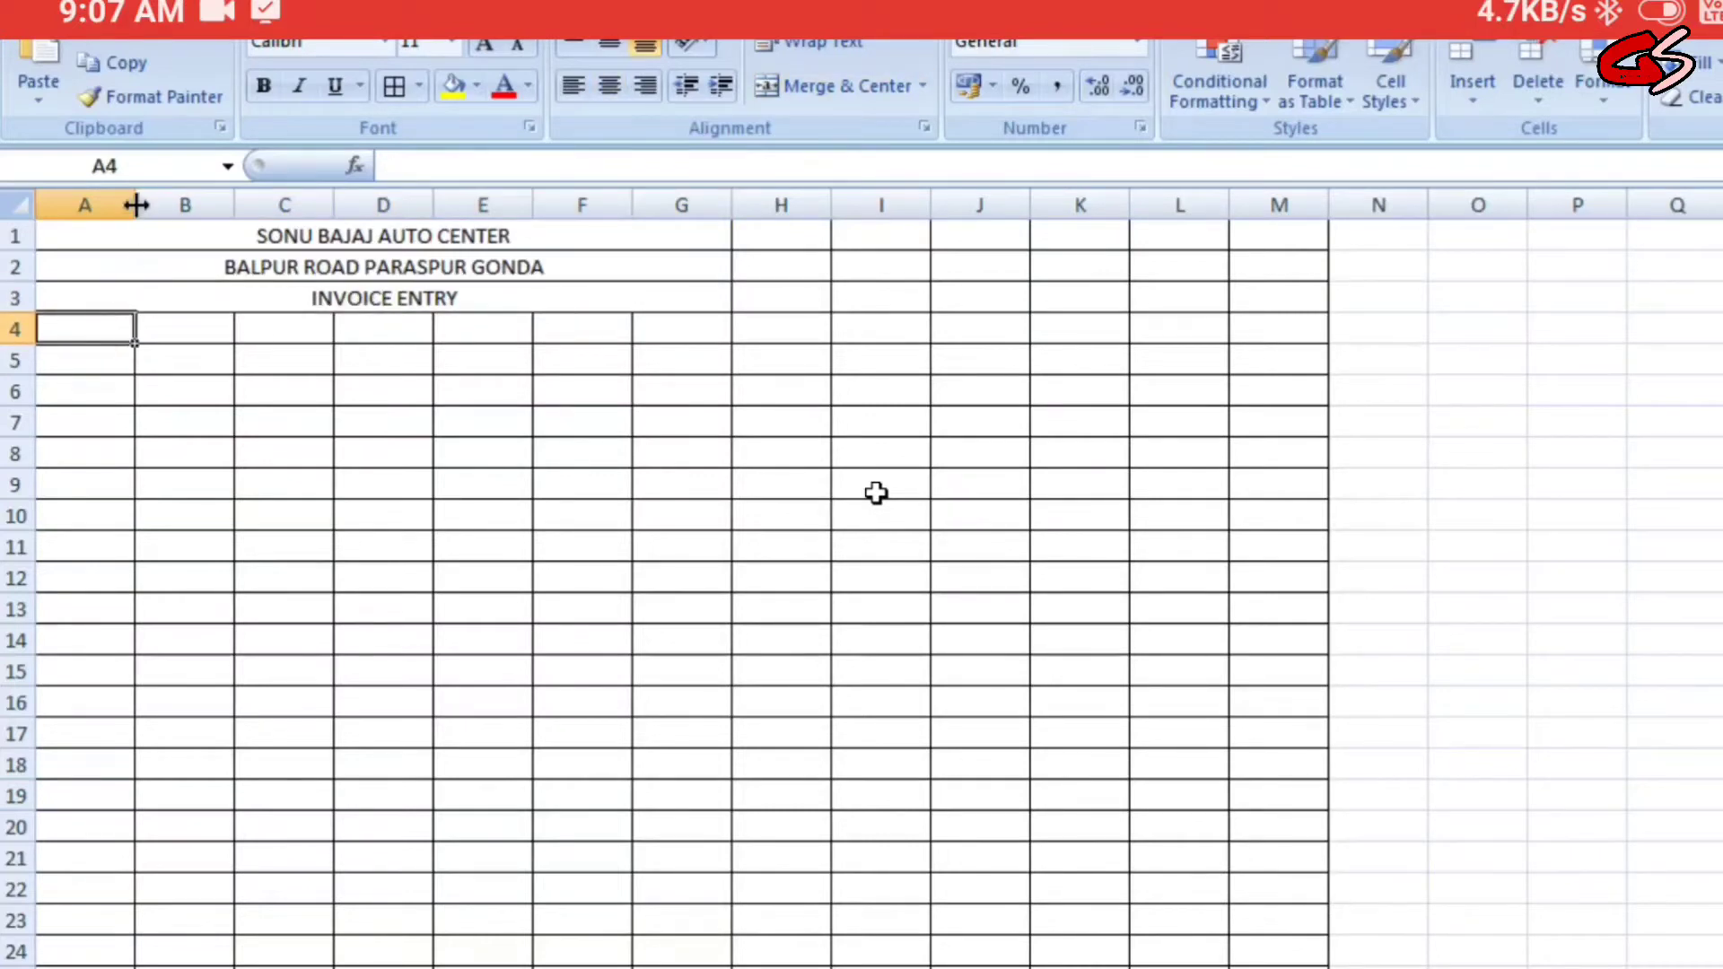
{"action": "left_click_drag", "start_coordinate": [136, 205], "coordinate": [851, 206]}
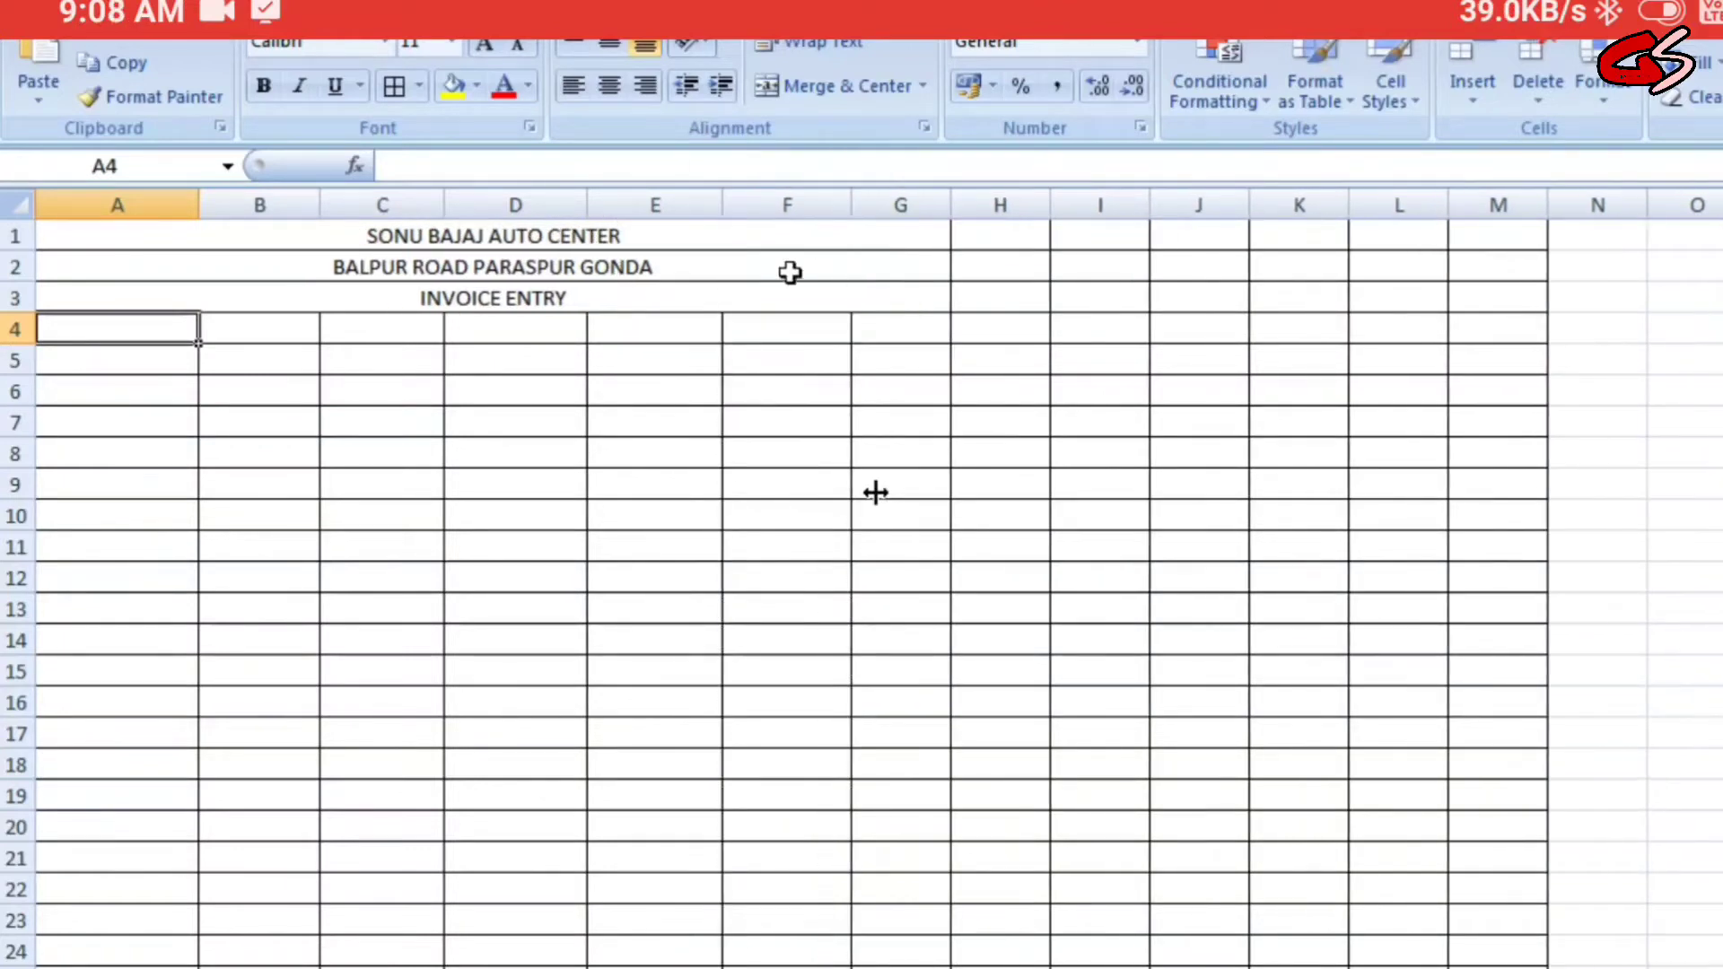
{"action": "left_click", "coordinate": [693, 385]}
{"action": "left_click", "coordinate": [186, 360]}
{"action": "left_click_drag", "start_coordinate": [198, 205], "coordinate": [258, 205]}
{"action": "left_click", "coordinate": [205, 324]}
{"action": "left_click", "coordinate": [309, 351]}
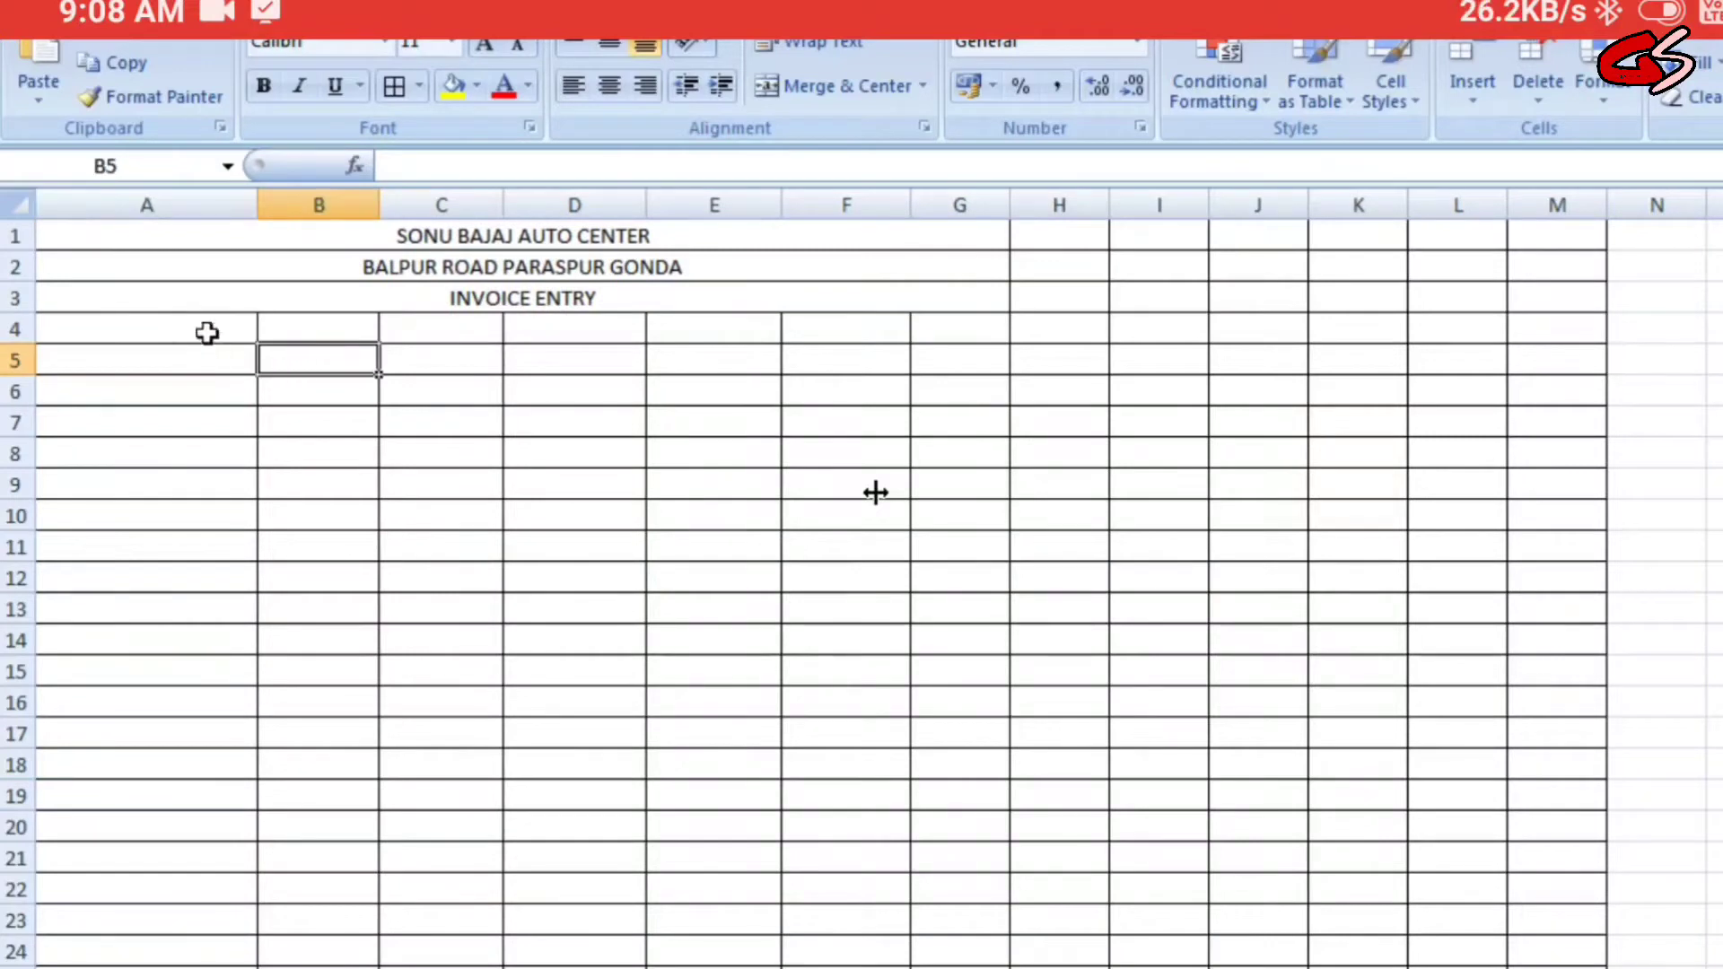
{"action": "left_click", "coordinate": [208, 334]}
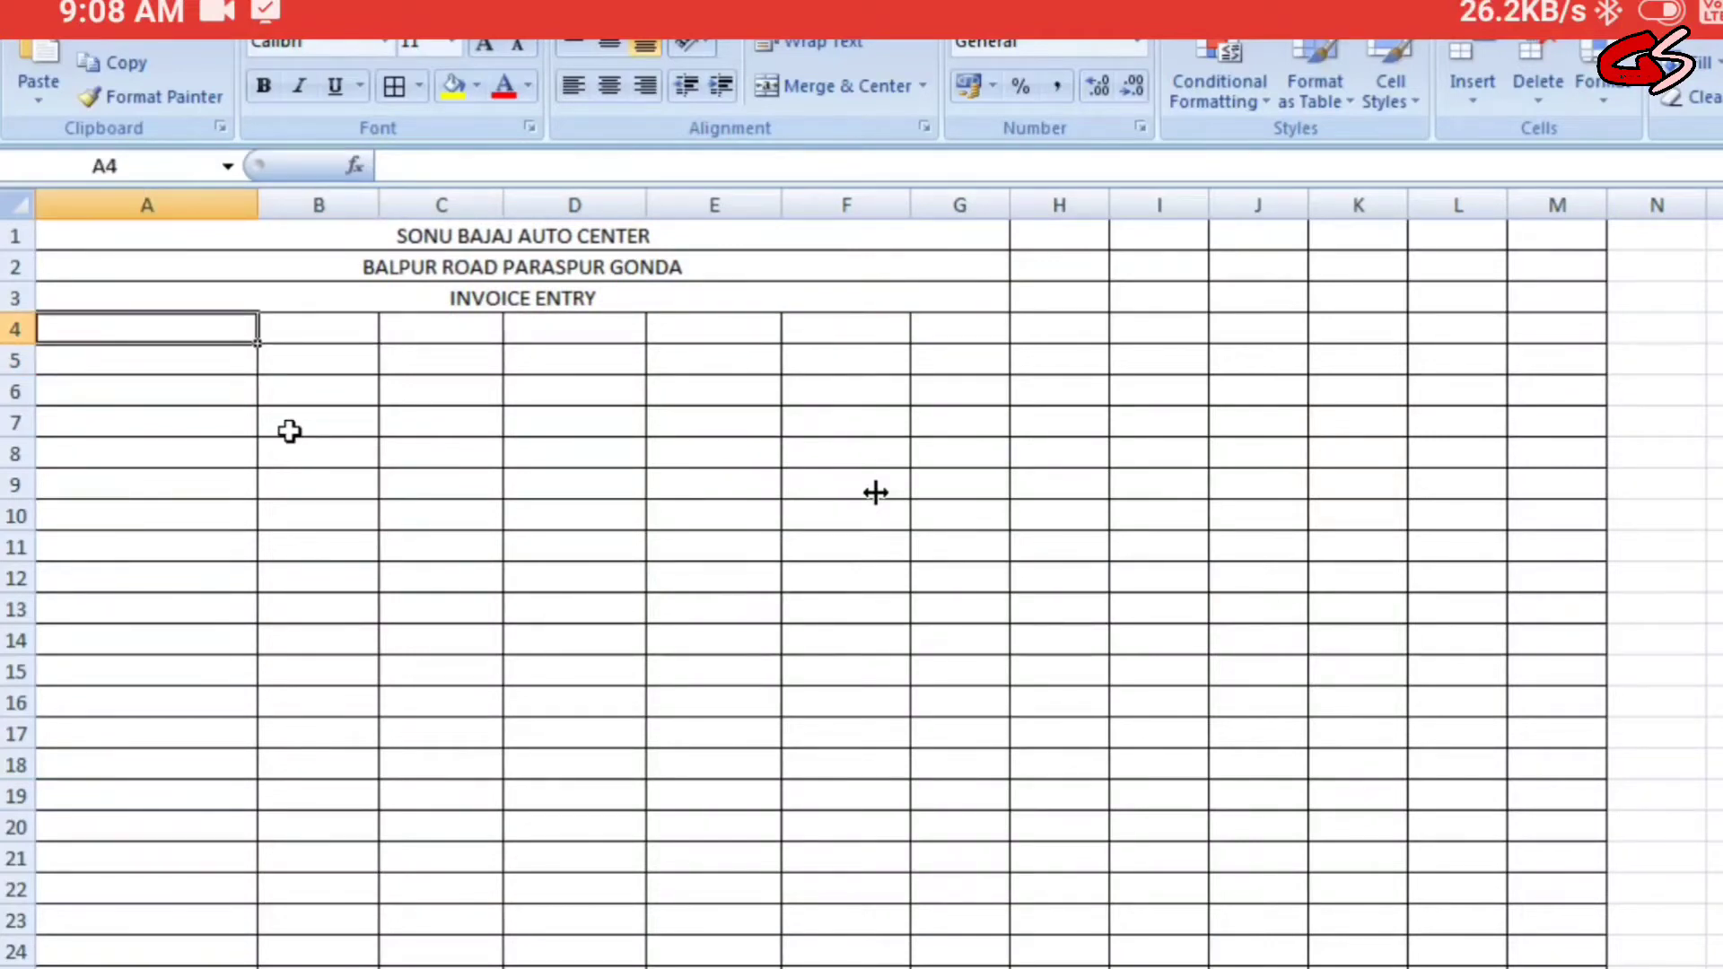
{"action": "left_click", "coordinate": [246, 424]}
{"action": "left_click_drag", "start_coordinate": [200, 335], "coordinate": [200, 758]}
{"action": "left_click", "coordinate": [200, 550]}
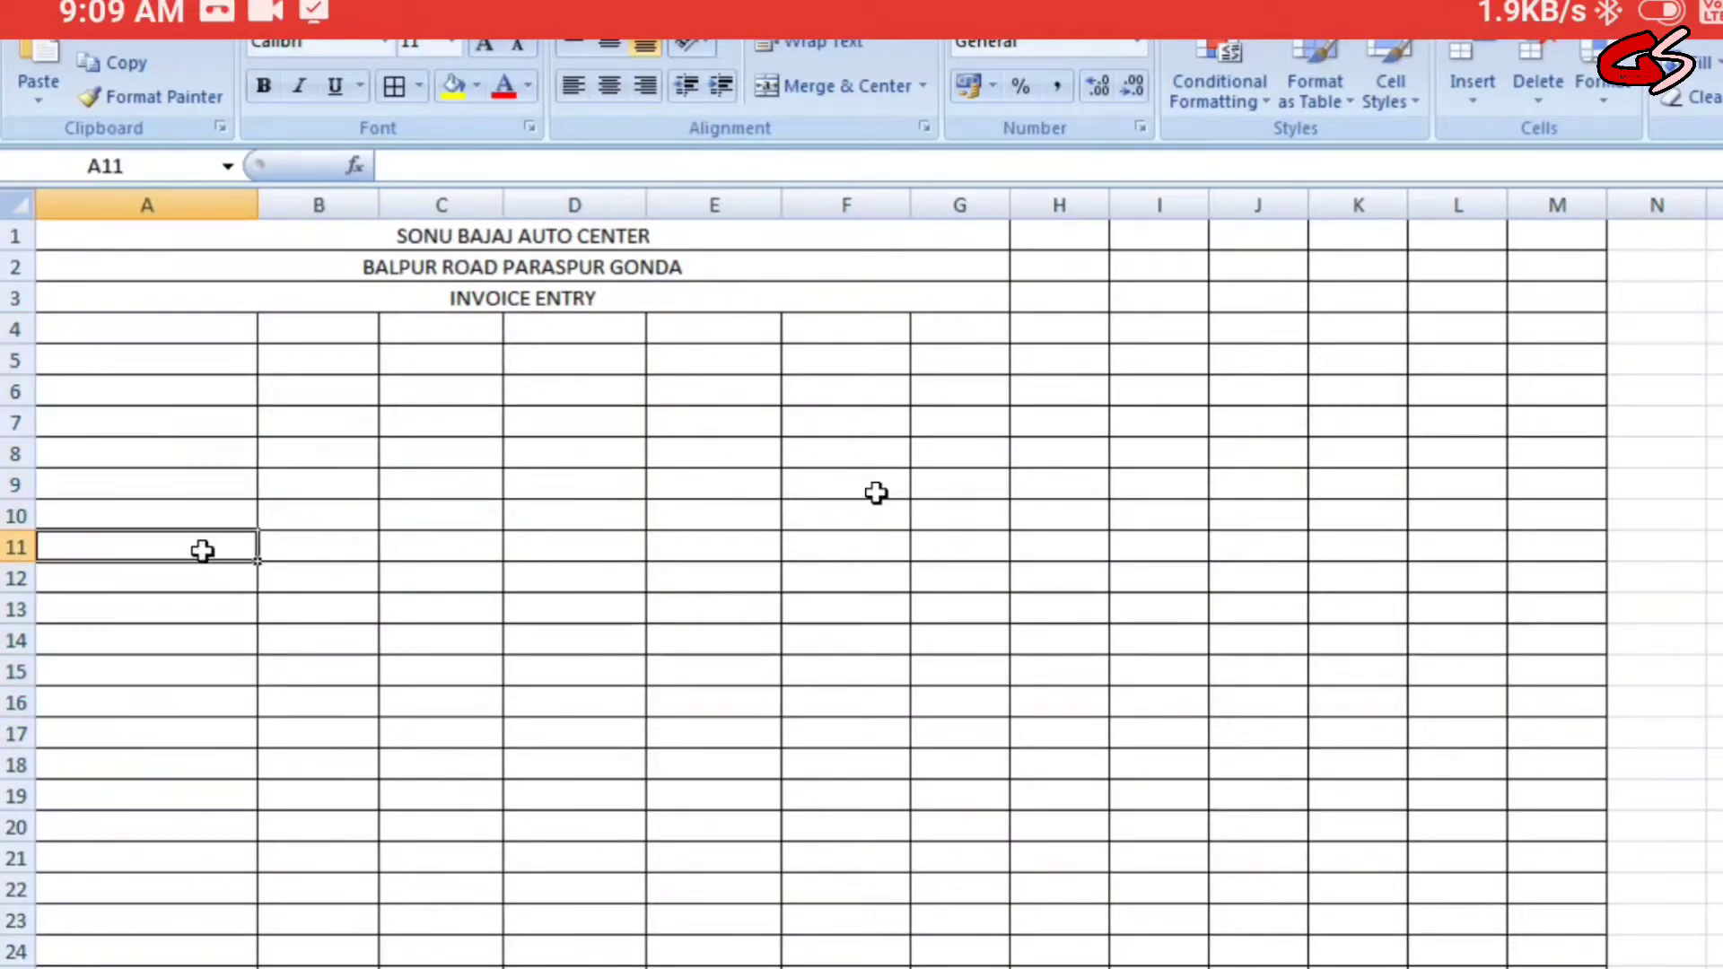
Step: Enter INVOICE NO. in A4 and ITEM NAME in B4, widening column B
{"action": "left_click", "coordinate": [176, 328]}
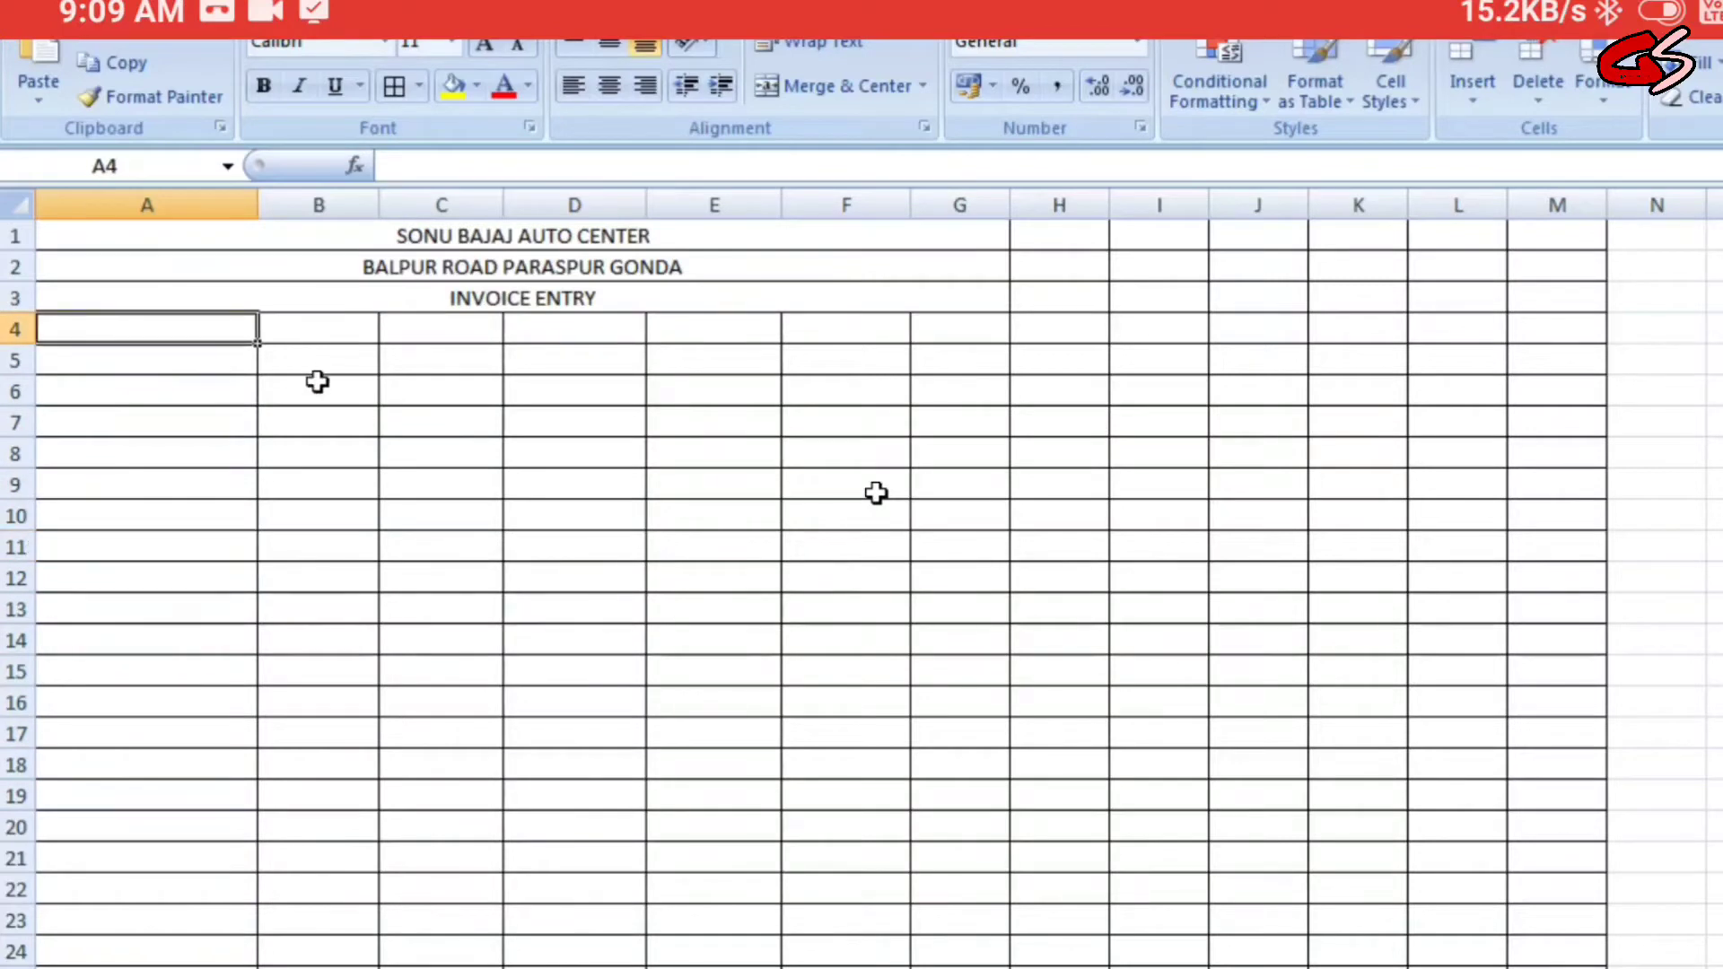
{"action": "type", "text": "INVOICE ENTRY"}
{"action": "key", "text": "shift+Right"}
{"action": "key", "text": "shift+Right"}
{"action": "key", "text": "shift+Right"}
{"action": "key", "text": "shift+Right"}
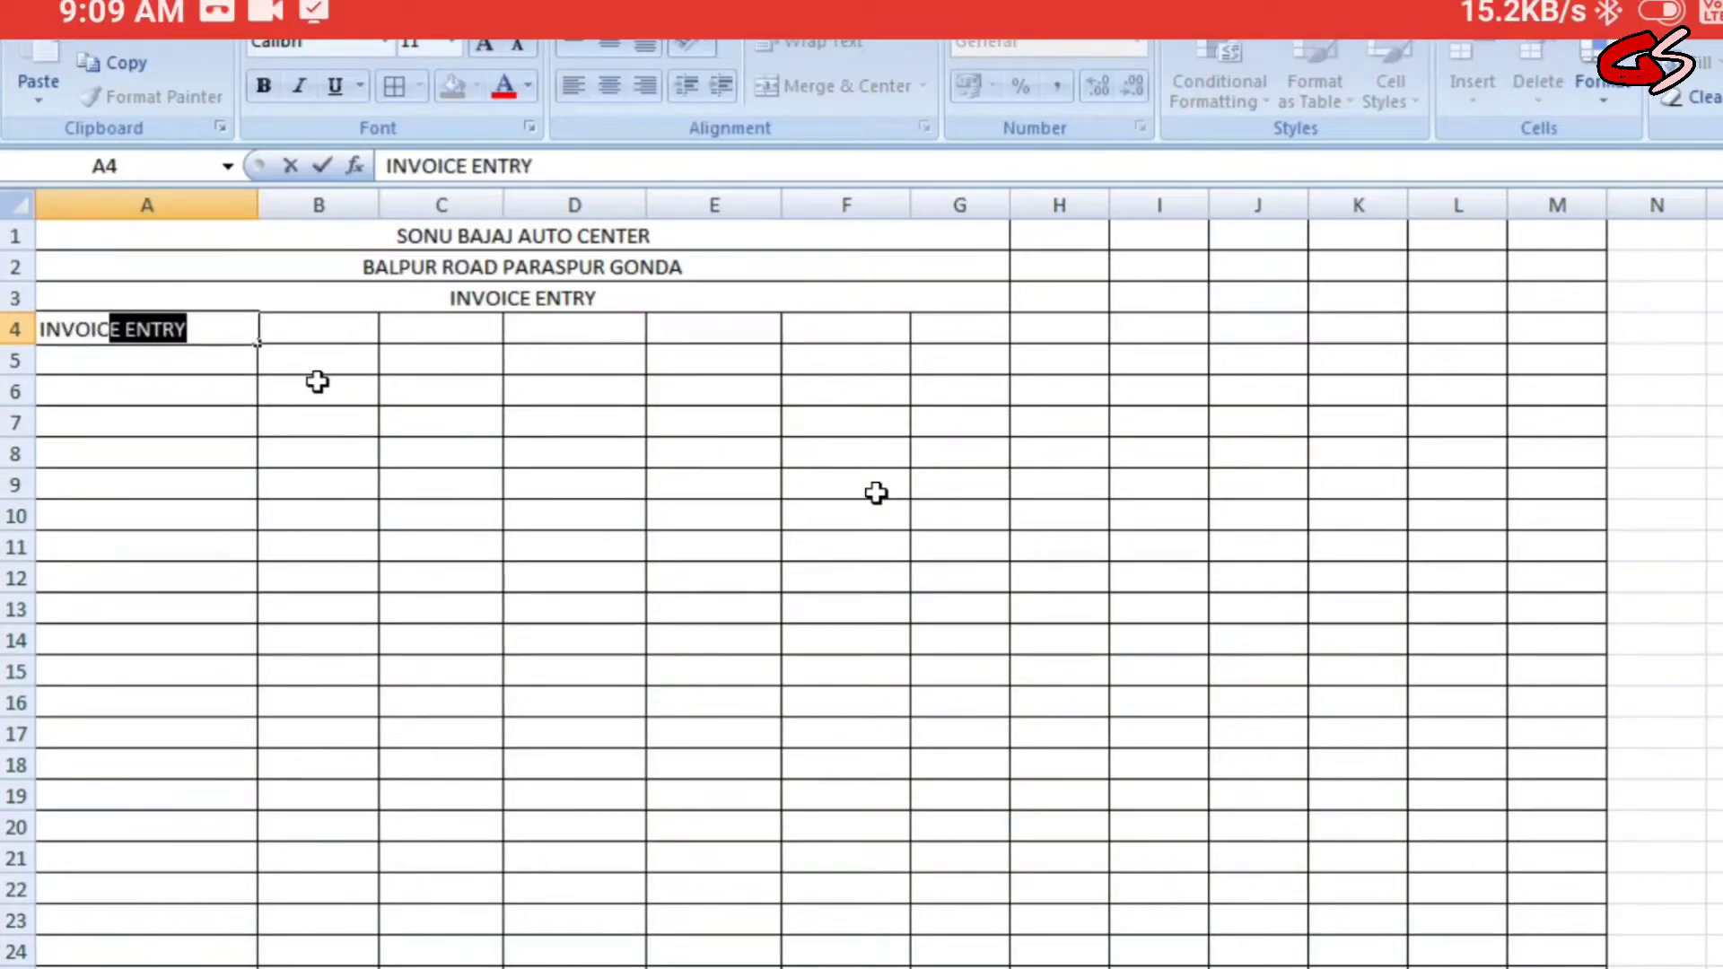
{"action": "key", "text": "shift+Right"}
{"action": "key", "text": "shift+Right"}
{"action": "type", "text": "NO."}
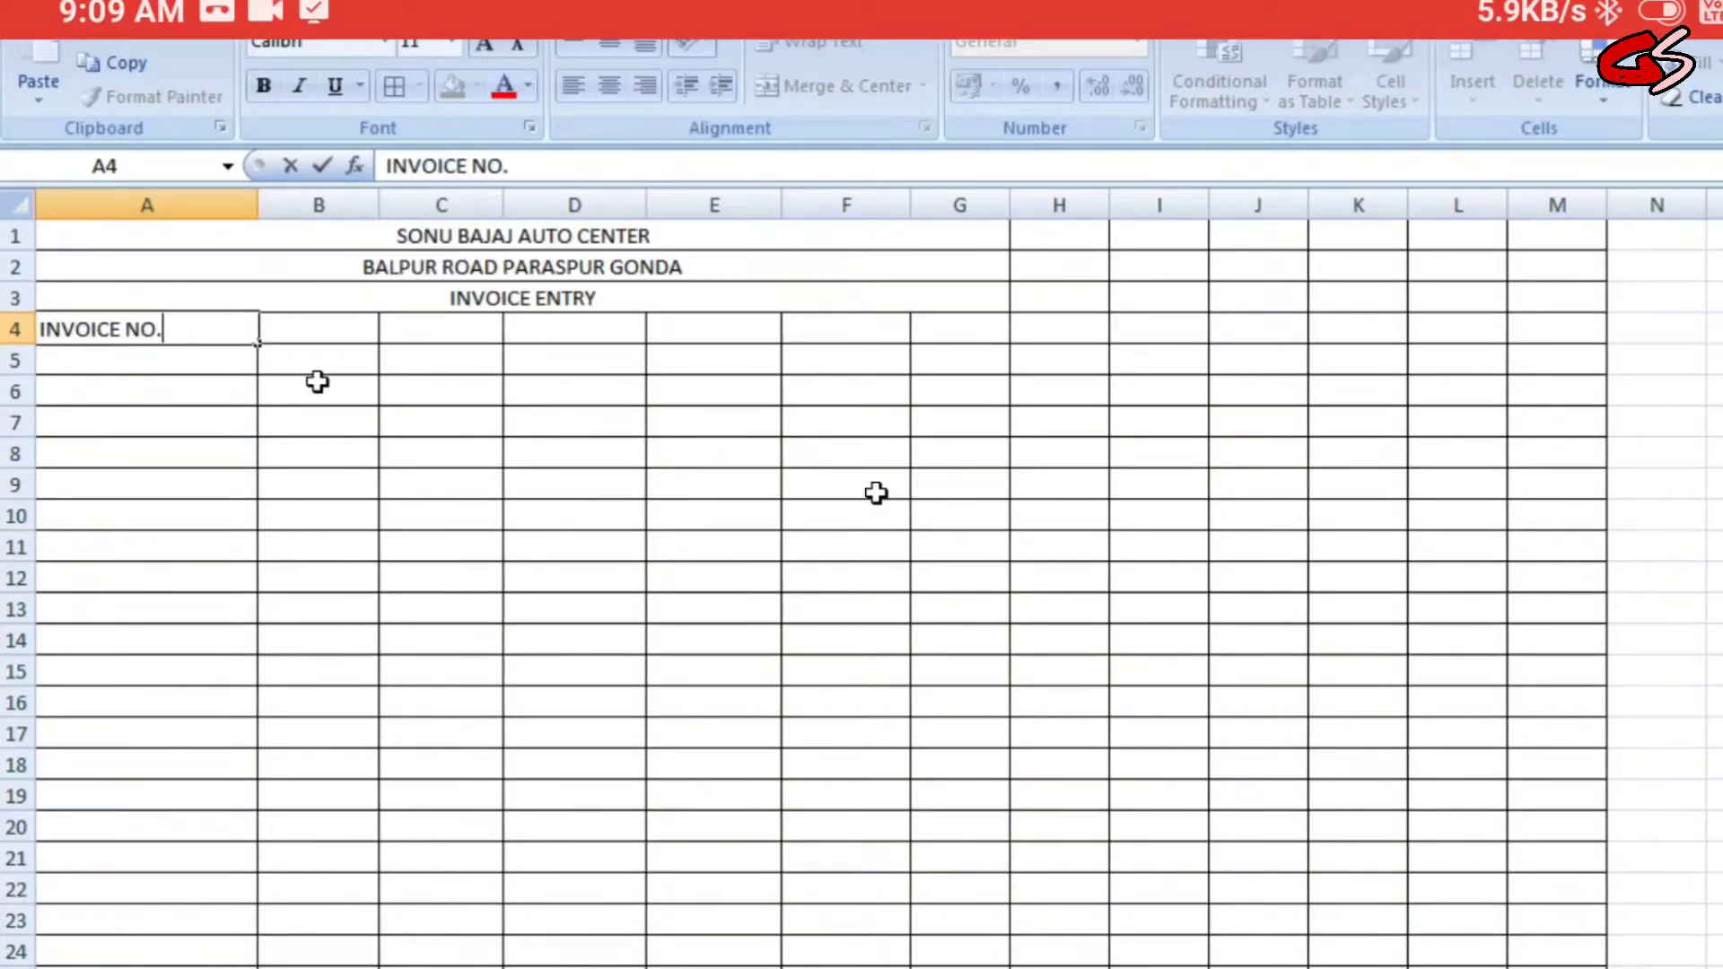
{"action": "key", "text": "Tab"}
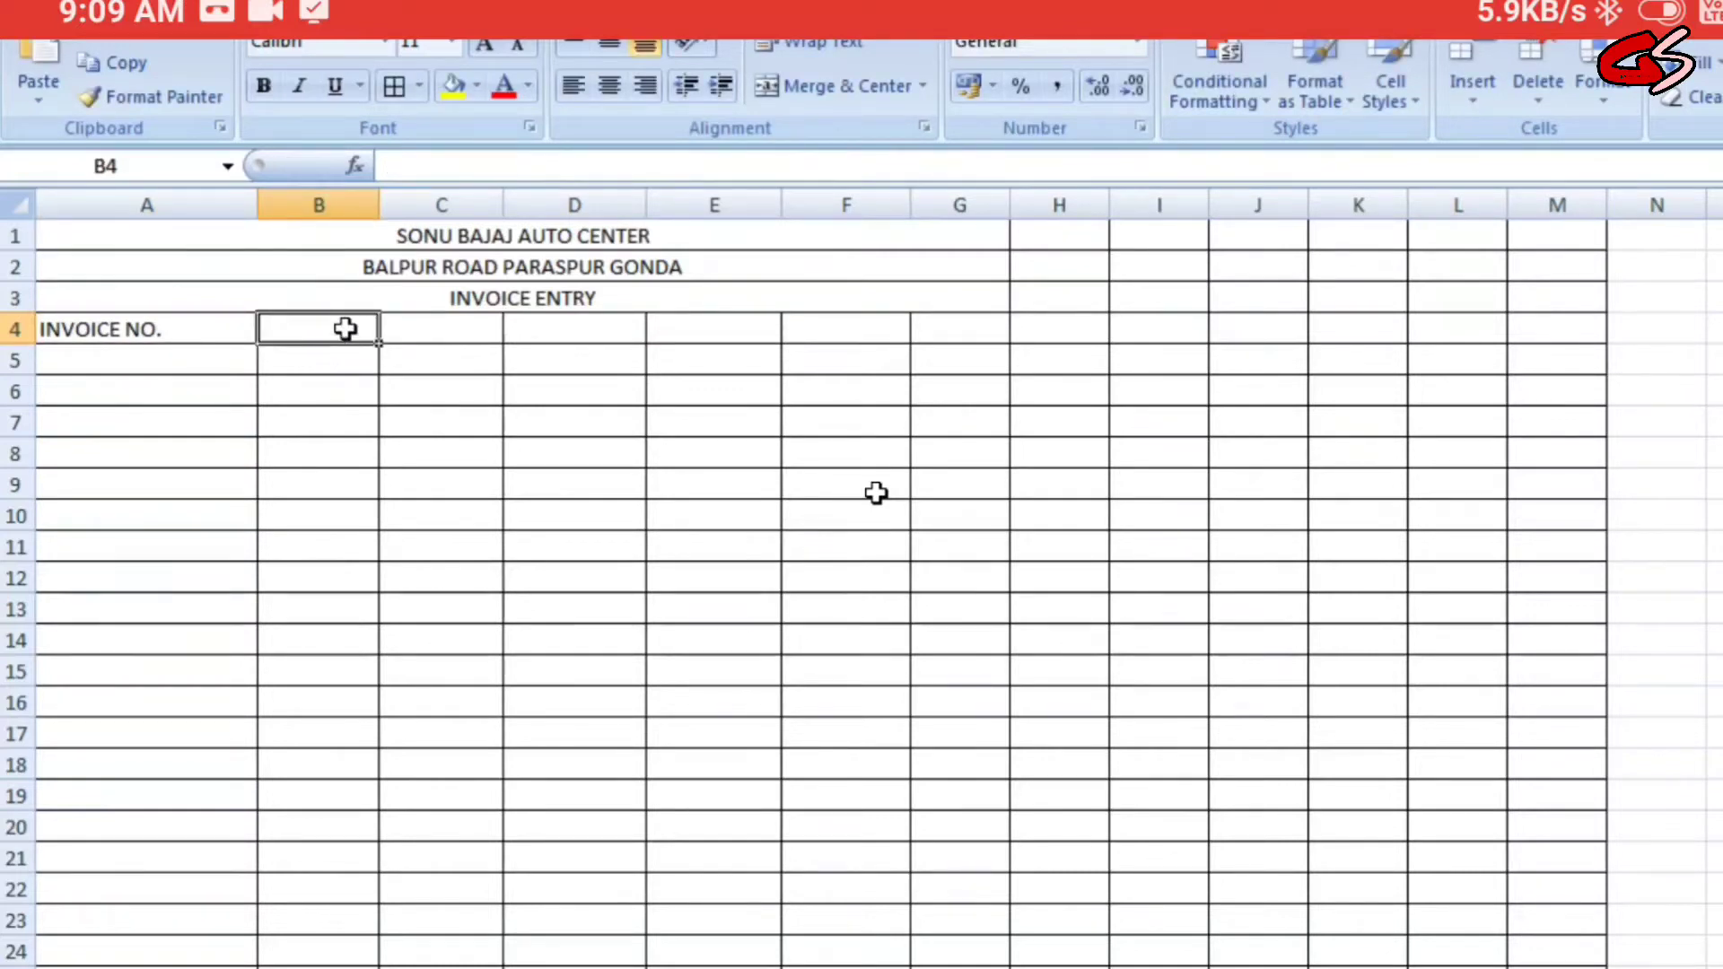
{"action": "left_click_drag", "start_coordinate": [379, 204], "coordinate": [428, 203]}
{"action": "left_click", "coordinate": [359, 390]}
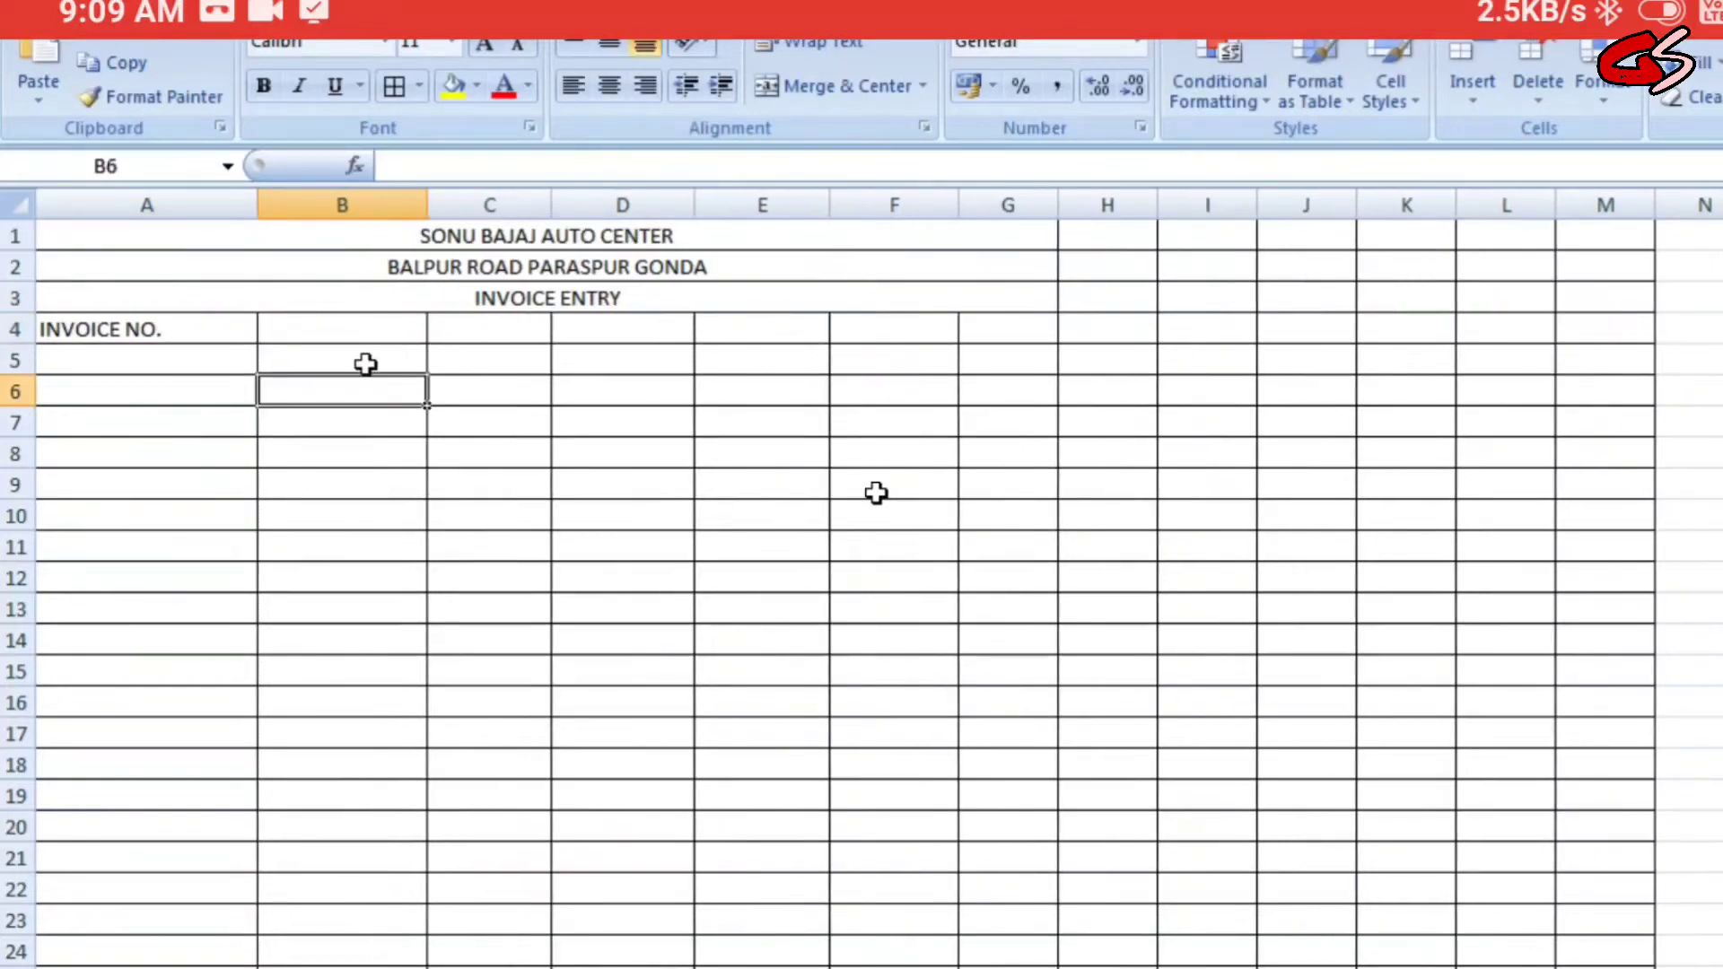
{"action": "left_click", "coordinate": [371, 330]}
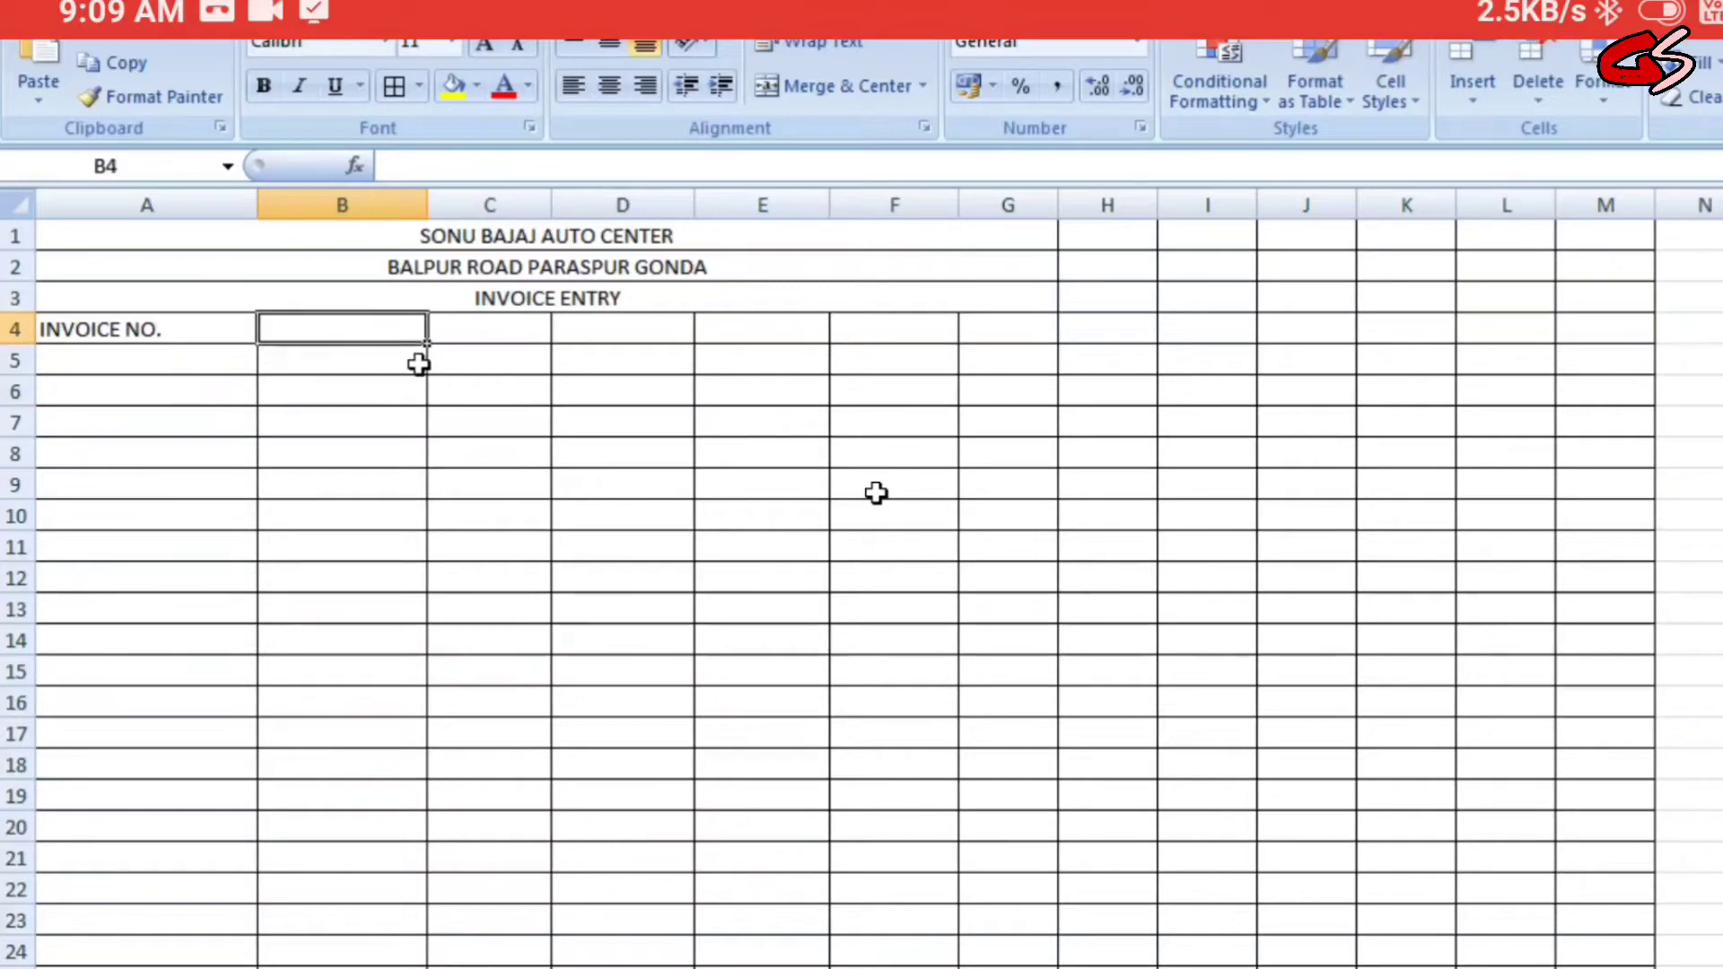
{"action": "type", "text": "ITE"}
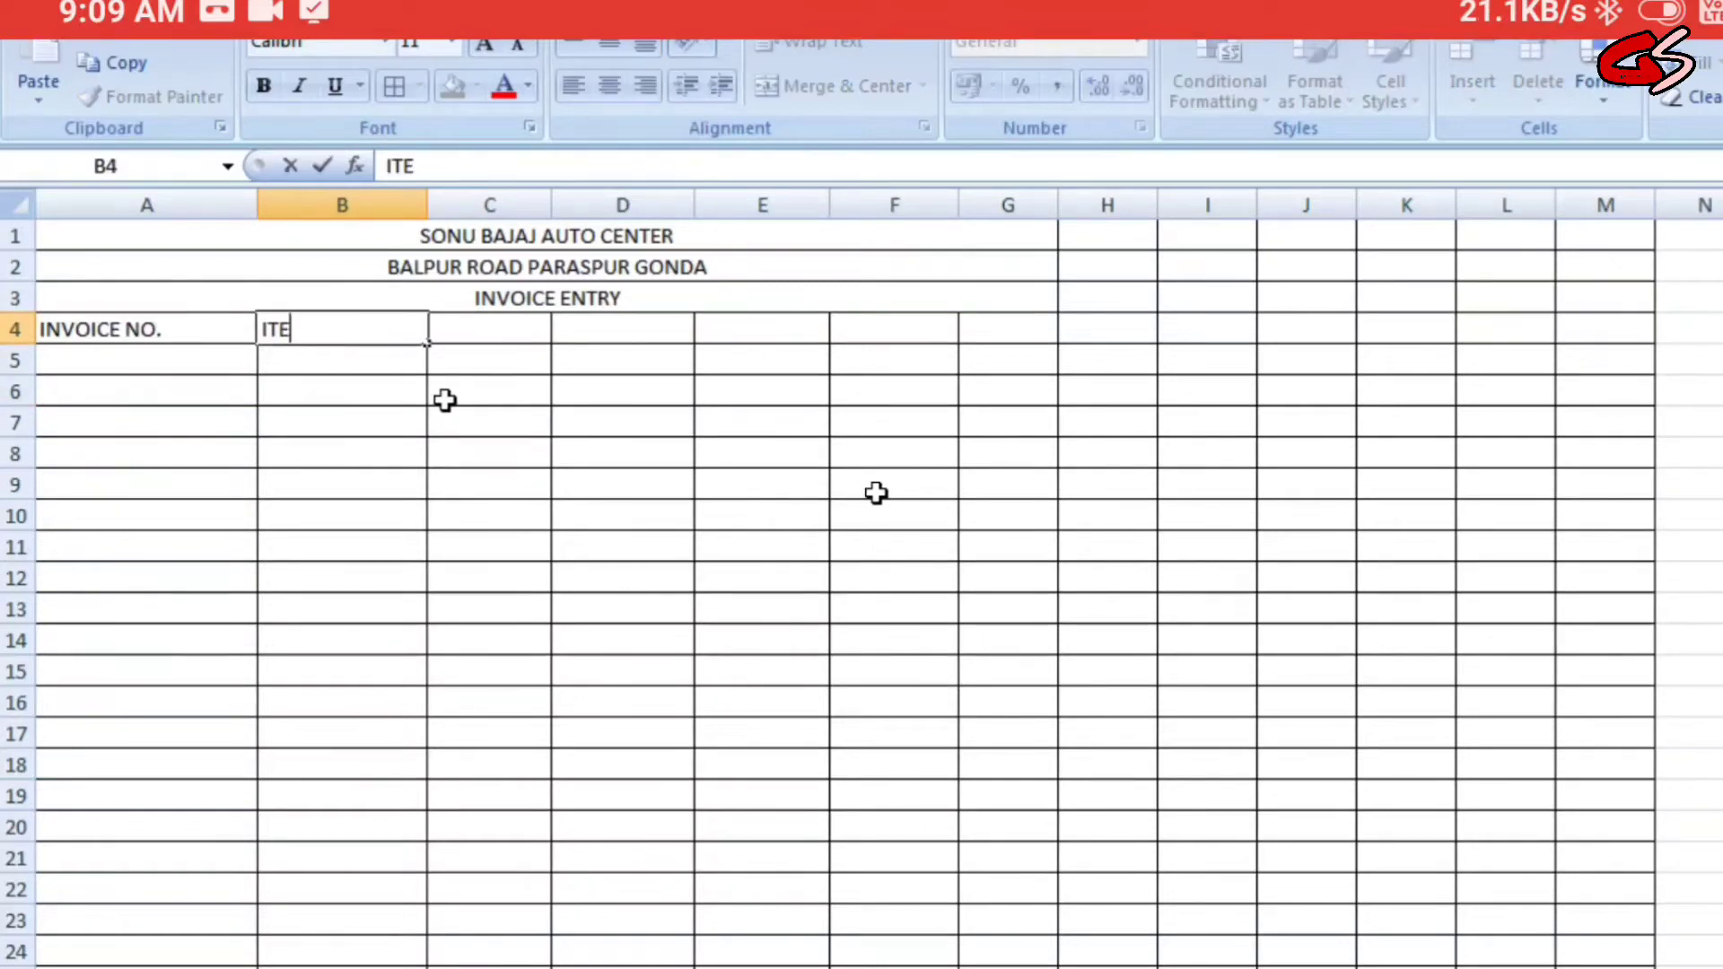
{"action": "type", "text": "M NAME"}
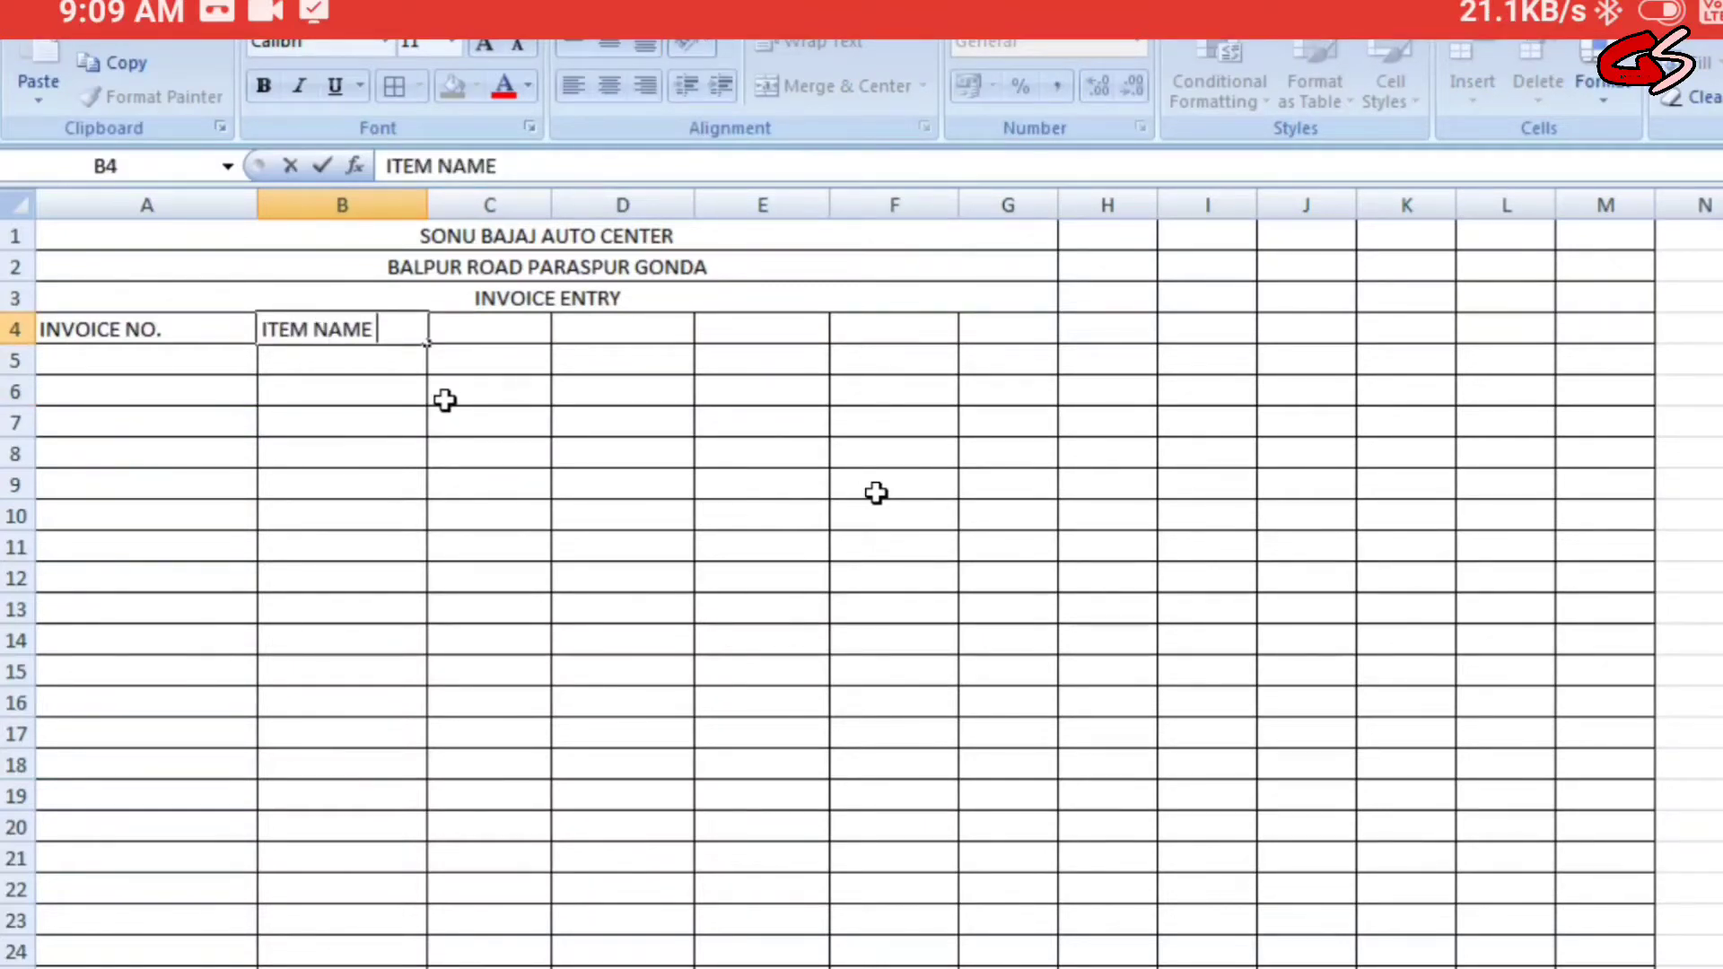
{"action": "key", "text": "Return"}
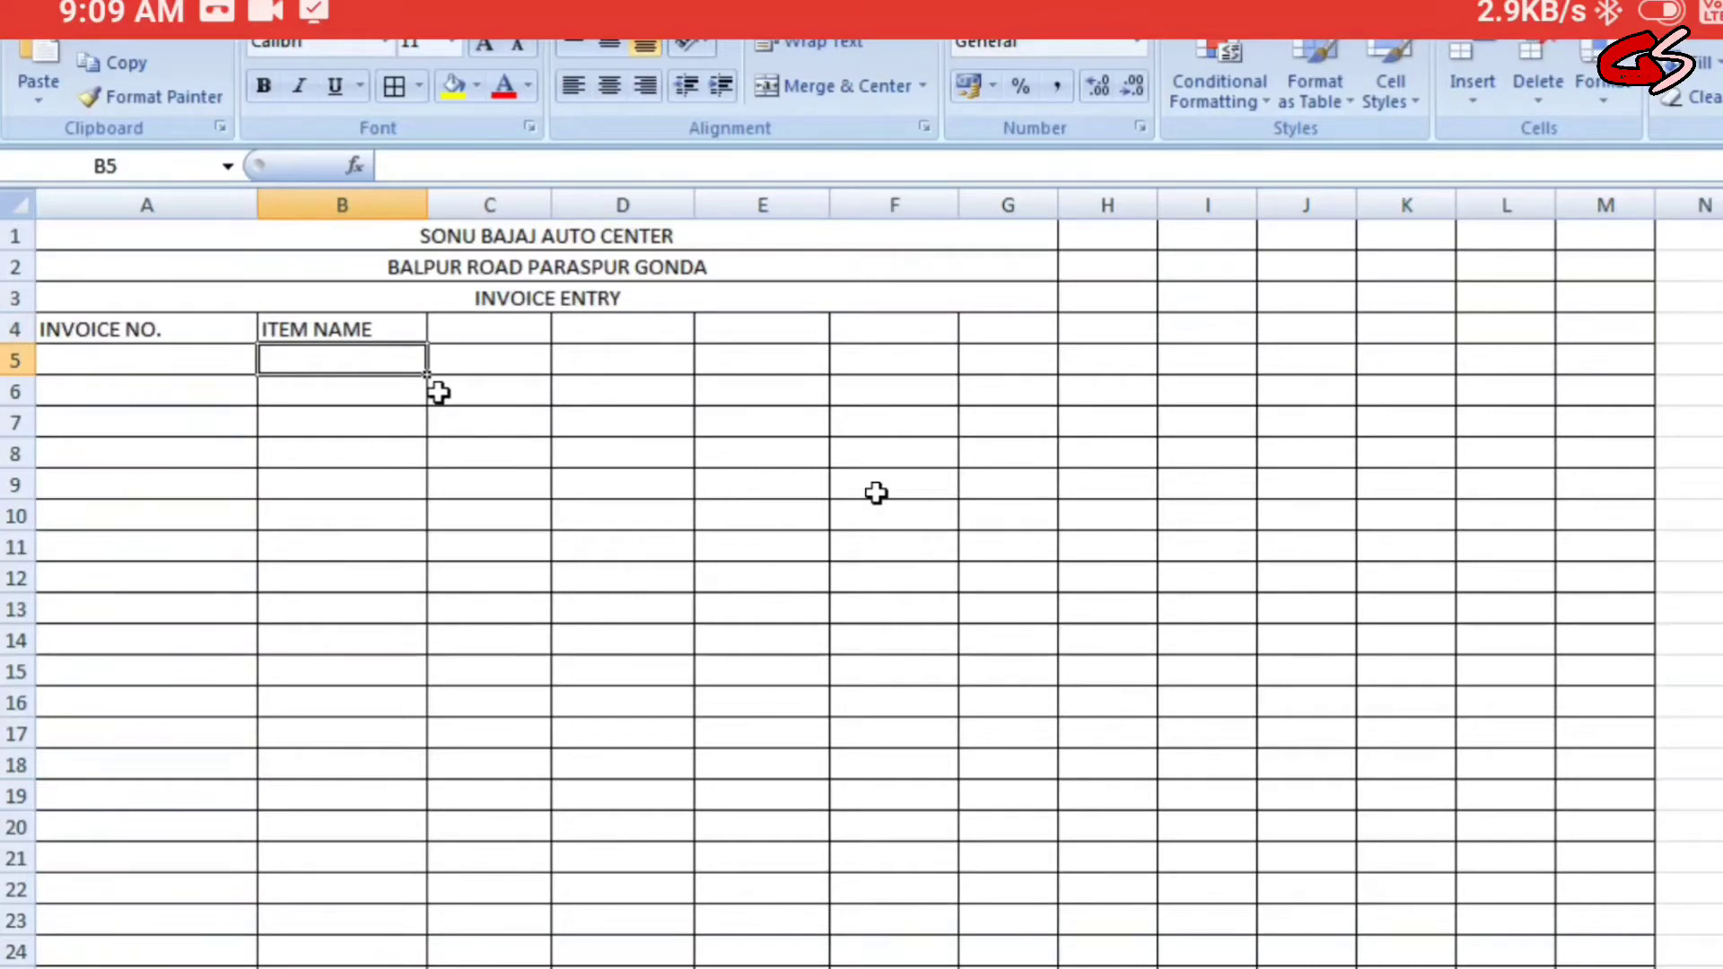
Step: Widen column C and enter the QTY and RATE headings in C4 and D4
{"action": "left_click", "coordinate": [468, 413]}
{"action": "left_click_drag", "start_coordinate": [552, 215], "coordinate": [571, 216]}
{"action": "left_click", "coordinate": [533, 370]}
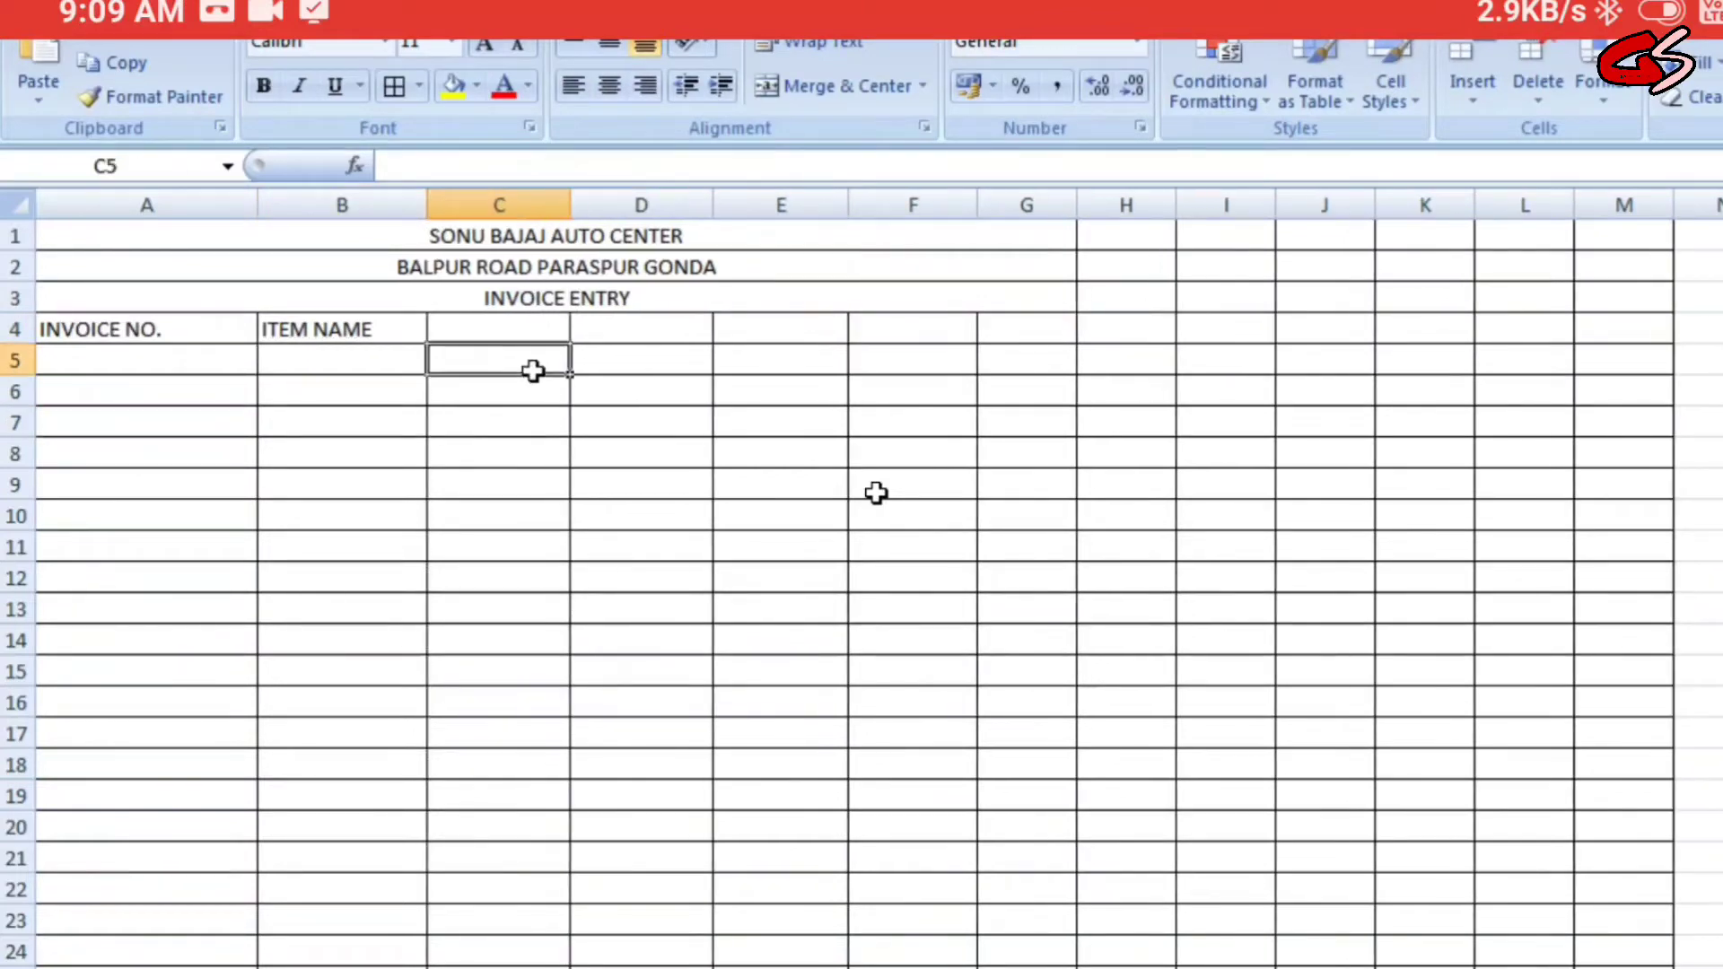
{"action": "left_click", "coordinate": [539, 330]}
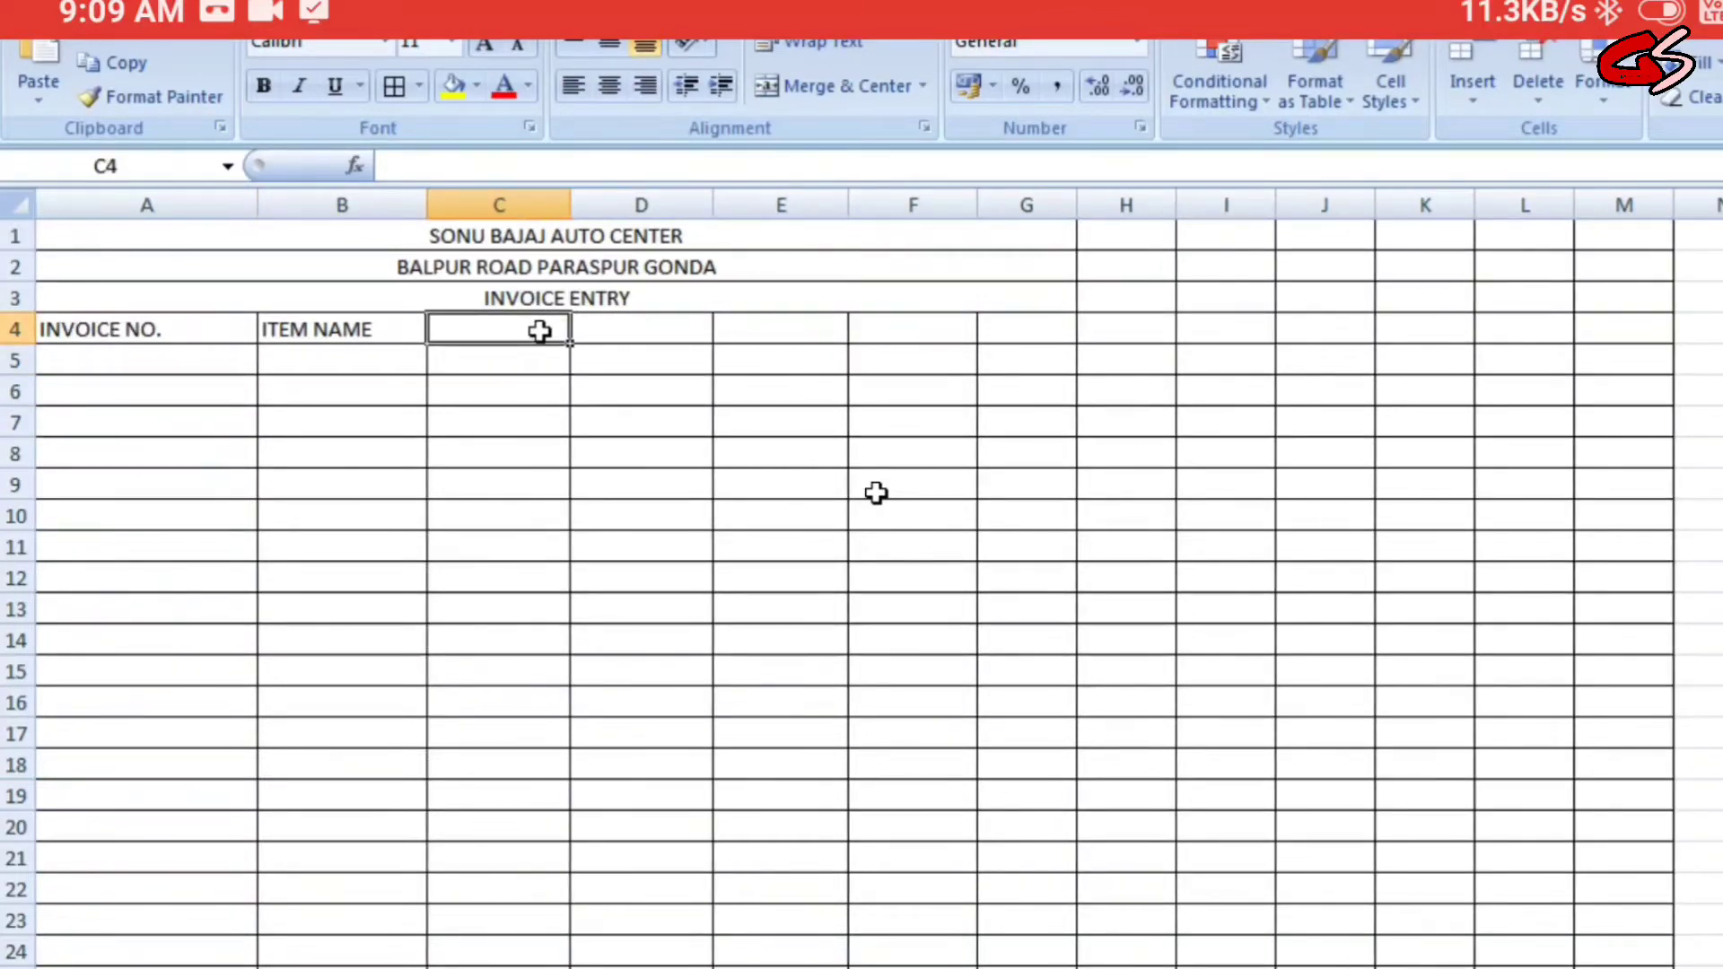
{"action": "type", "text": "QTY"}
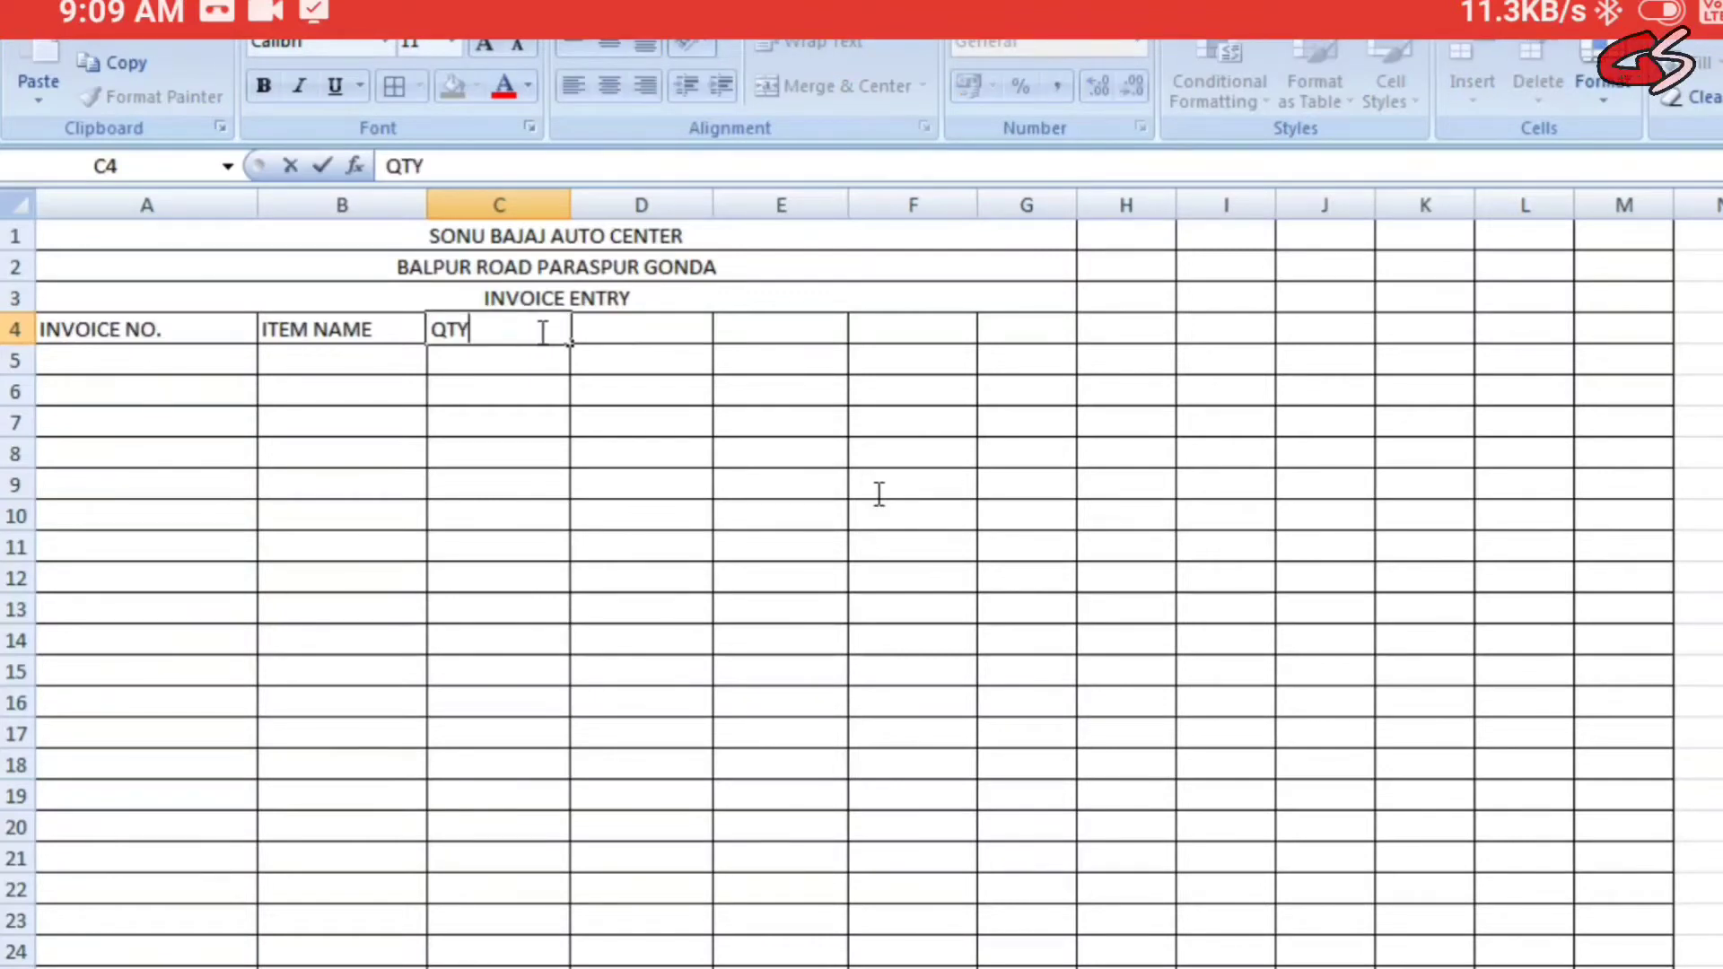
{"action": "key", "text": "Return"}
{"action": "left_click", "coordinate": [603, 332]}
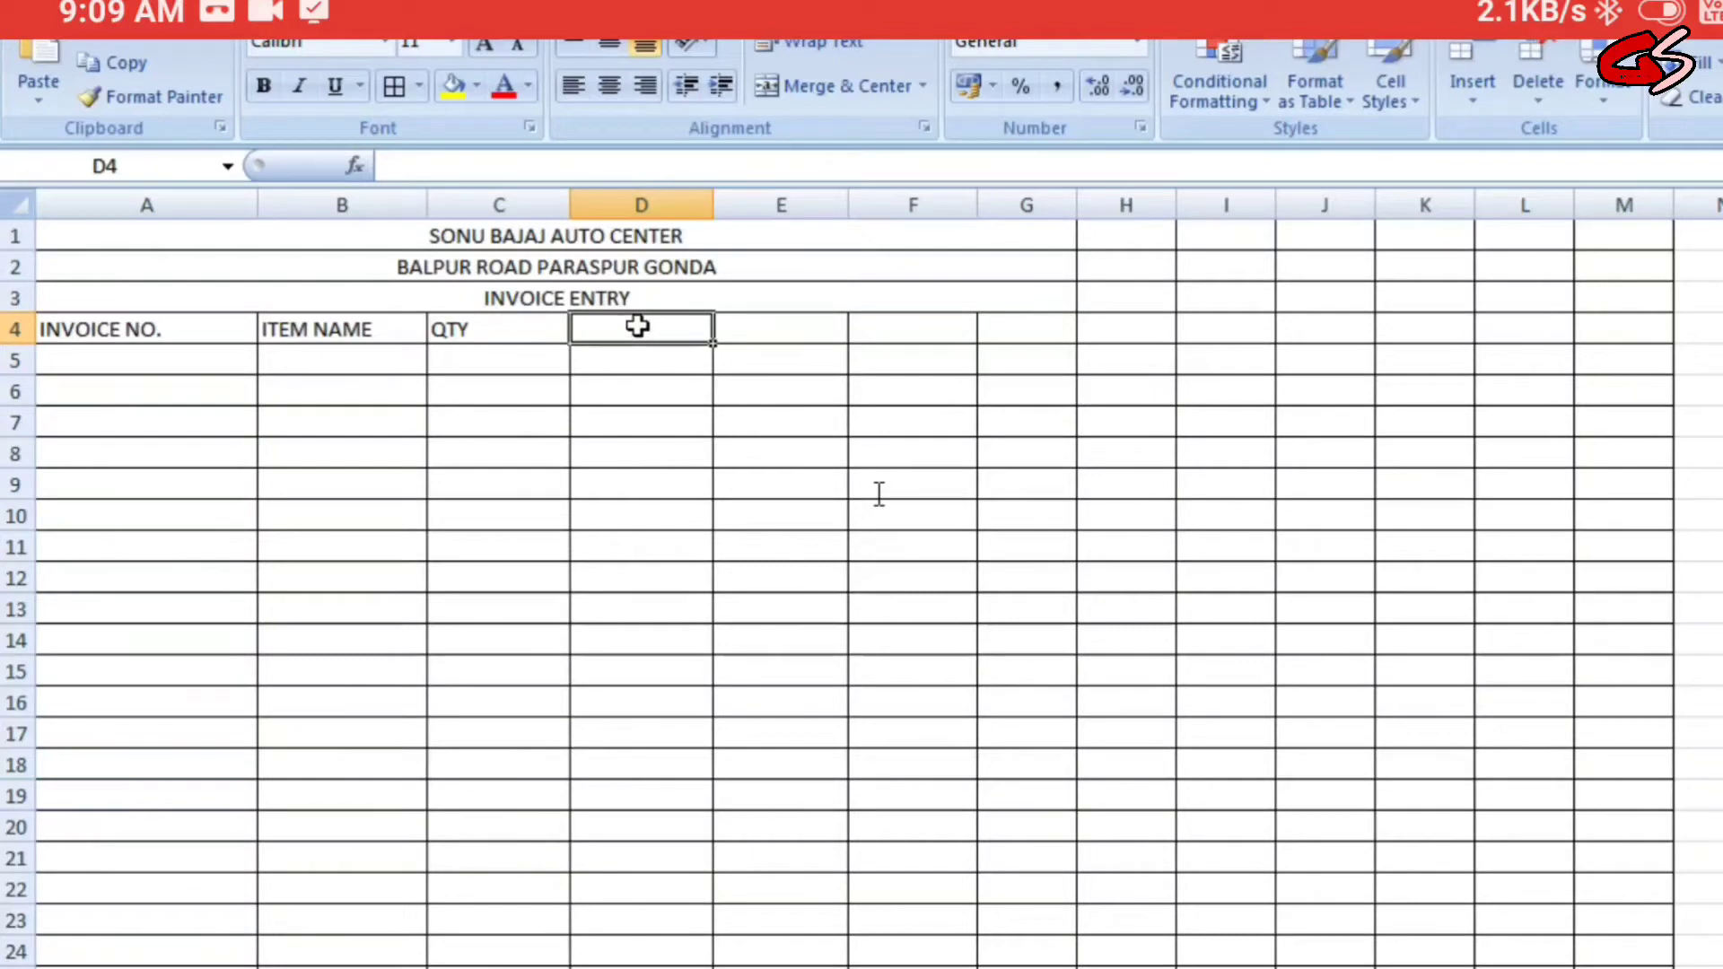
{"action": "type", "text": "RATE"}
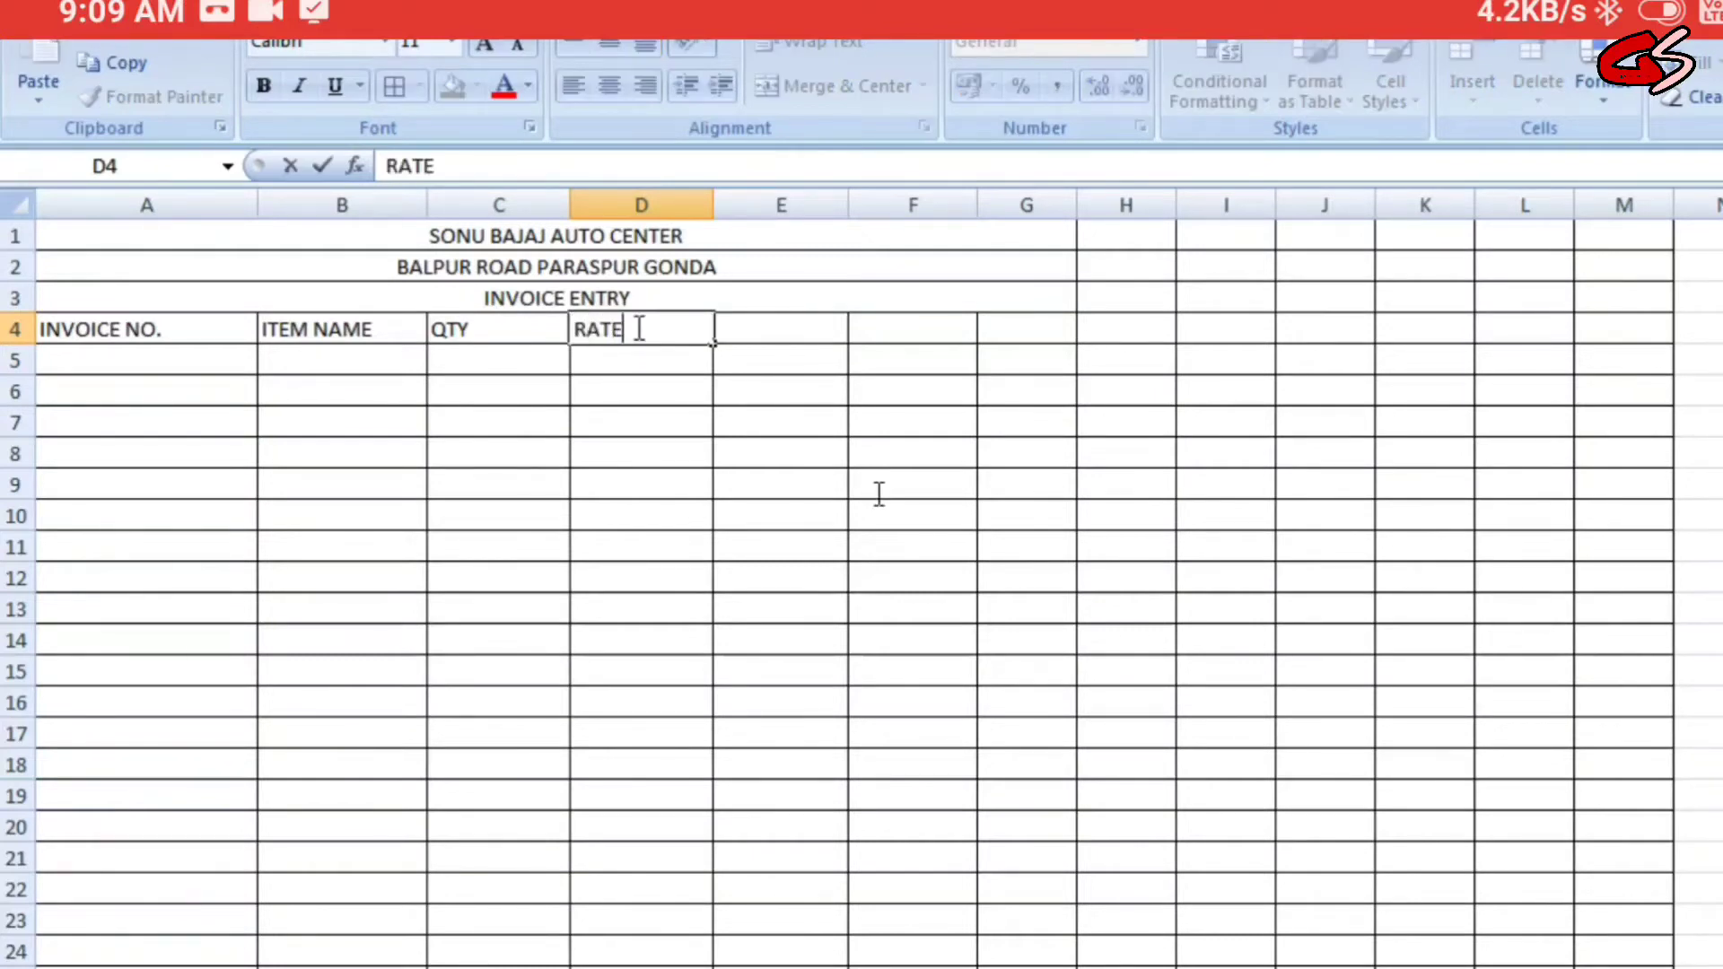
{"action": "key", "text": "Return"}
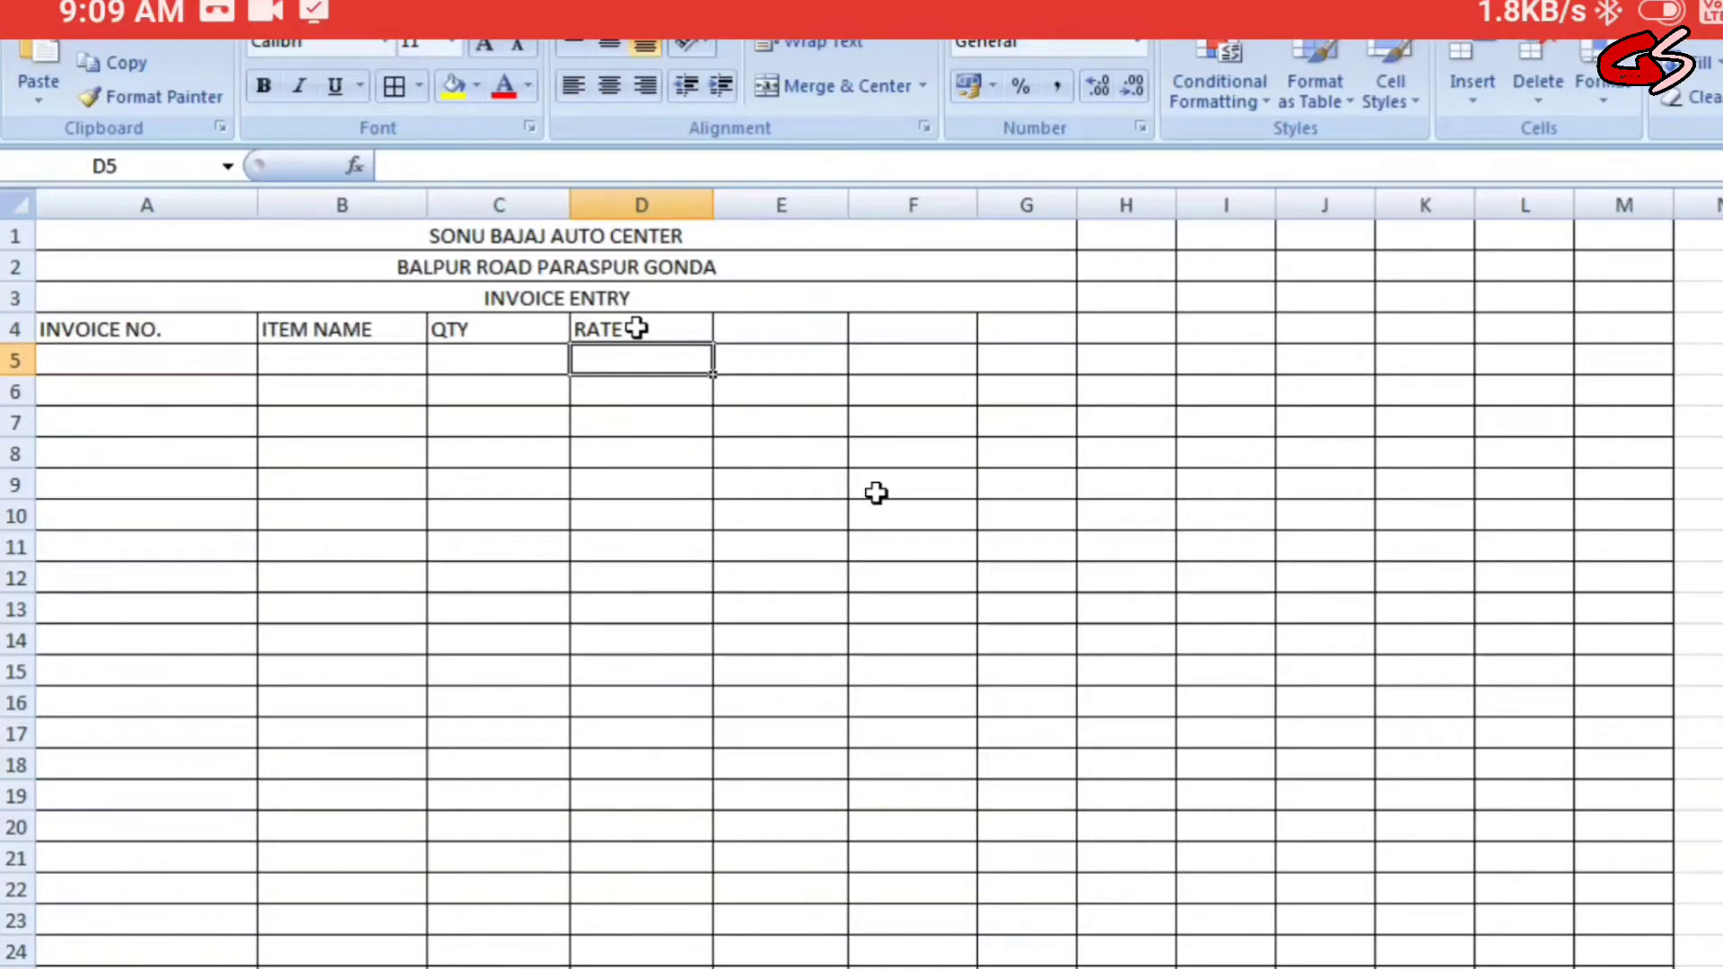
Step: Enter the AMOUNT heading in E4 and hide column F
{"action": "left_click", "coordinate": [776, 325]}
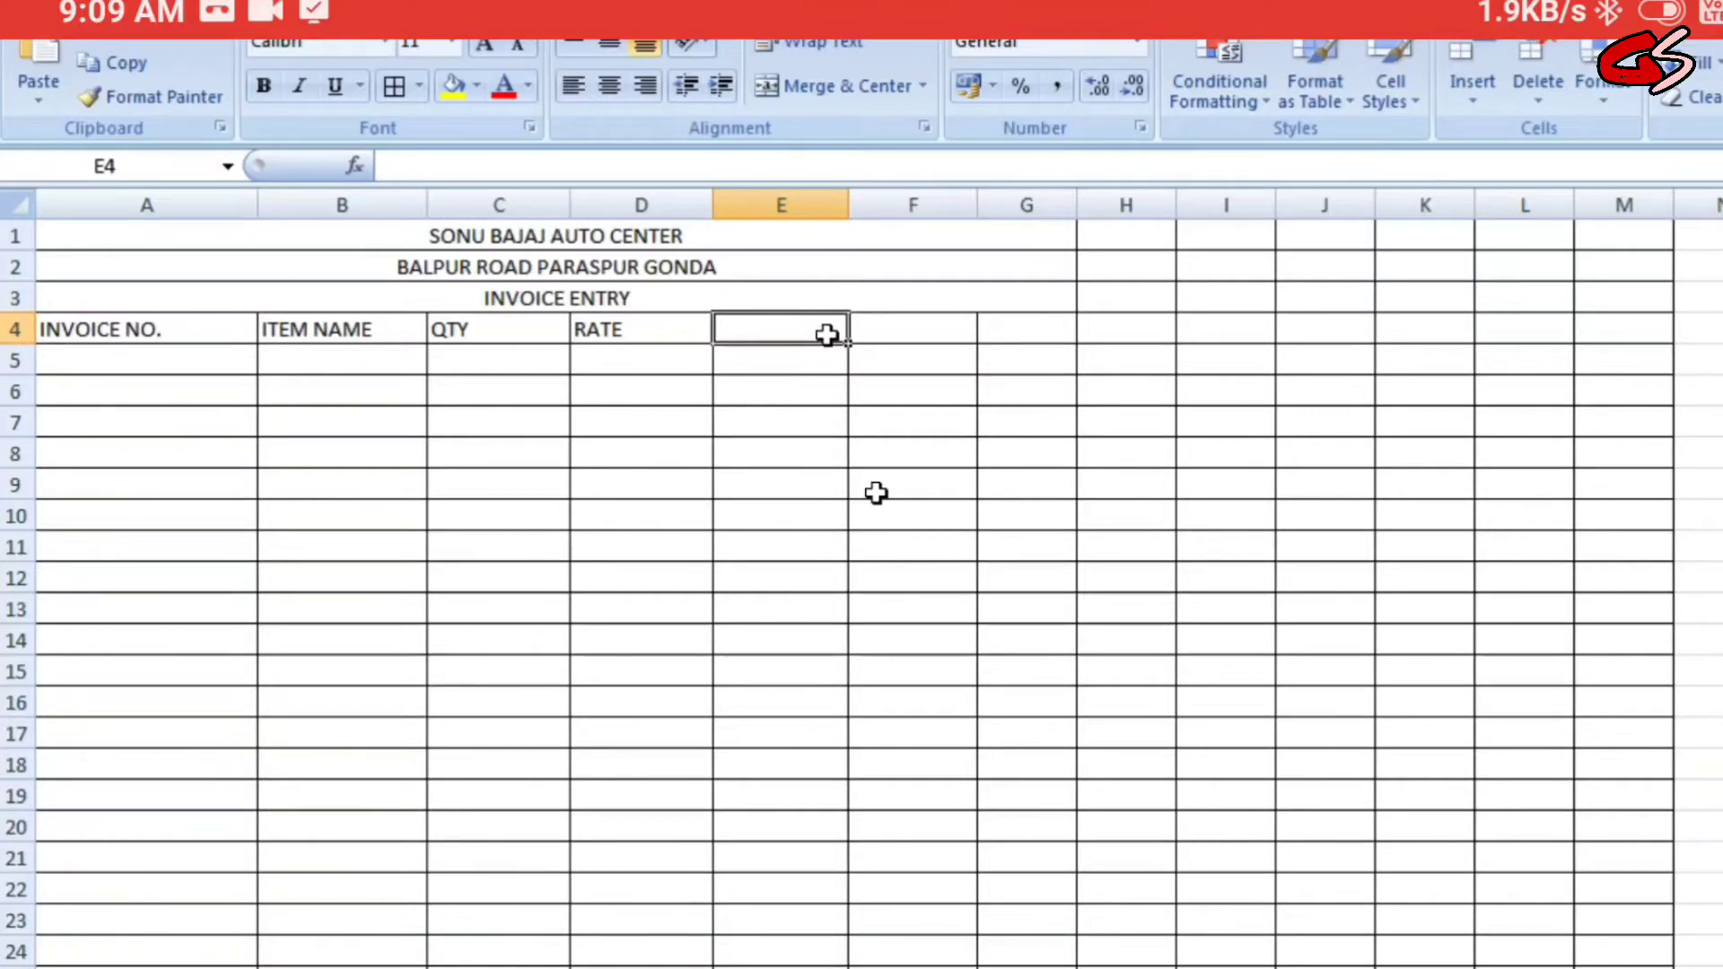
{"action": "type", "text": "AMOUNT"}
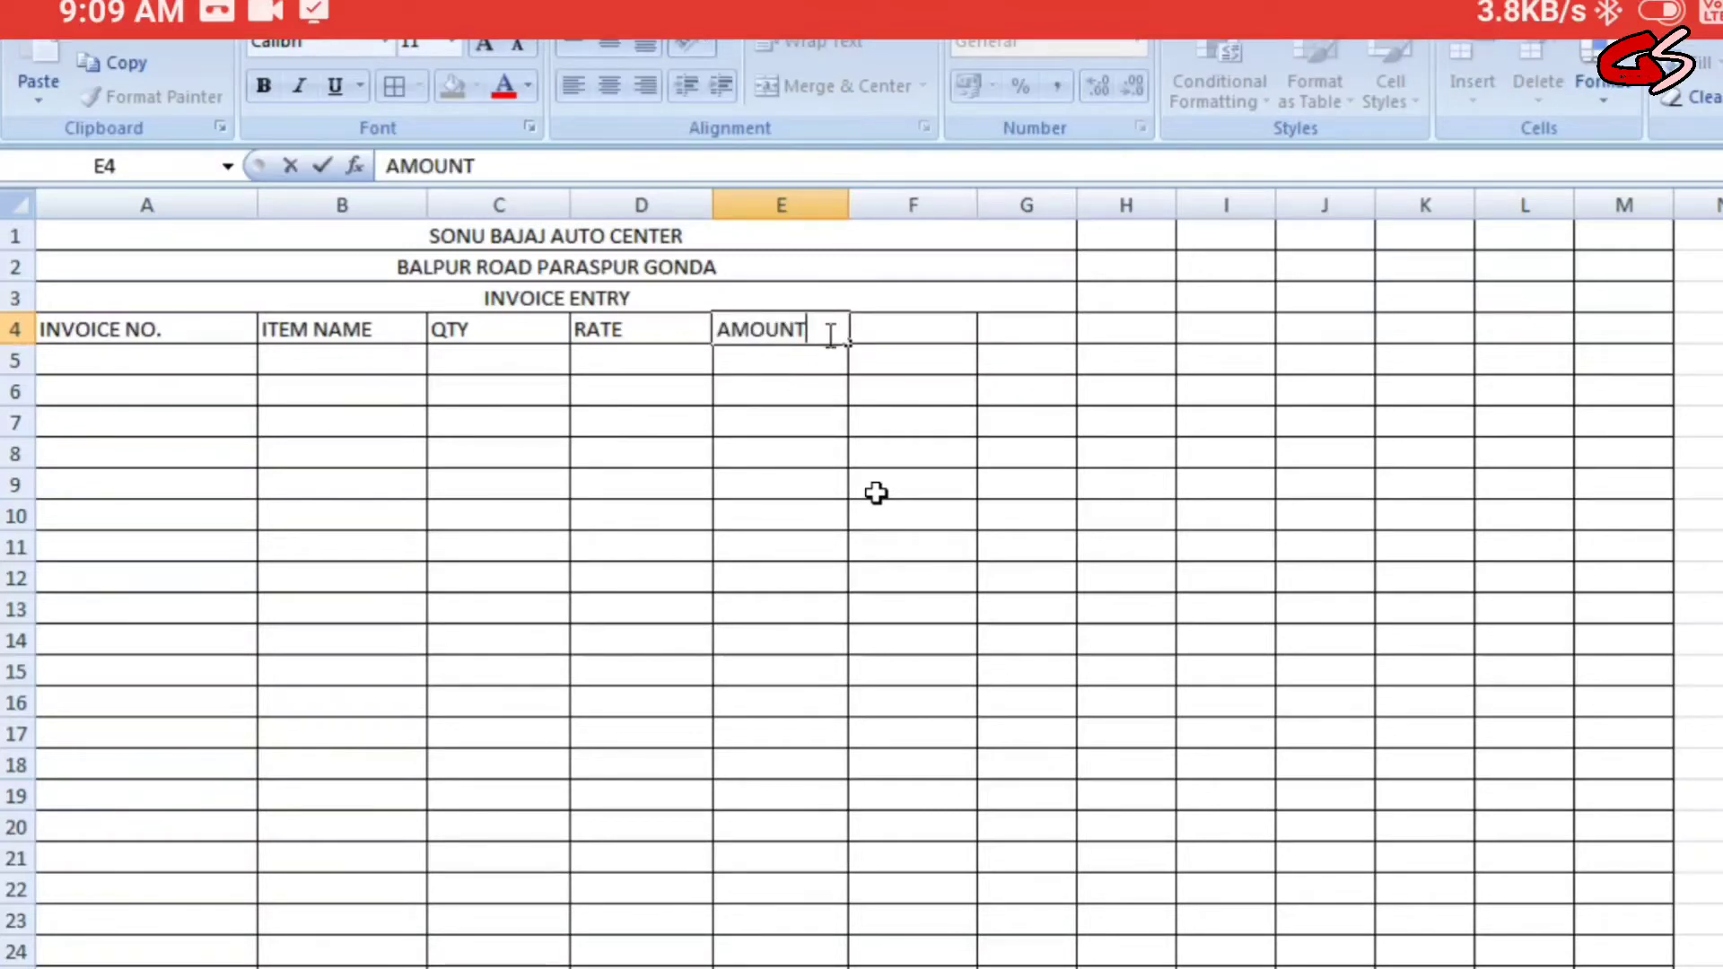
{"action": "key", "text": "Return"}
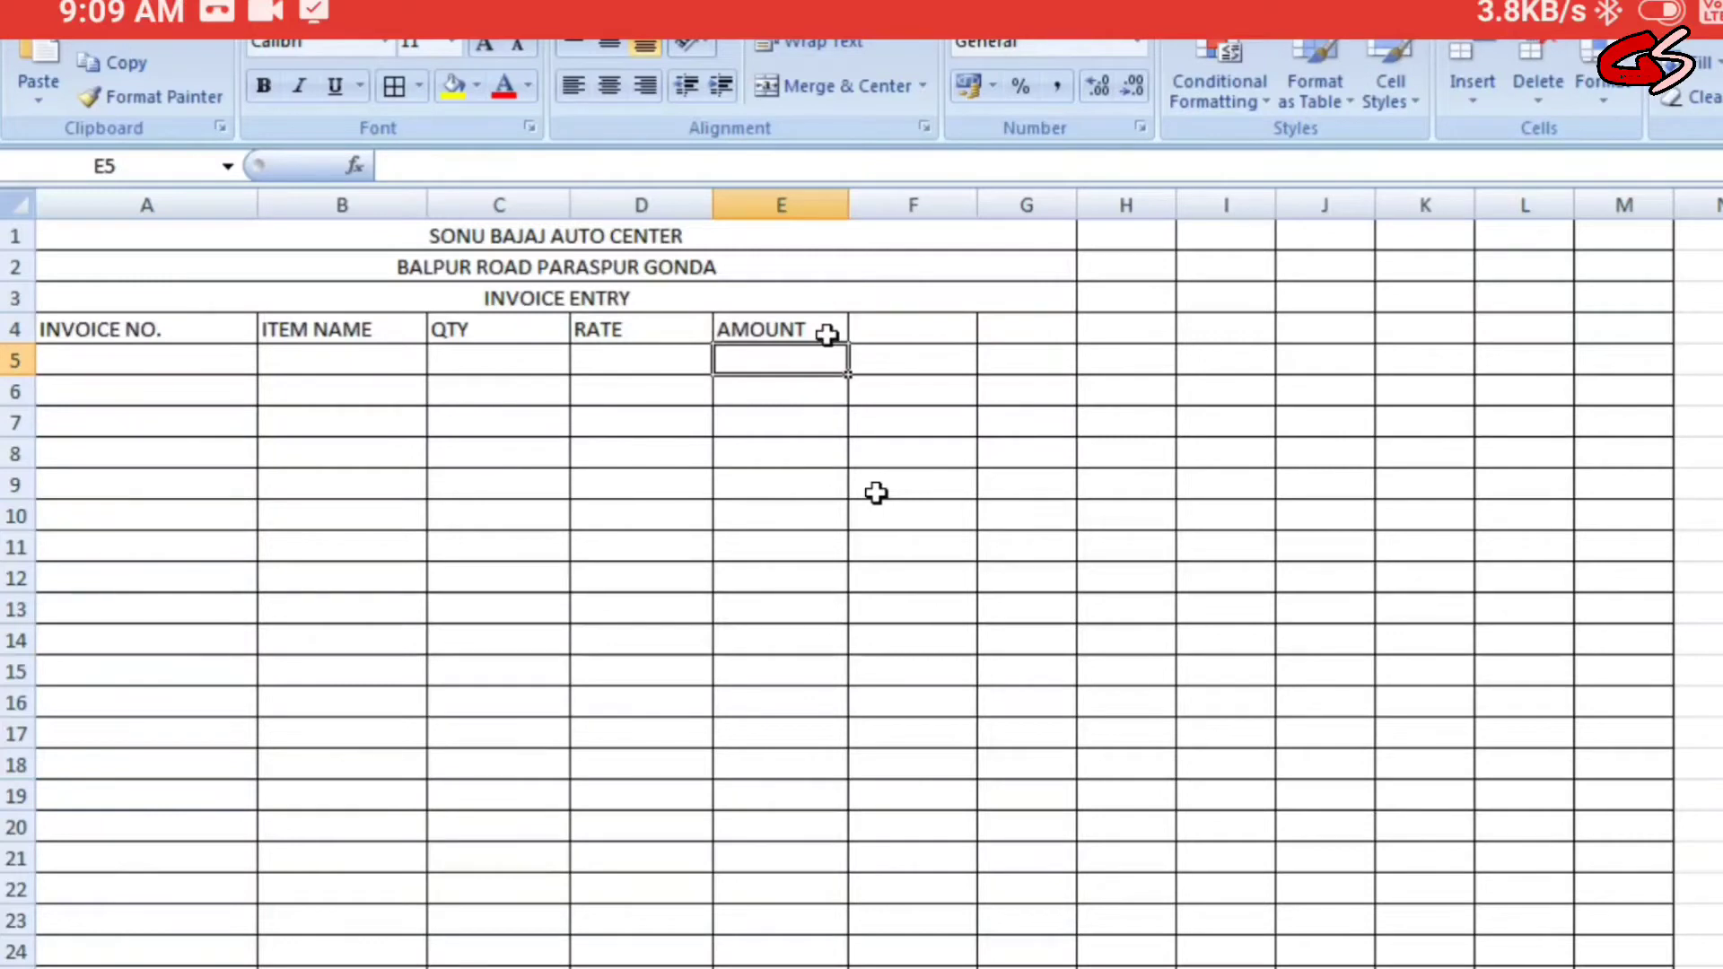
{"action": "left_click", "coordinate": [745, 331]}
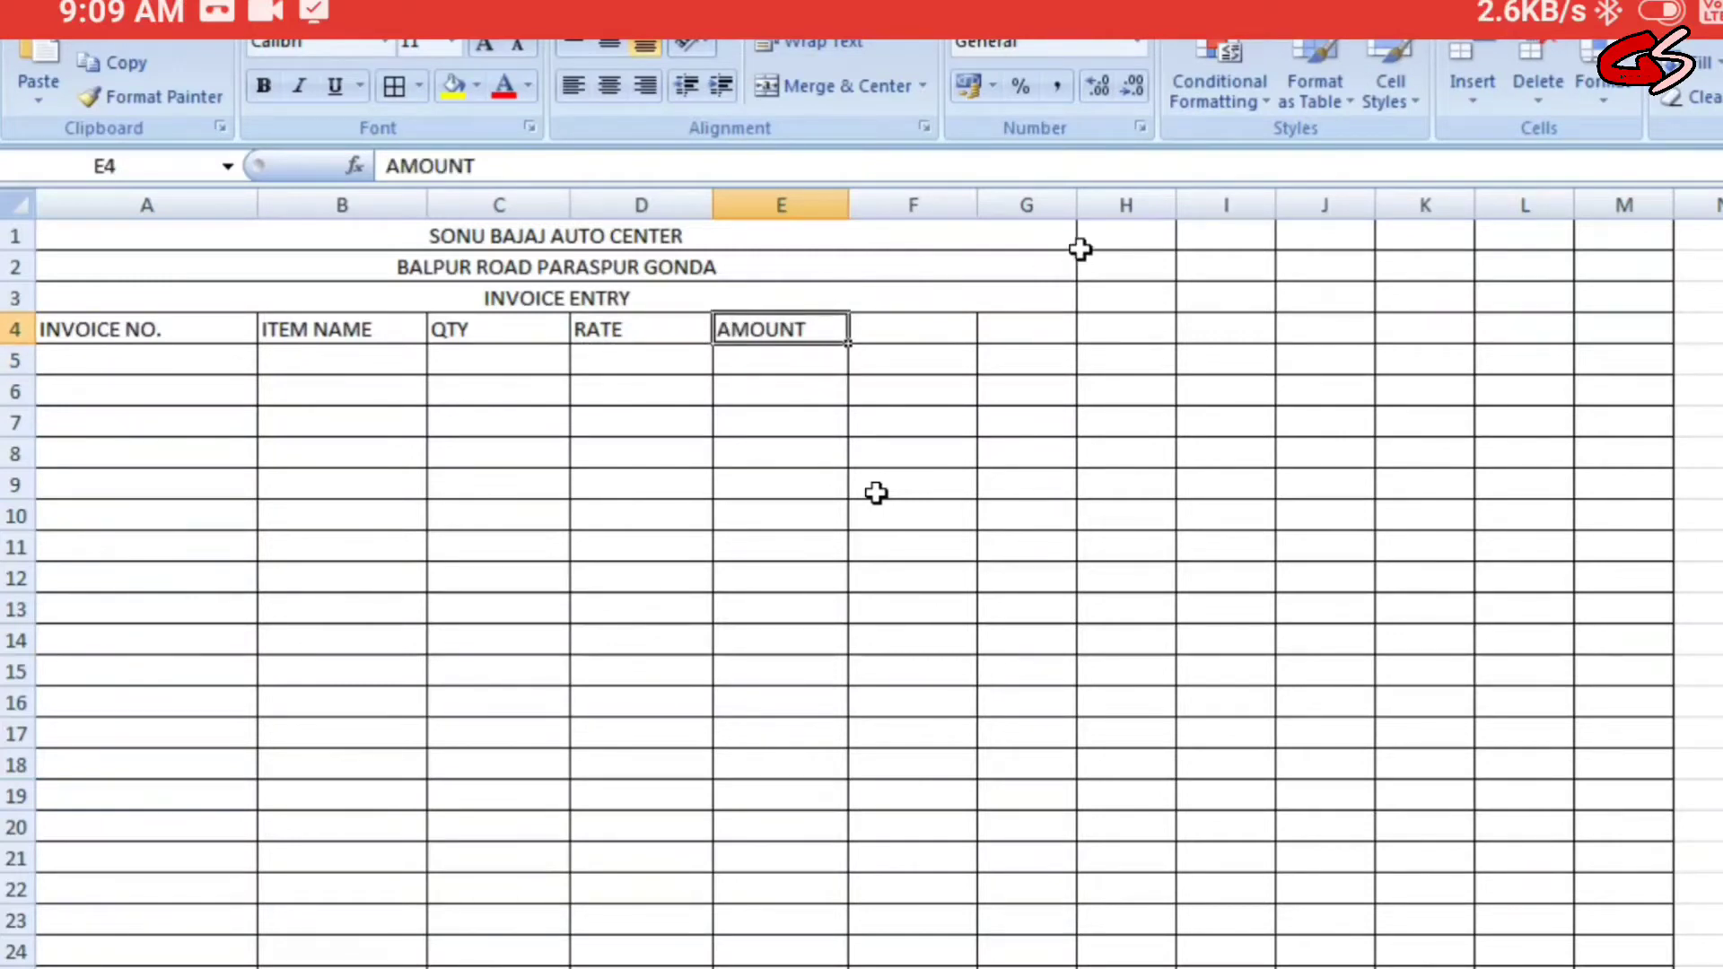
{"action": "left_click_drag", "start_coordinate": [980, 203], "coordinate": [853, 231]}
{"action": "left_click", "coordinate": [256, 359]}
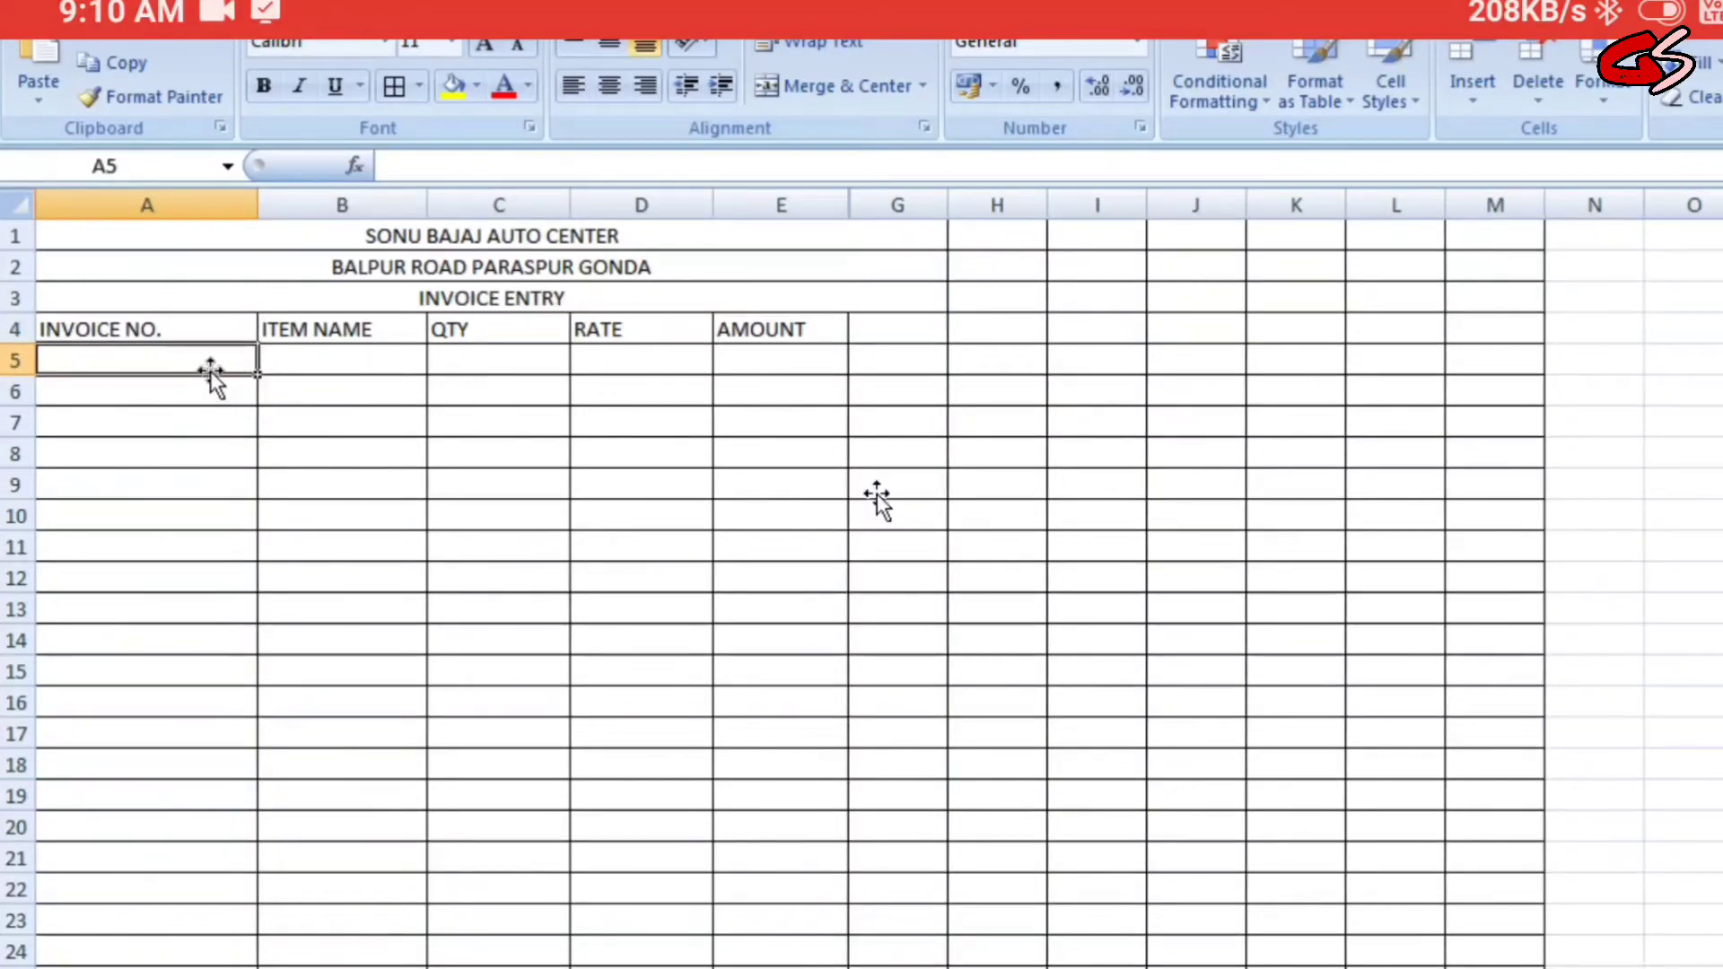
Step: Enter the first invoice numbers, 123569 to 123573, from A5 down to A8
{"action": "type", "text": "86"}
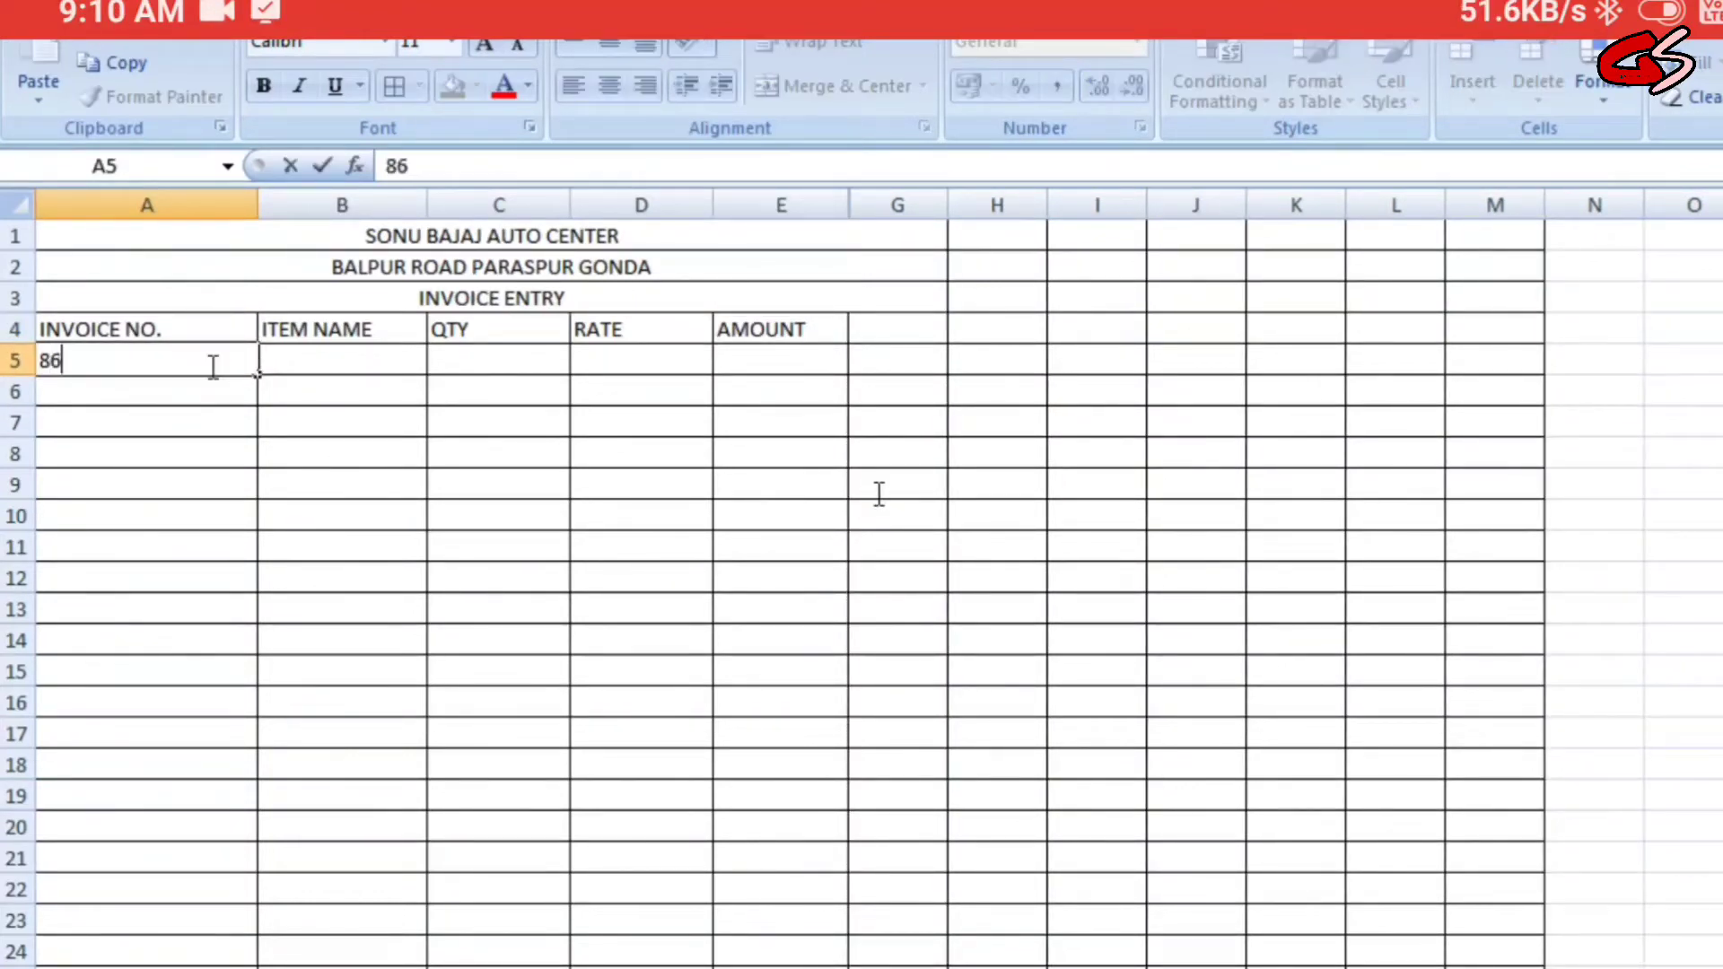
{"action": "key", "text": "BackSpace"}
{"action": "key", "text": "BackSpace"}
{"action": "type", "text": "123569"}
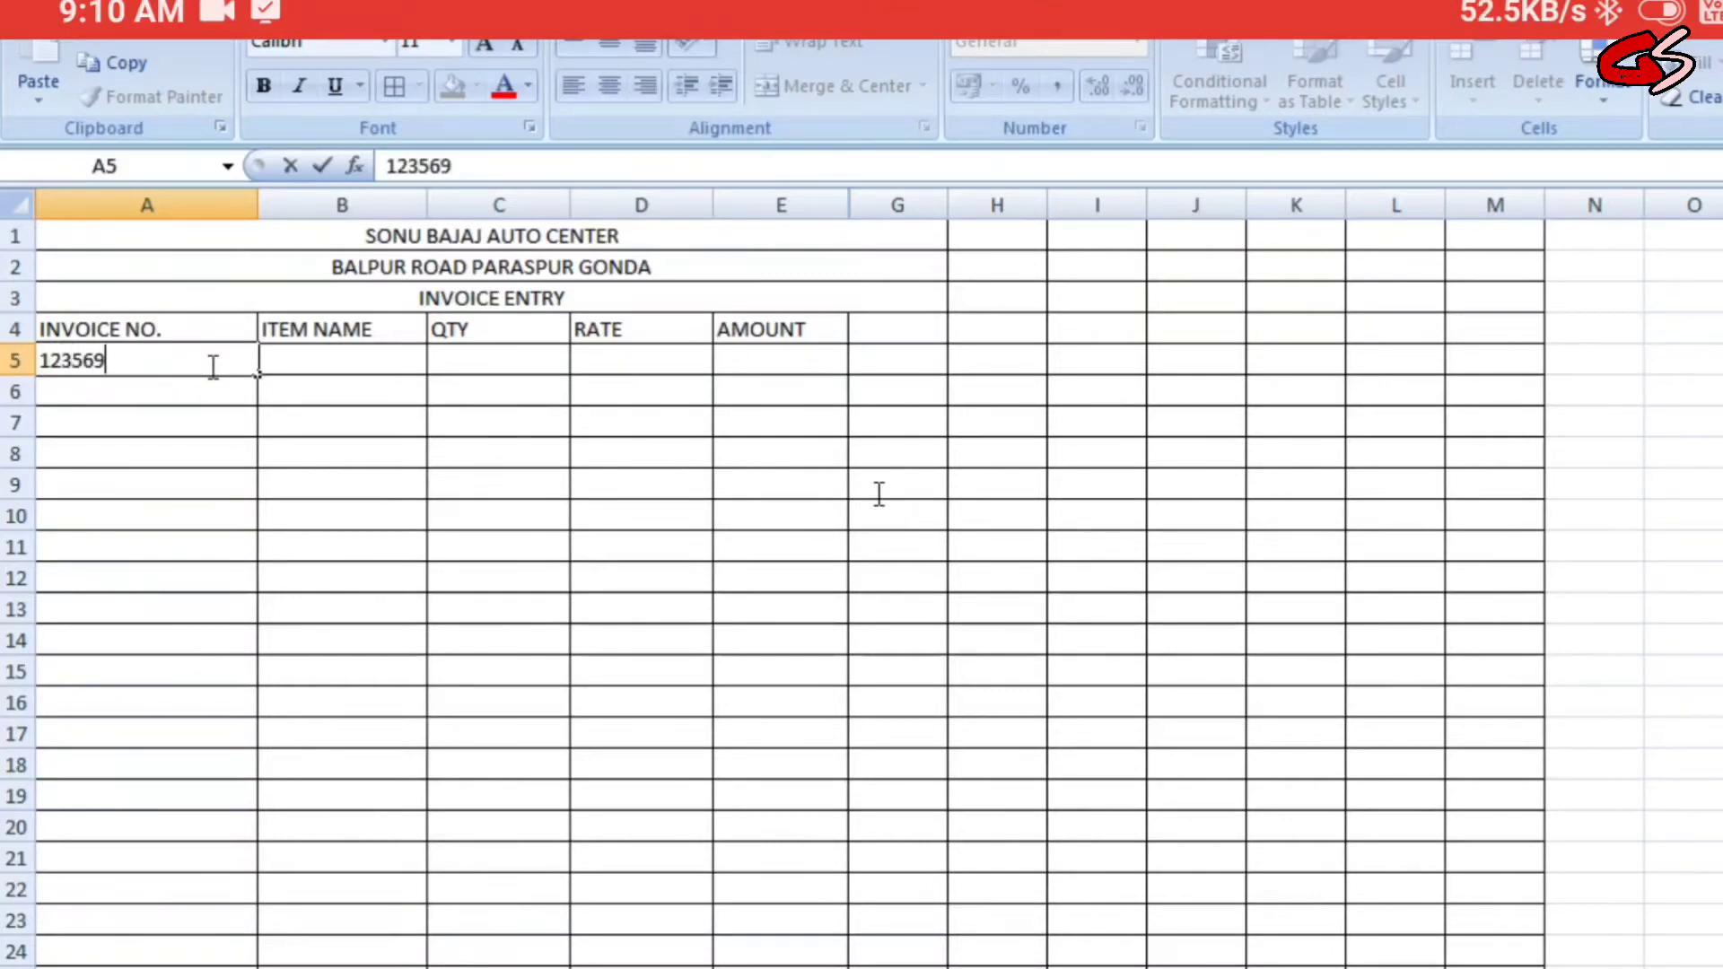
{"action": "key", "text": "Return"}
{"action": "type", "text": "123570"}
{"action": "key", "text": "Return"}
{"action": "type", "text": "12356"}
{"action": "key", "text": "BackSpace"}
{"action": "key", "text": "BackSpace"}
{"action": "key", "text": "BackSpace"}
{"action": "type", "text": "3572"}
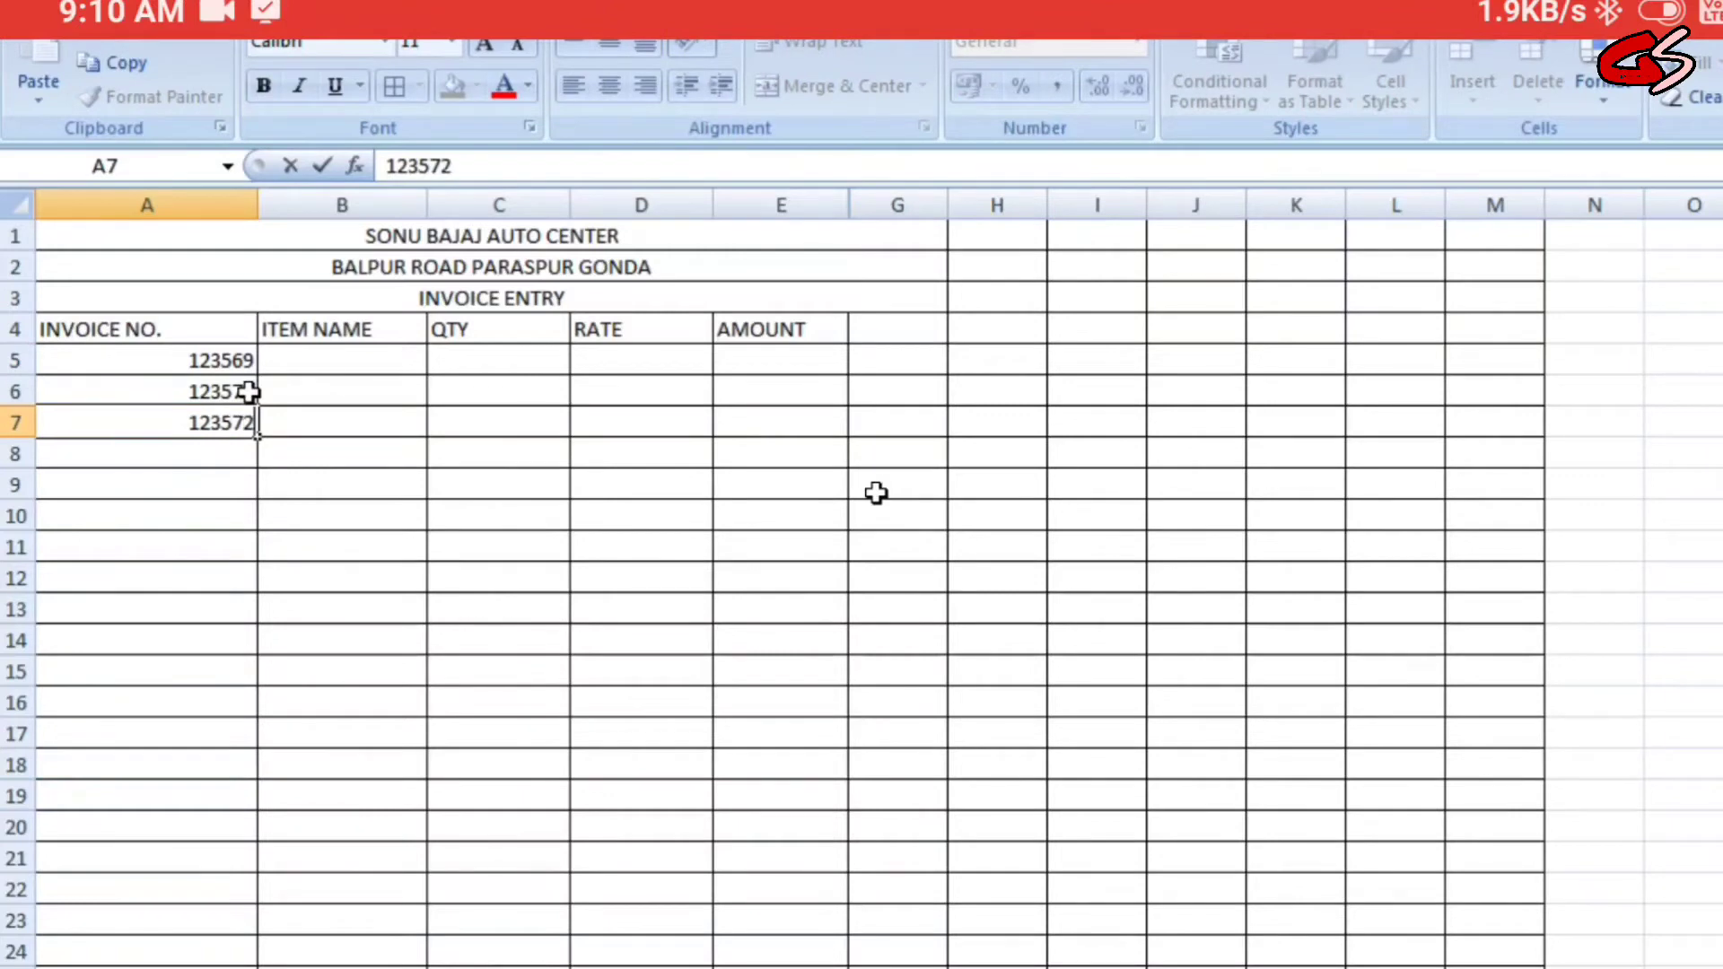
{"action": "key", "text": "Return"}
{"action": "type", "text": "123573"}
{"action": "key", "text": "Return"}
Step: Enter invoice numbers 123574 through 123584 from A9 down to A18
{"action": "type", "text": "1"}
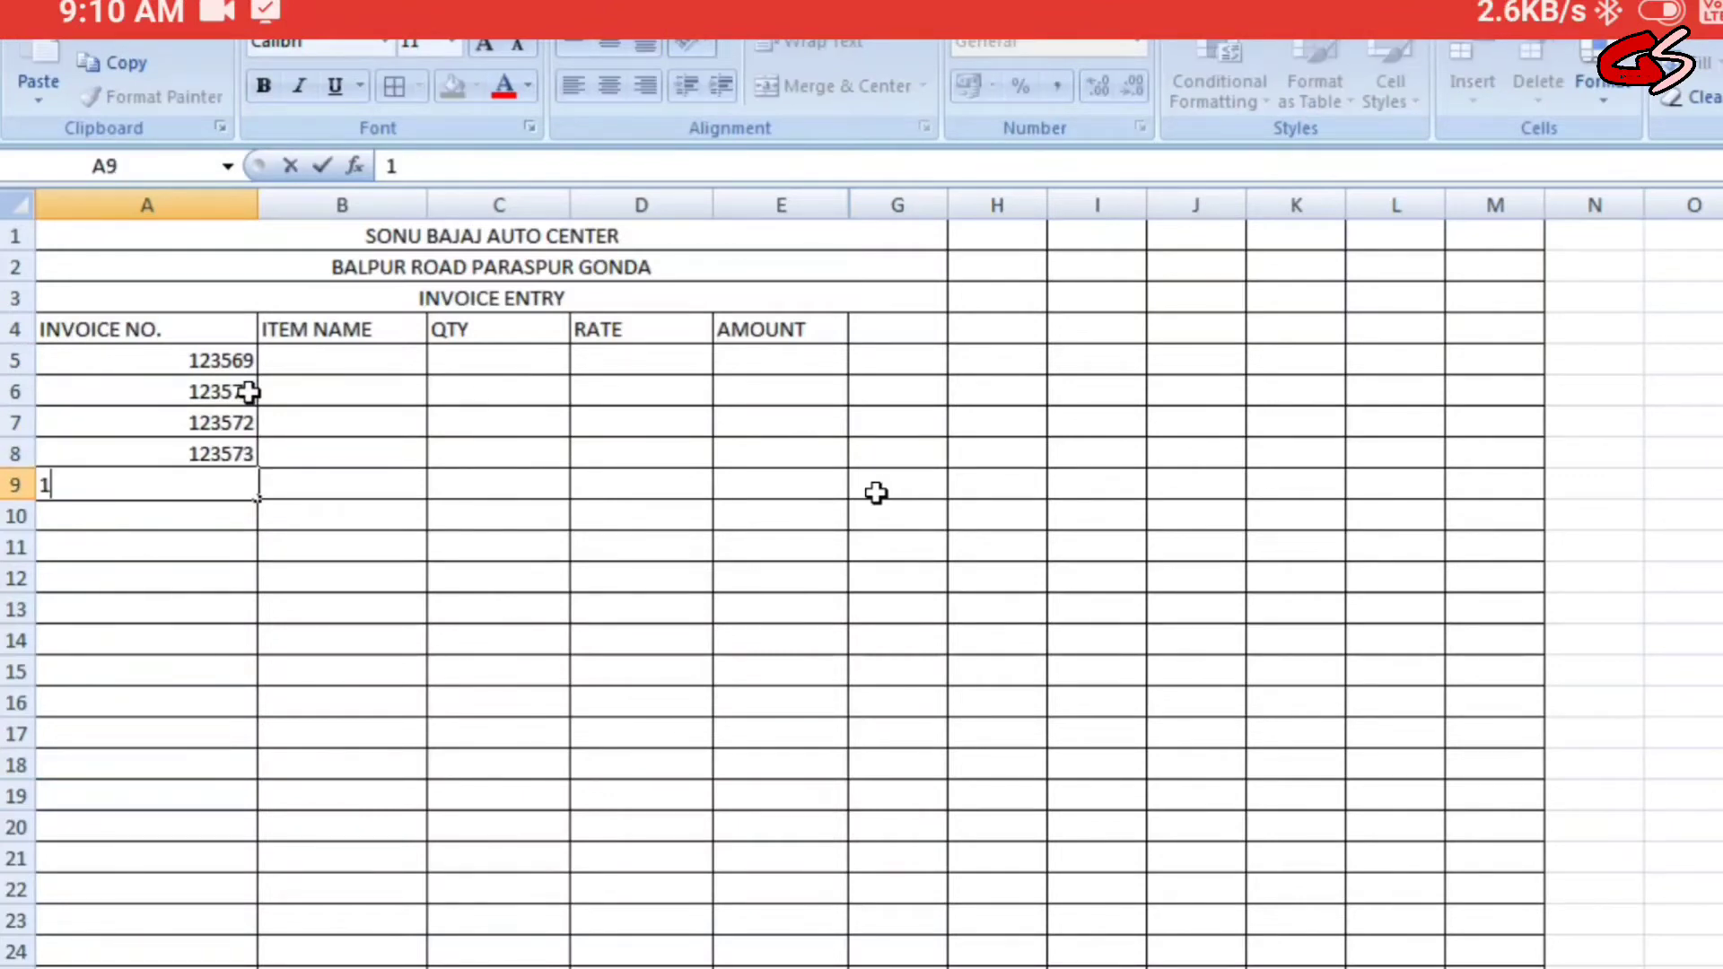
{"action": "type", "text": "23574 123575 123576 123577 123578"}
{"action": "key", "text": "Return"}
{"action": "type", "text": "123"}
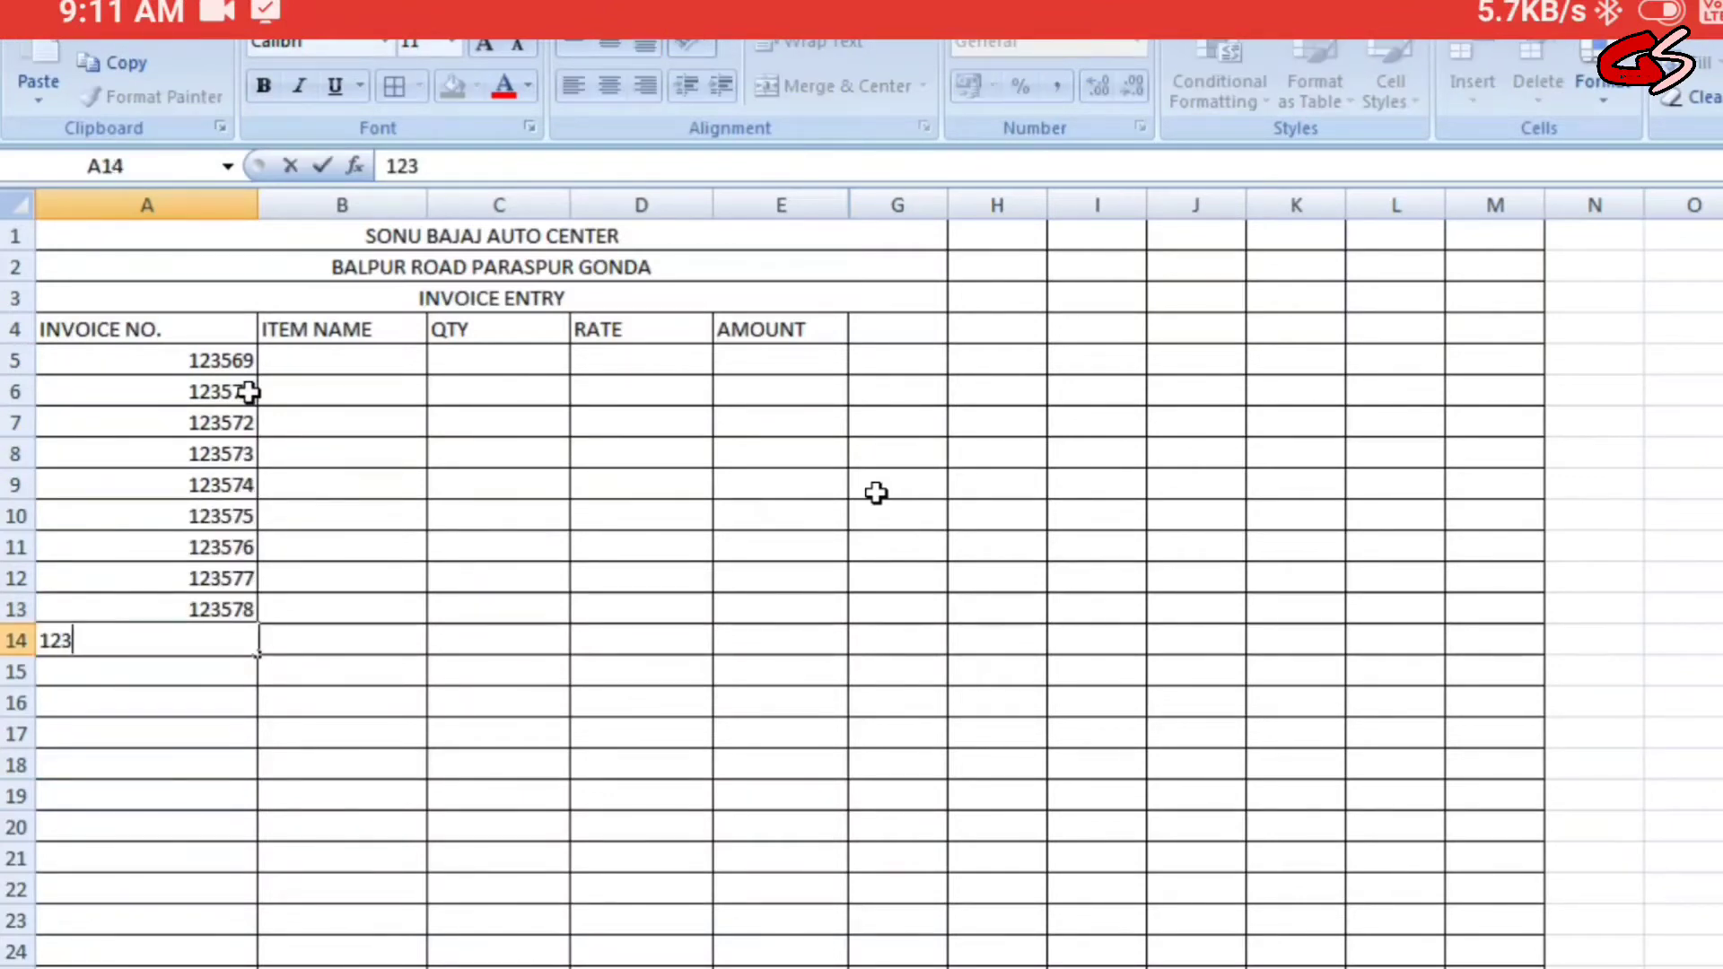
{"action": "type", "text": "579"}
{"action": "key", "text": "Return"}
{"action": "type", "text": "123"}
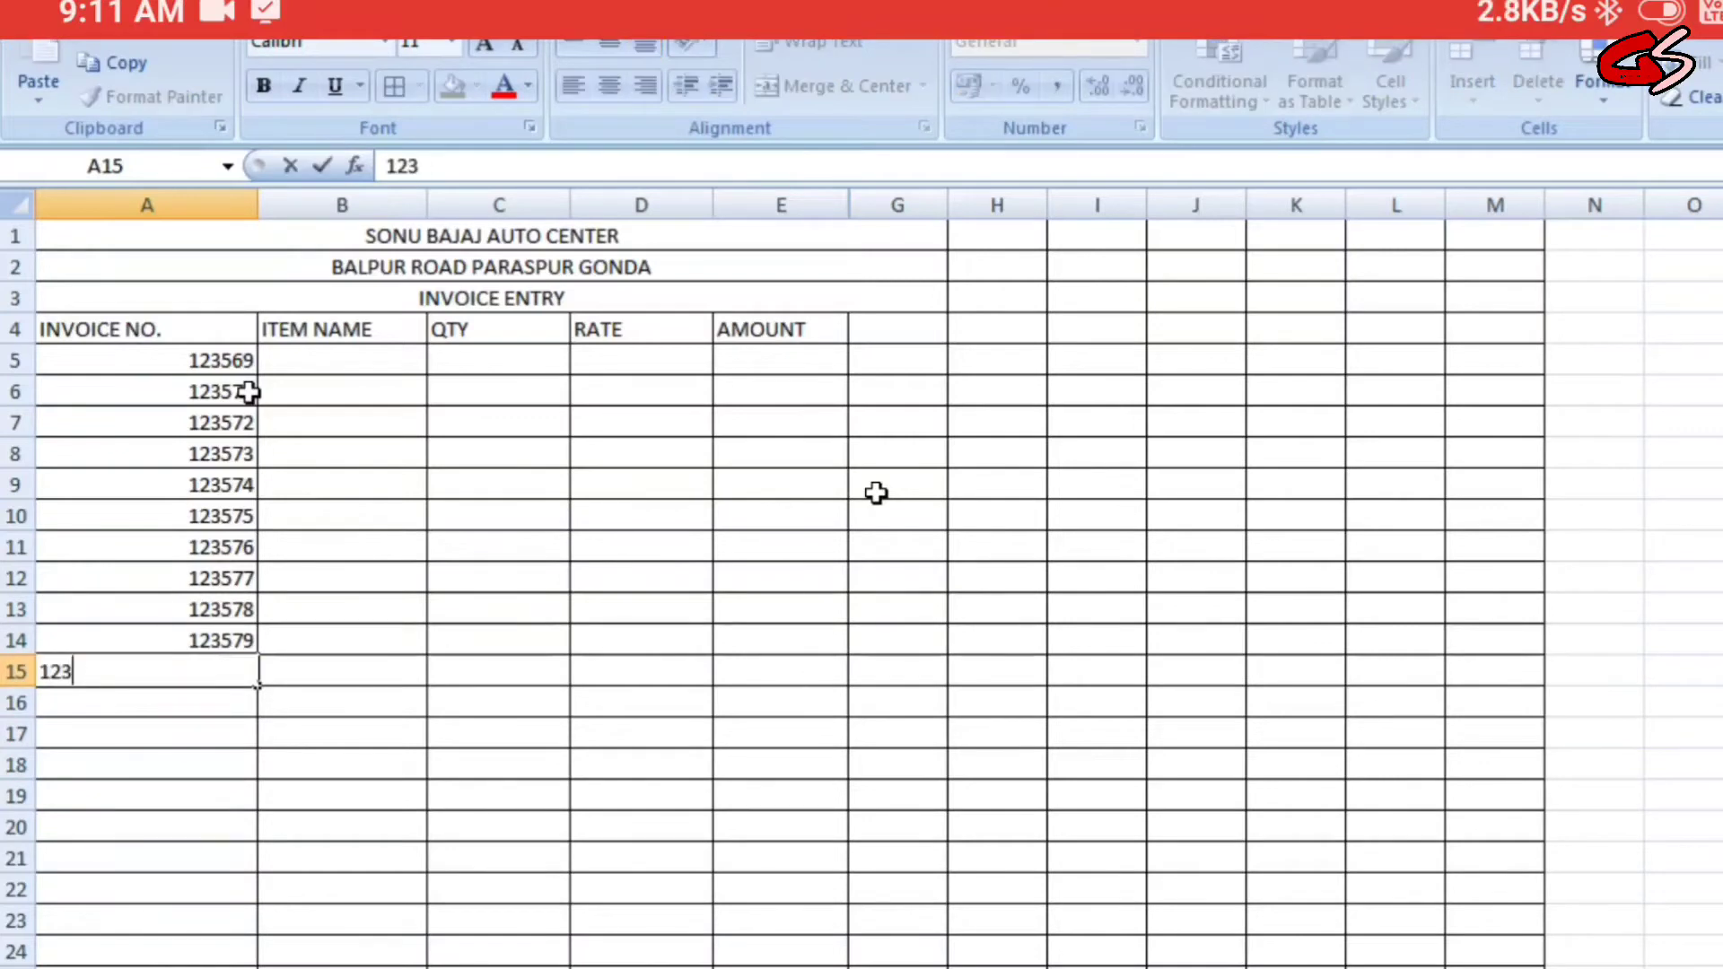
{"action": "type", "text": "381"}
{"action": "key", "text": "Return"}
{"action": "type", "text": "123582"}
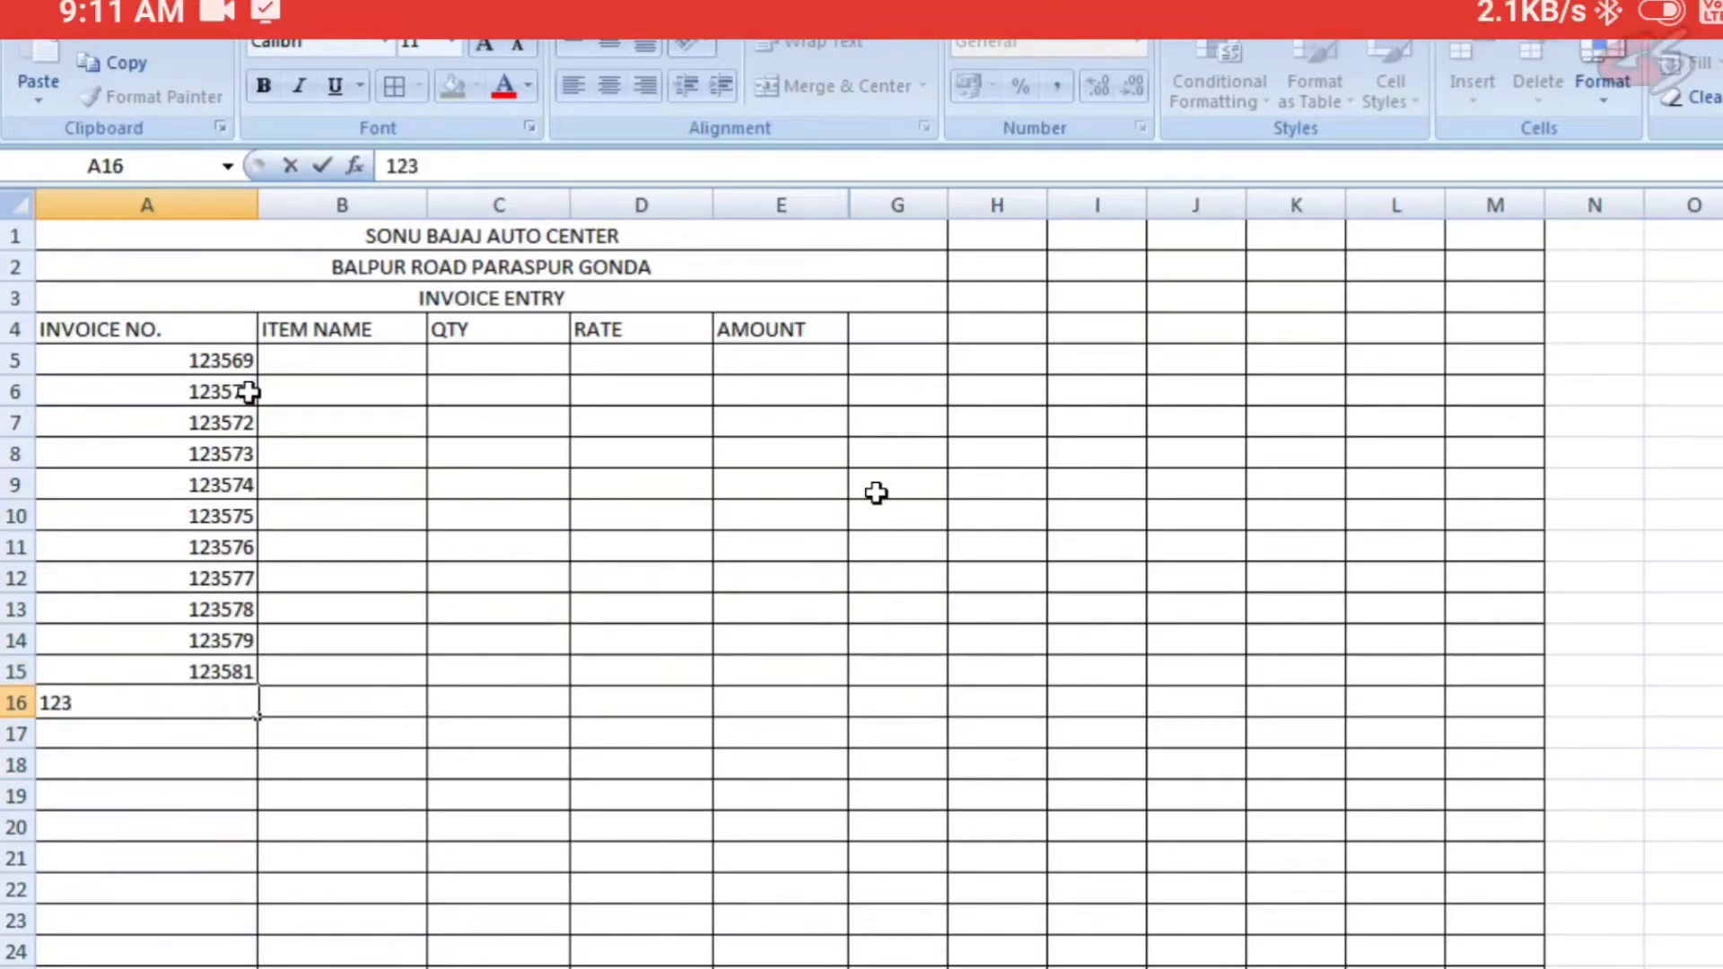
{"action": "key", "text": "Return"}
{"action": "type", "text": "123583"}
{"action": "key", "text": "Return"}
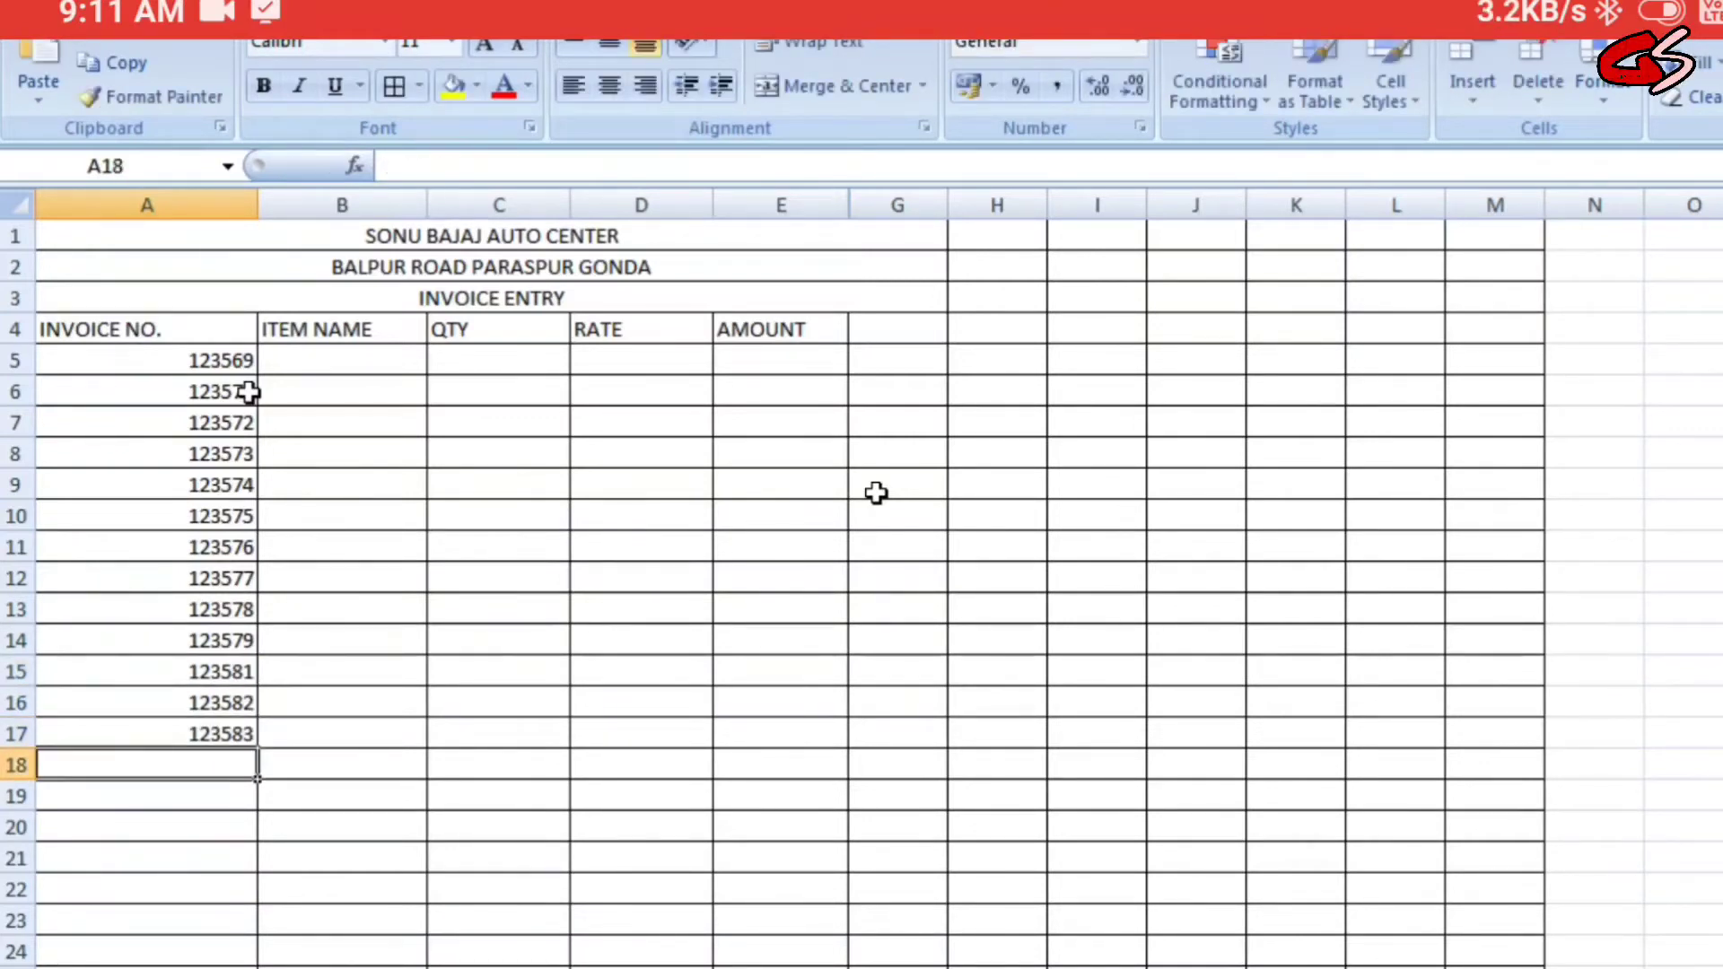
{"action": "type", "text": "123584"}
{"action": "key", "text": "Return"}
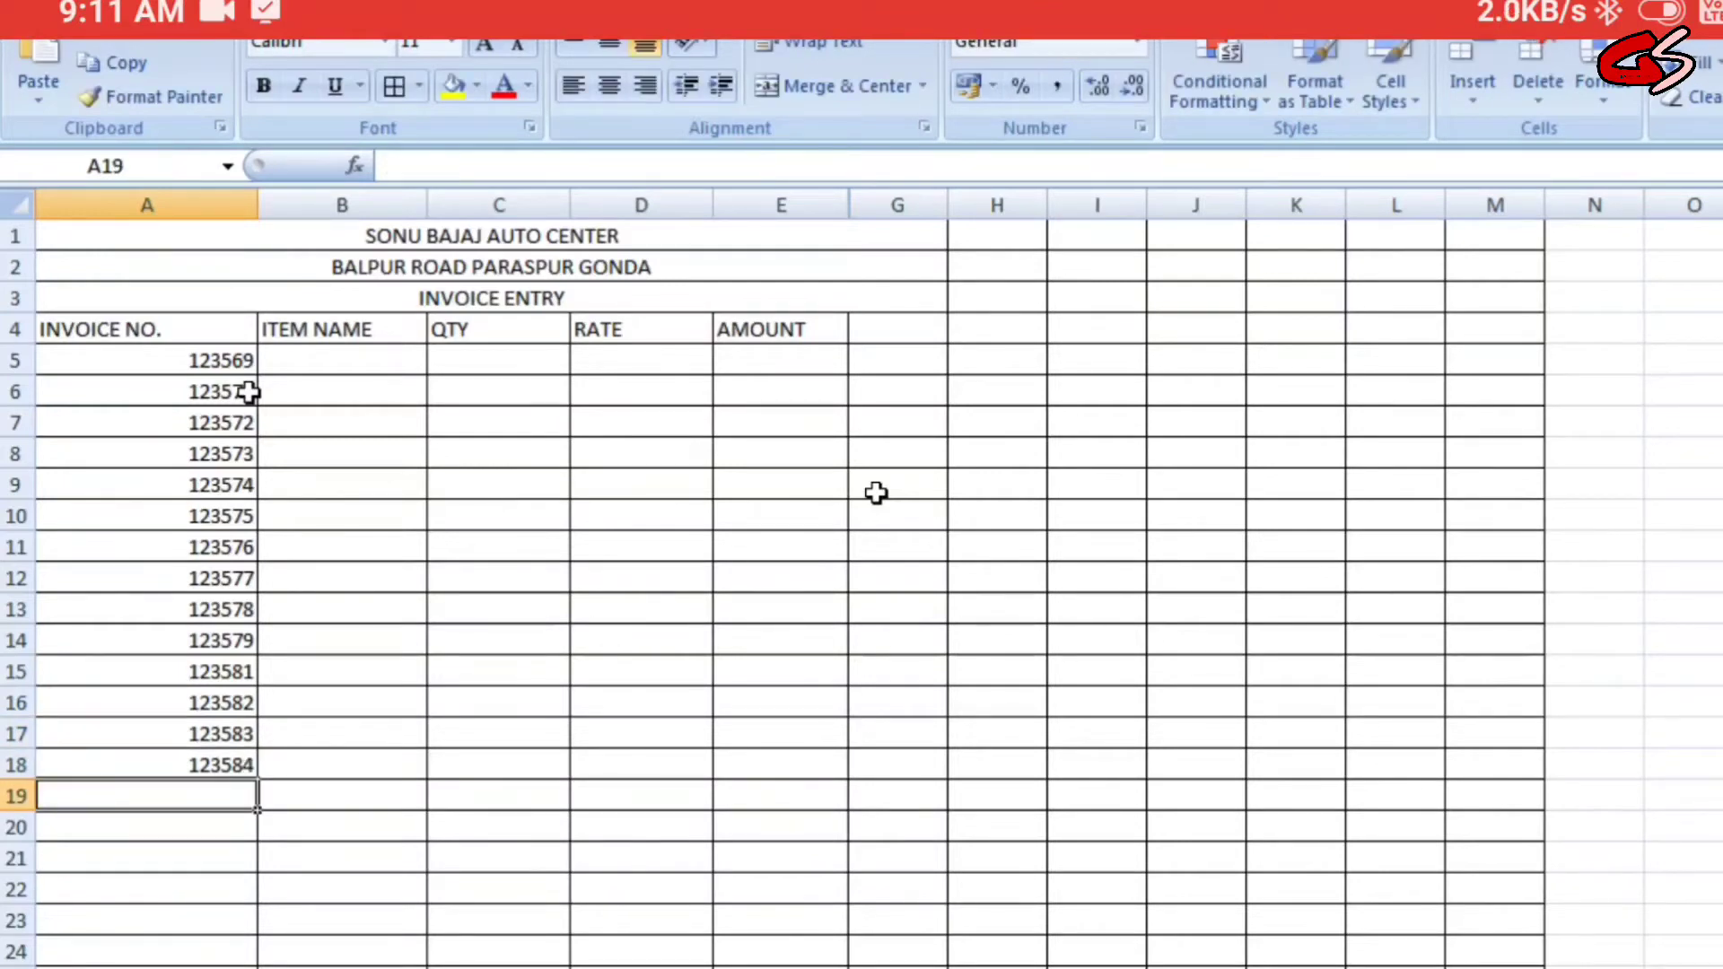
Step: Enter the item names from CHAIN KIT down to HANDLE in B5:B18
{"action": "left_click", "coordinate": [346, 332]}
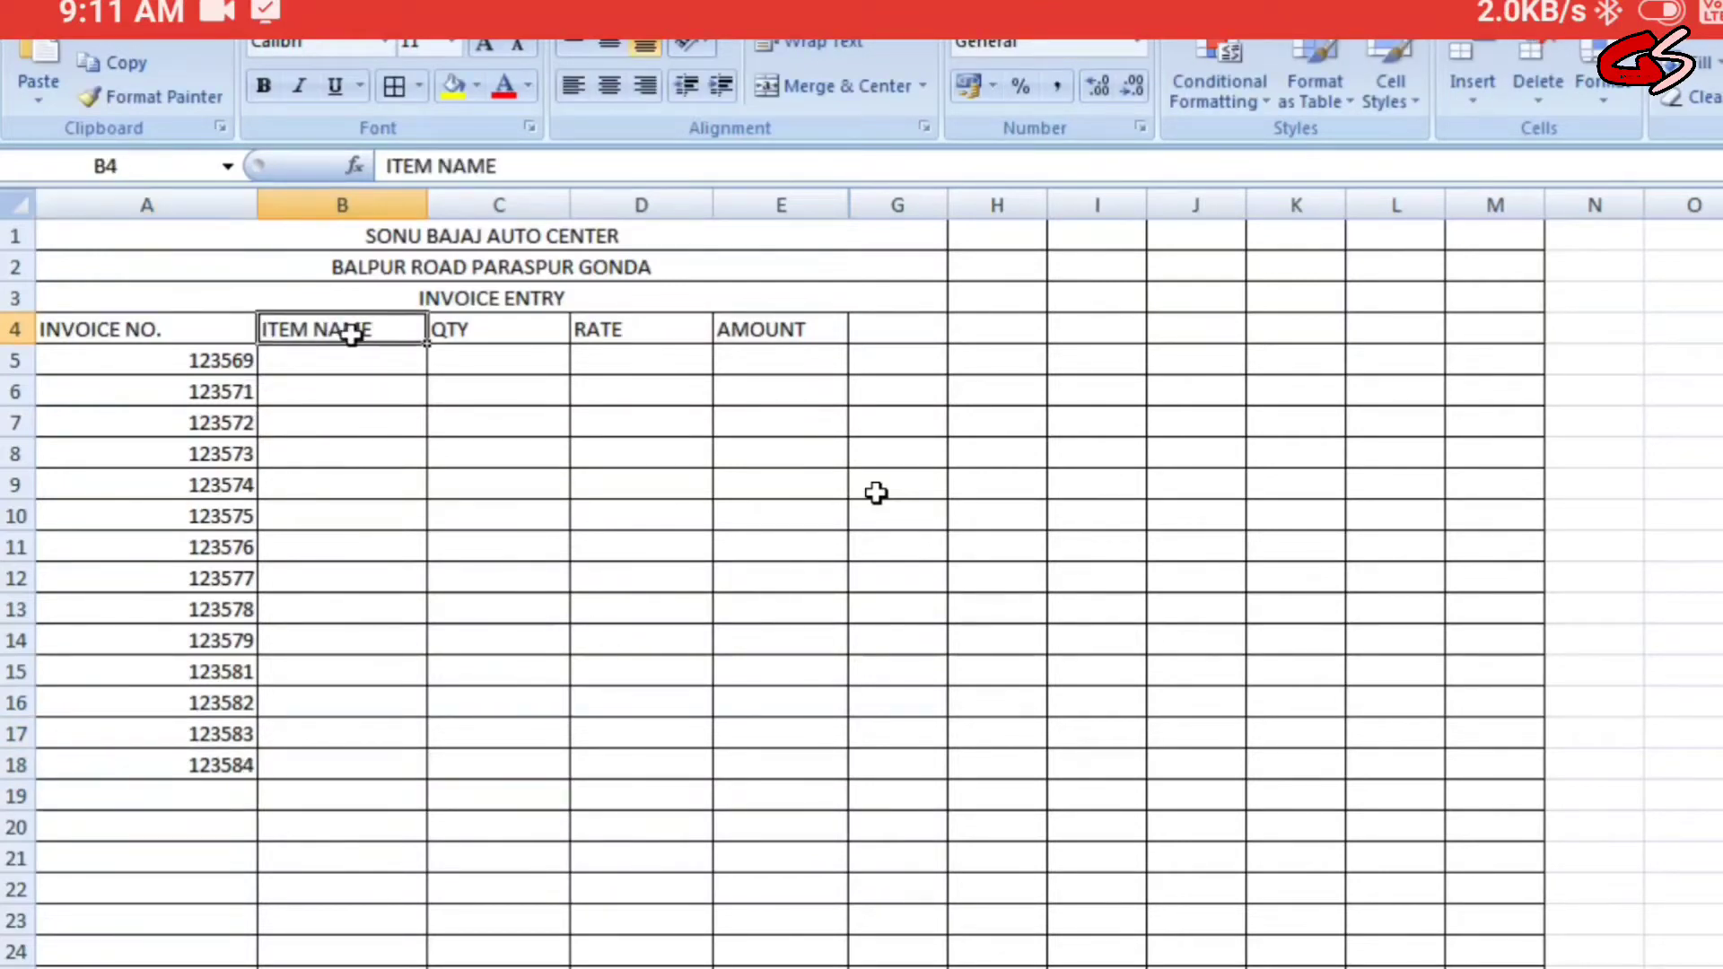
{"action": "left_click", "coordinate": [345, 354]}
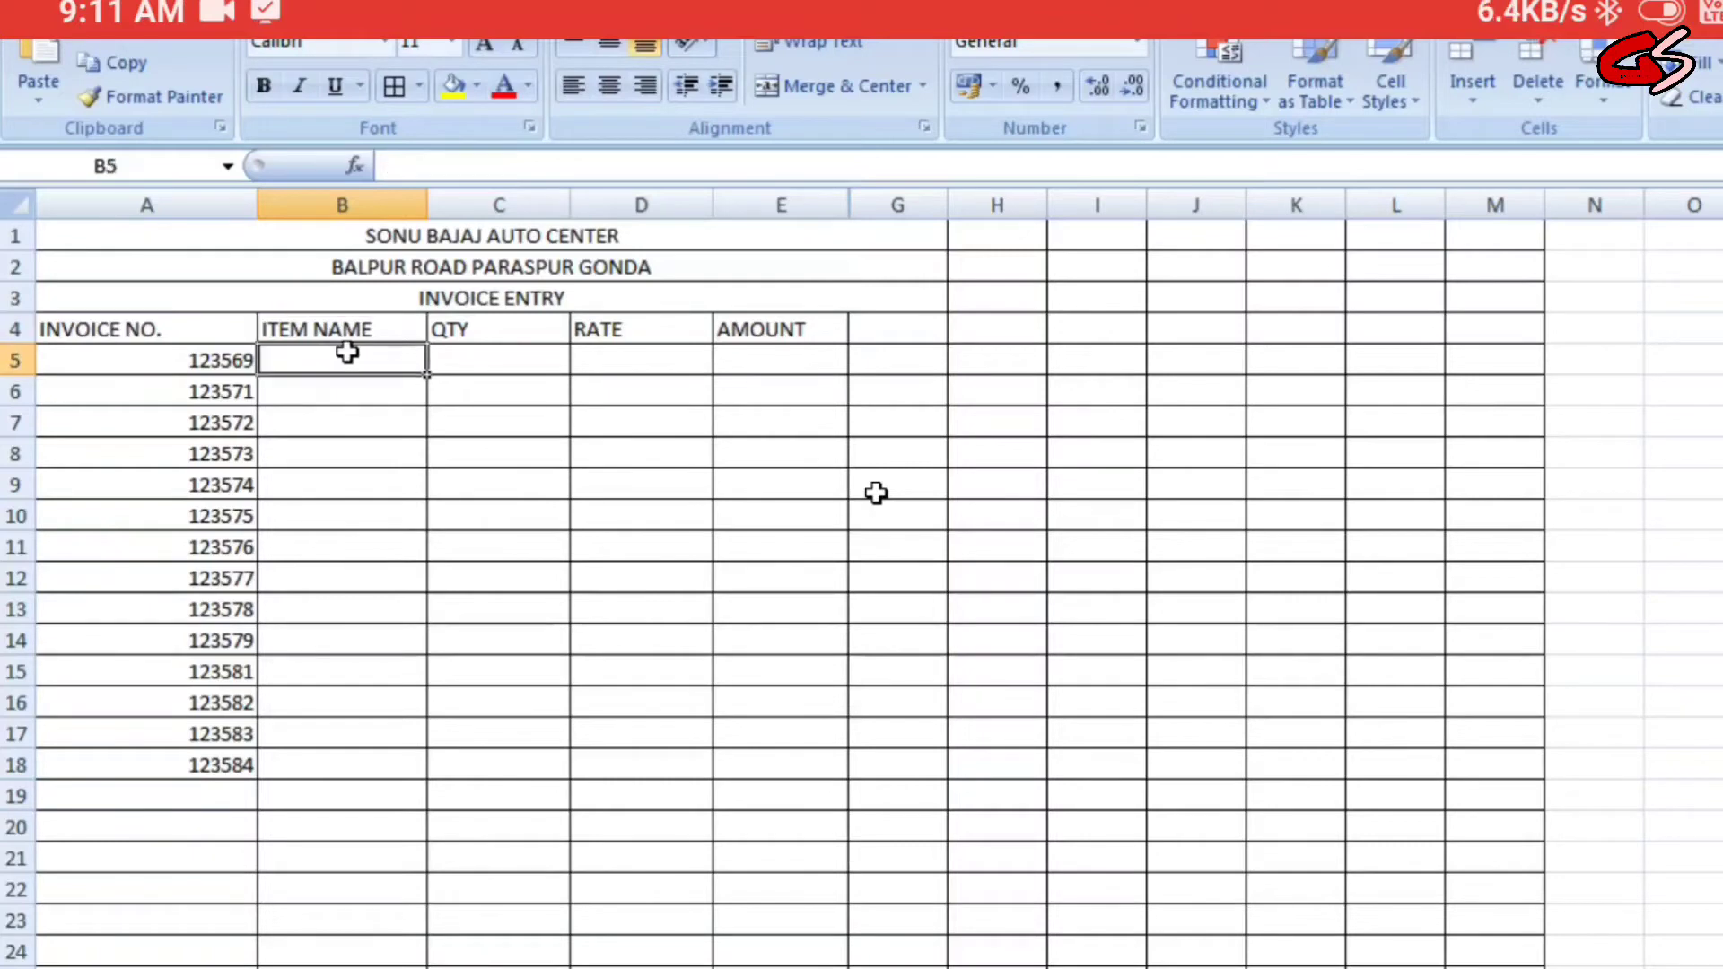
{"action": "left_click", "coordinate": [353, 329]}
{"action": "left_click_drag", "start_coordinate": [353, 359], "coordinate": [368, 764]}
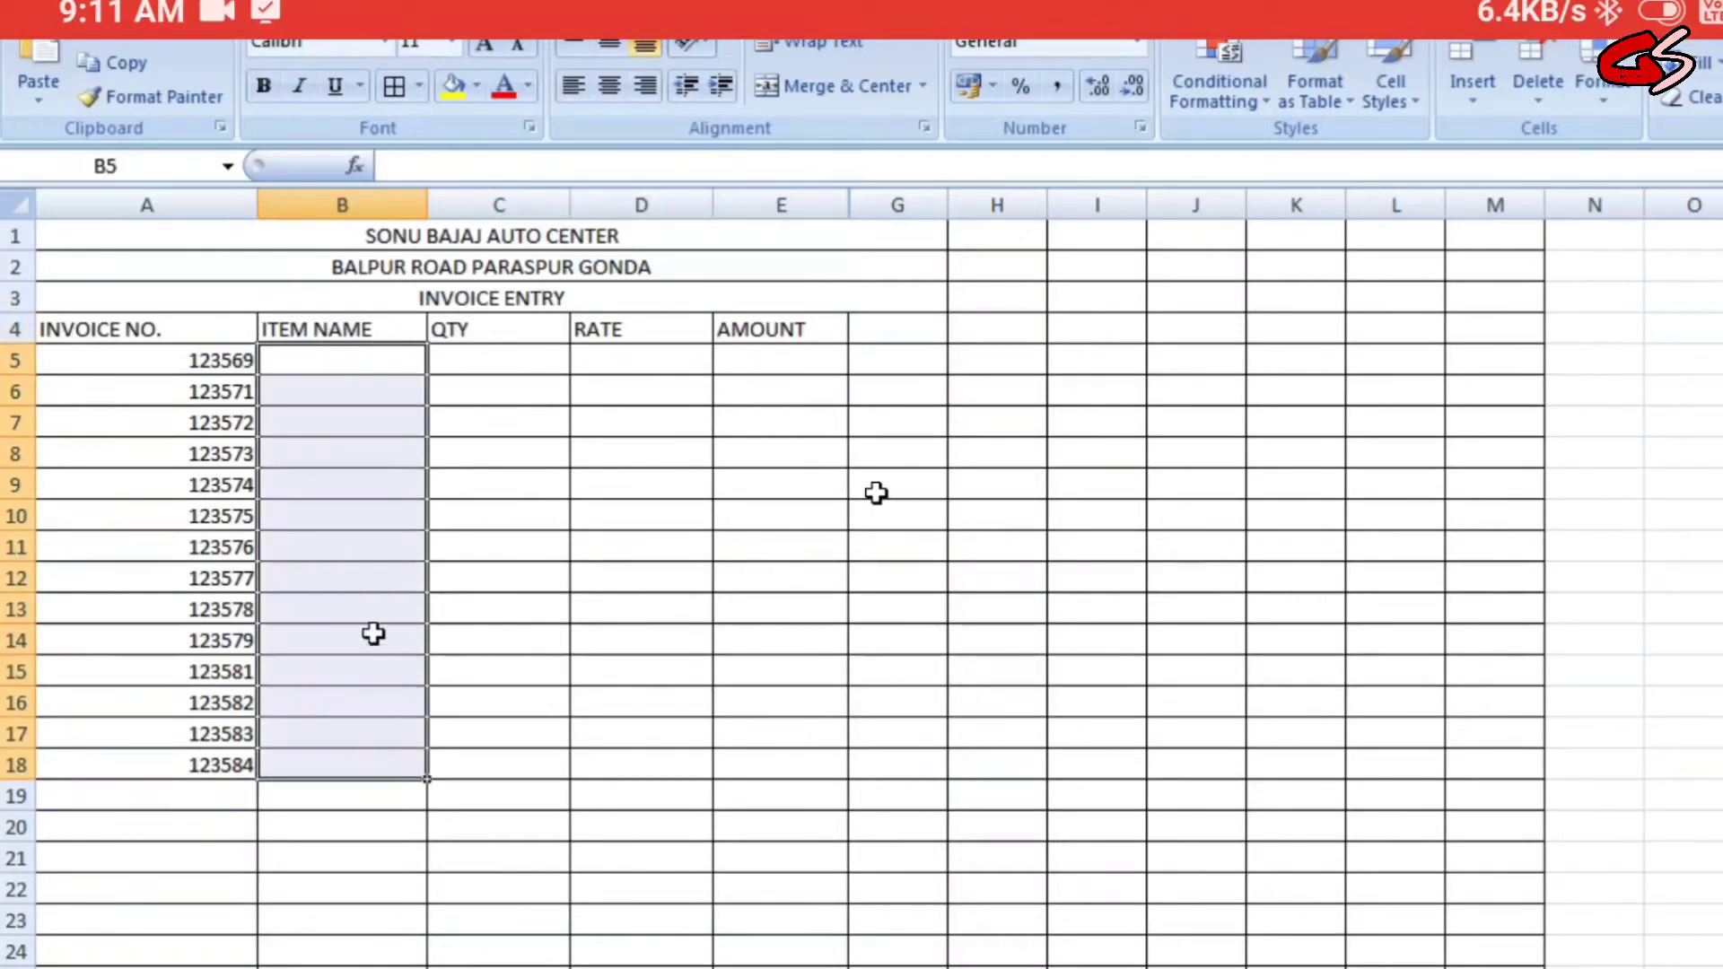
{"action": "left_click", "coordinate": [373, 634]}
{"action": "left_click", "coordinate": [358, 364]}
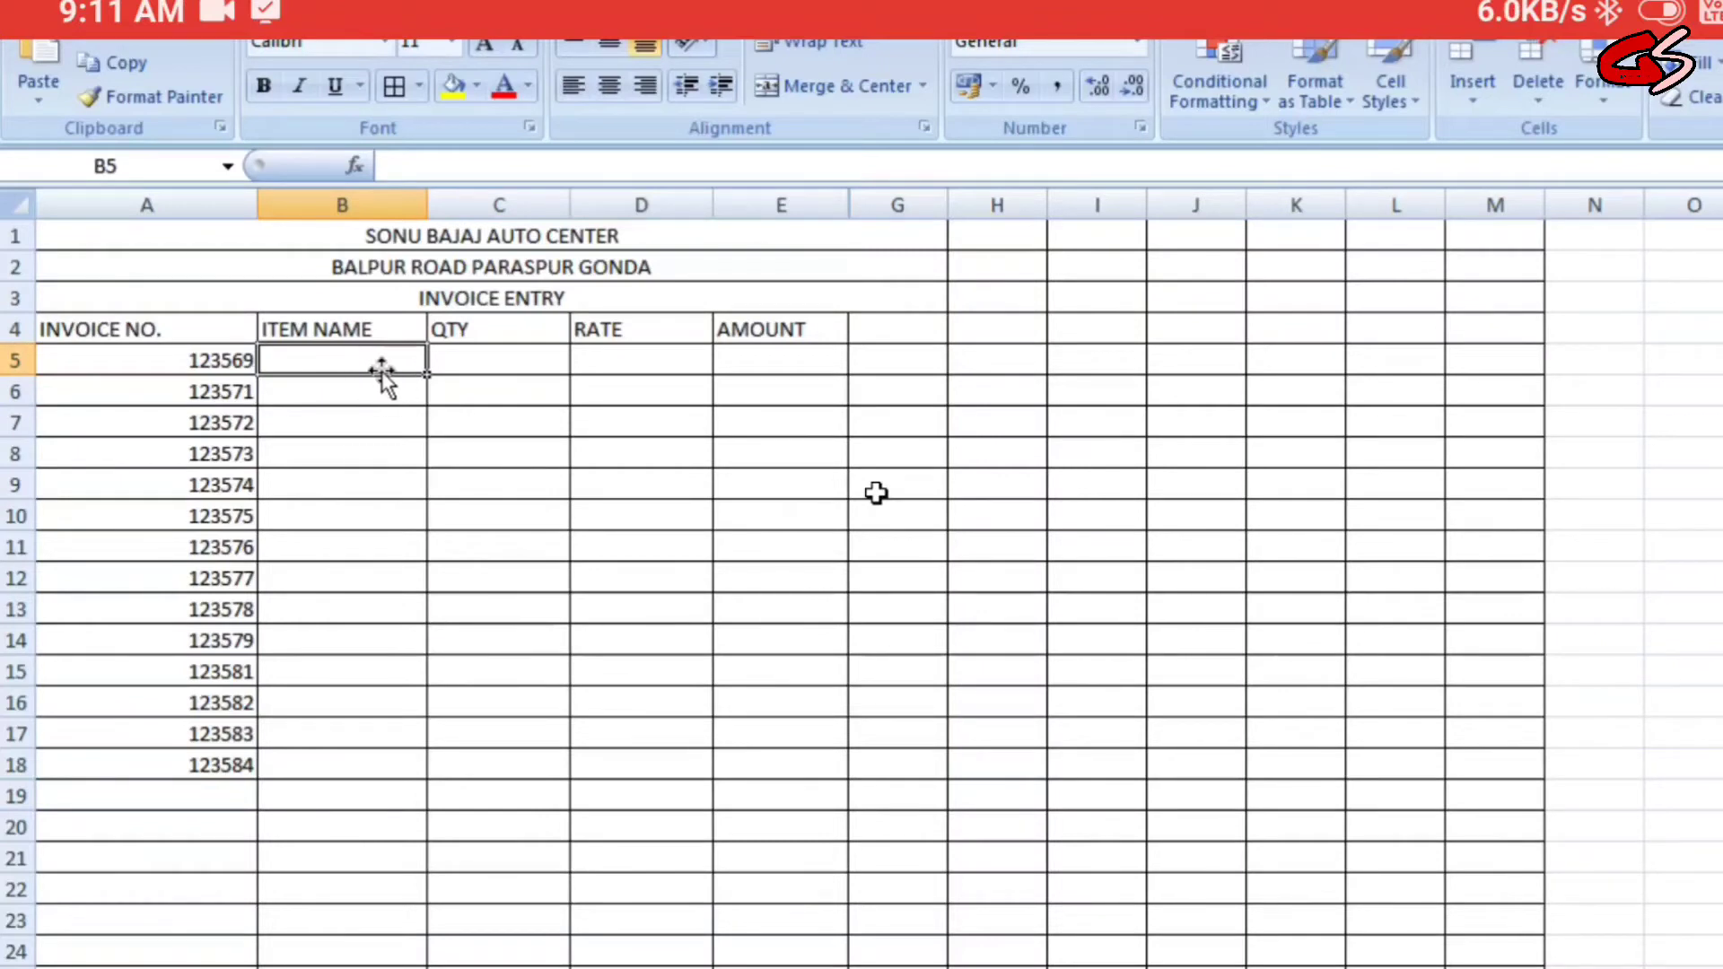
{"action": "type", "text": "CHIA"}
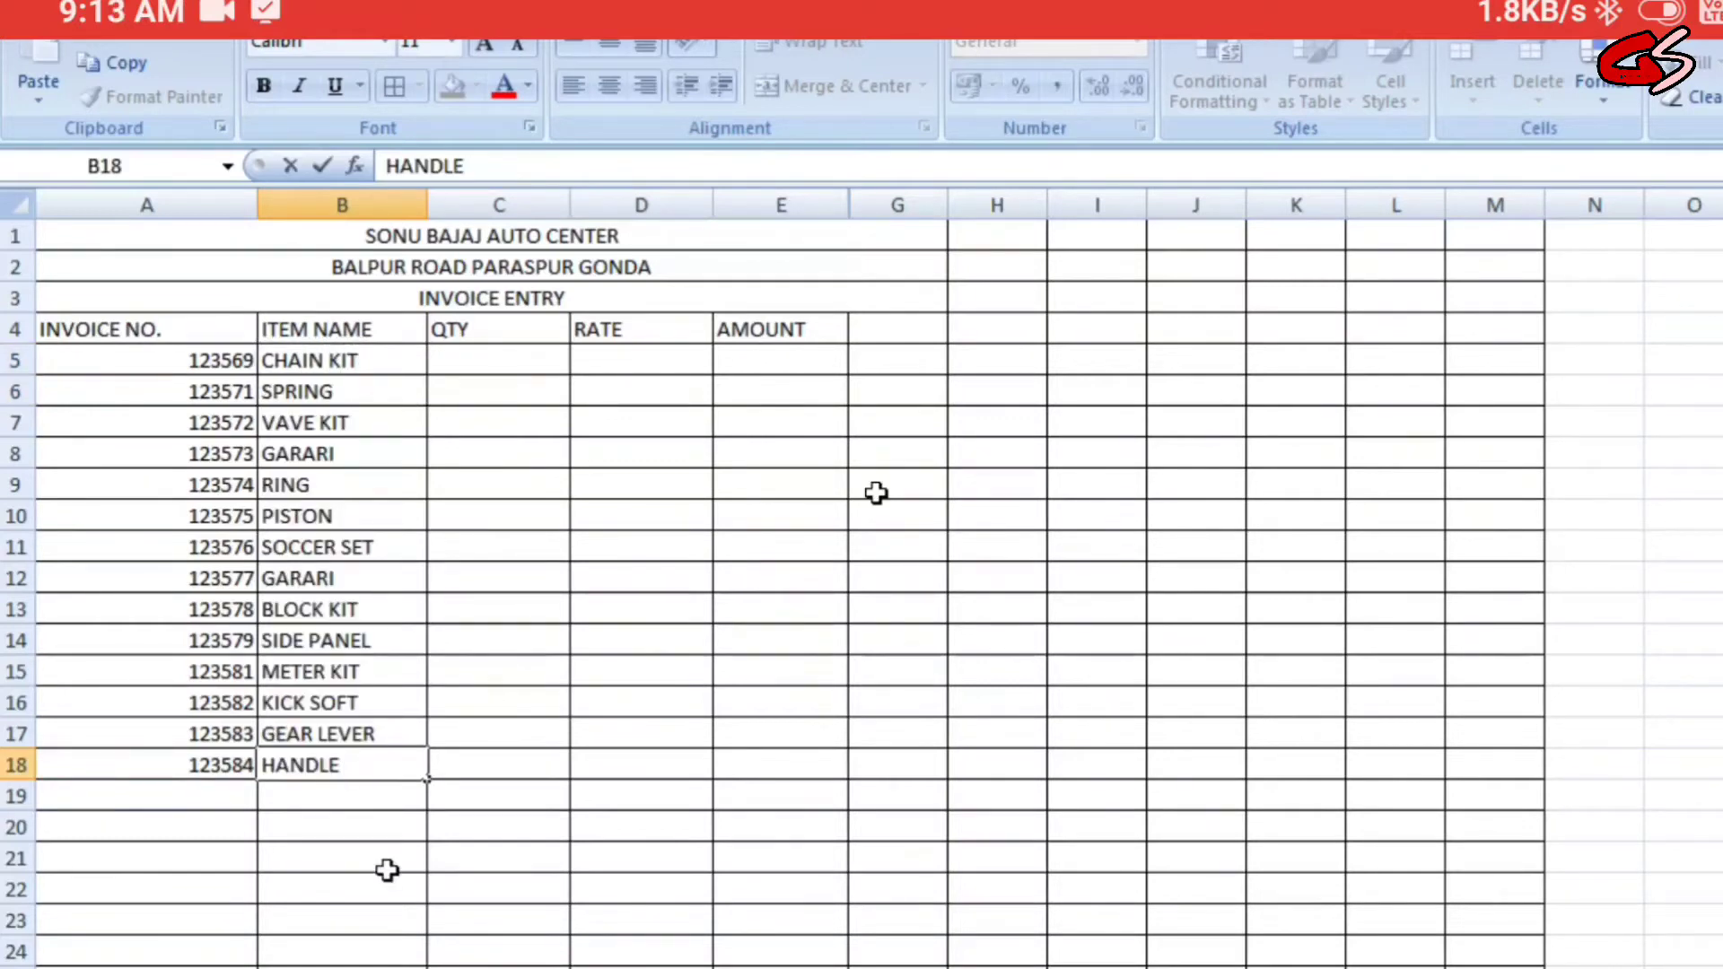
{"action": "left_click", "coordinate": [398, 817]}
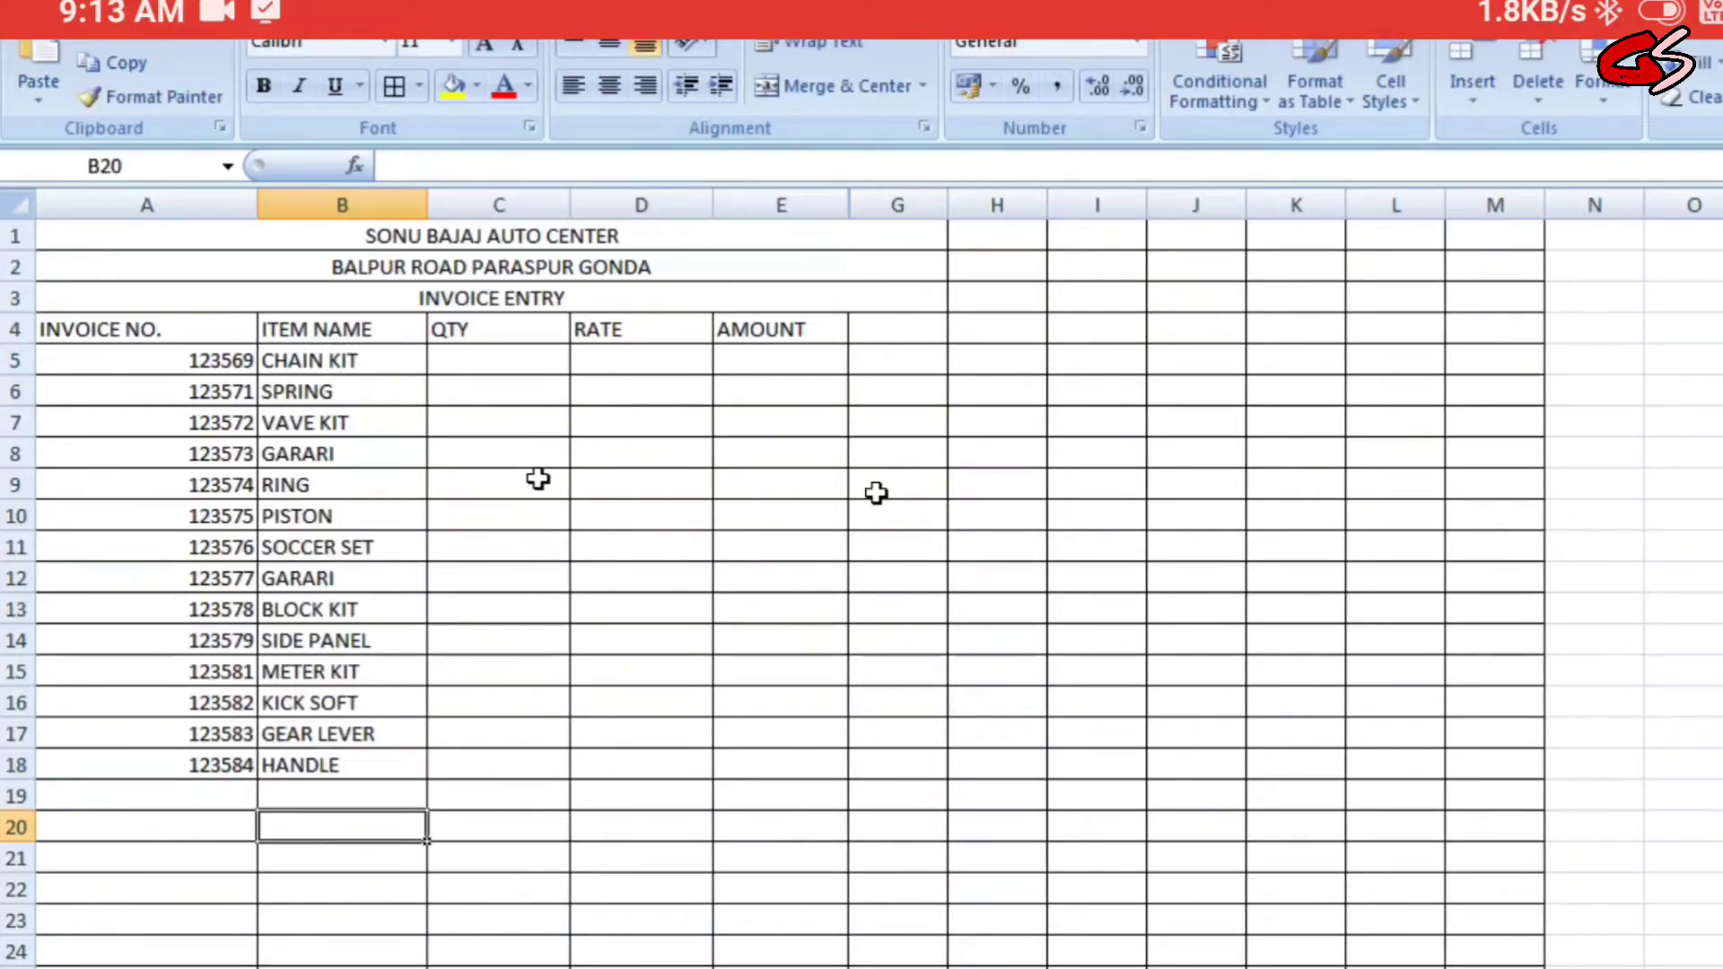
Step: Enter the item quantities in column C, starting with 2 and 5 from C5
{"action": "left_click", "coordinate": [526, 364]}
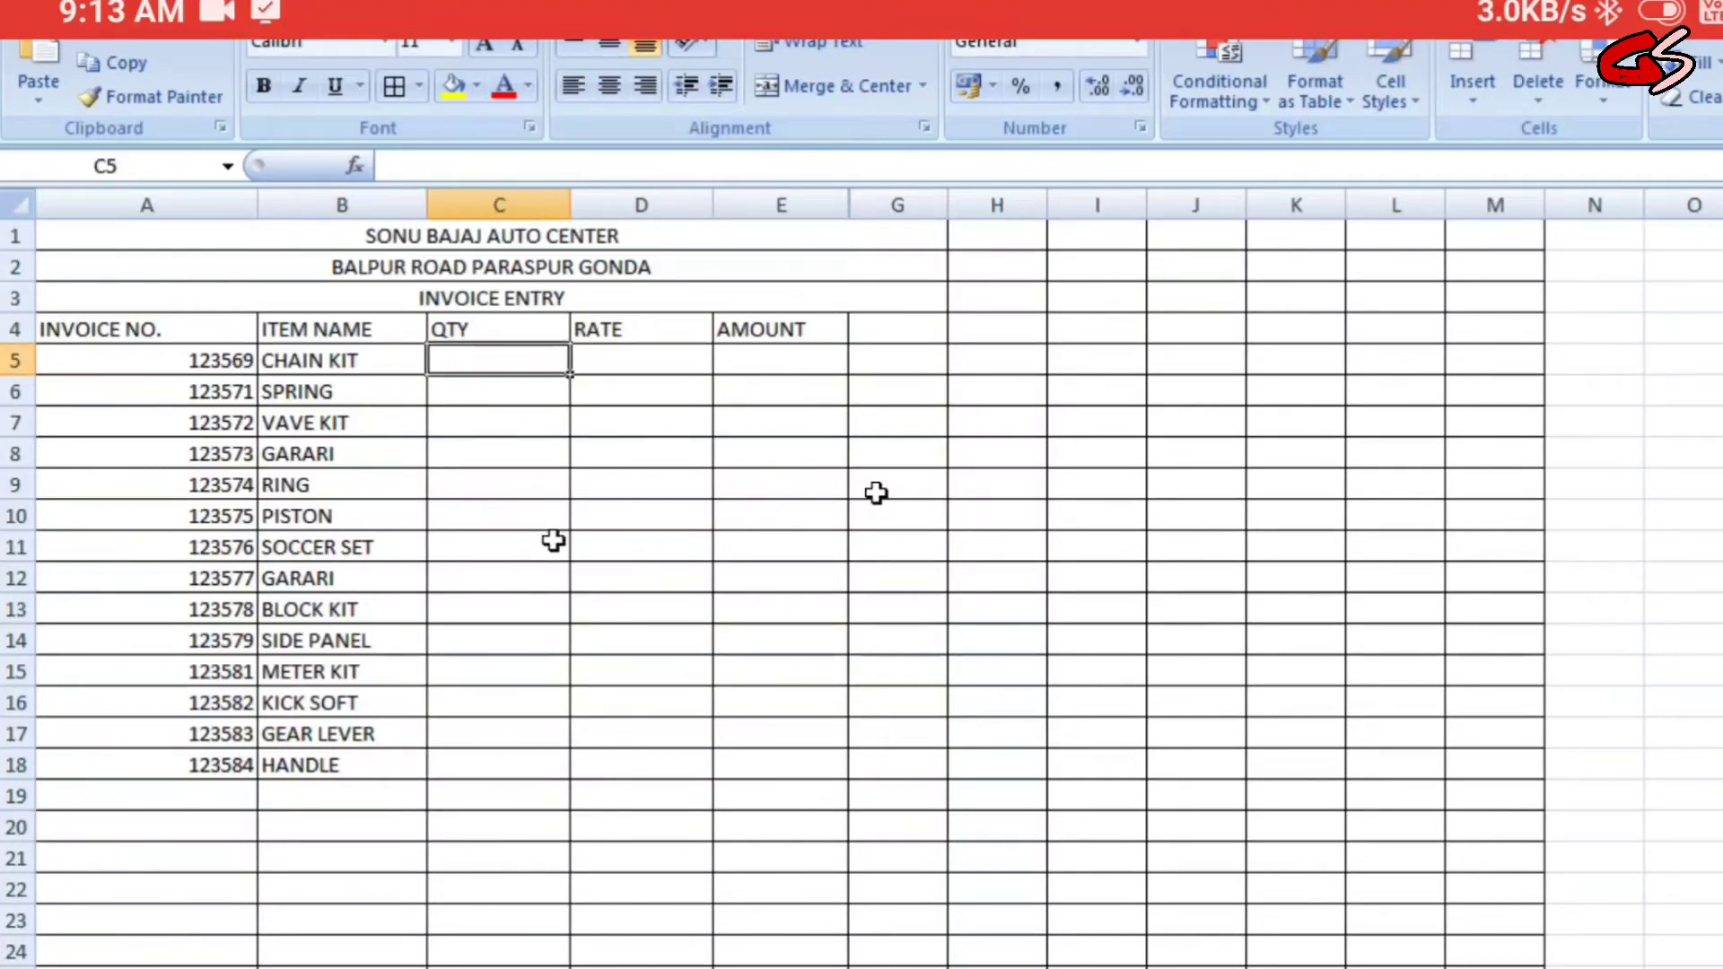
{"action": "type", "text": "2"}
{"action": "key", "text": "Return"}
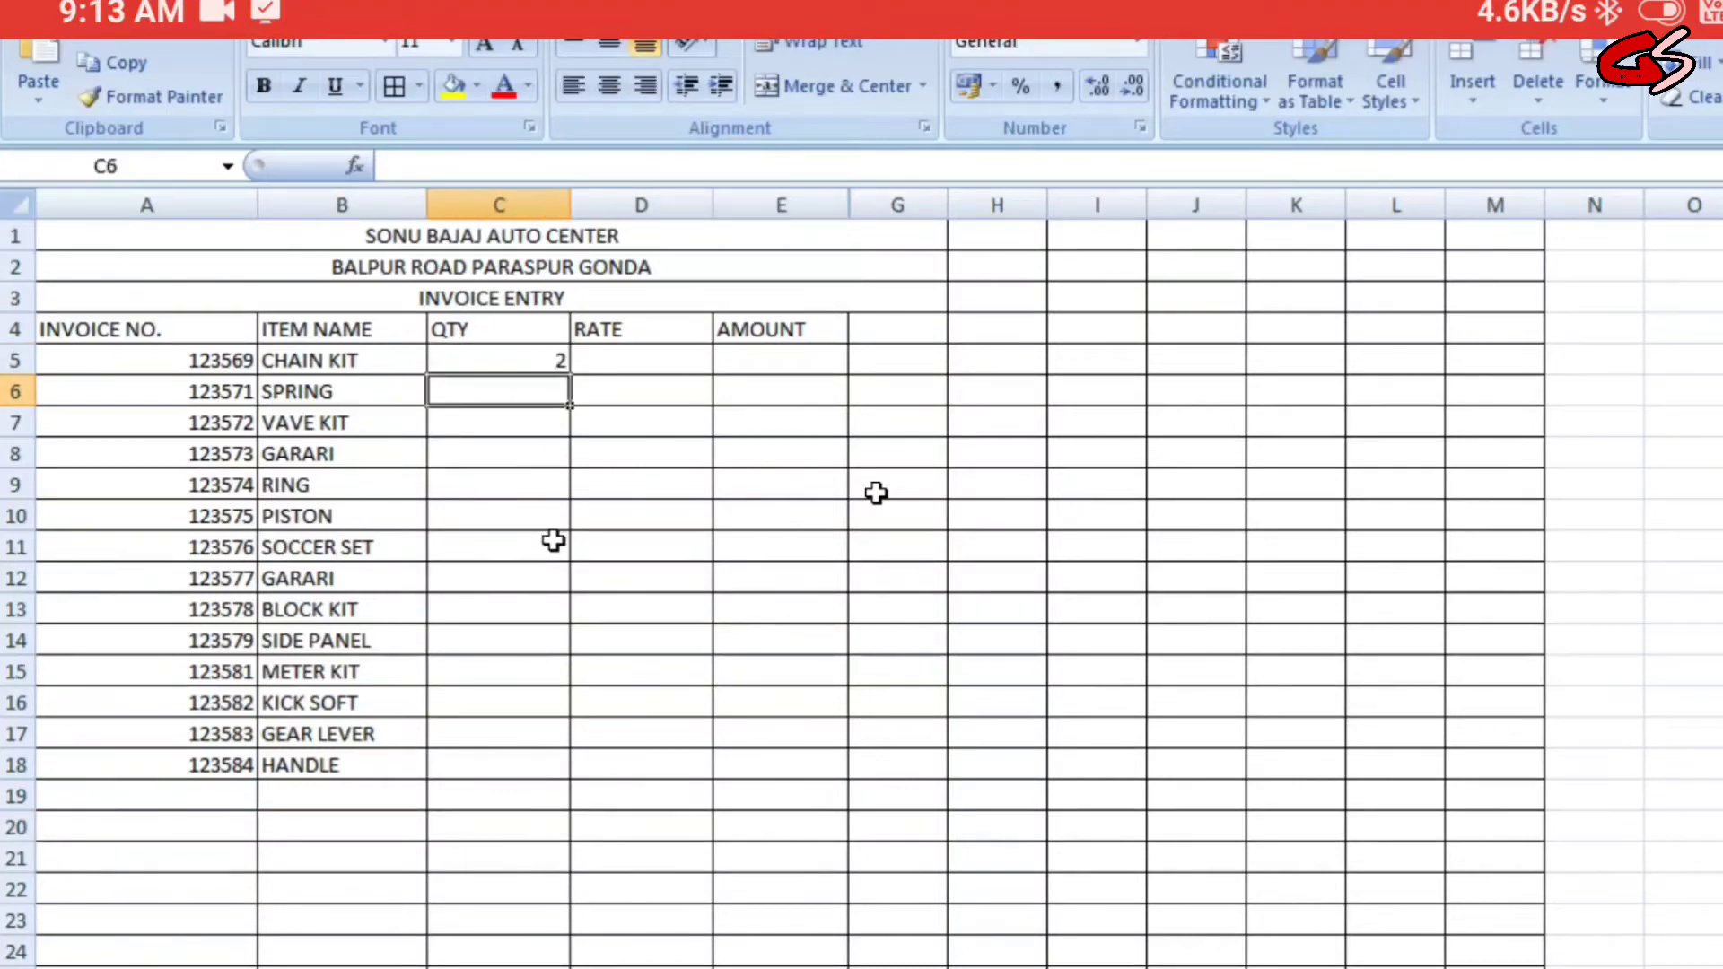
{"action": "type", "text": "5"}
{"action": "key", "text": "Return"}
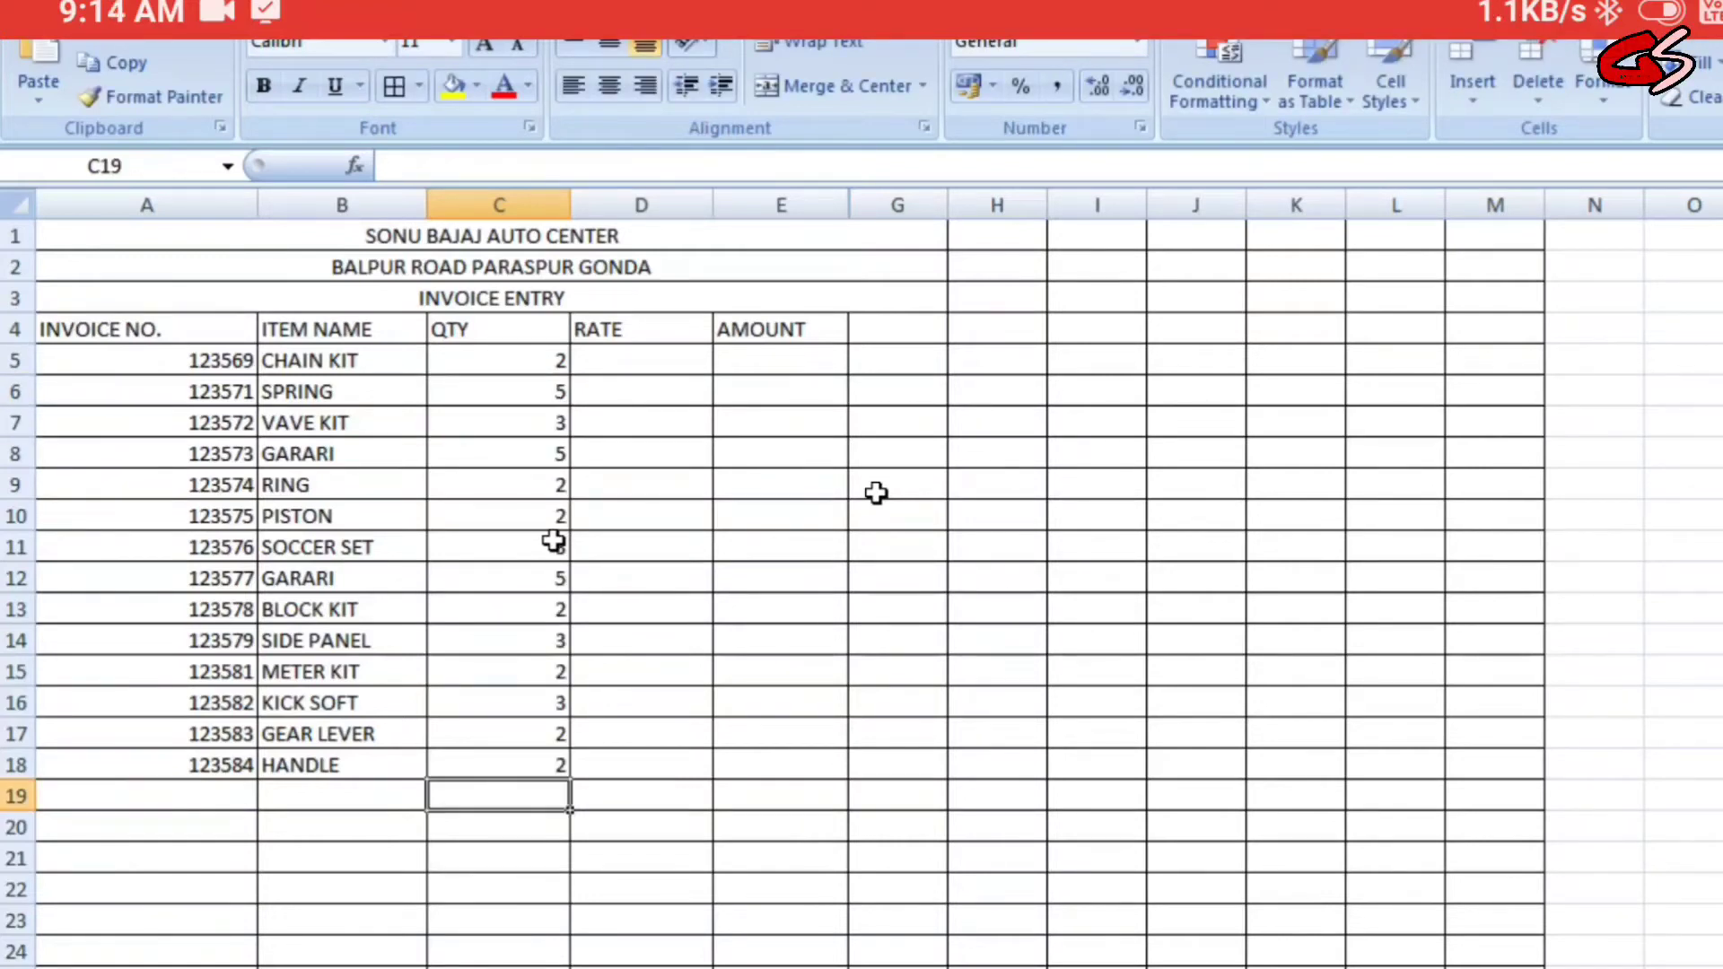
Step: Enter the rates in D5:D18, from 980 for CHAIN KIT to 350 for HANDLE
{"action": "left_click", "coordinate": [669, 354]}
{"action": "left_click", "coordinate": [618, 329]}
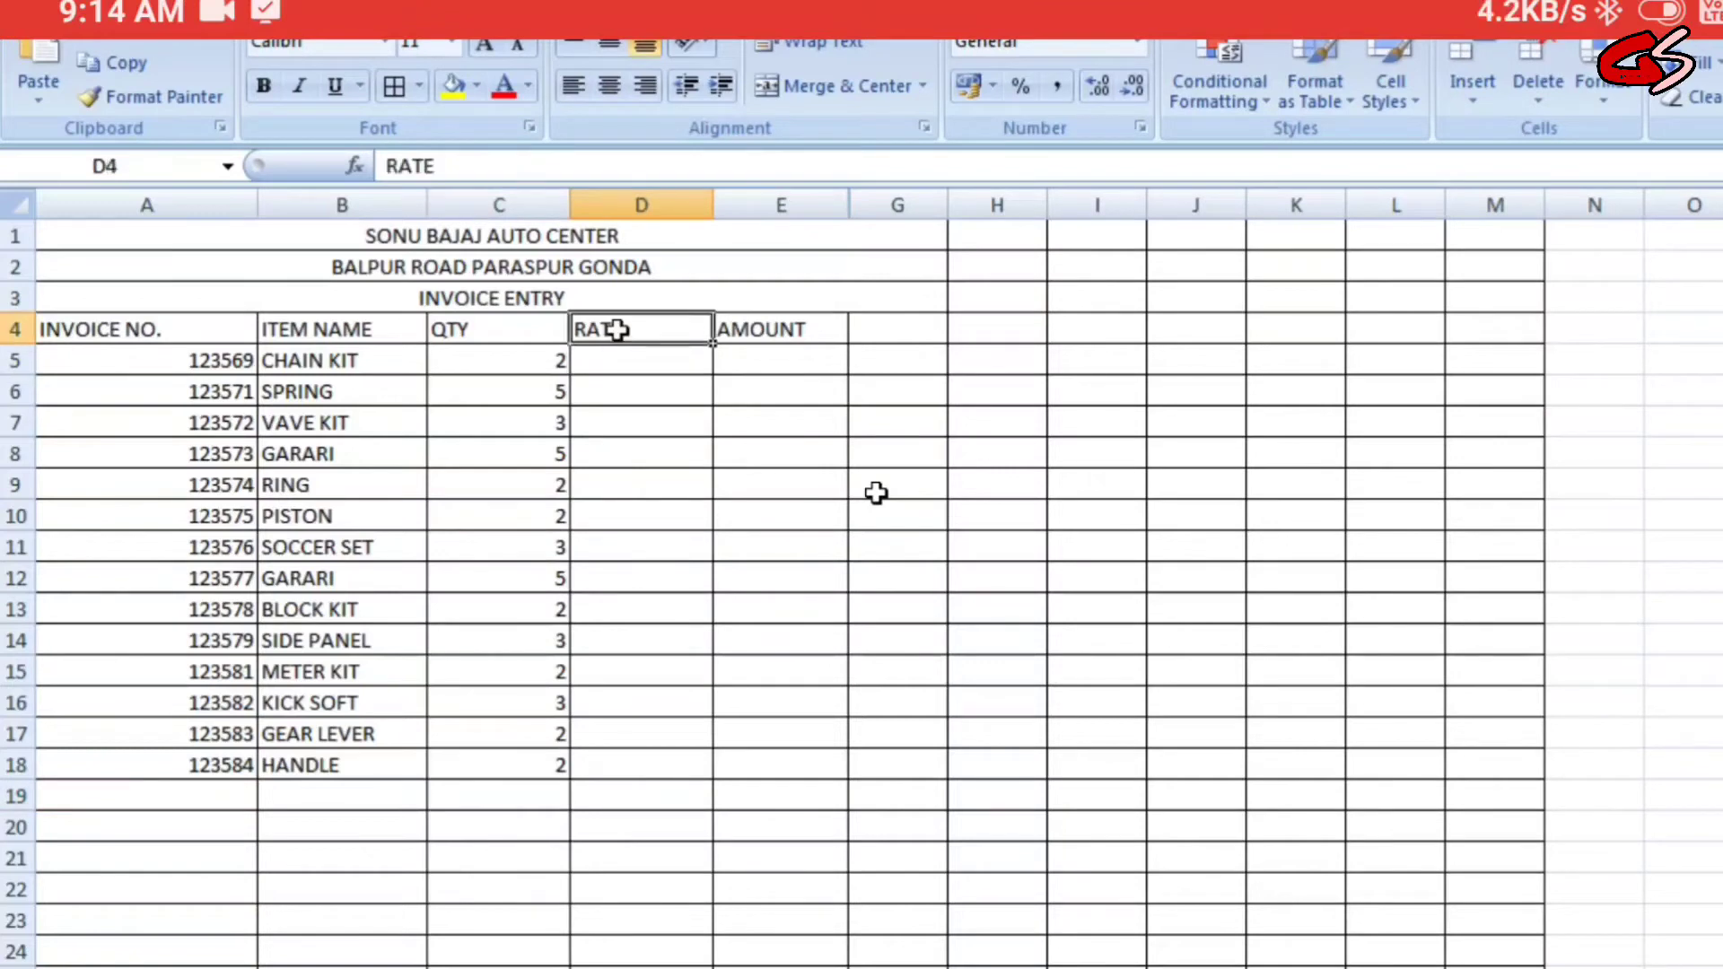
{"action": "left_click", "coordinate": [629, 355]}
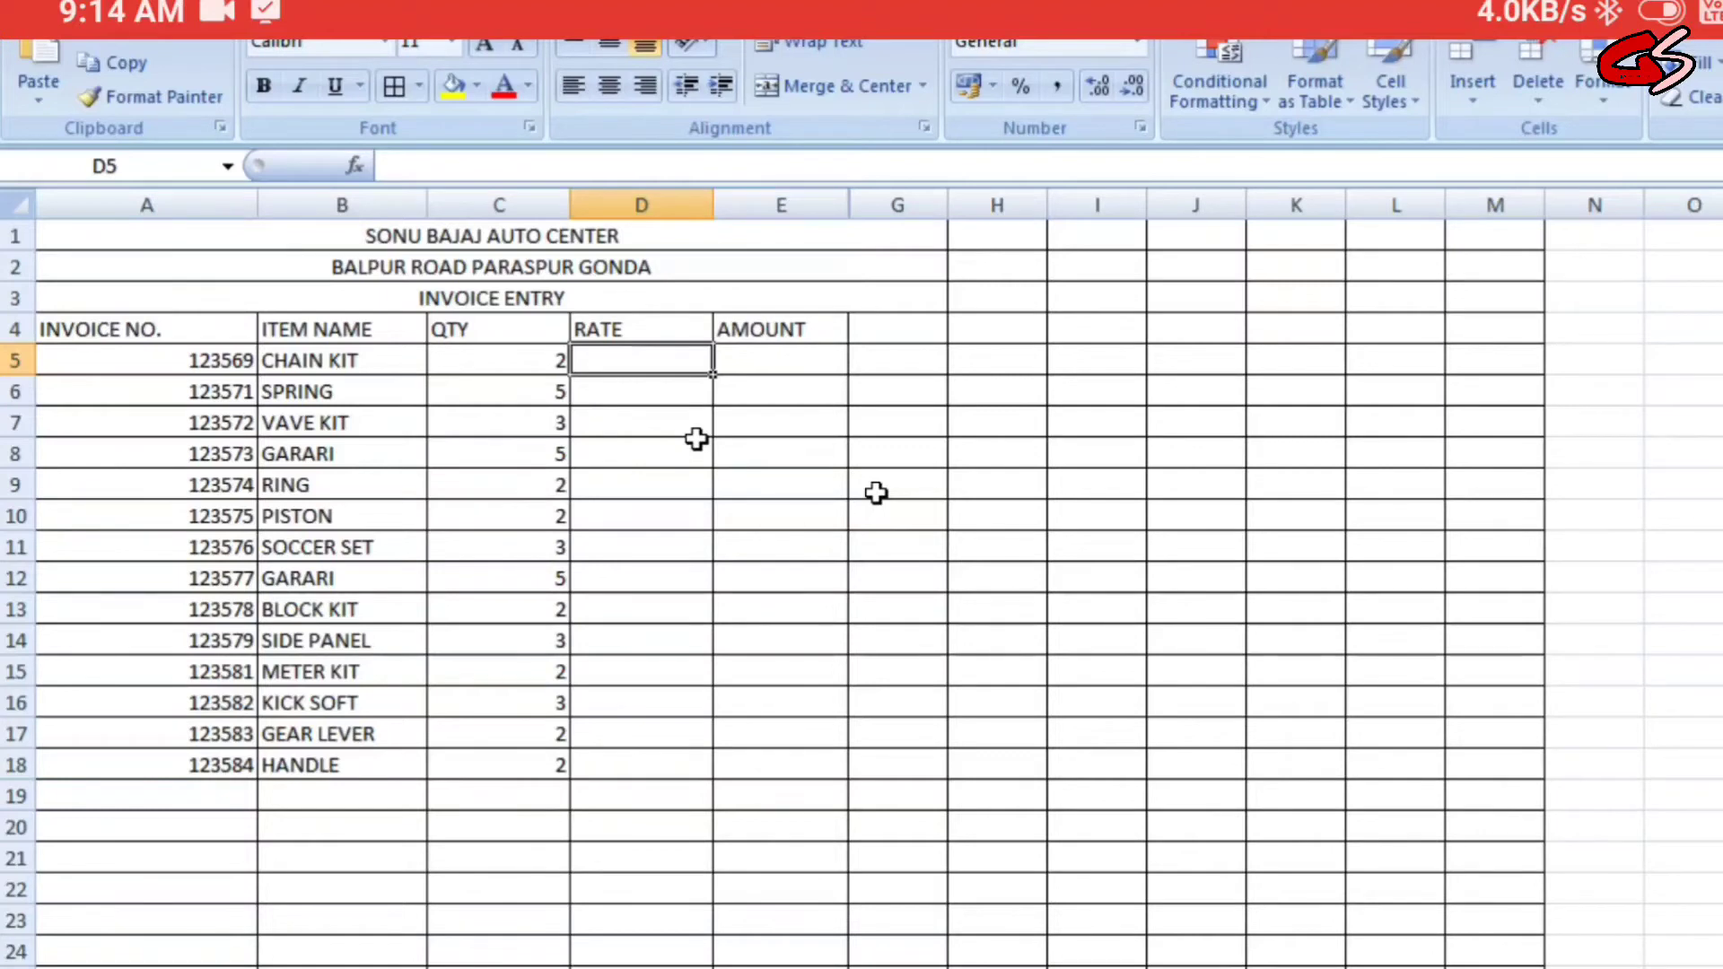
{"action": "type", "text": "980"}
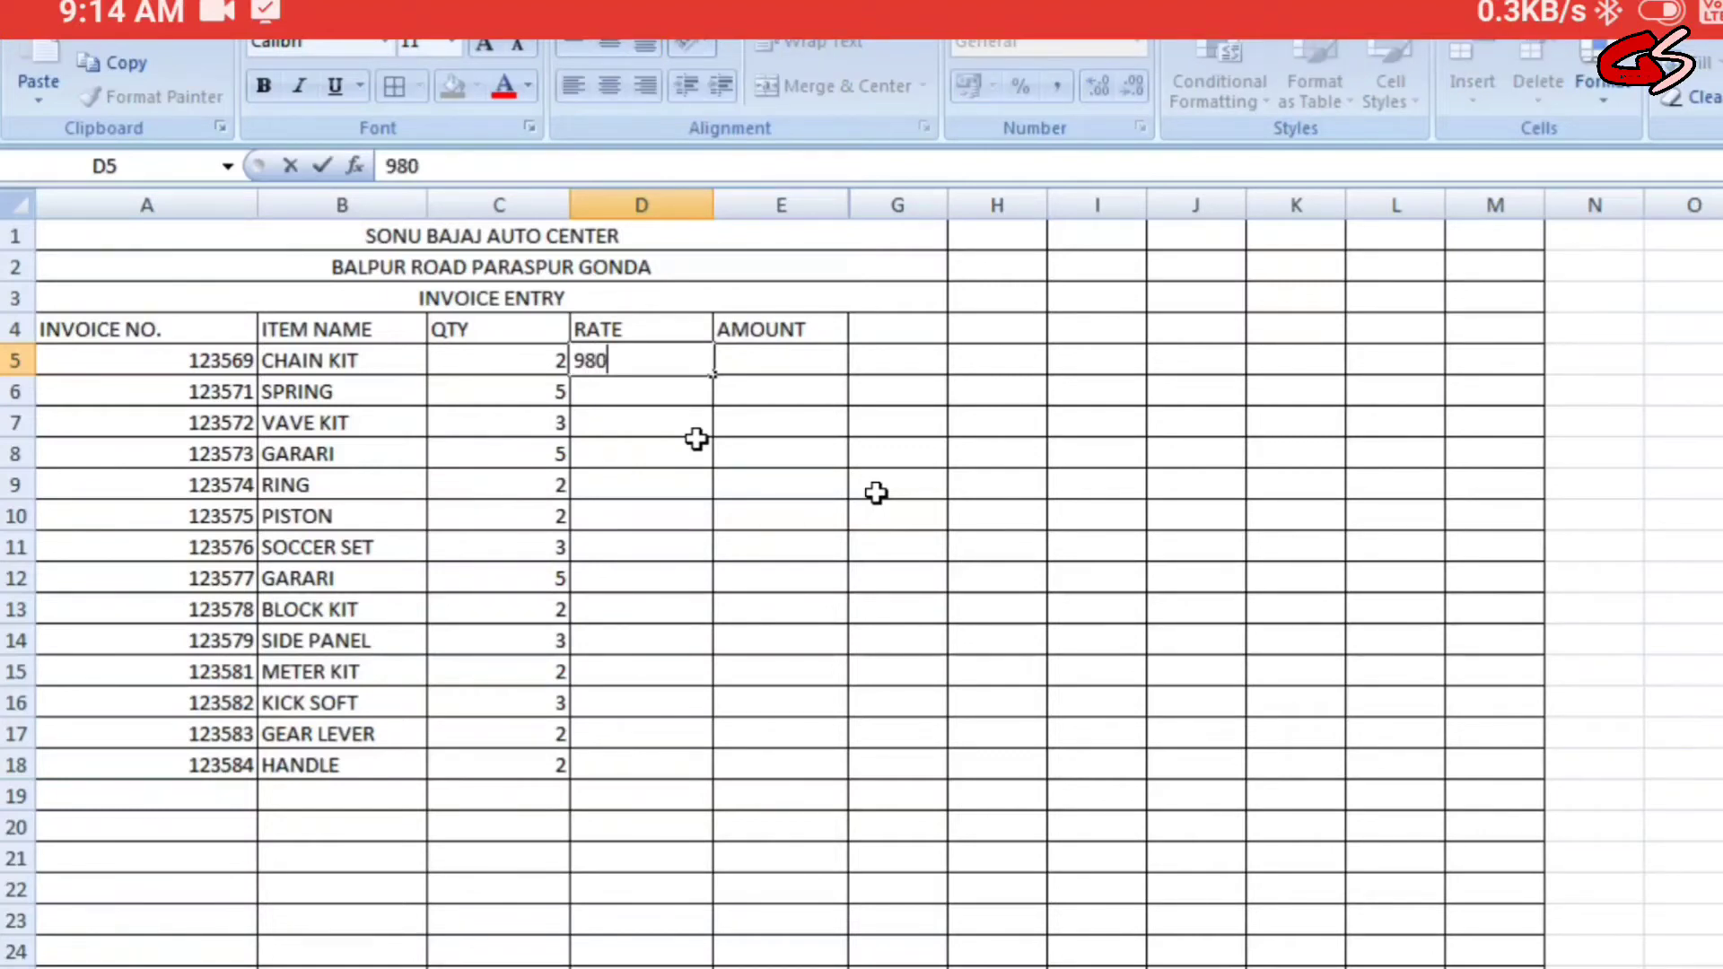
{"action": "key", "text": "Return"}
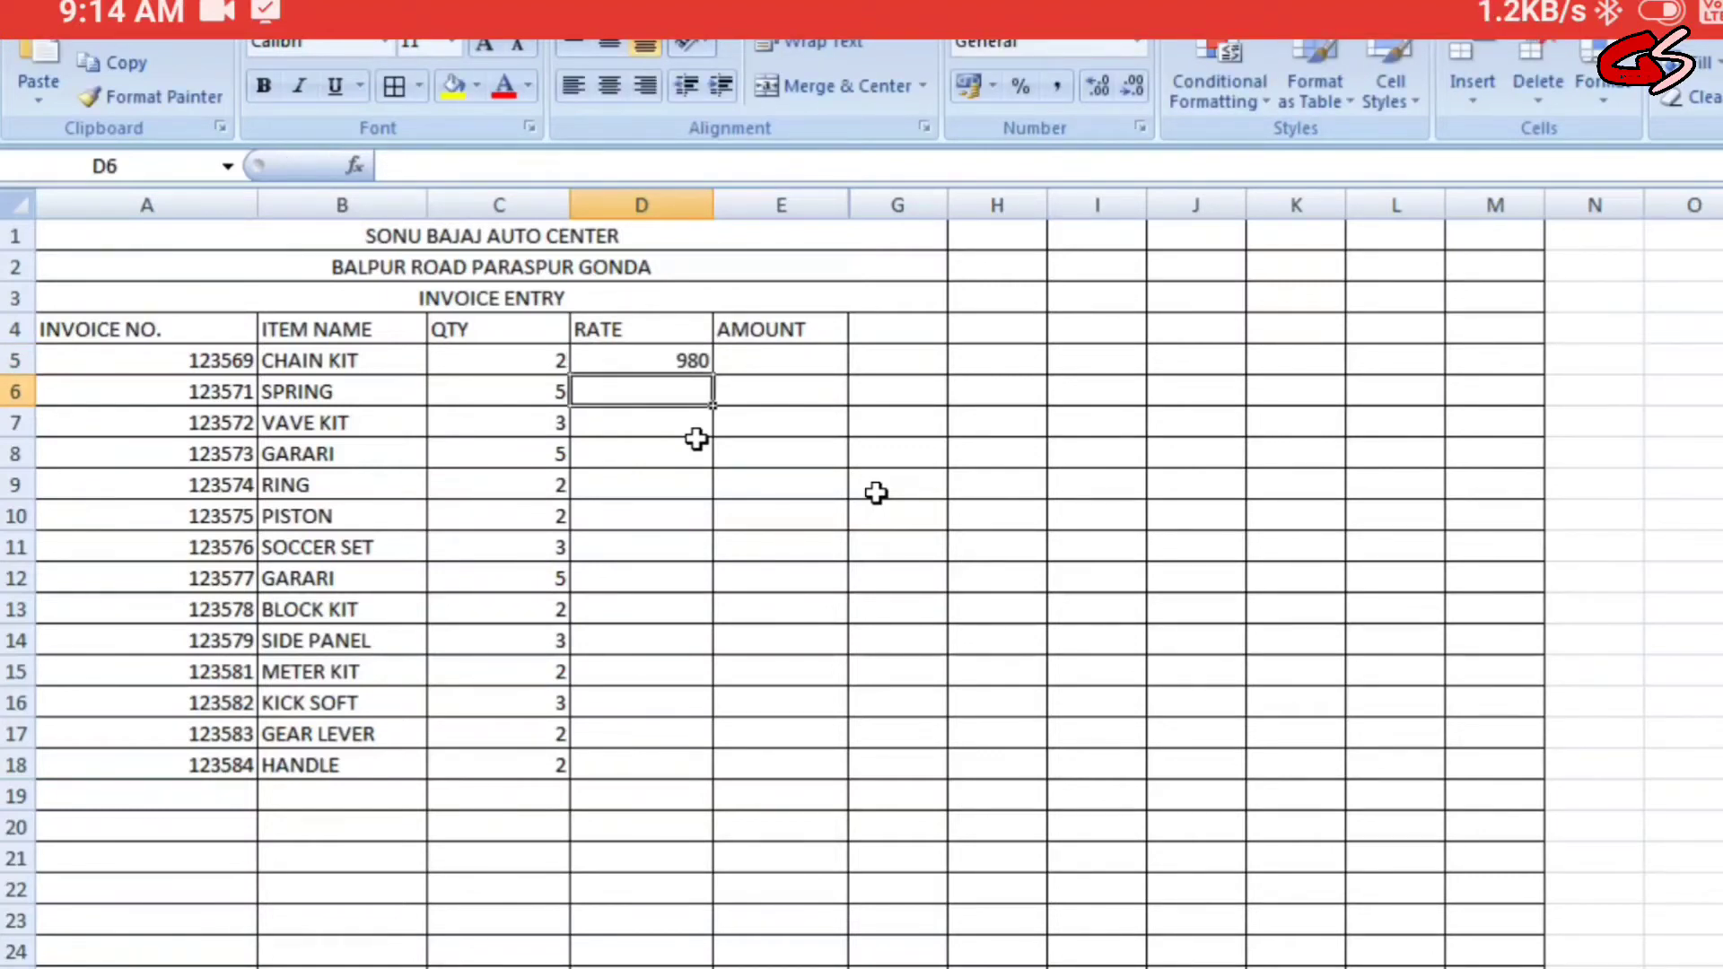
{"action": "type", "text": "90"}
{"action": "key", "text": "Return"}
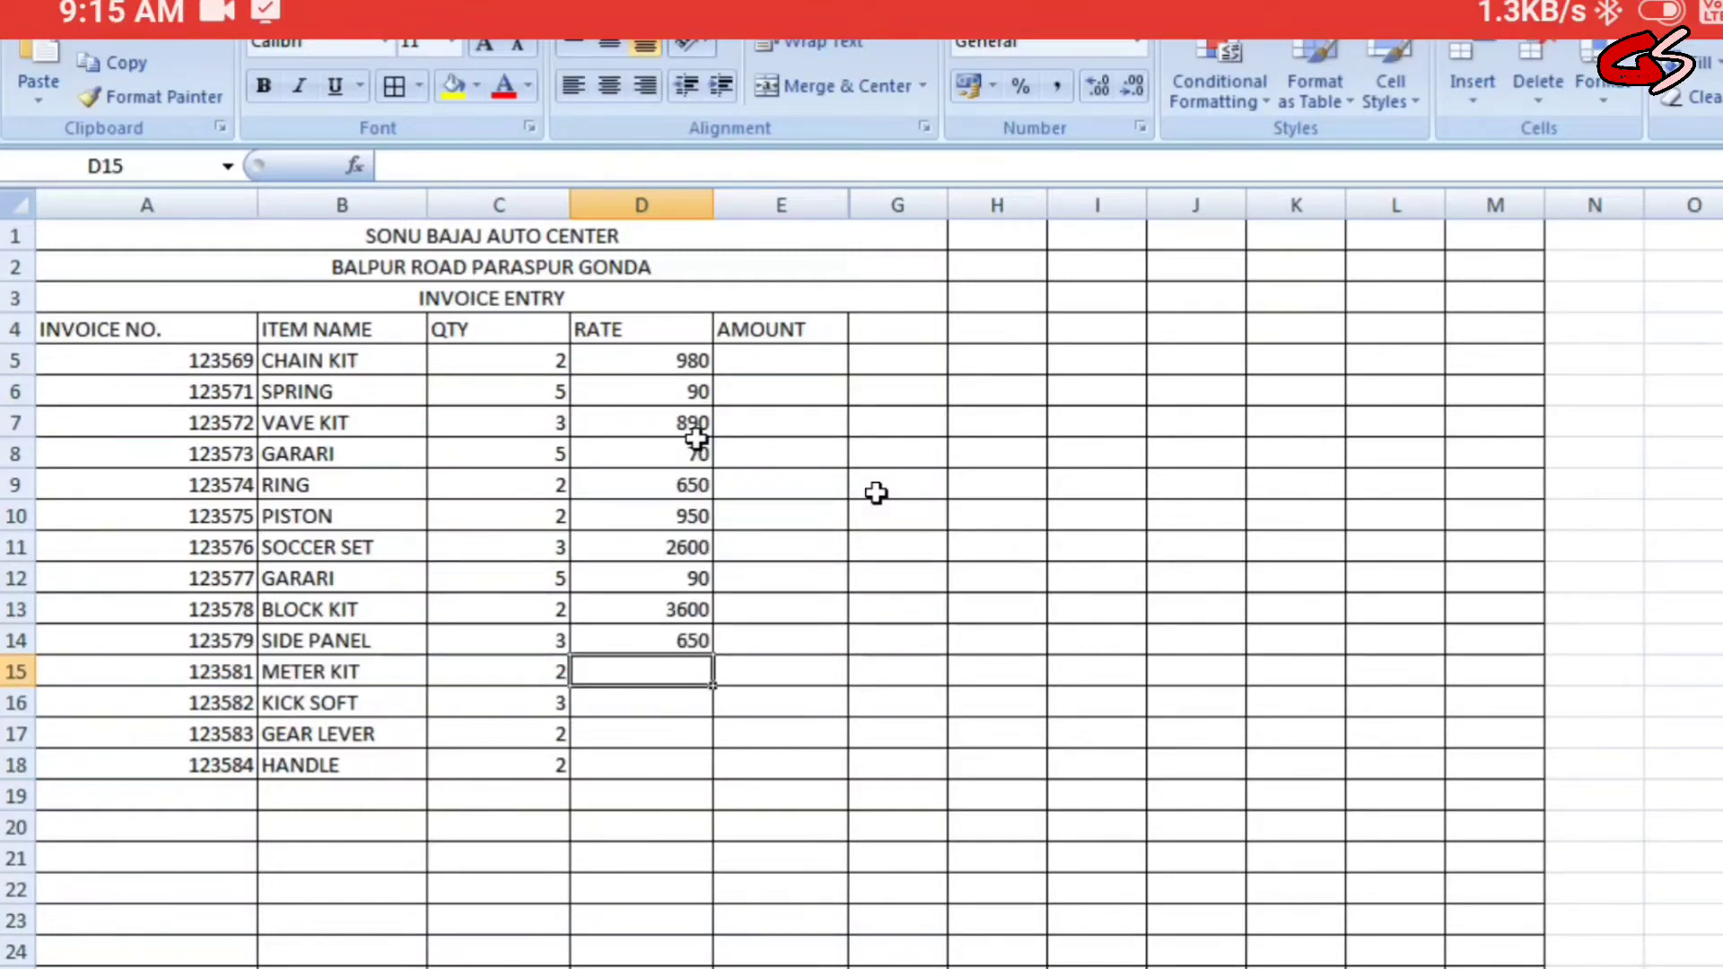
{"action": "type", "text": "1800"}
{"action": "key", "text": "Return"}
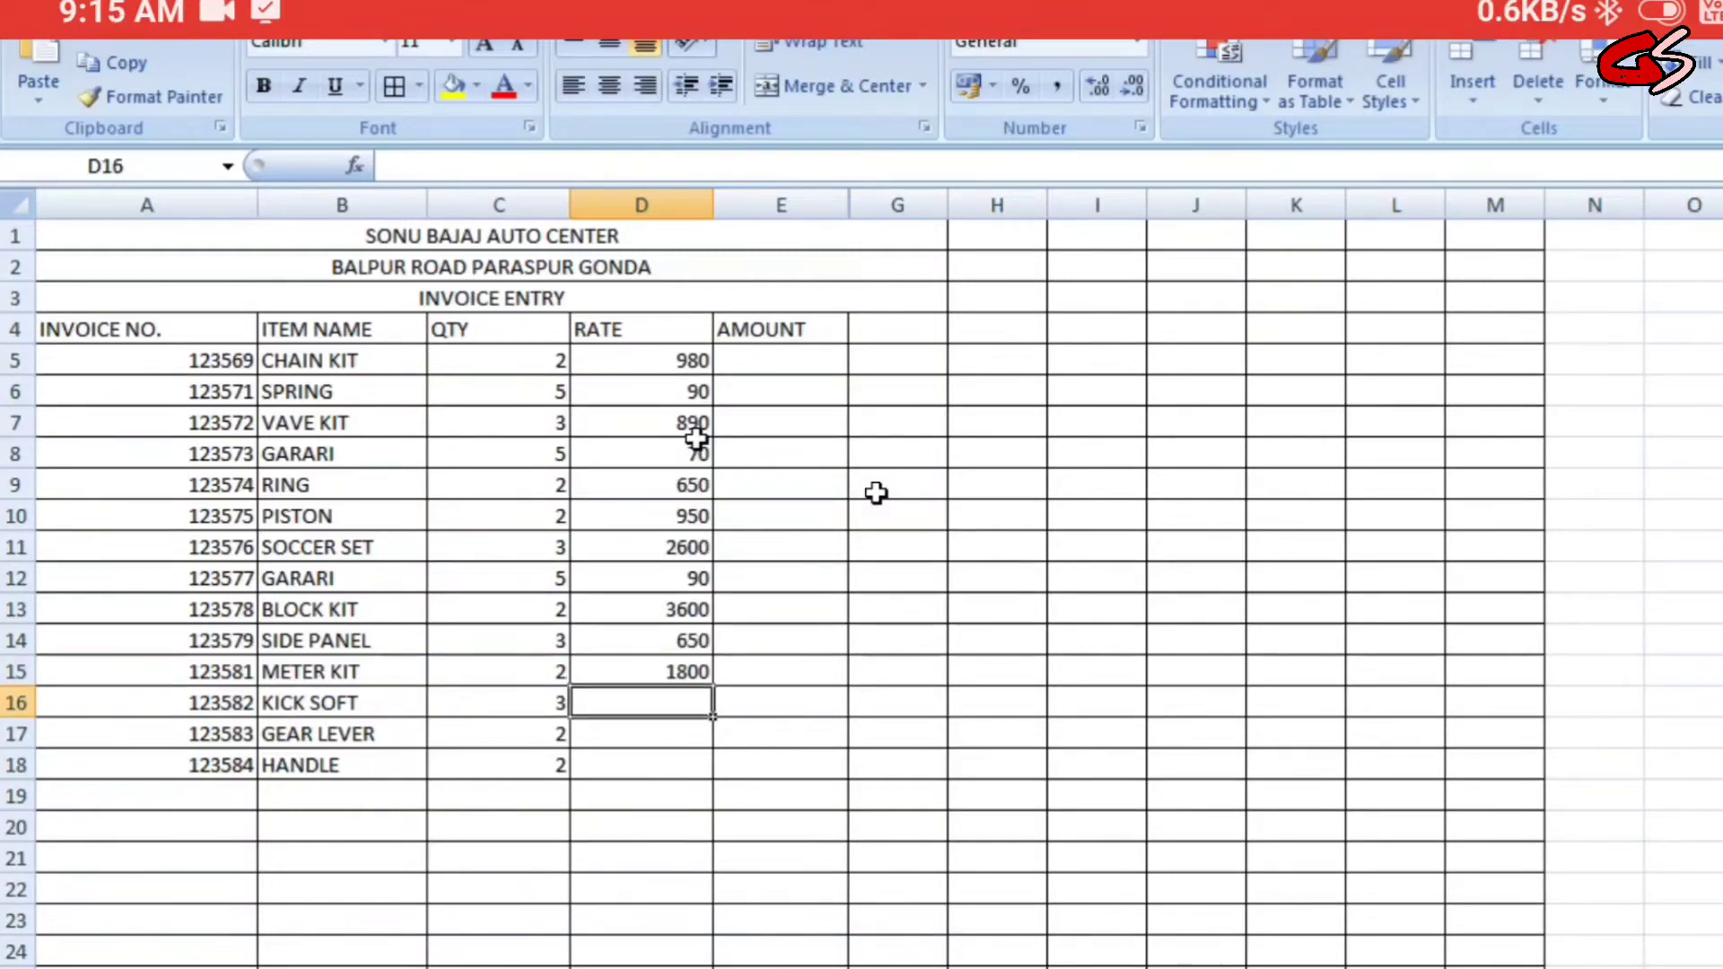
{"action": "type", "text": "250"}
{"action": "key", "text": "Return"}
{"action": "type", "text": "165"}
{"action": "key", "text": "Return"}
{"action": "type", "text": "350"}
{"action": "key", "text": "Return"}
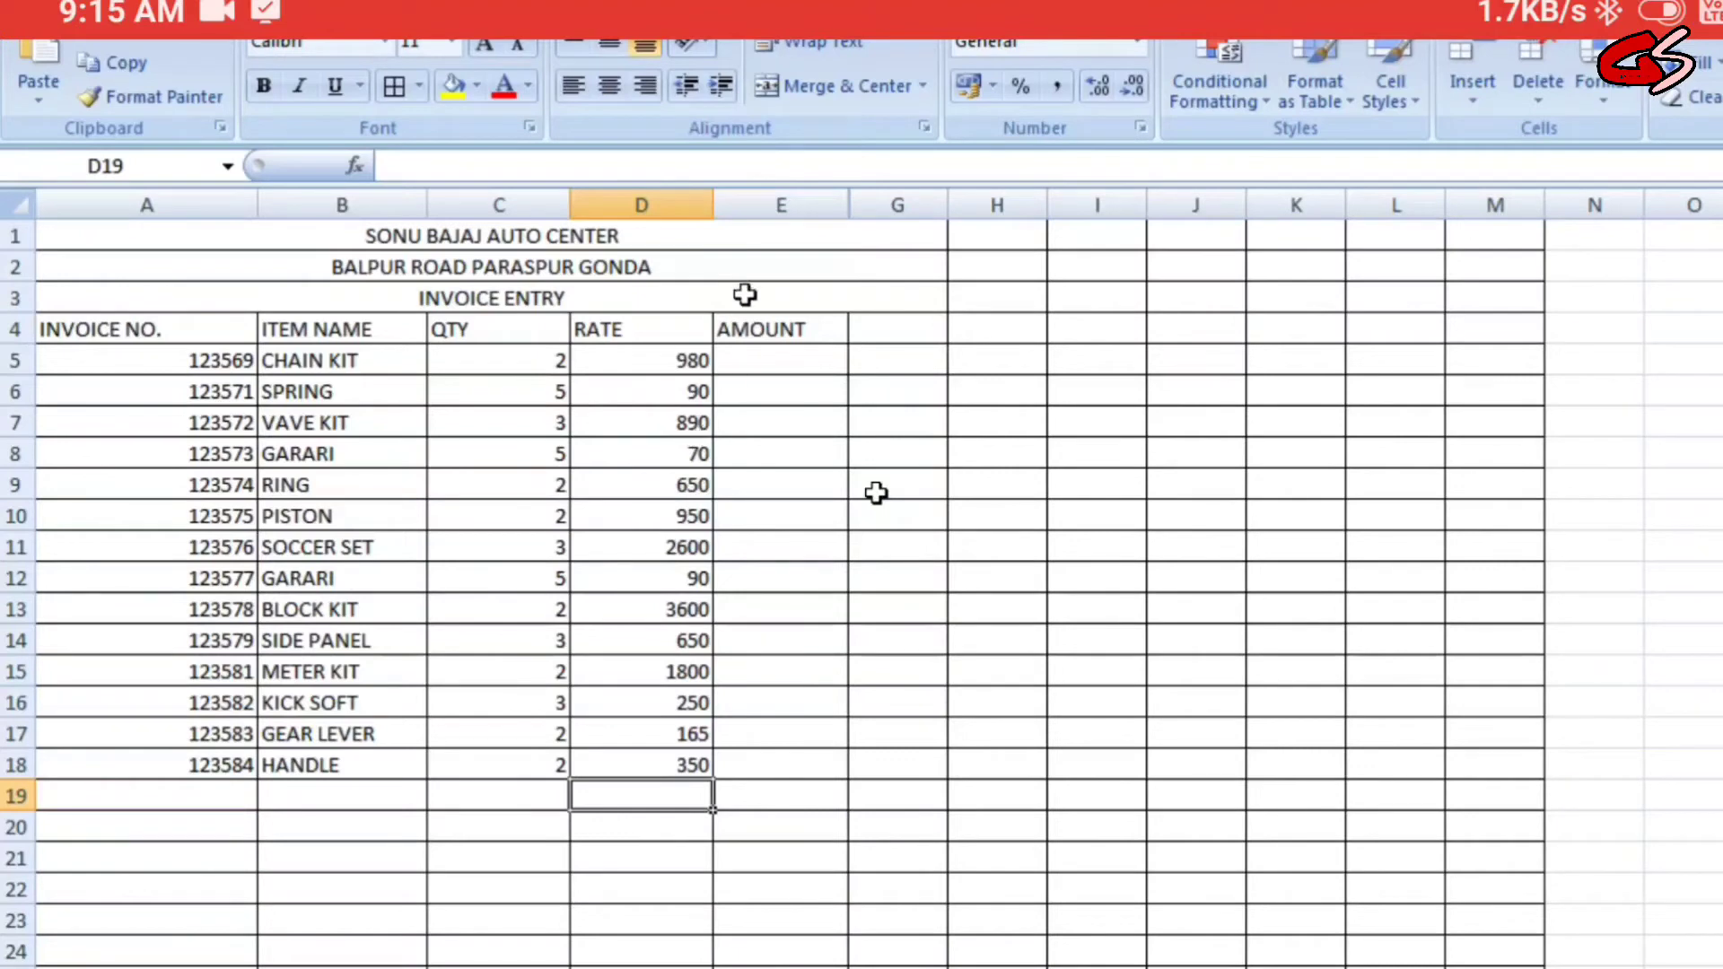
{"action": "left_click", "coordinate": [788, 326]}
Step: Enter the formula =C5*D5 in E5 for the first amount
{"action": "left_click", "coordinate": [817, 360]}
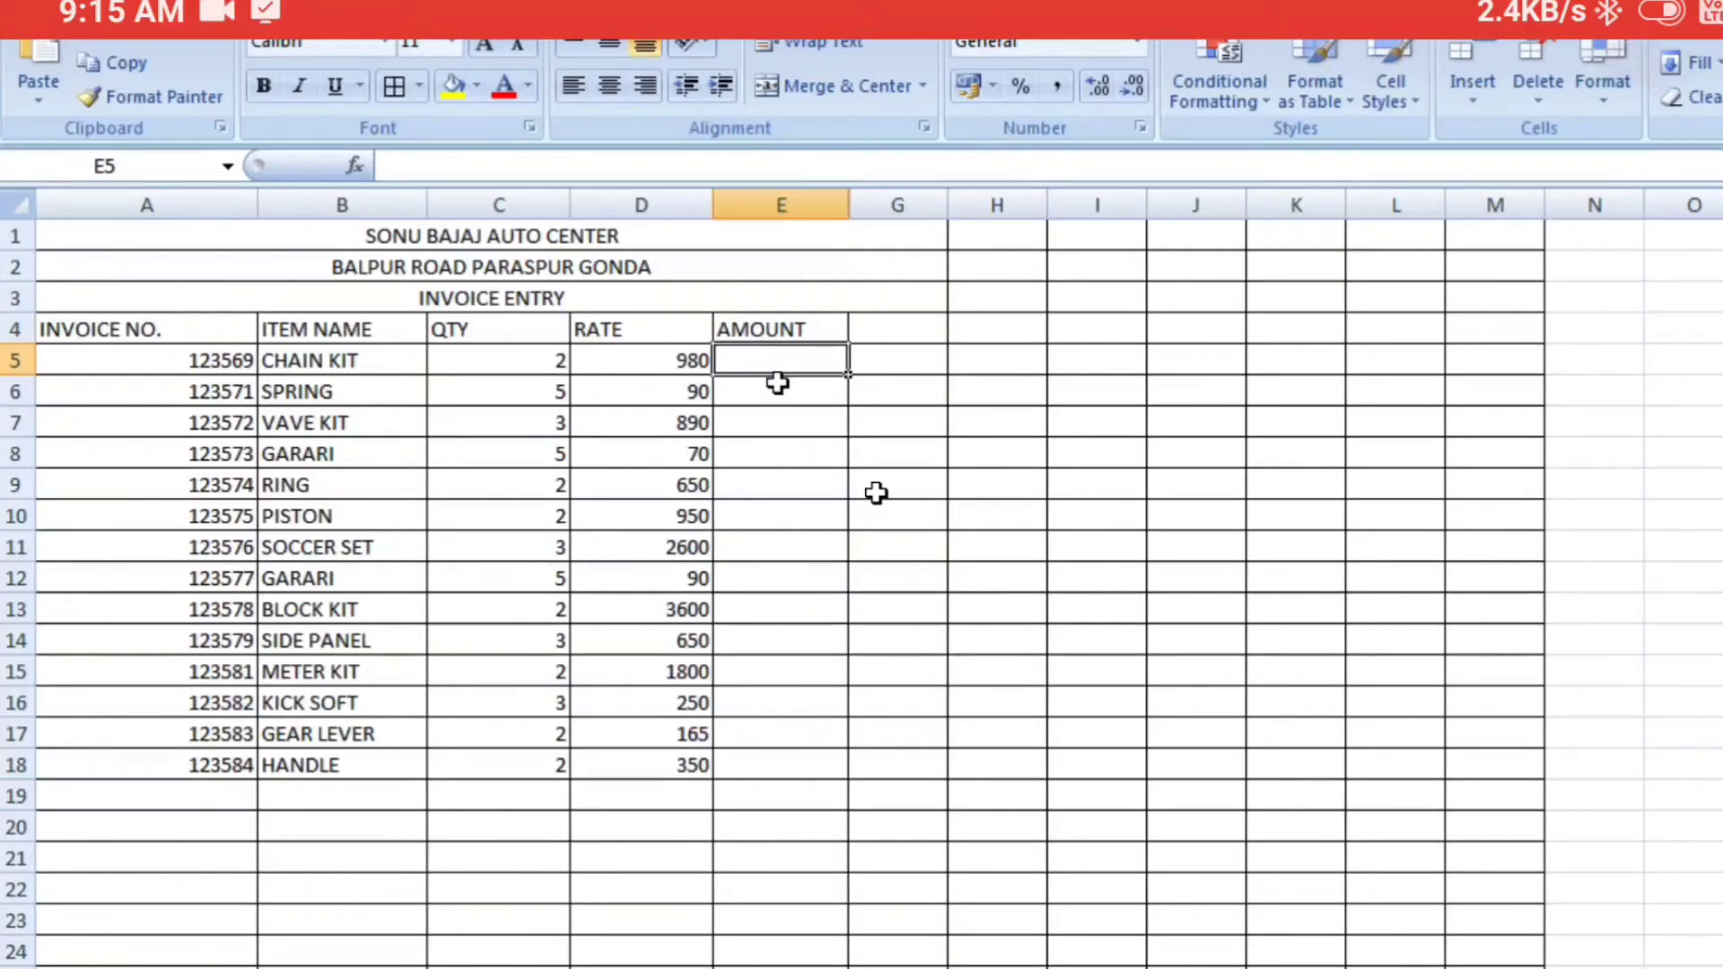
{"action": "type", "text": "="}
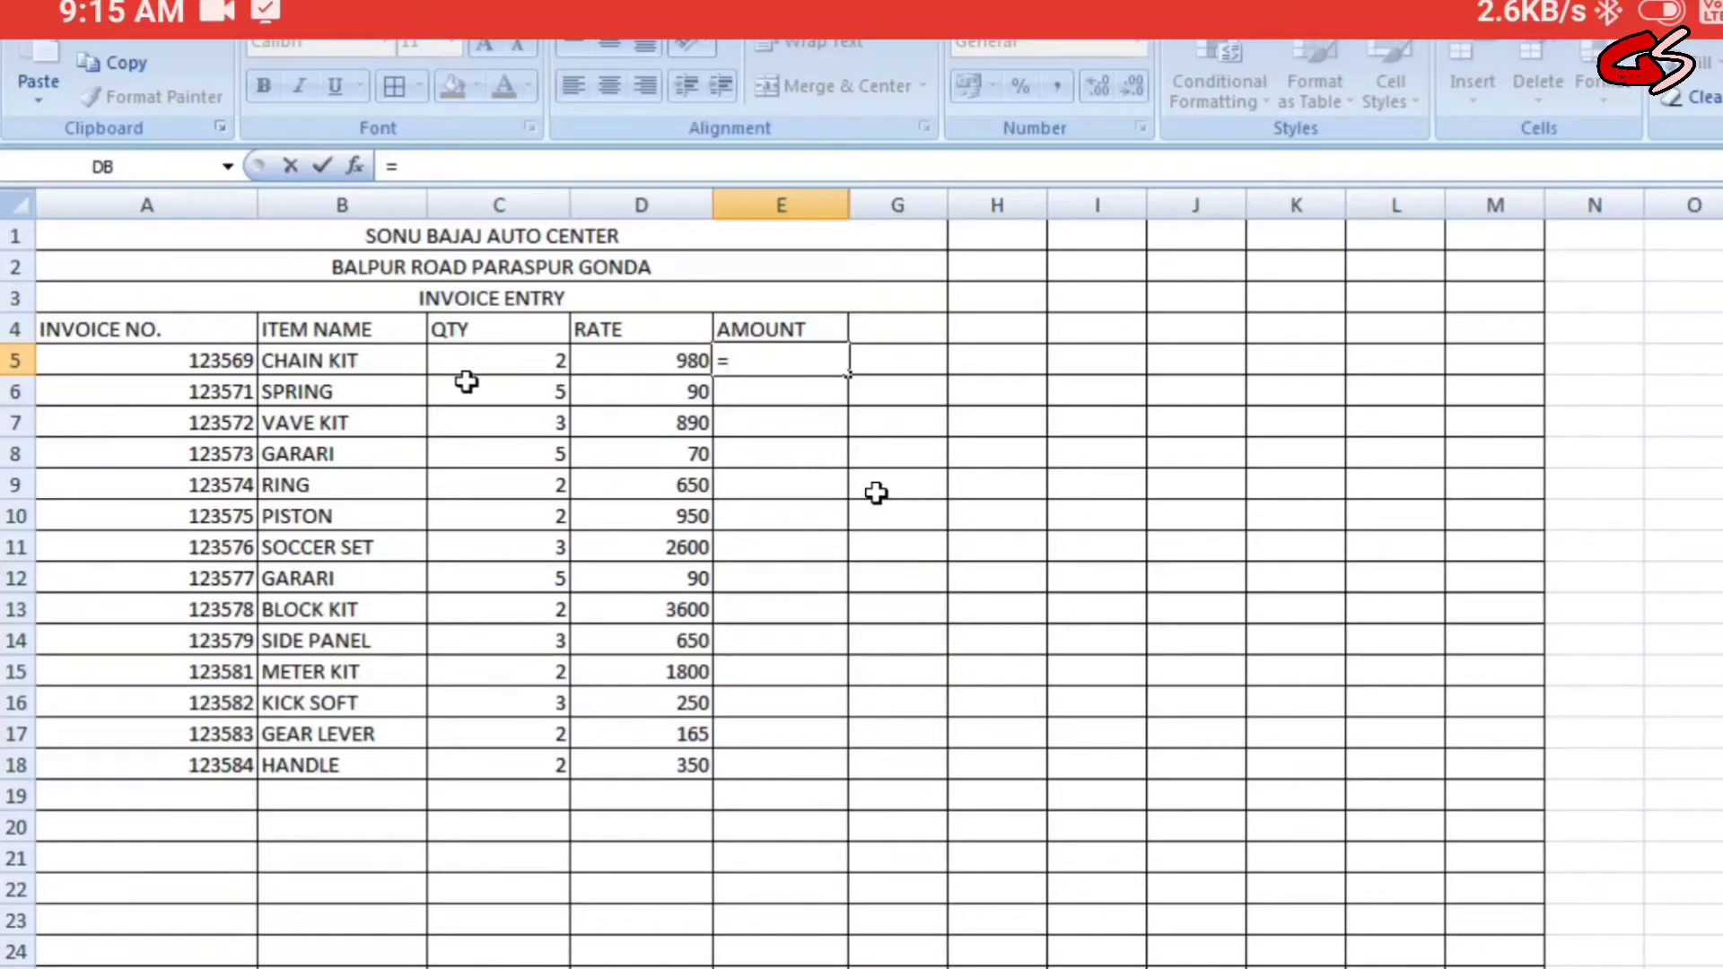
{"action": "left_click", "coordinate": [520, 369]}
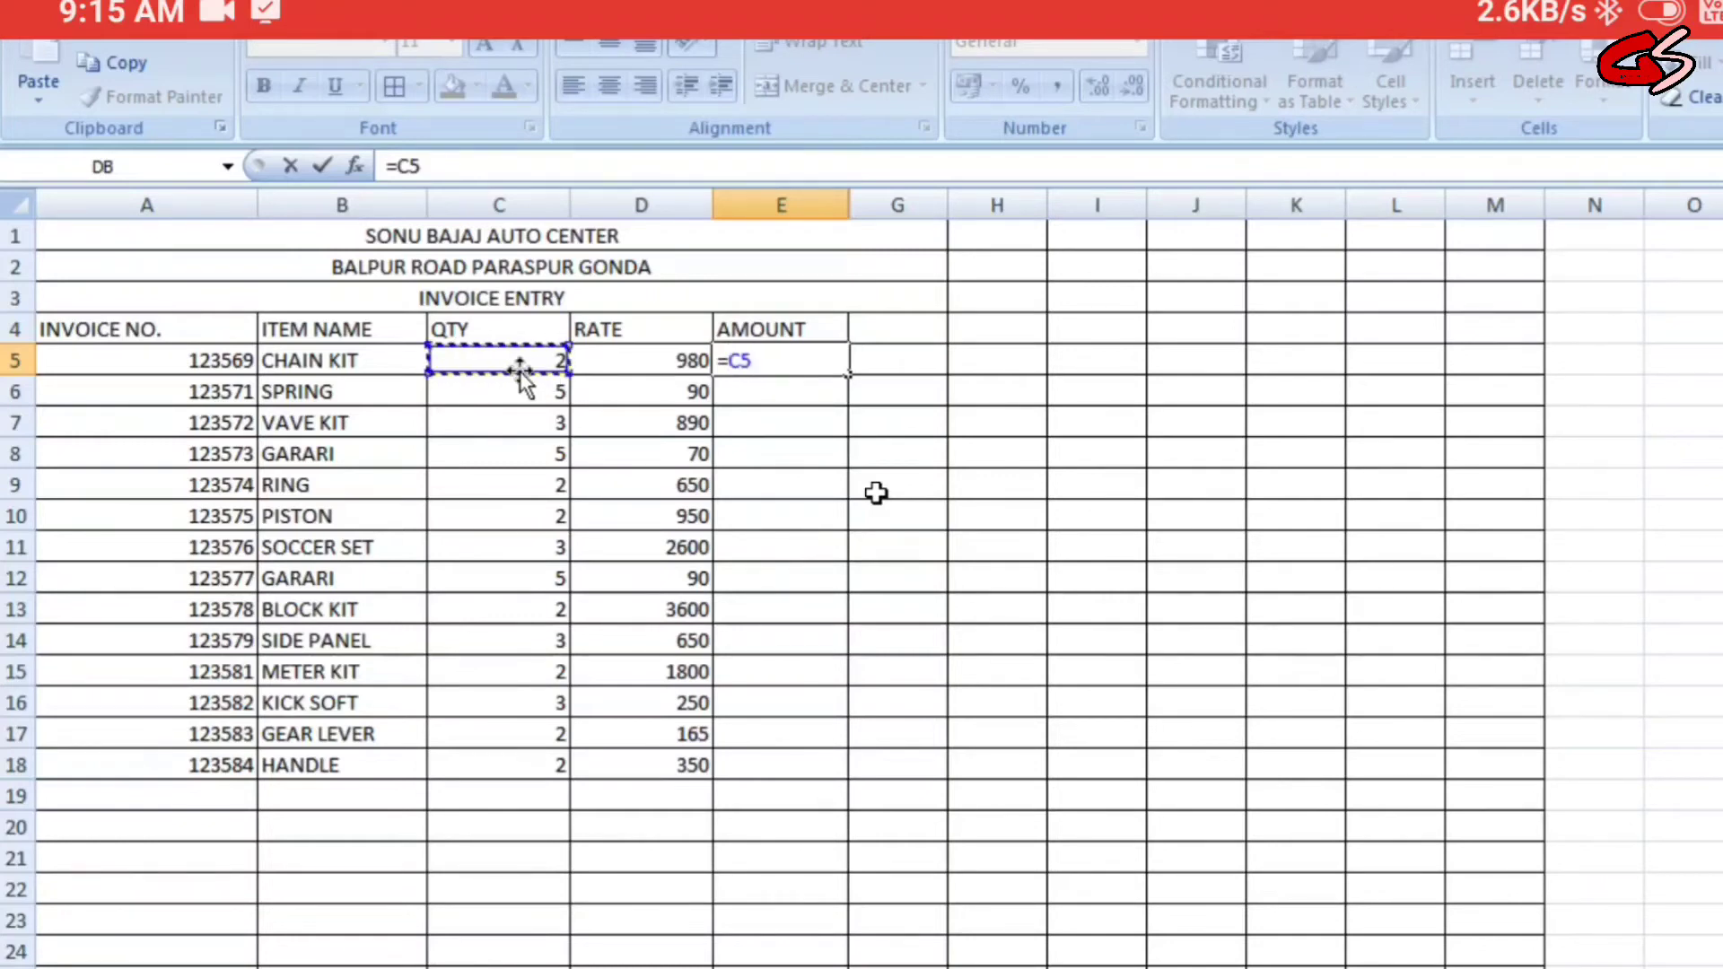
{"action": "type", "text": "*"}
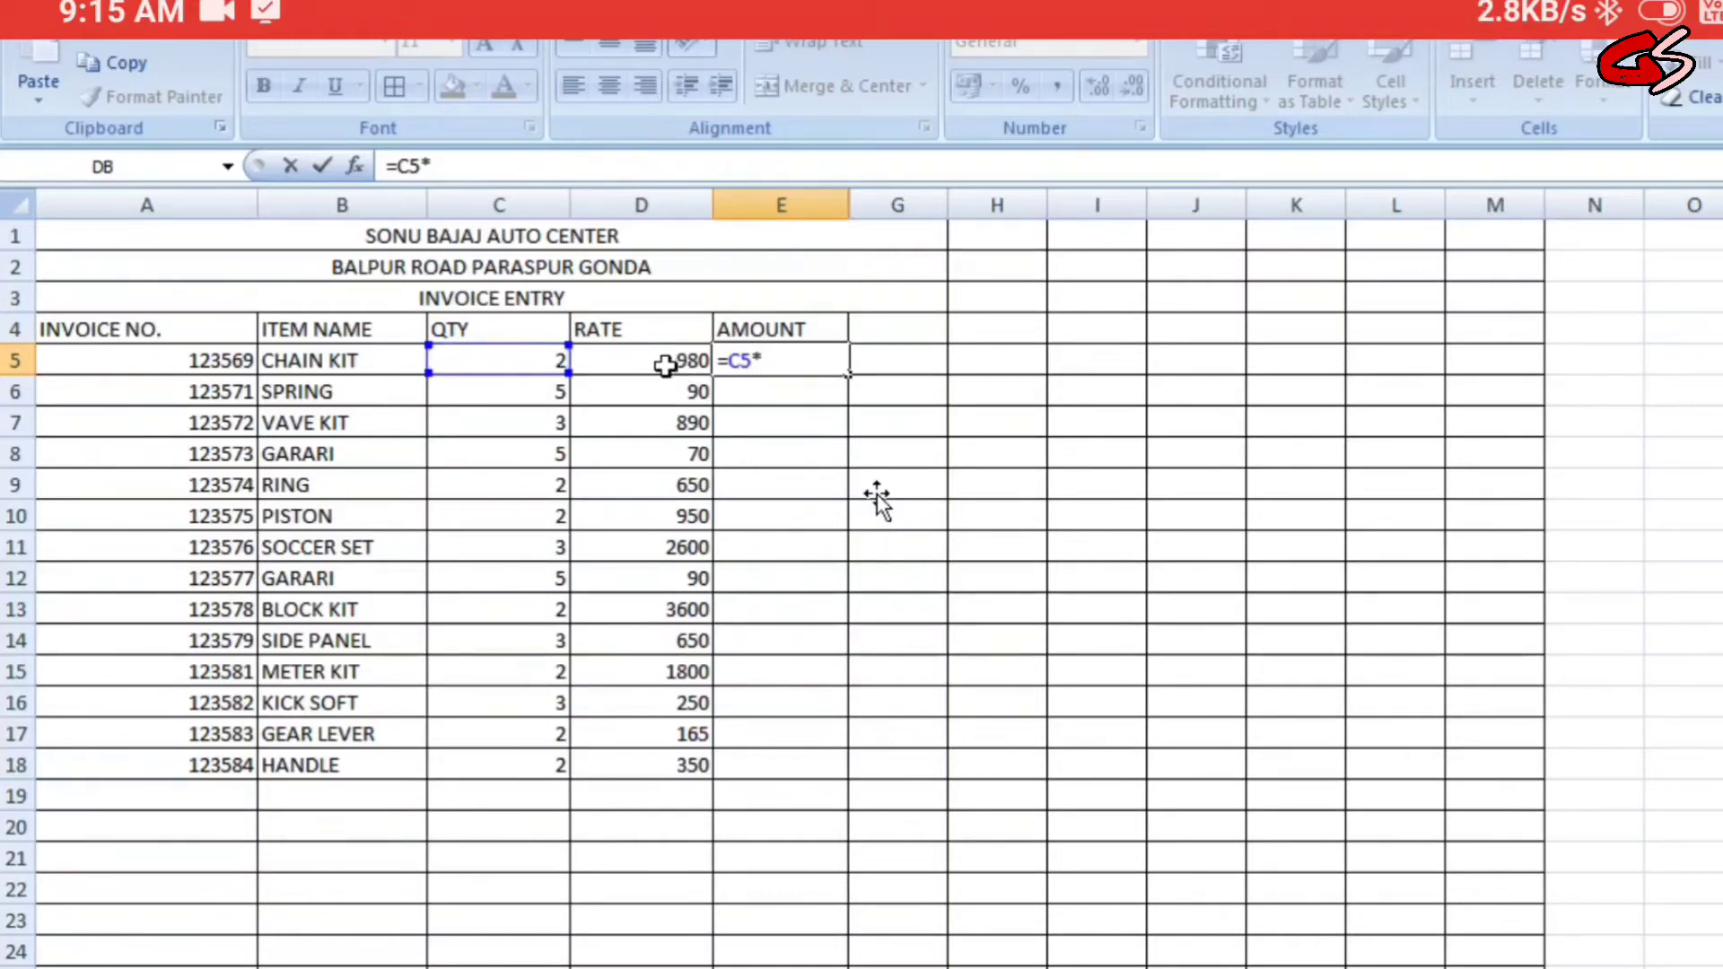
{"action": "left_click", "coordinate": [665, 359]}
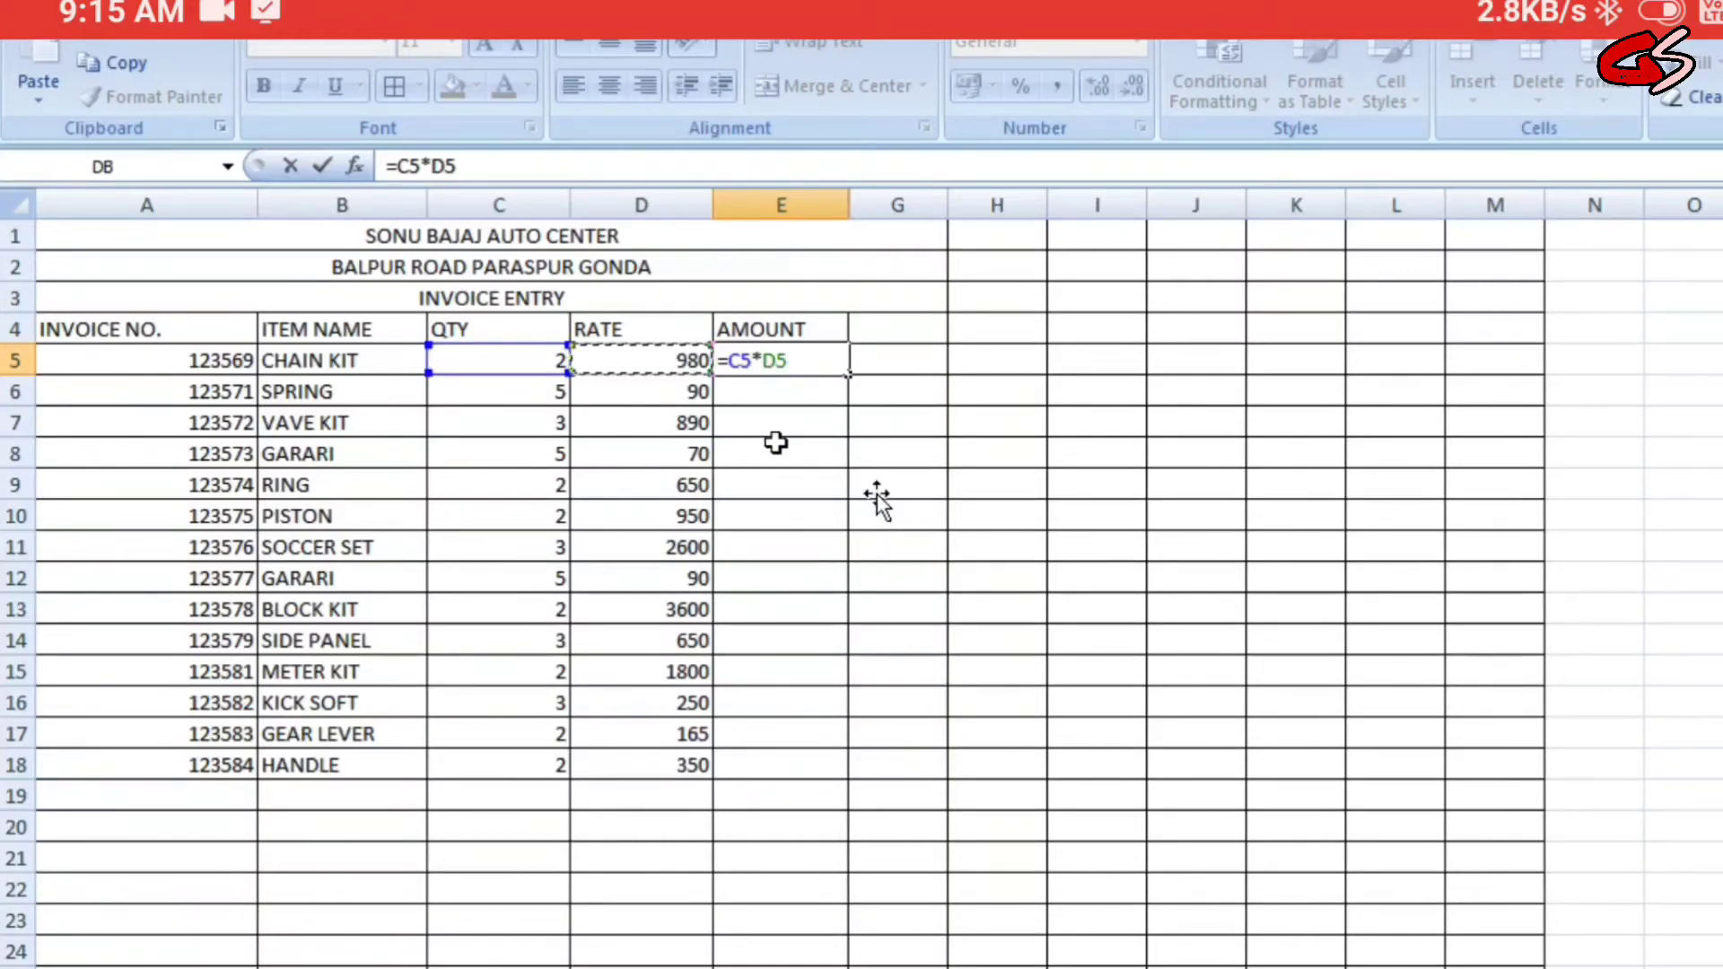
{"action": "key", "text": "Return"}
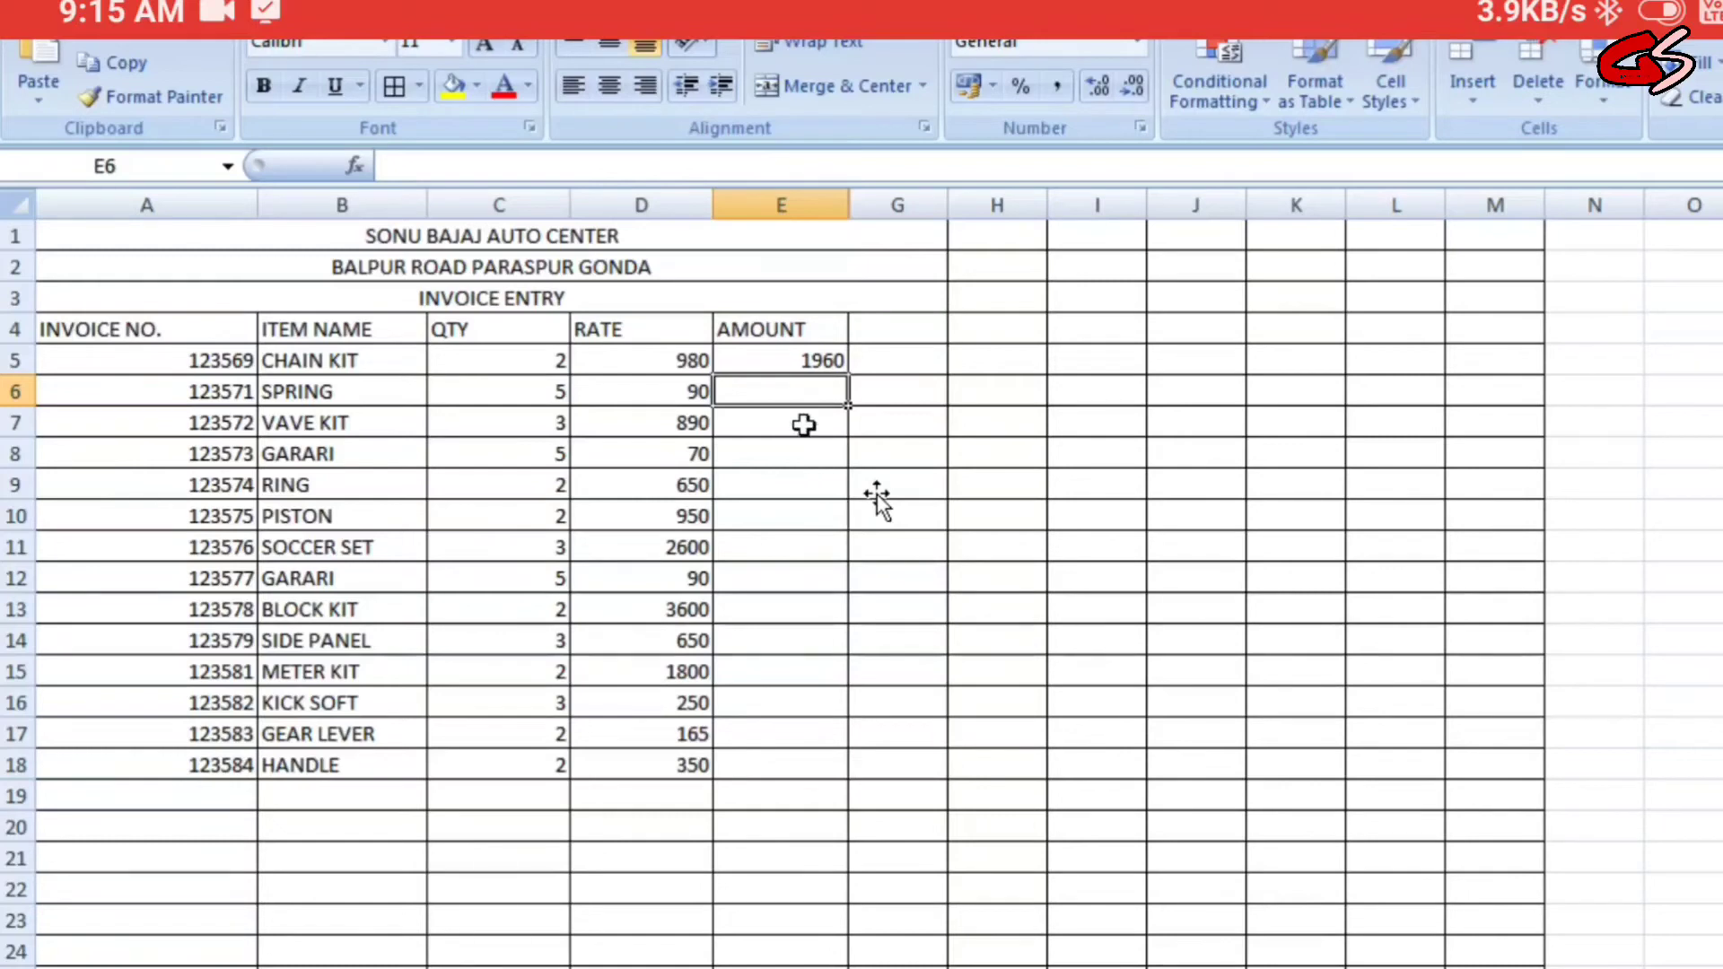
Step: Fill the amount formula down to E18, giving 1960 through 700
{"action": "left_click", "coordinate": [826, 364]}
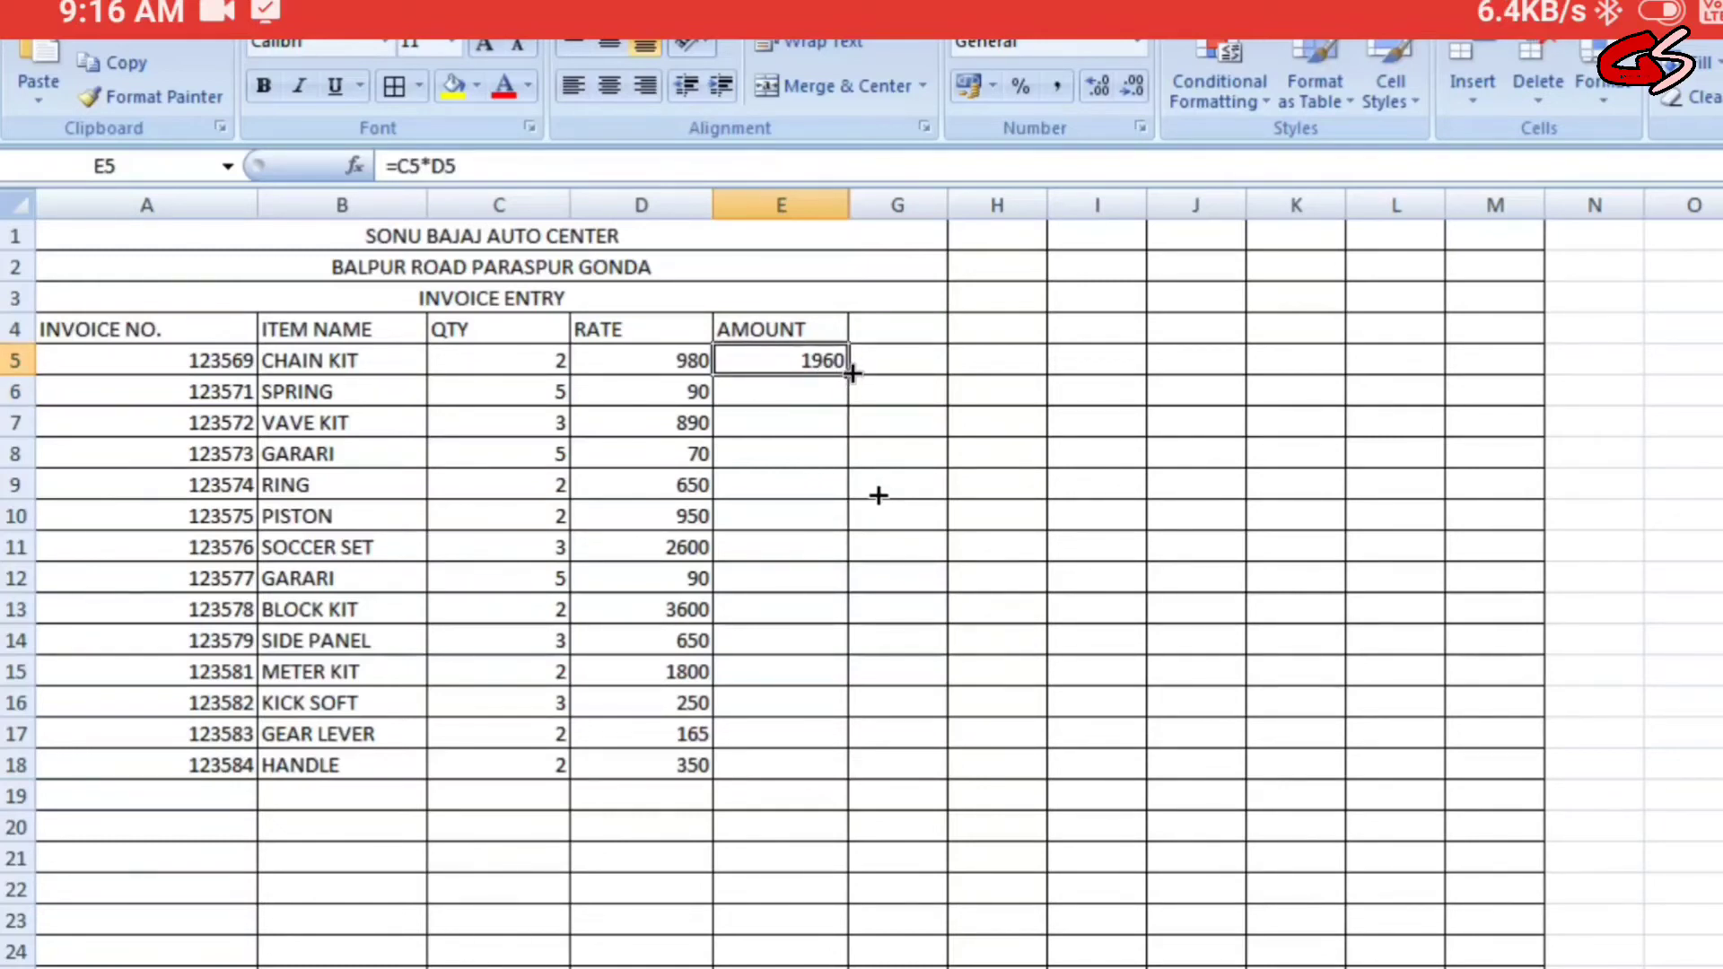
{"action": "left_click_drag", "start_coordinate": [850, 374], "coordinate": [865, 783]}
{"action": "left_click", "coordinate": [973, 682]}
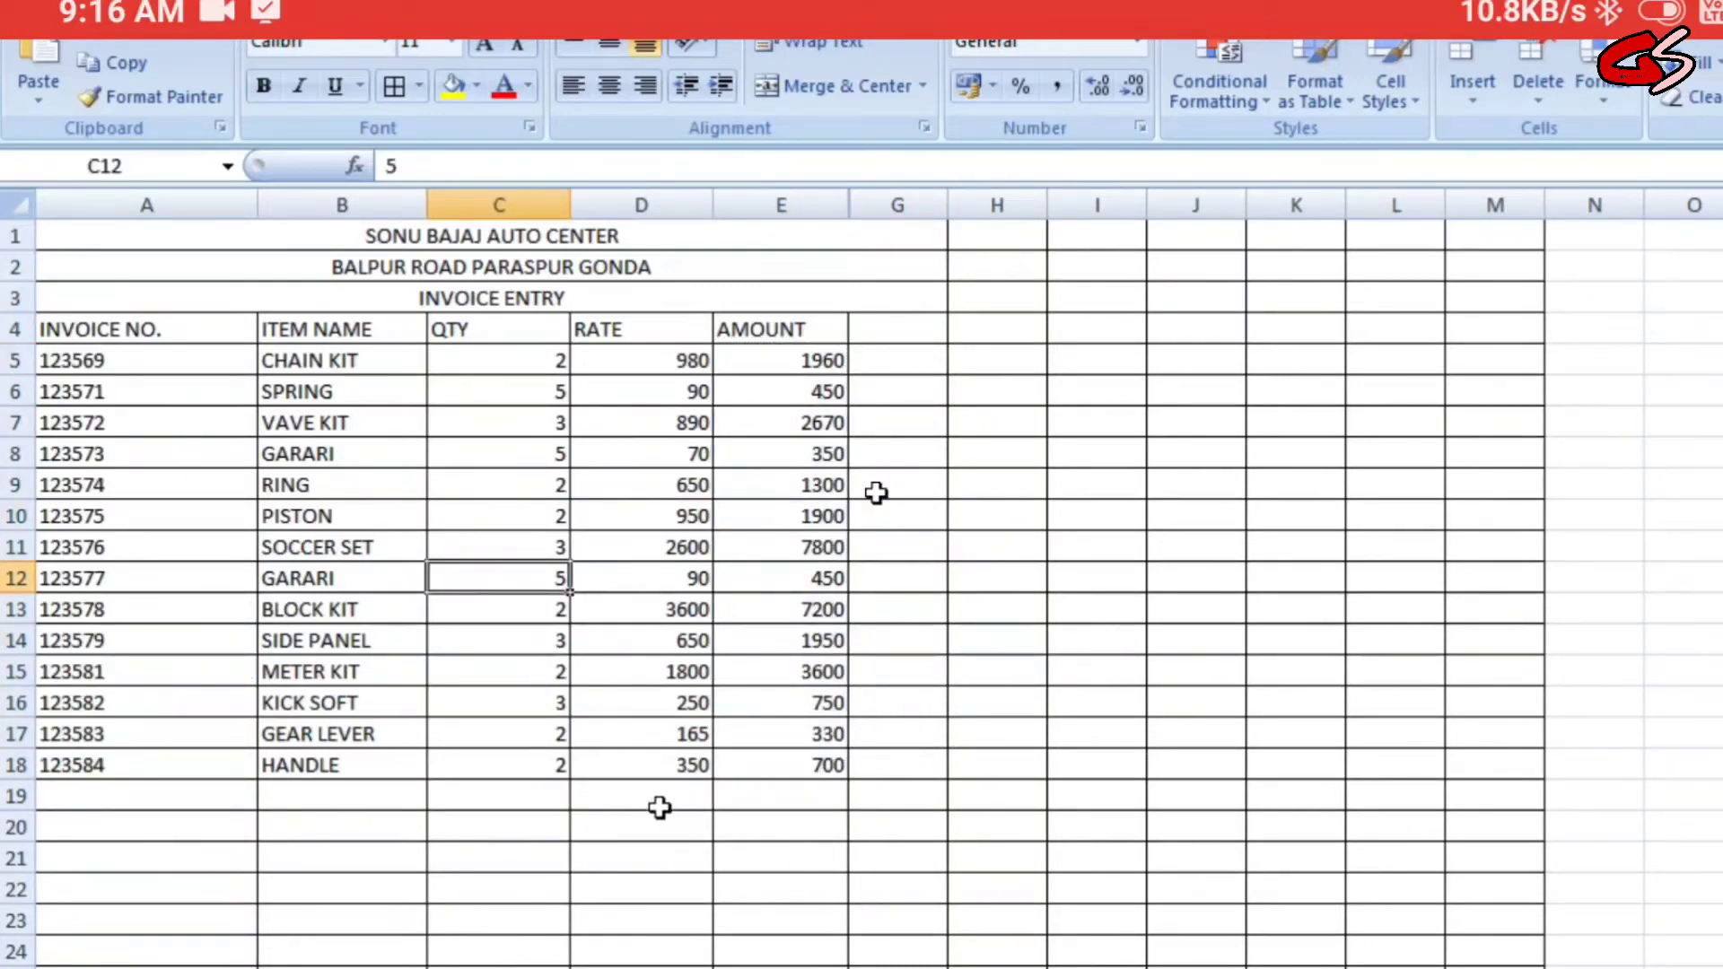
{"action": "left_click", "coordinate": [661, 796]}
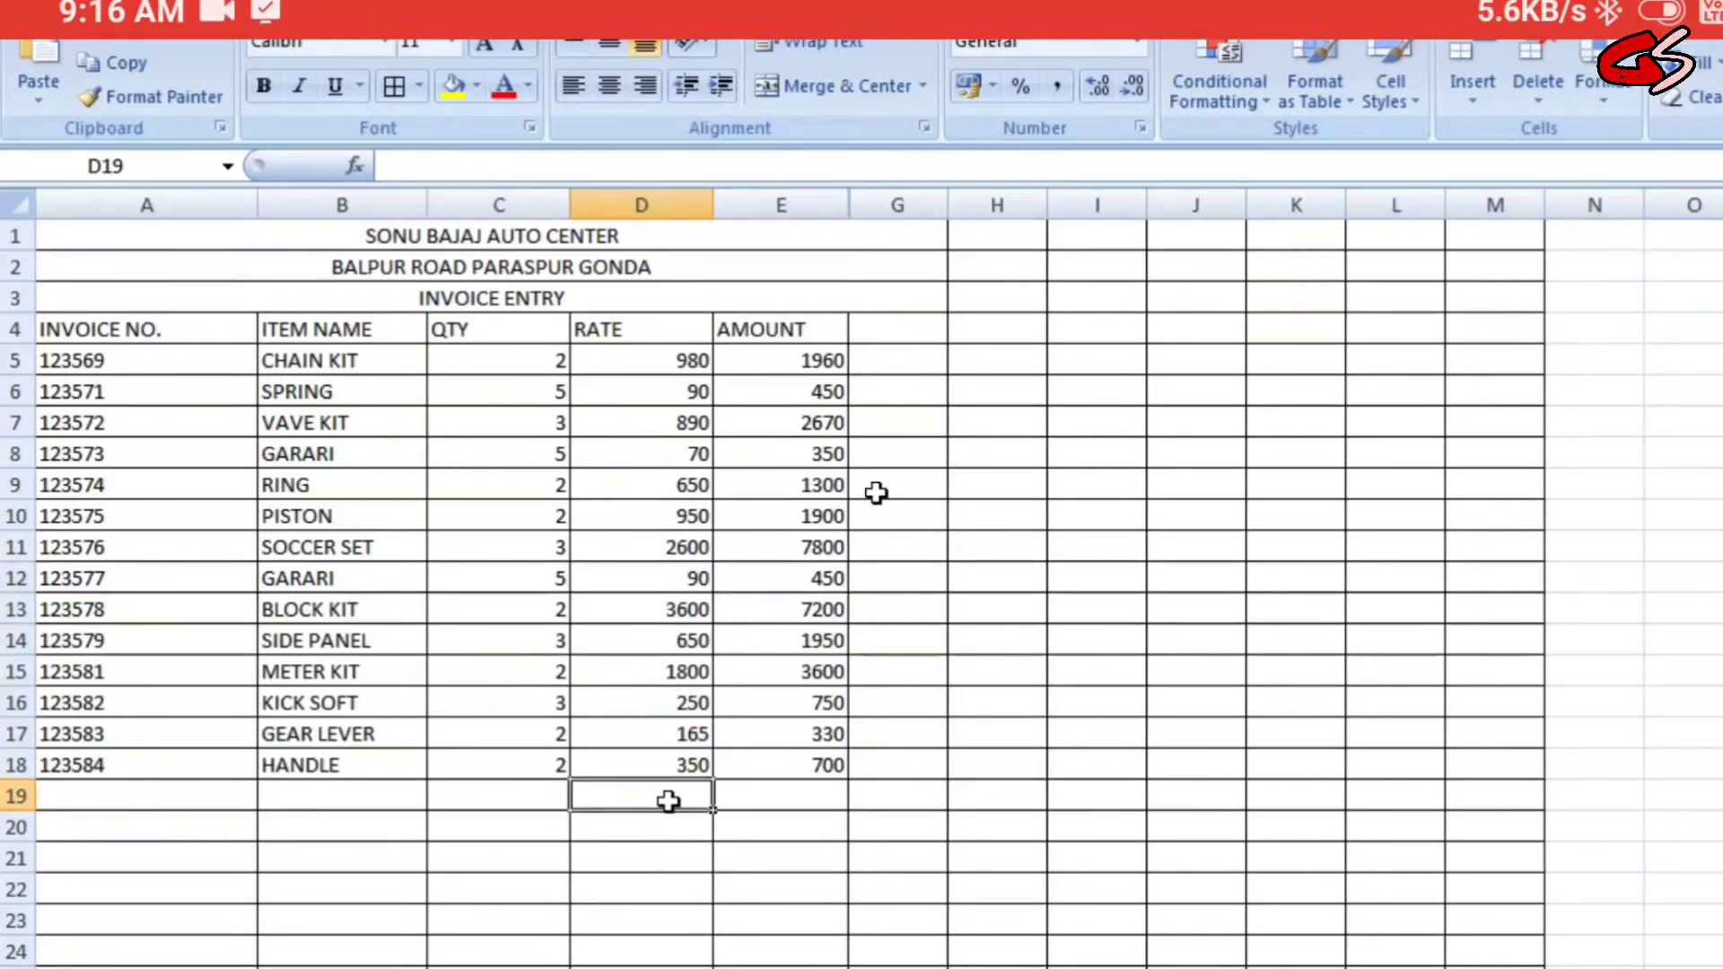
Step: Label D19 GRAND TOTAL and AutoSum E5:E18 into E19, totalling 31410
{"action": "type", "text": "GRAND TOTAL"}
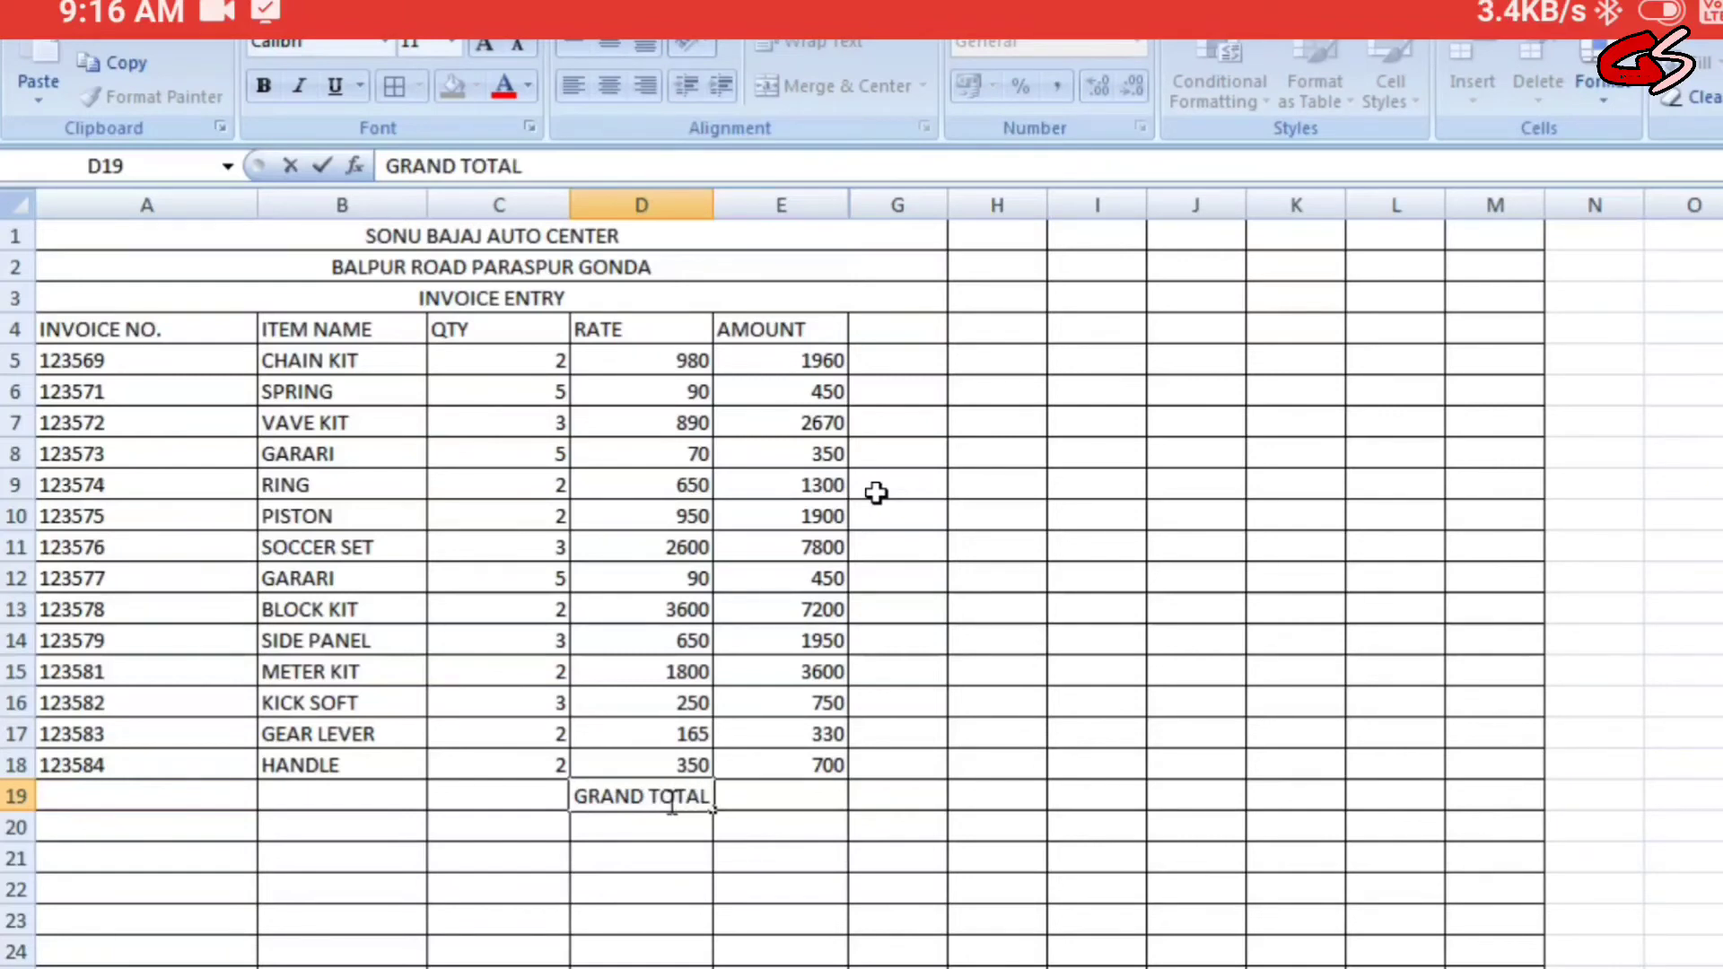
{"action": "key", "text": "Return"}
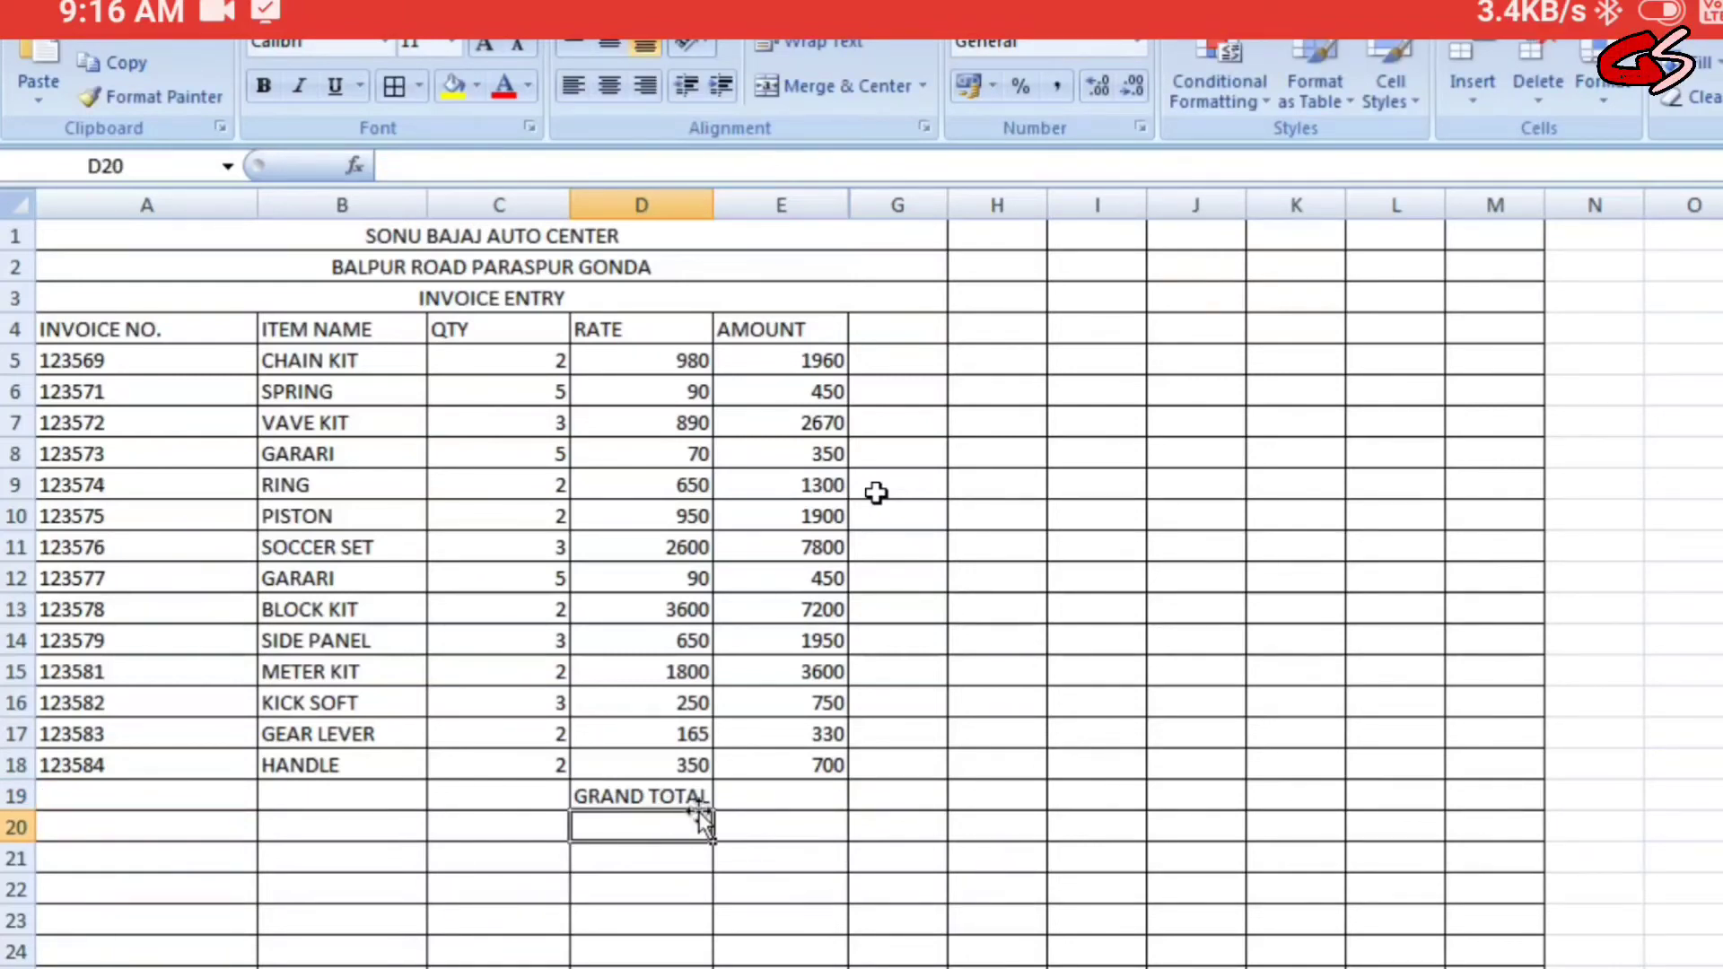
{"action": "left_click", "coordinate": [803, 793]}
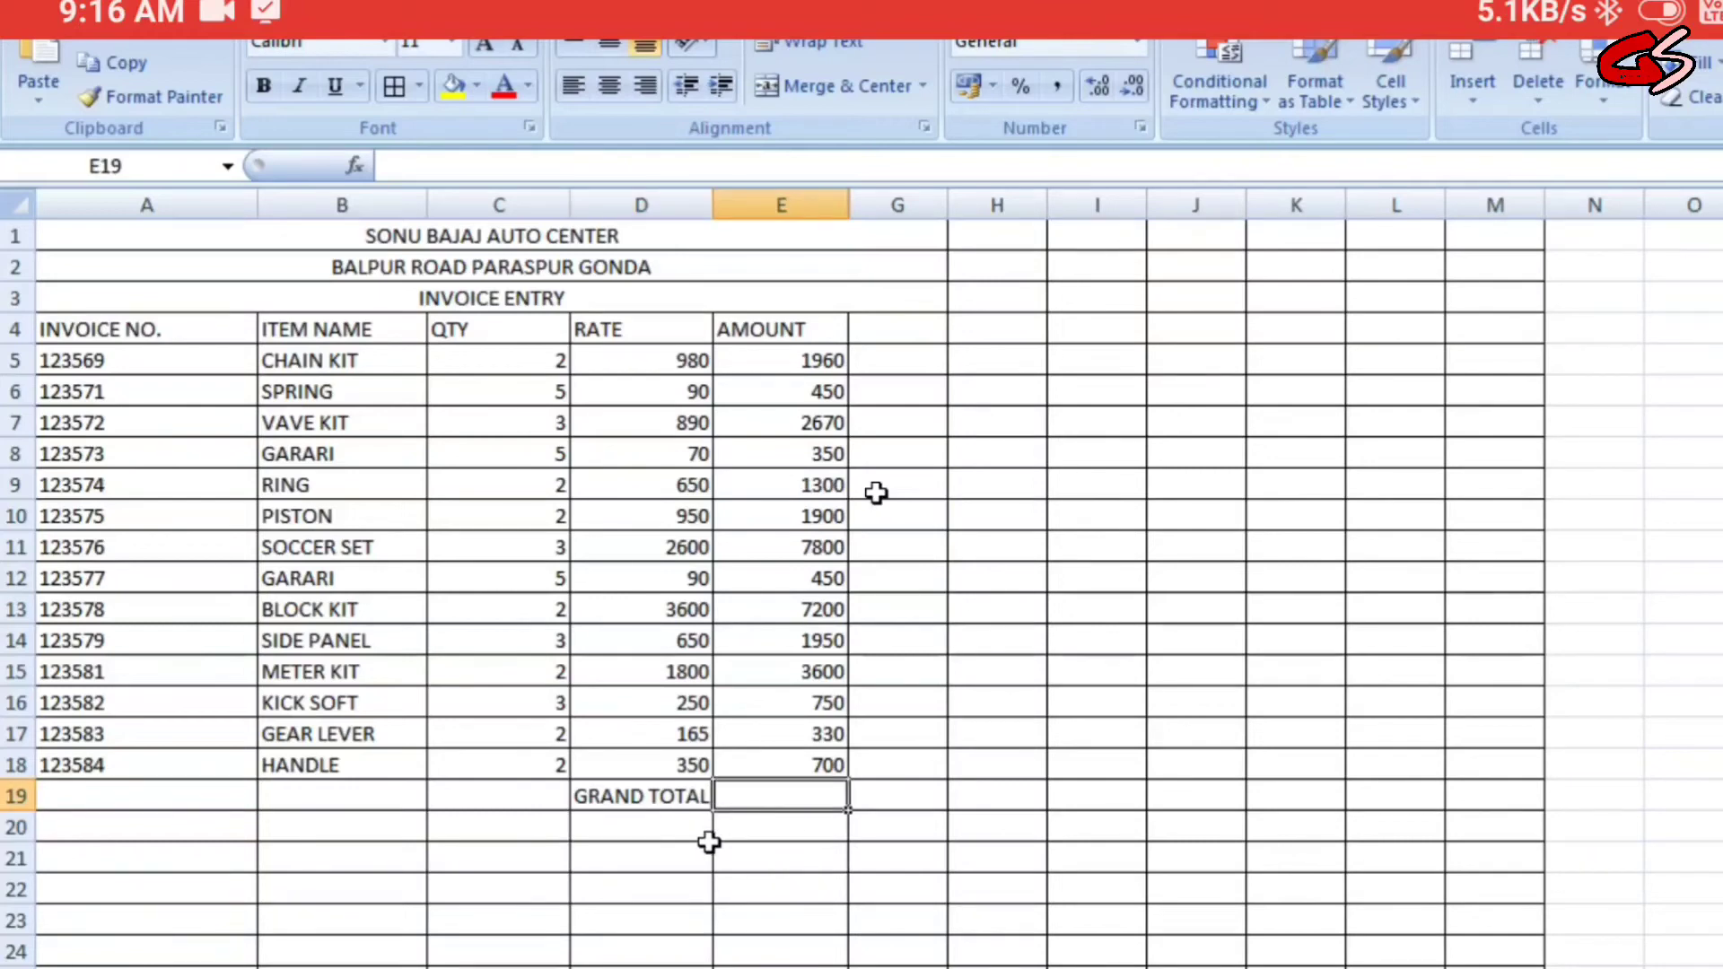
{"action": "left_click", "coordinate": [1710, 59]}
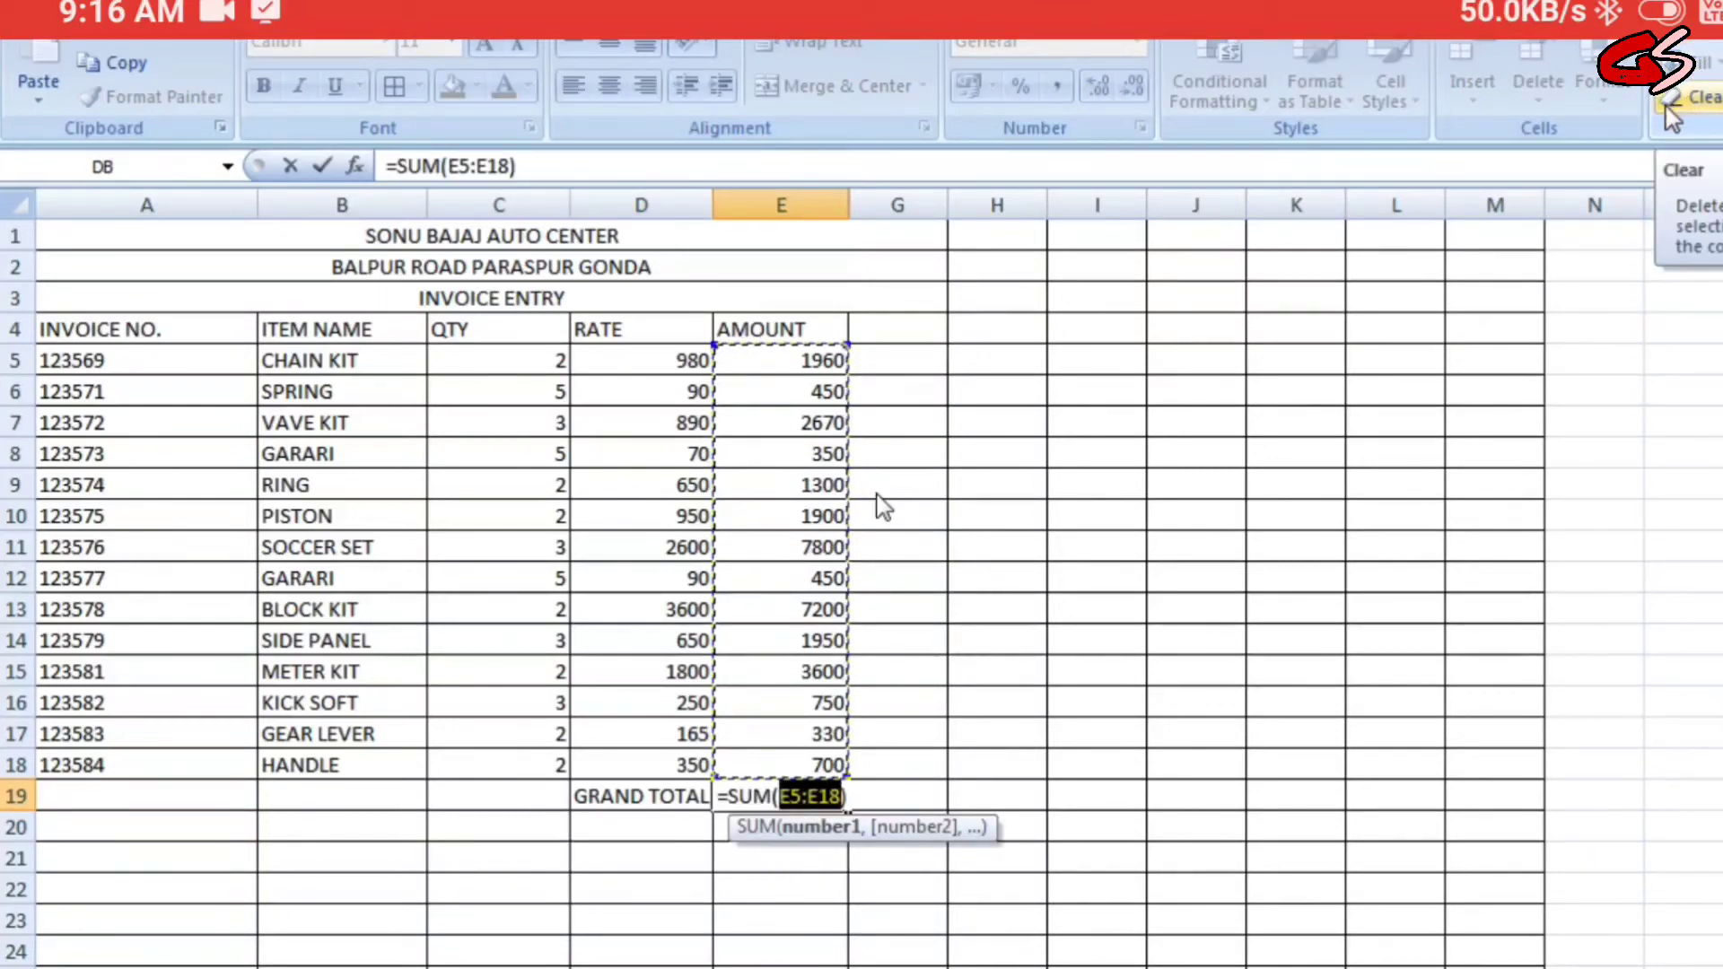
{"action": "key", "text": "Return"}
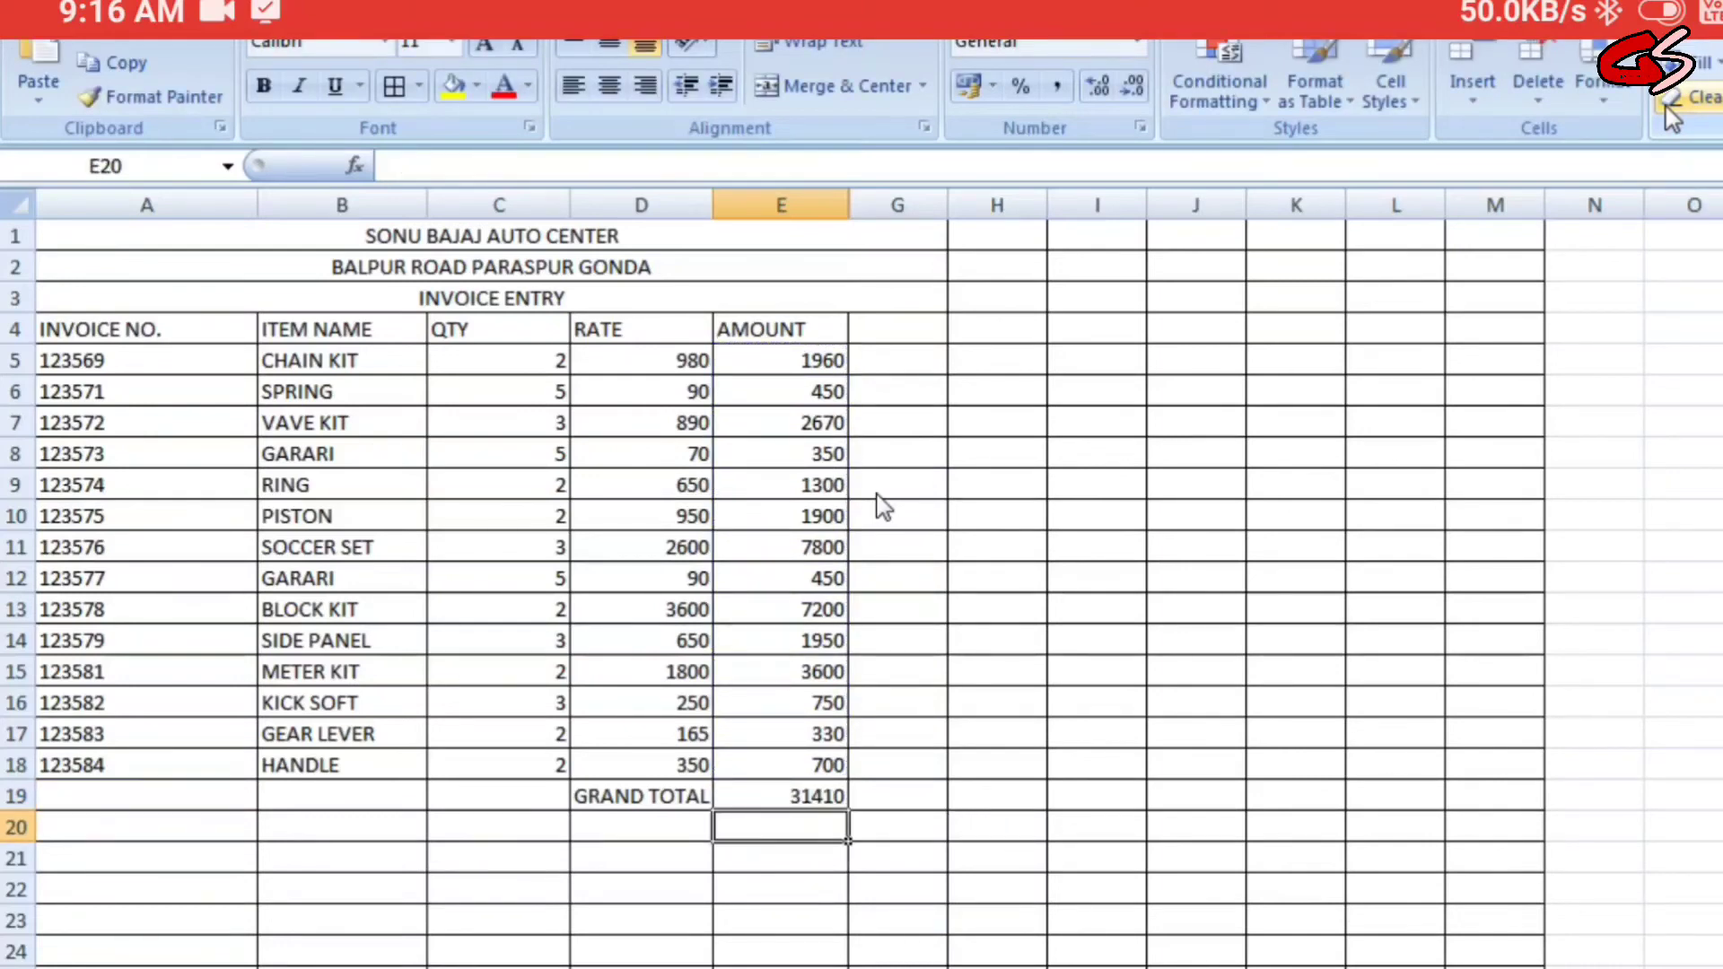
{"action": "left_click", "coordinate": [818, 792]}
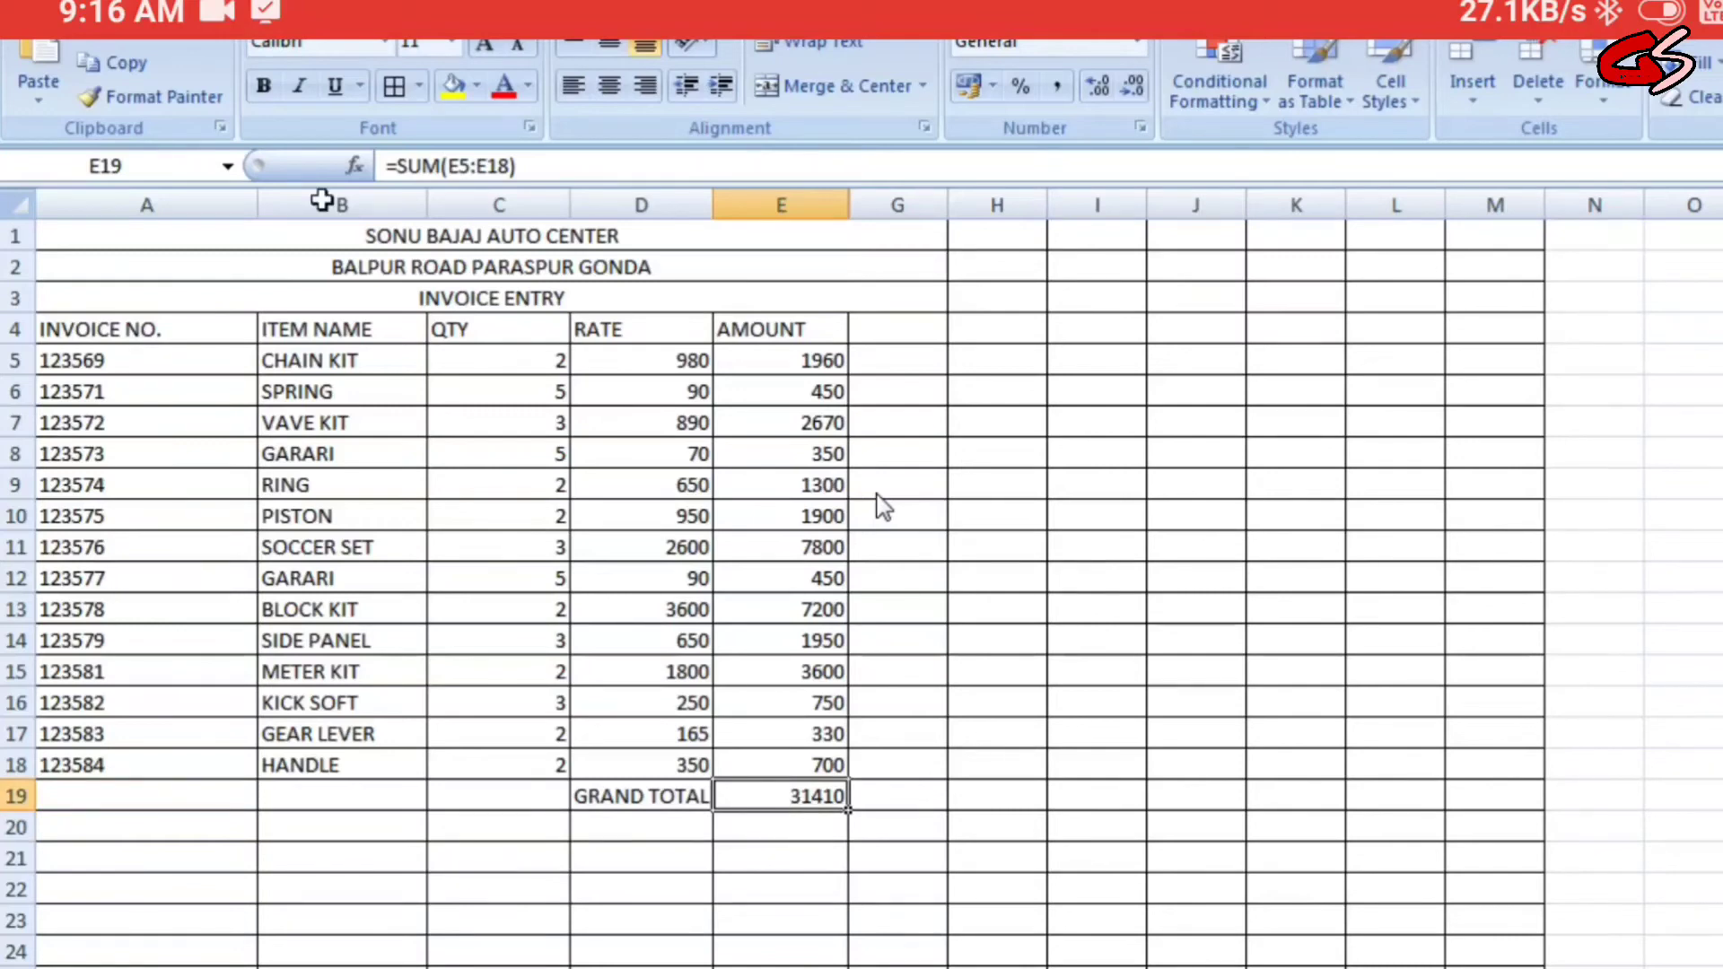
Step: Bold the 31410 total, the GRAND TOTAL label and the three title lines
{"action": "left_click", "coordinate": [269, 85]}
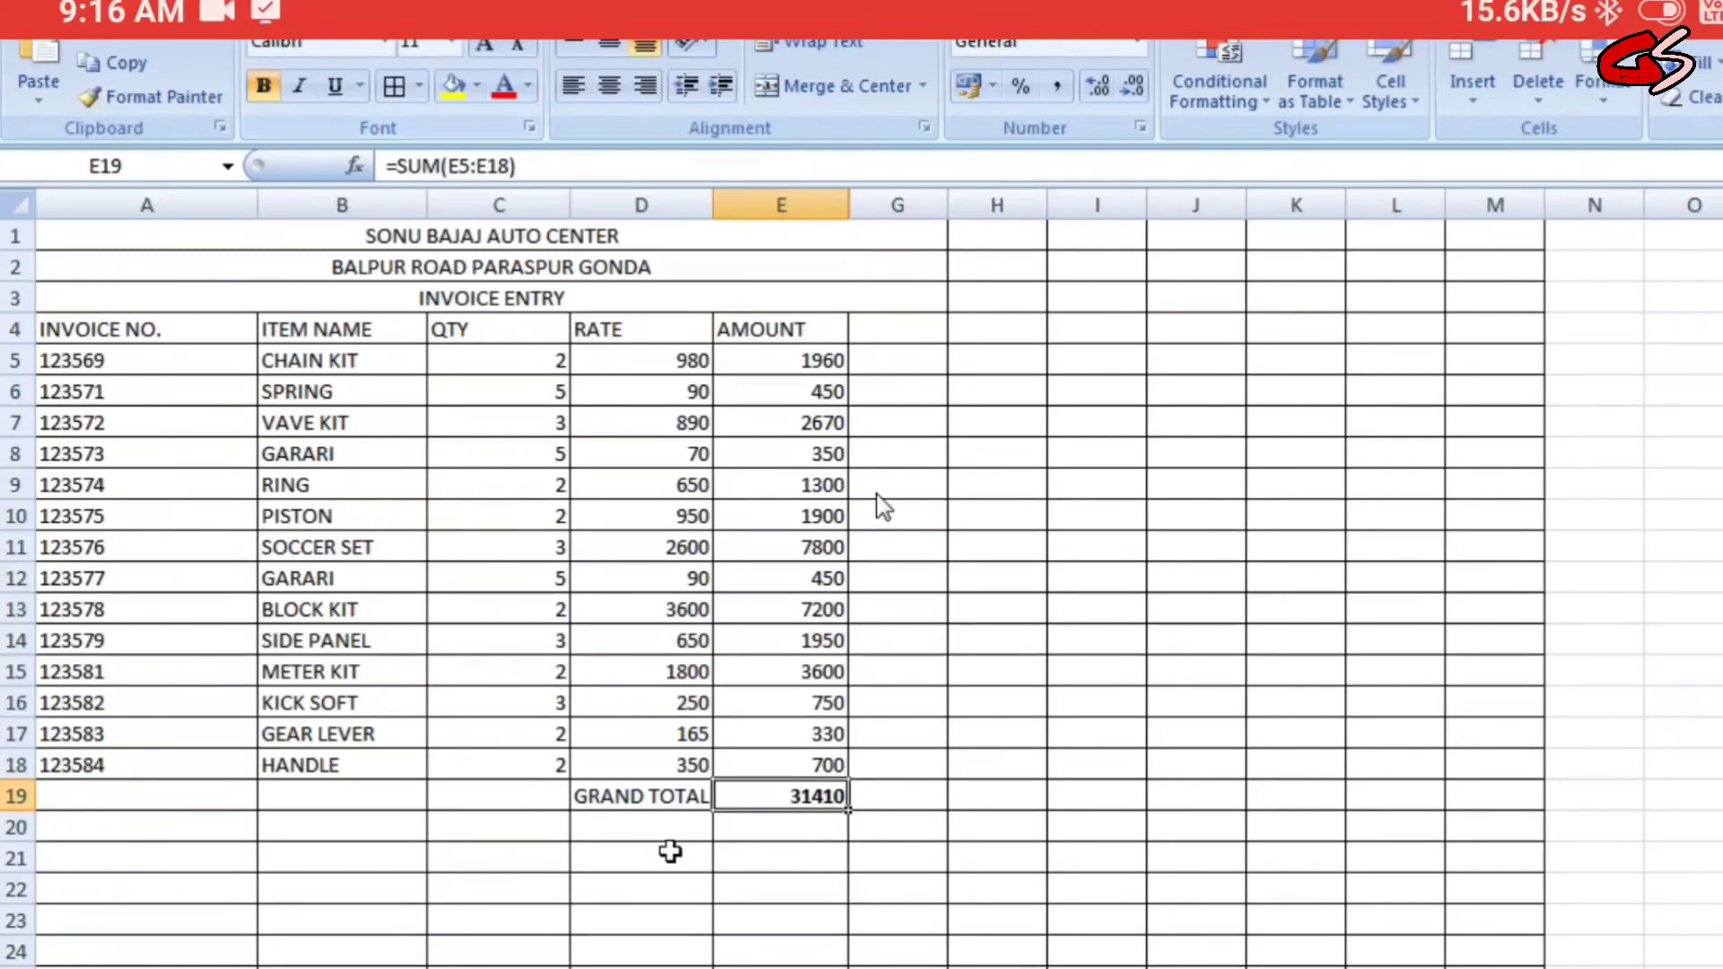
{"action": "left_click", "coordinate": [673, 802]}
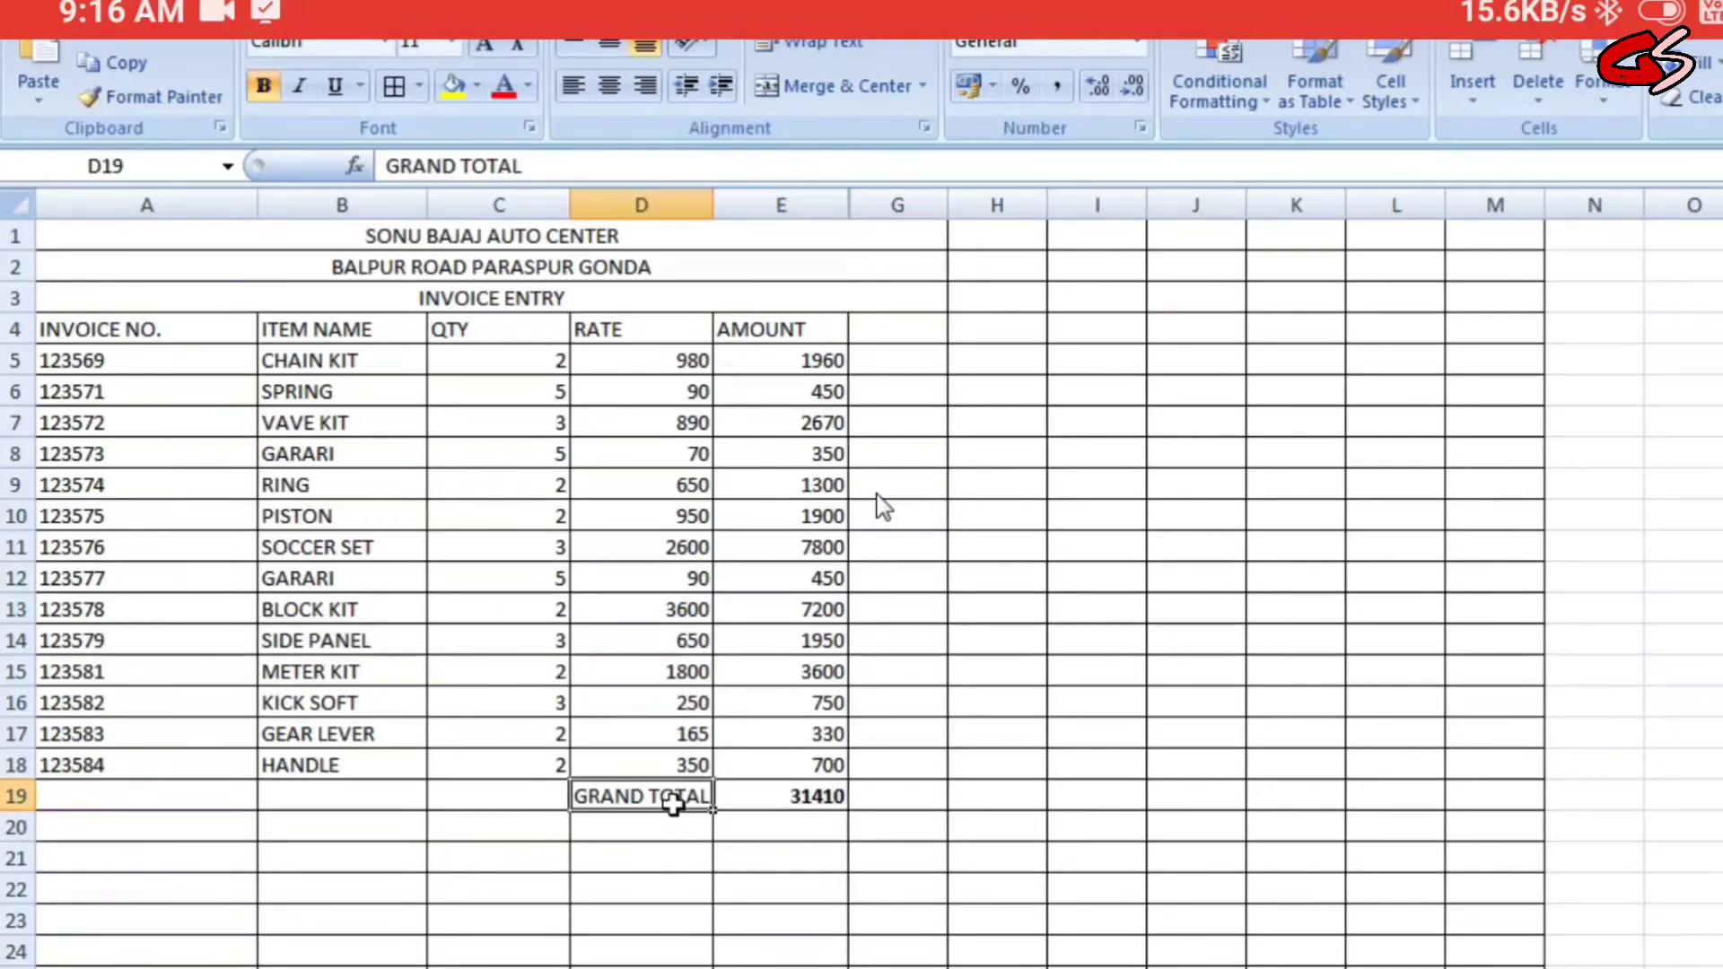
{"action": "left_click", "coordinate": [263, 86]}
{"action": "left_click", "coordinate": [978, 797]}
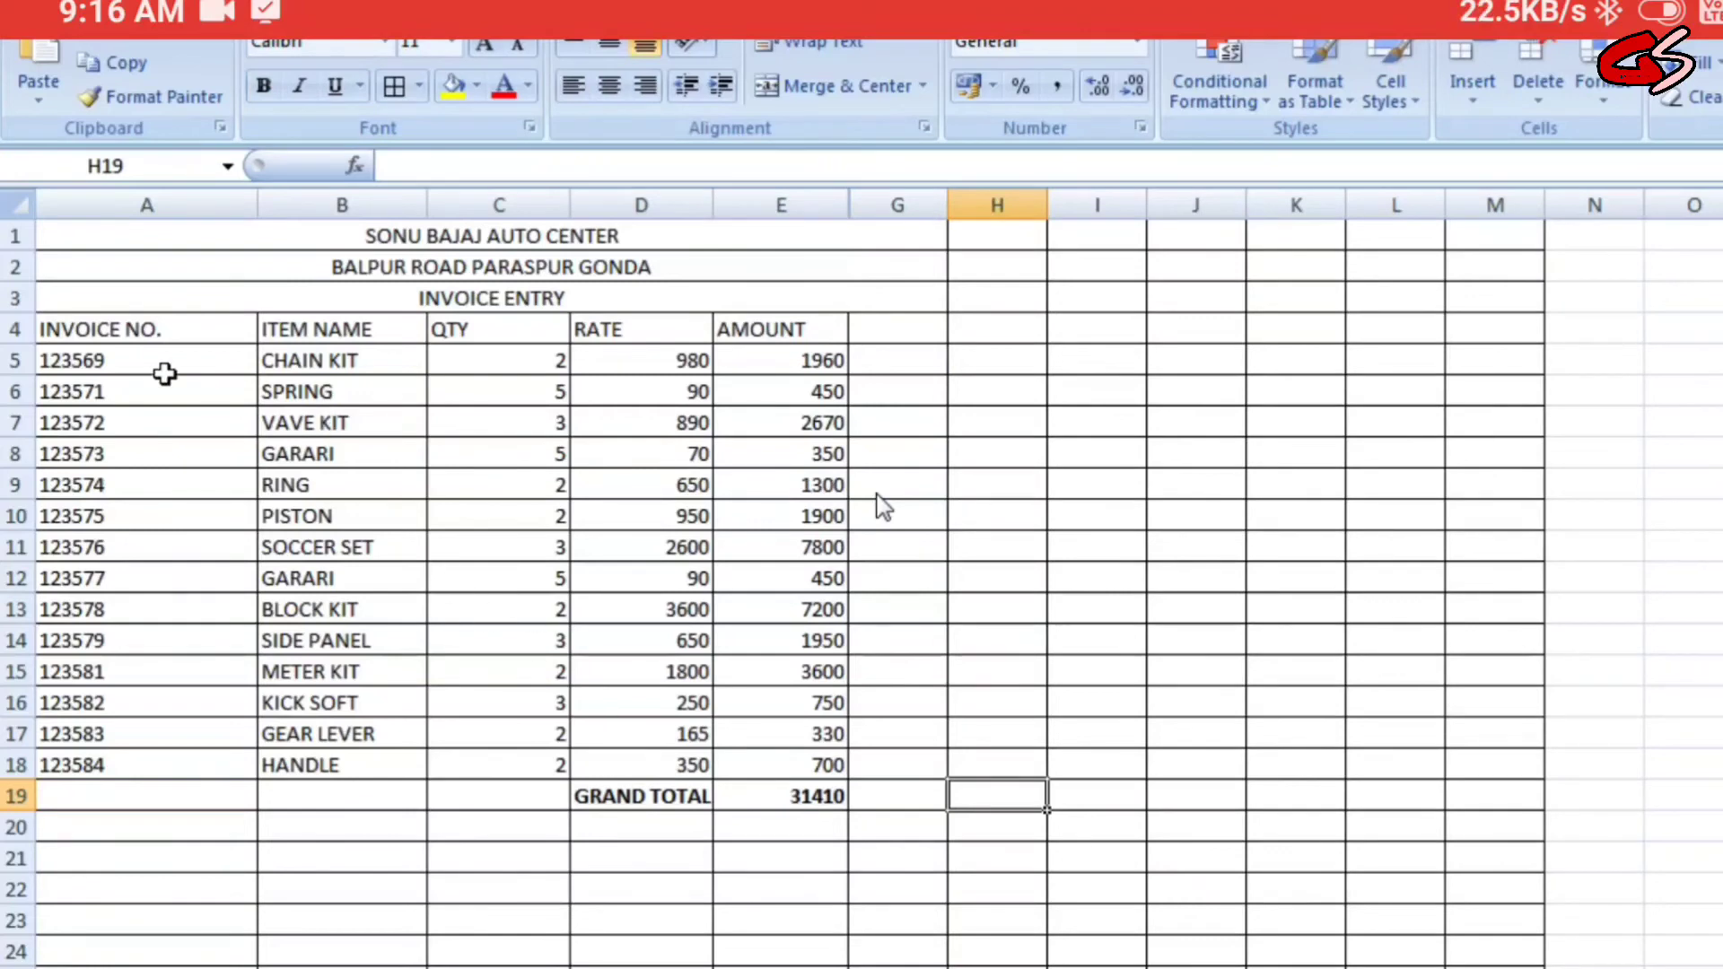
{"action": "left_click", "coordinate": [465, 240]}
{"action": "left_click_drag", "start_coordinate": [465, 240], "coordinate": [369, 295]}
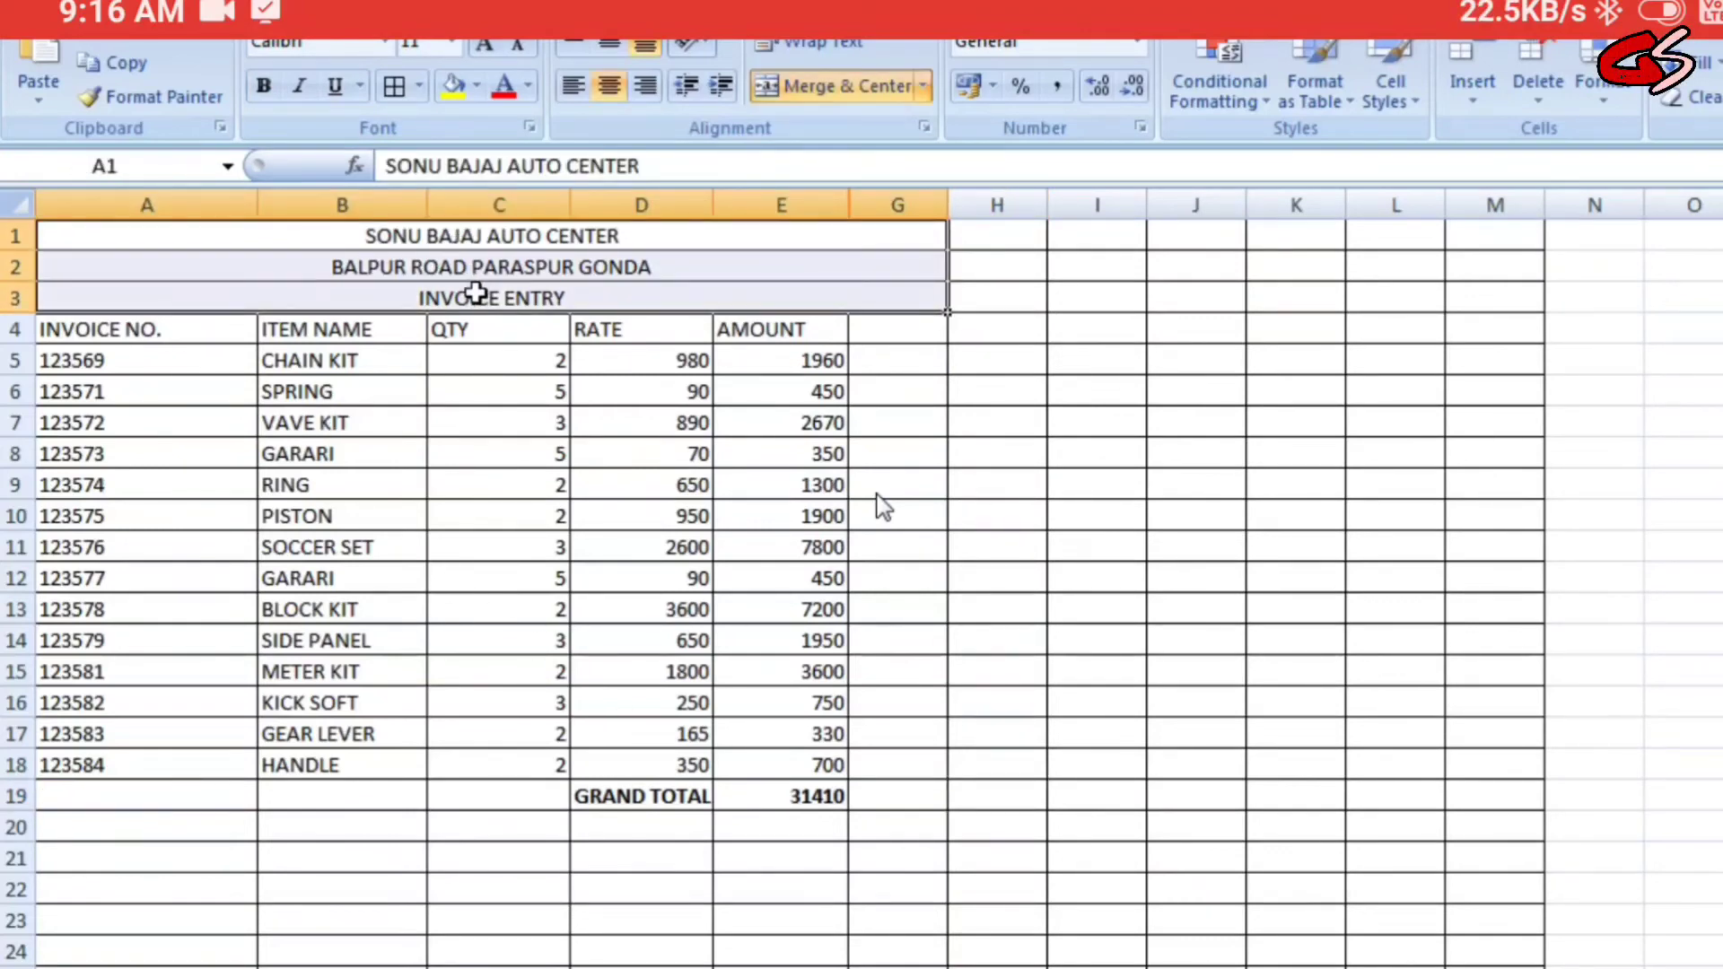
{"action": "left_click", "coordinate": [263, 86]}
{"action": "left_click", "coordinate": [414, 433]}
Step: Bold the header row INVOICE NO. to AMOUNT and select the invoice number cells
{"action": "left_click_drag", "start_coordinate": [188, 328], "coordinate": [799, 339]}
{"action": "left_click", "coordinate": [263, 85]}
{"action": "left_click", "coordinate": [277, 483]}
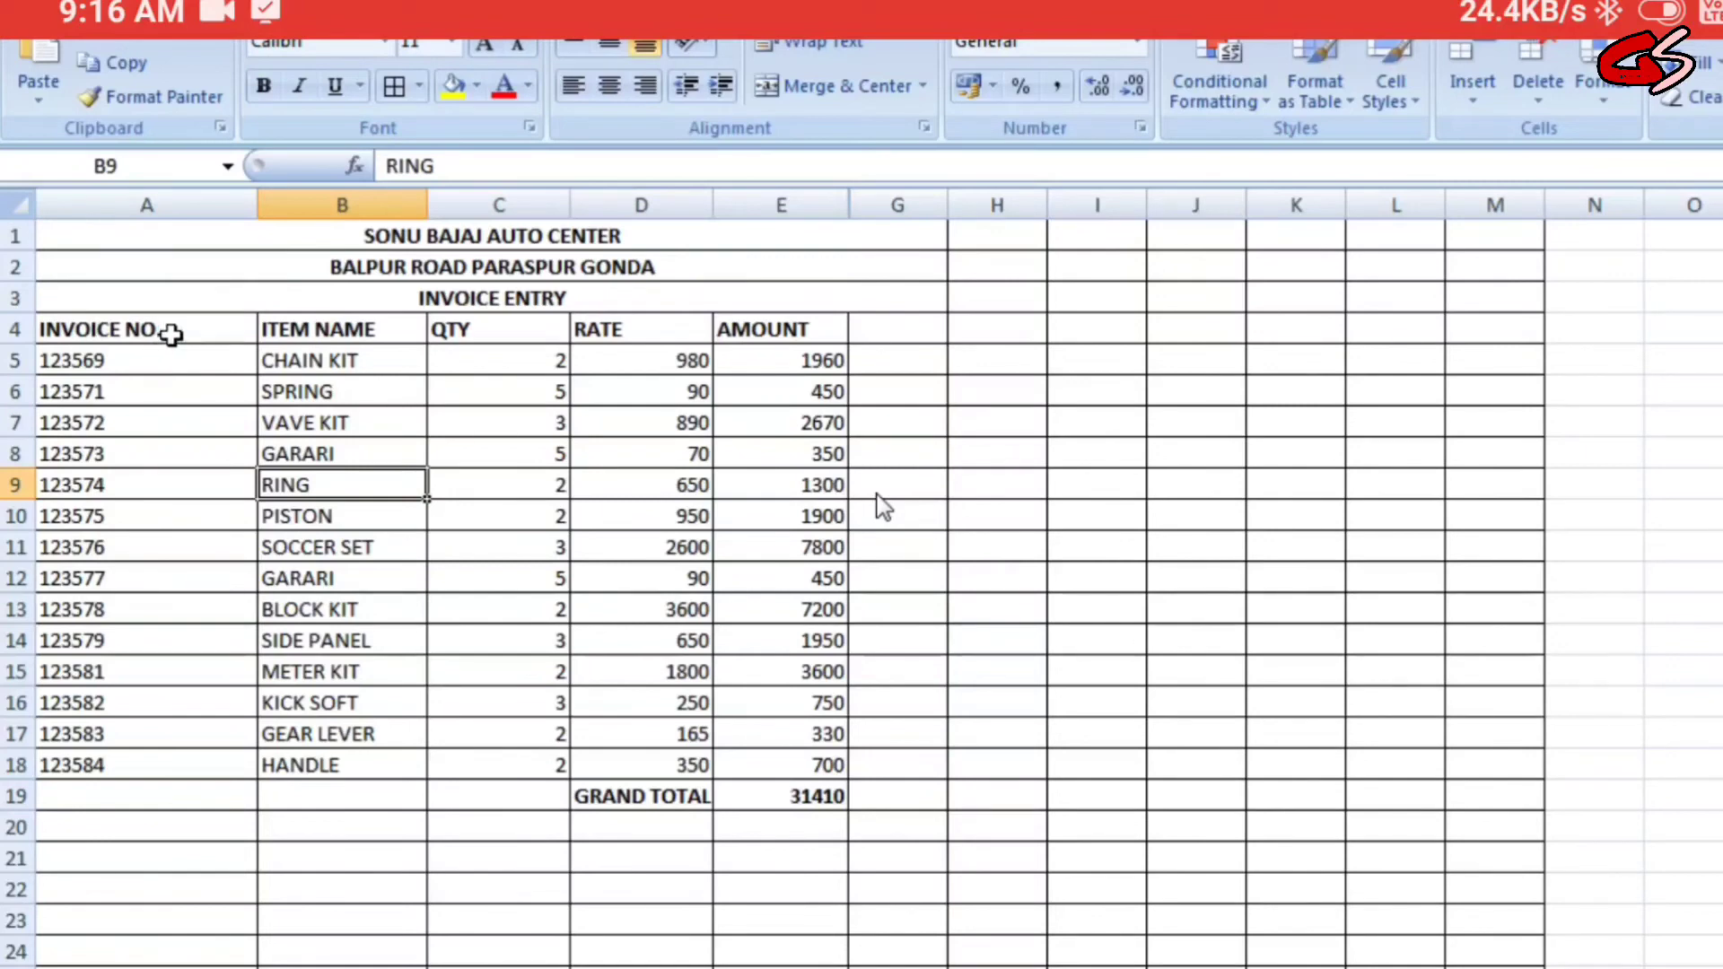
{"action": "left_click_drag", "start_coordinate": [166, 330], "coordinate": [166, 794]}
{"action": "left_click", "coordinate": [399, 824]}
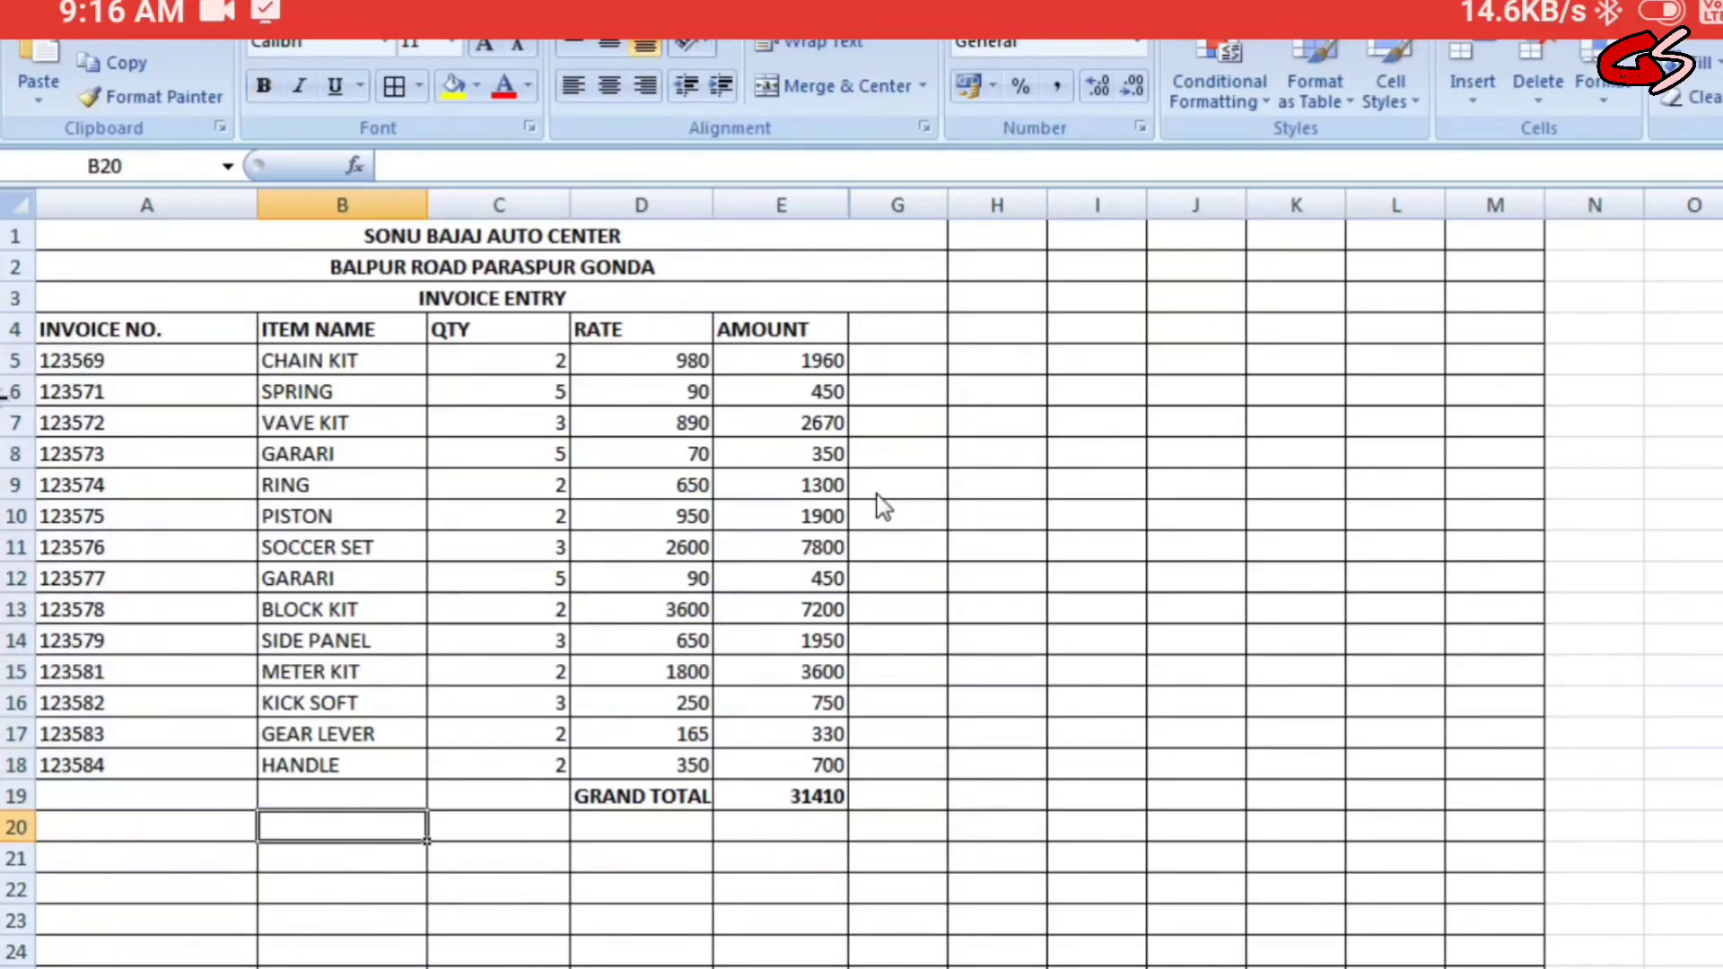
{"action": "left_click_drag", "start_coordinate": [151, 331], "coordinate": [108, 762]}
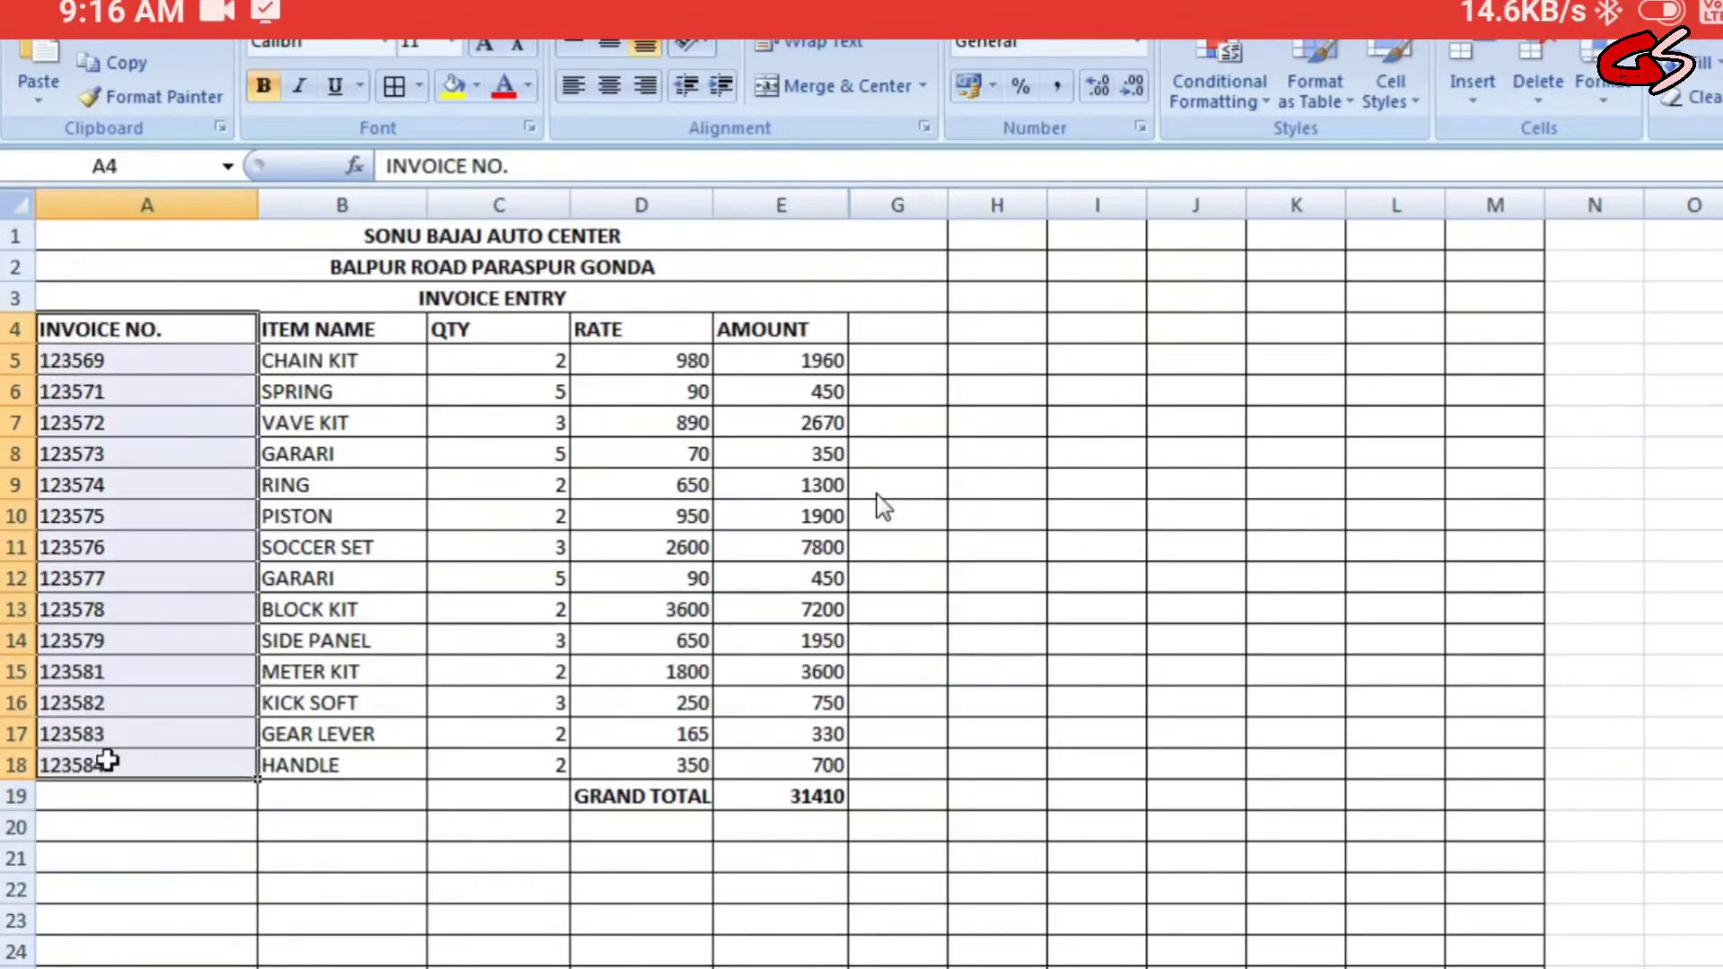
Step: Fill the INVOICE NO. column olive green and the ITEM NAME column blue
{"action": "left_click", "coordinate": [477, 86]}
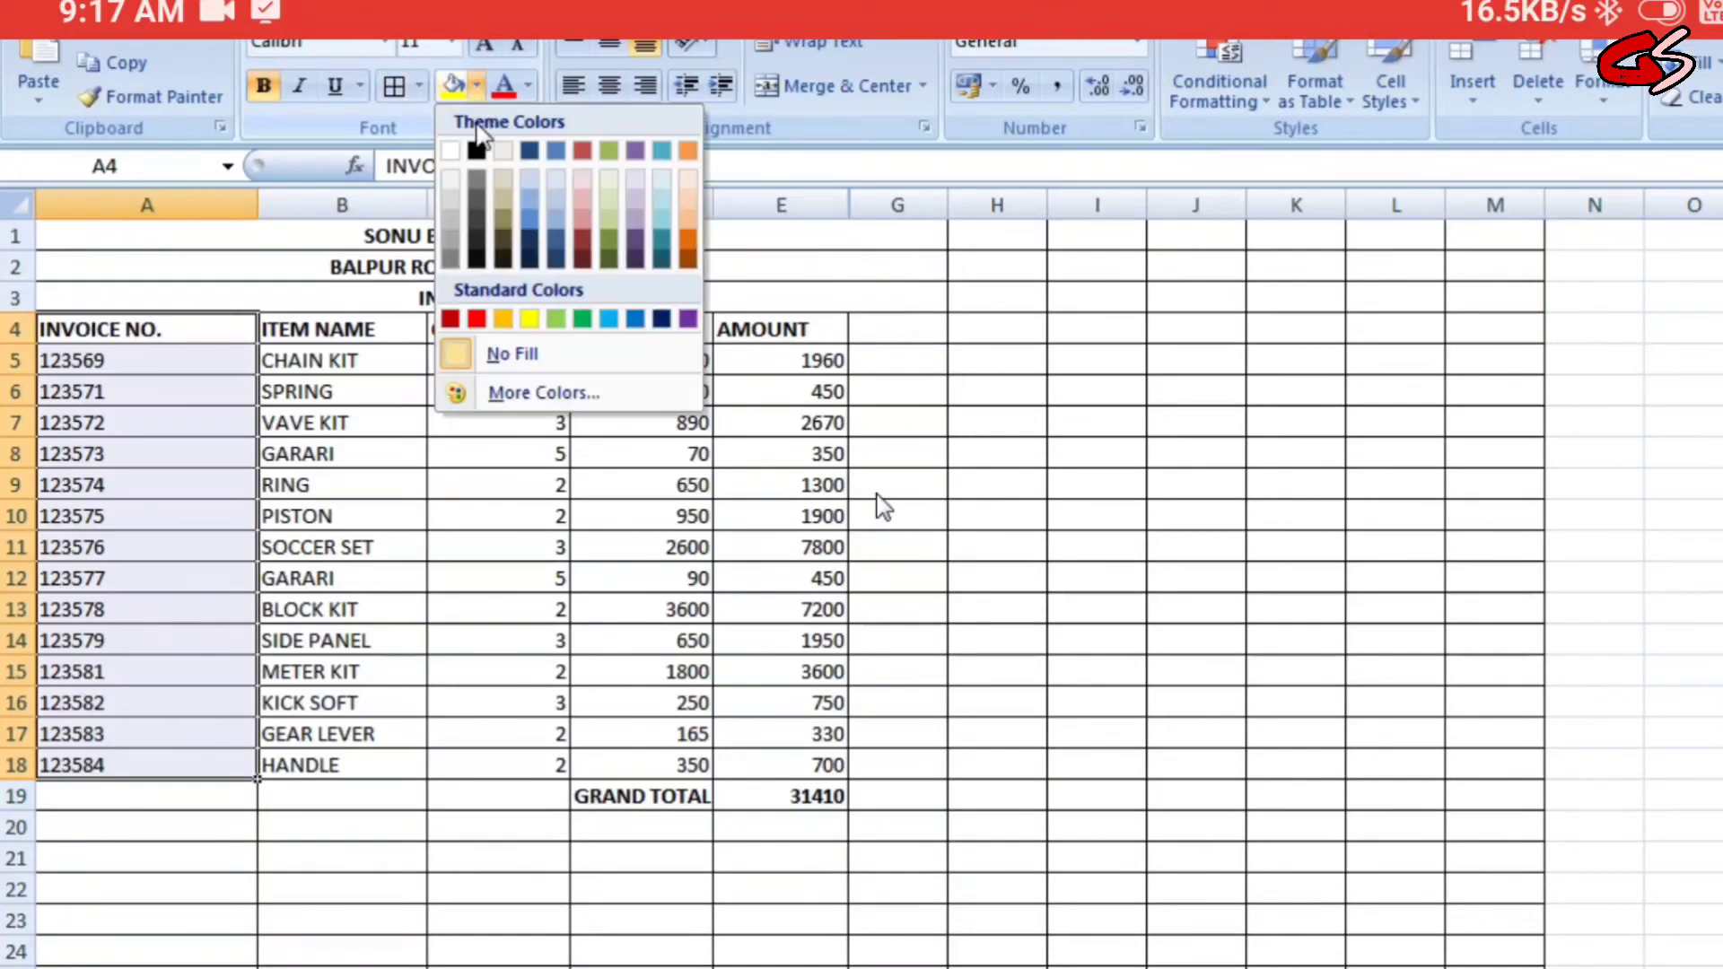
{"action": "left_click", "coordinate": [610, 242]}
{"action": "left_click", "coordinate": [467, 575]}
{"action": "left_click_drag", "start_coordinate": [355, 330], "coordinate": [358, 754]}
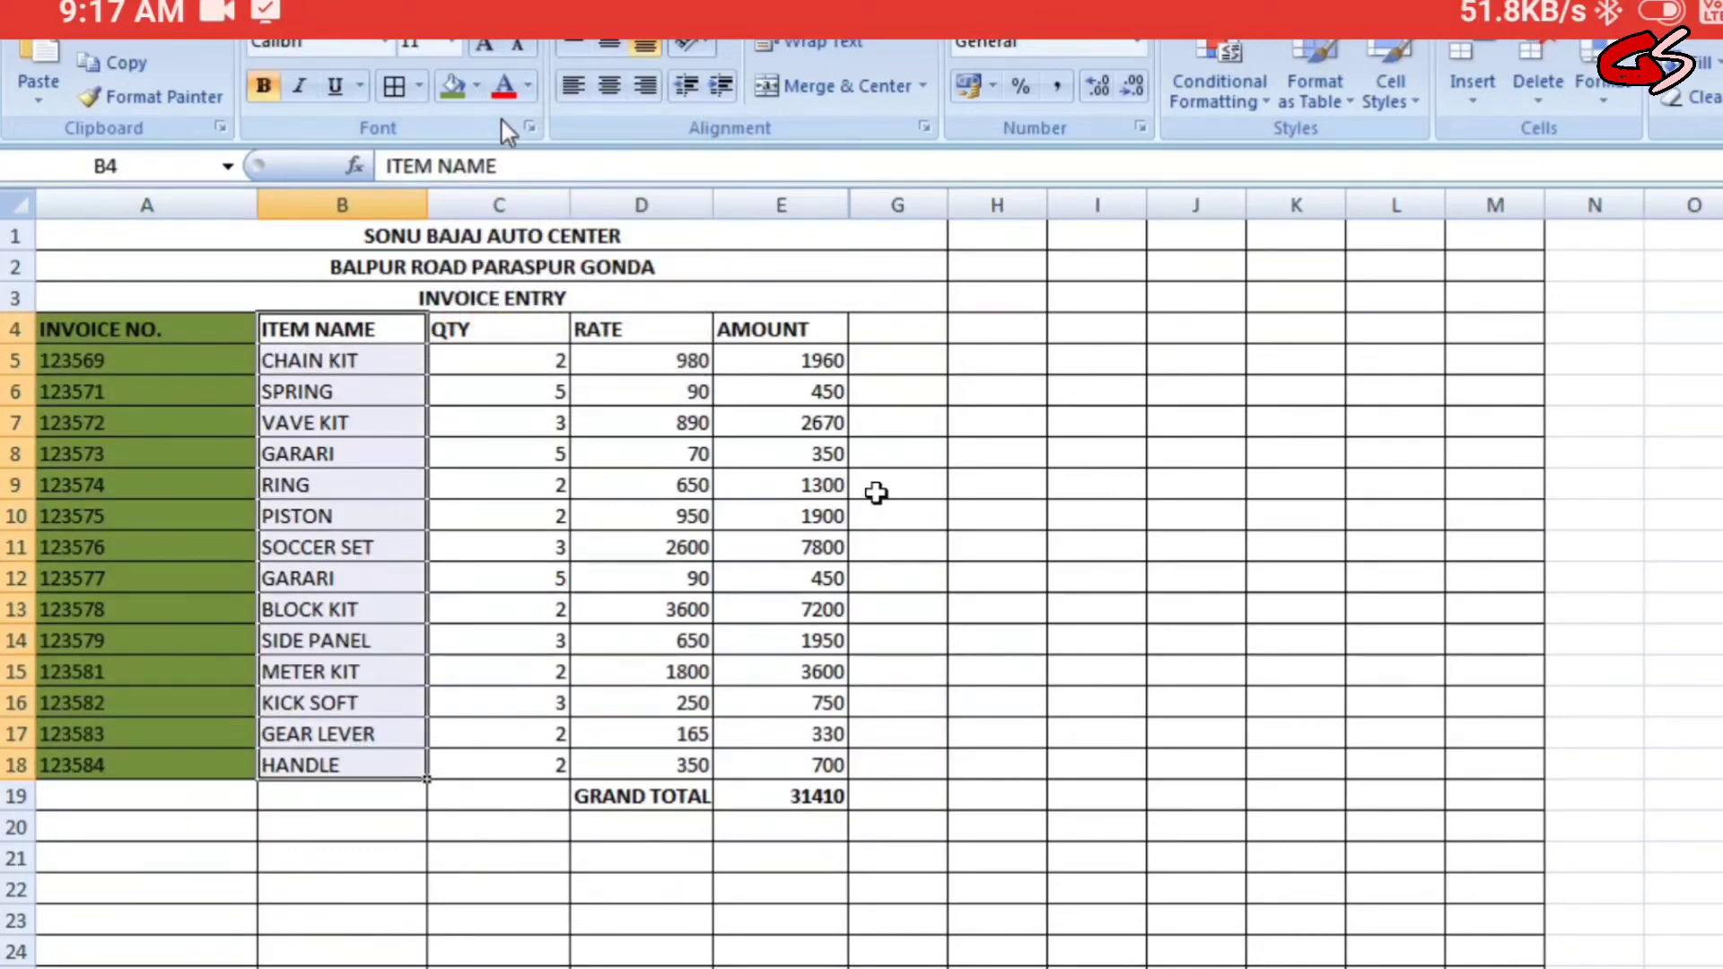
{"action": "left_click", "coordinate": [477, 85]}
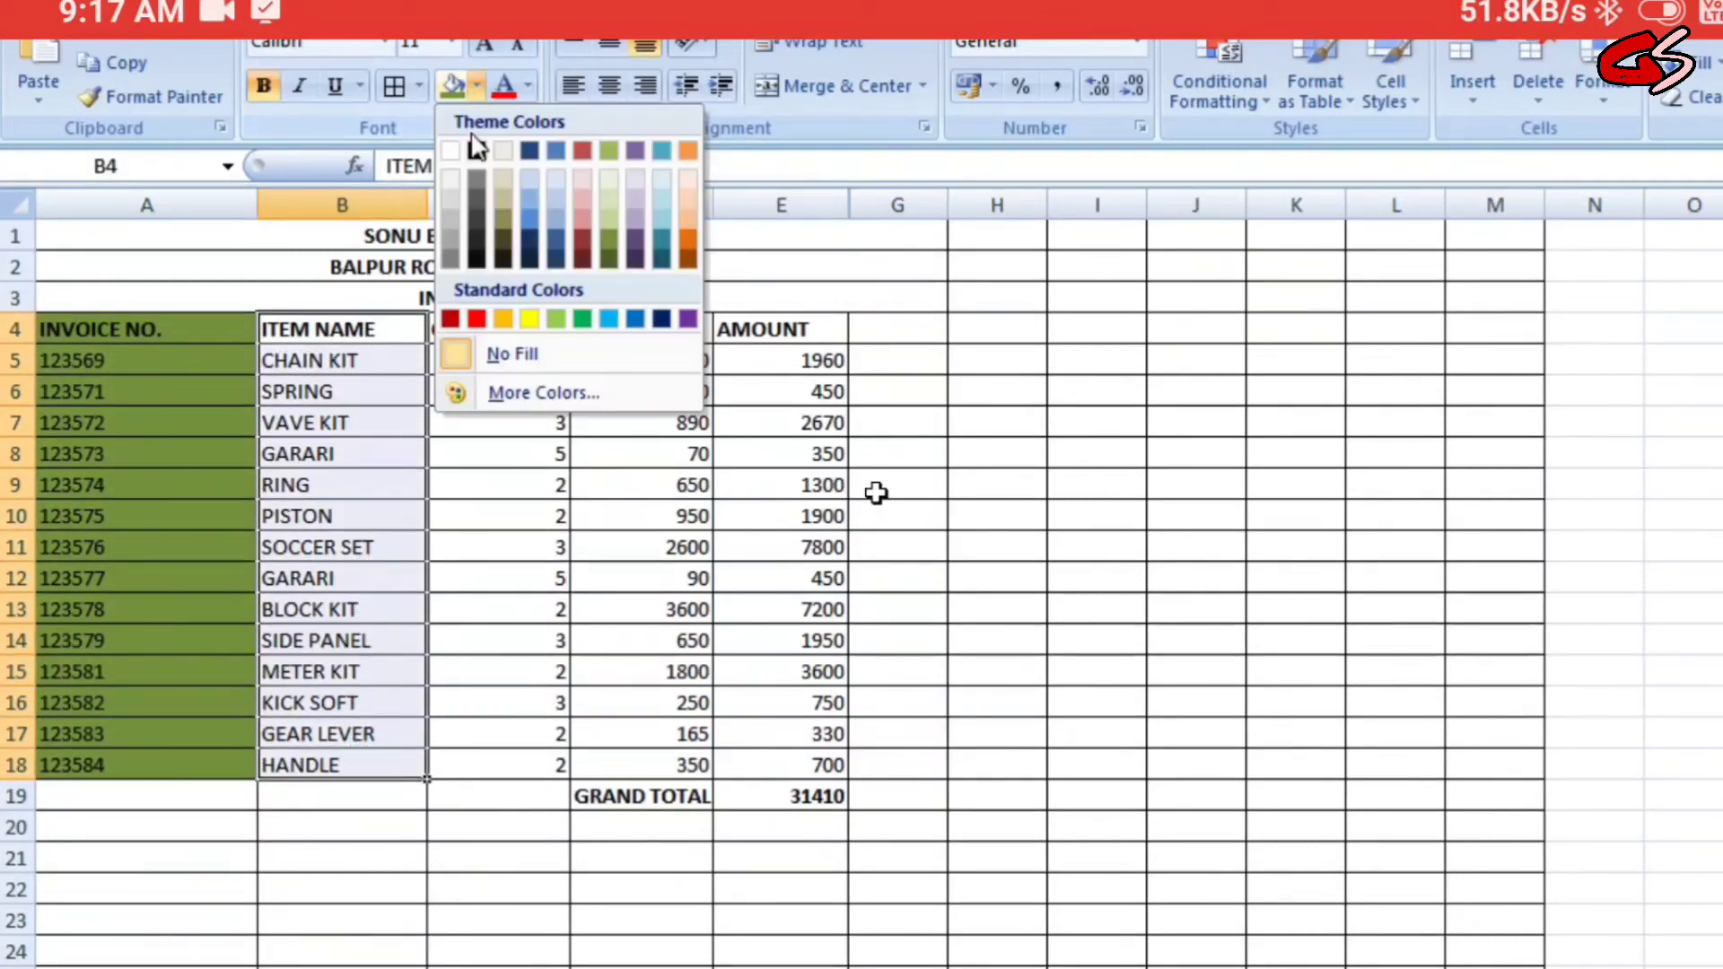
{"action": "left_click", "coordinate": [557, 151]}
Step: Fill the QTY column green and the RATE column blue
{"action": "left_click_drag", "start_coordinate": [504, 323], "coordinate": [498, 769]}
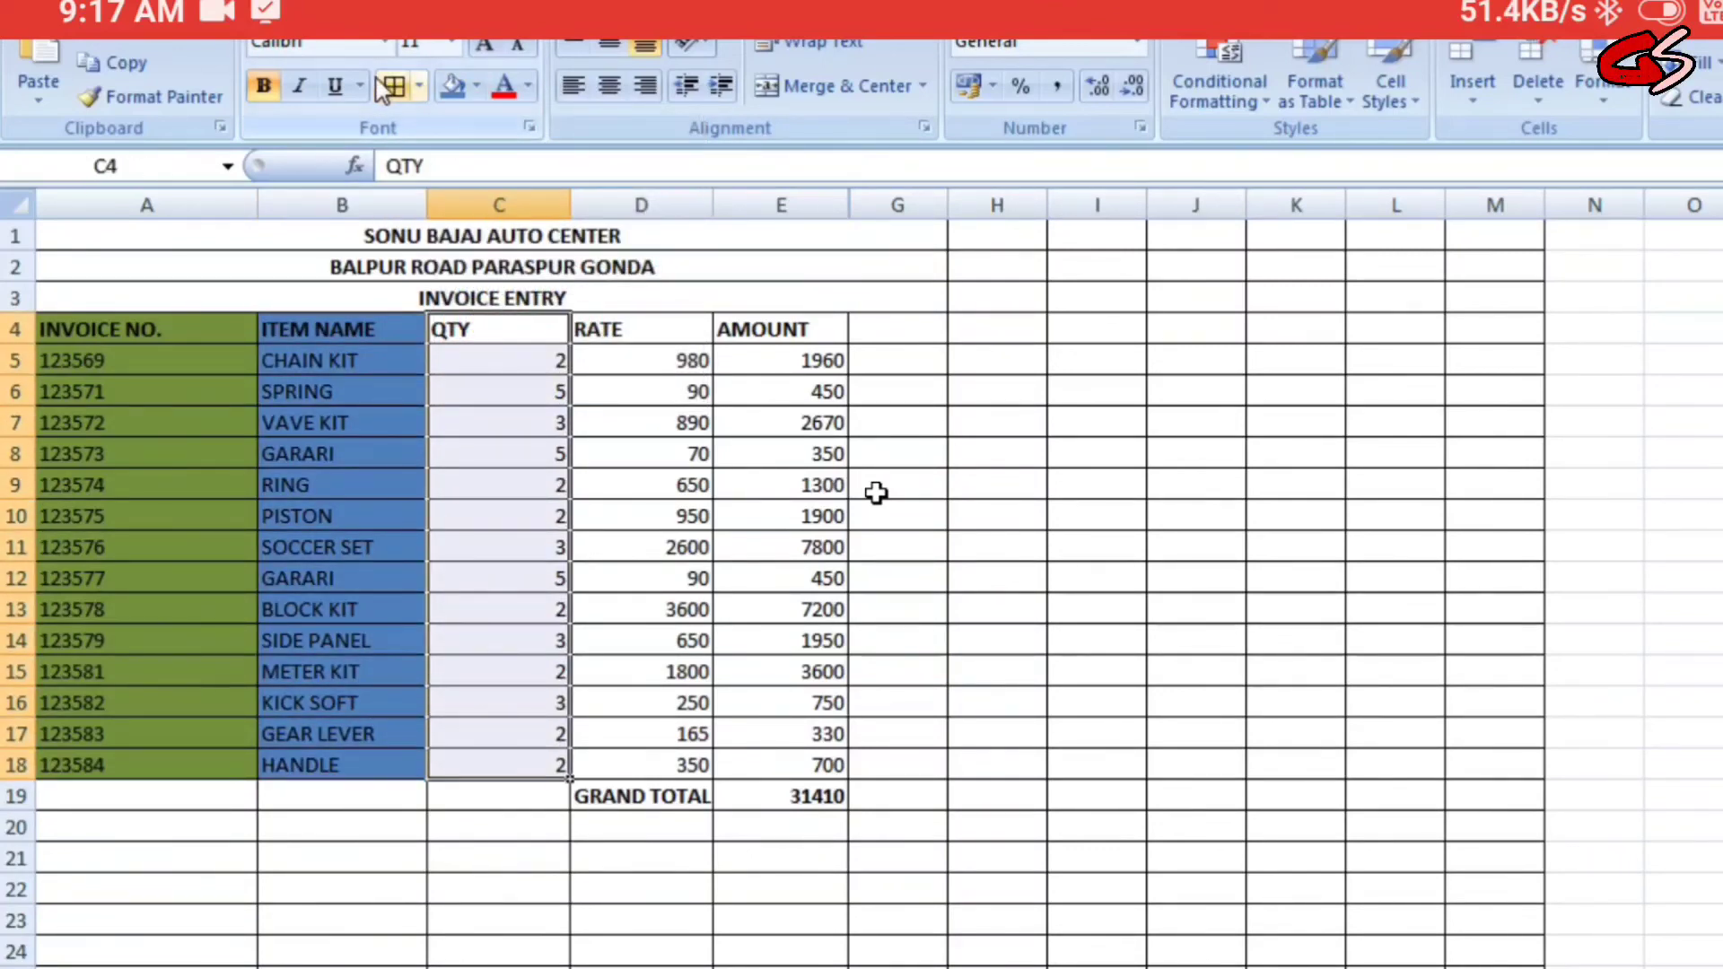
{"action": "left_click", "coordinate": [480, 88]}
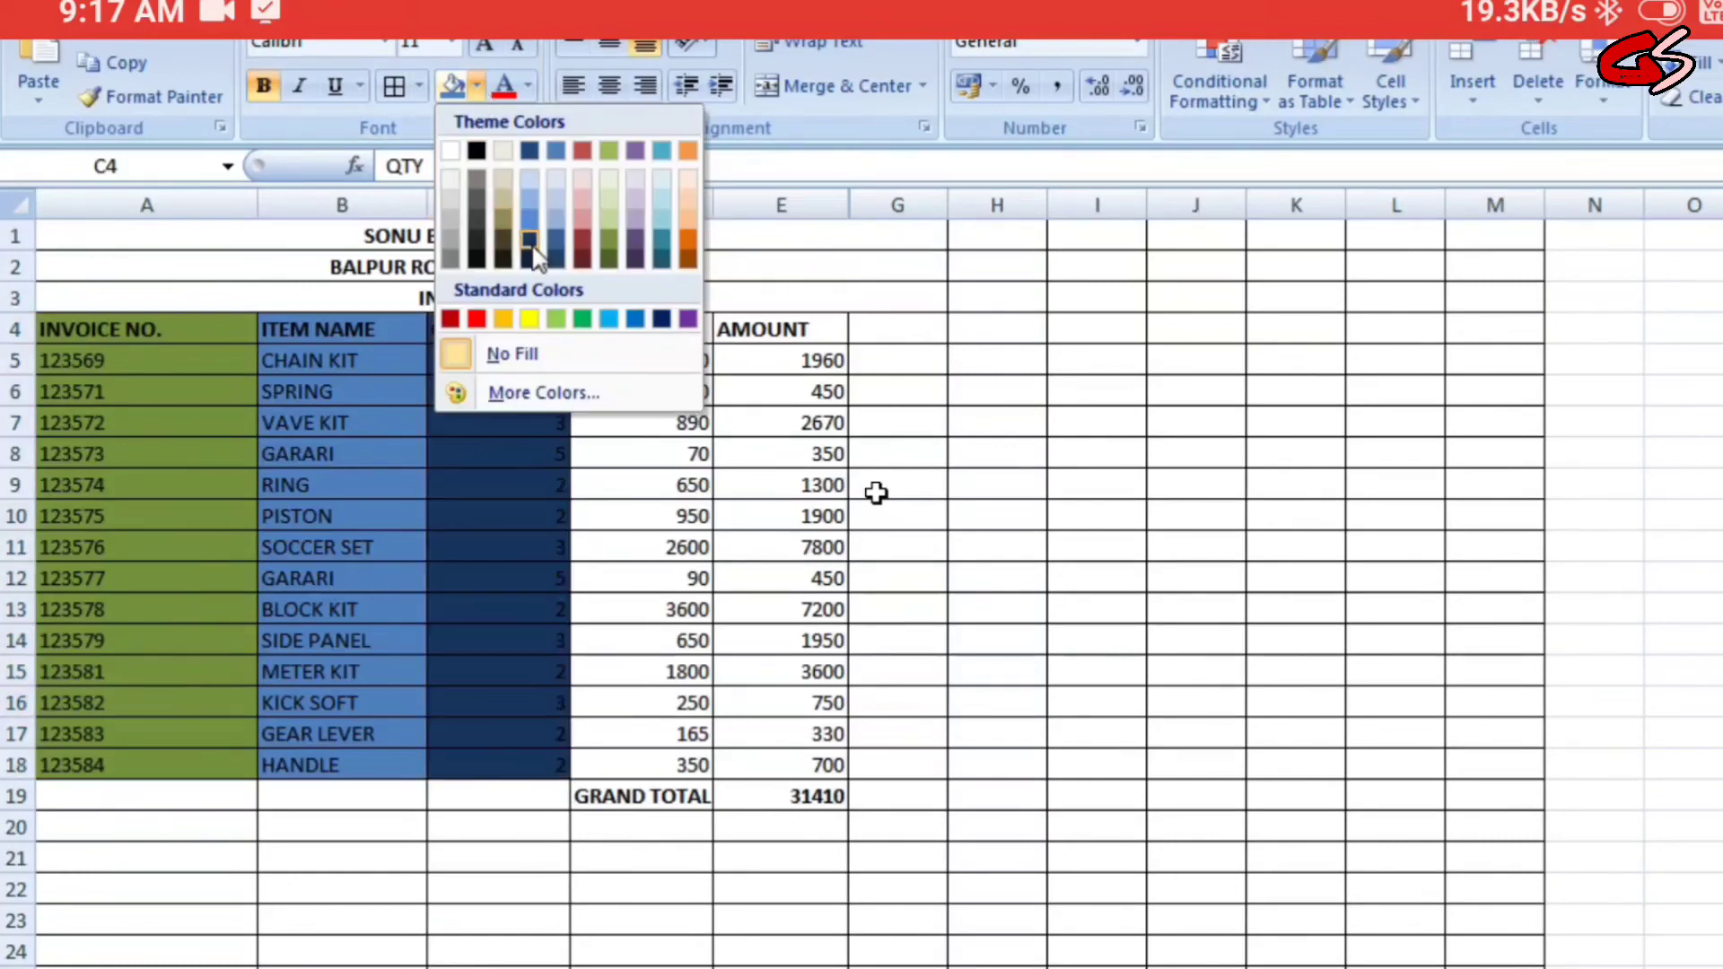
{"action": "left_click", "coordinate": [616, 244]}
{"action": "left_click_drag", "start_coordinate": [644, 332], "coordinate": [634, 761]}
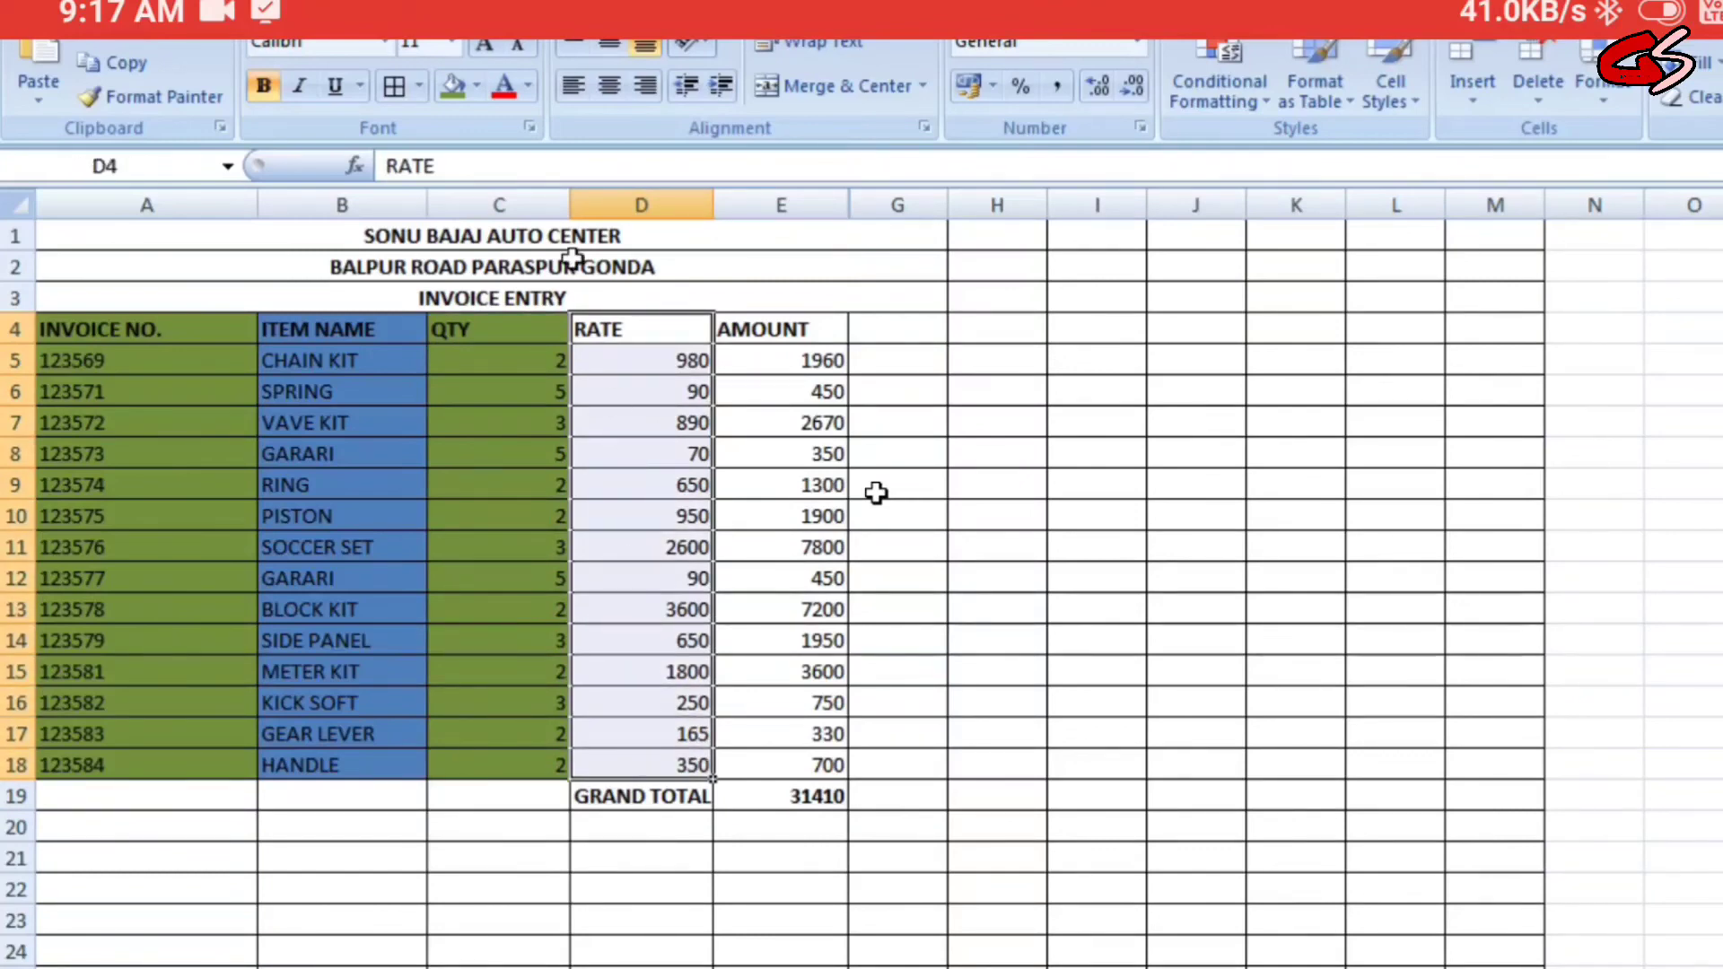
{"action": "left_click", "coordinate": [478, 86]}
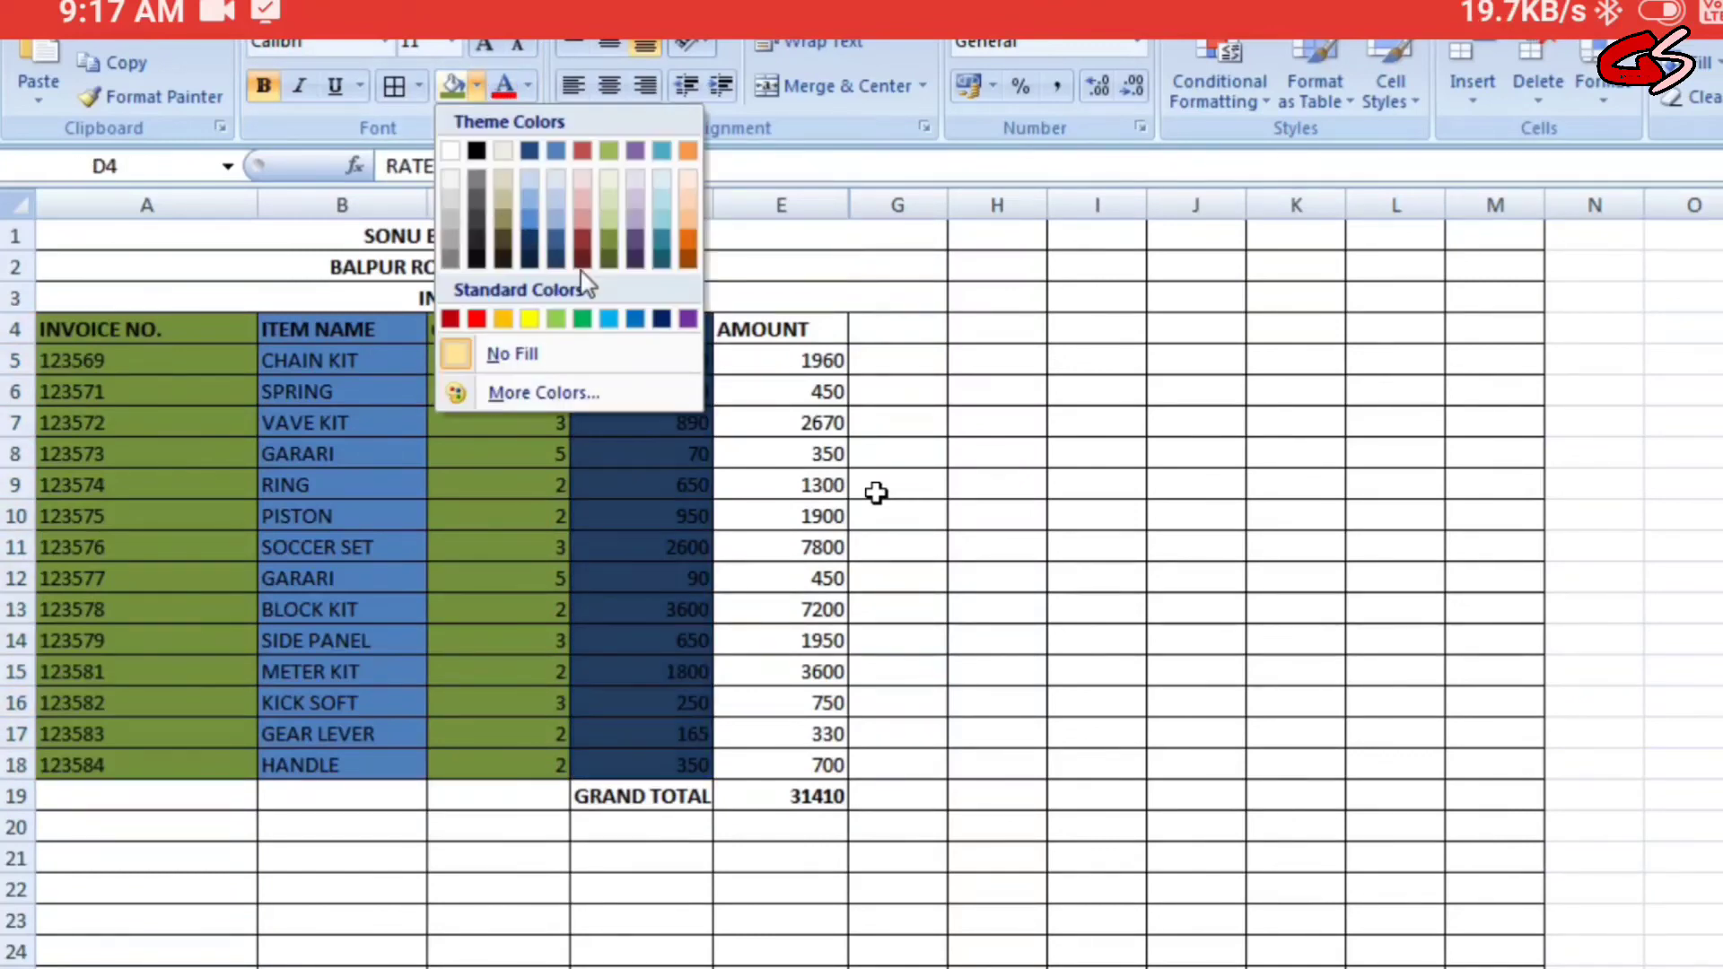
{"action": "left_click", "coordinate": [531, 240]}
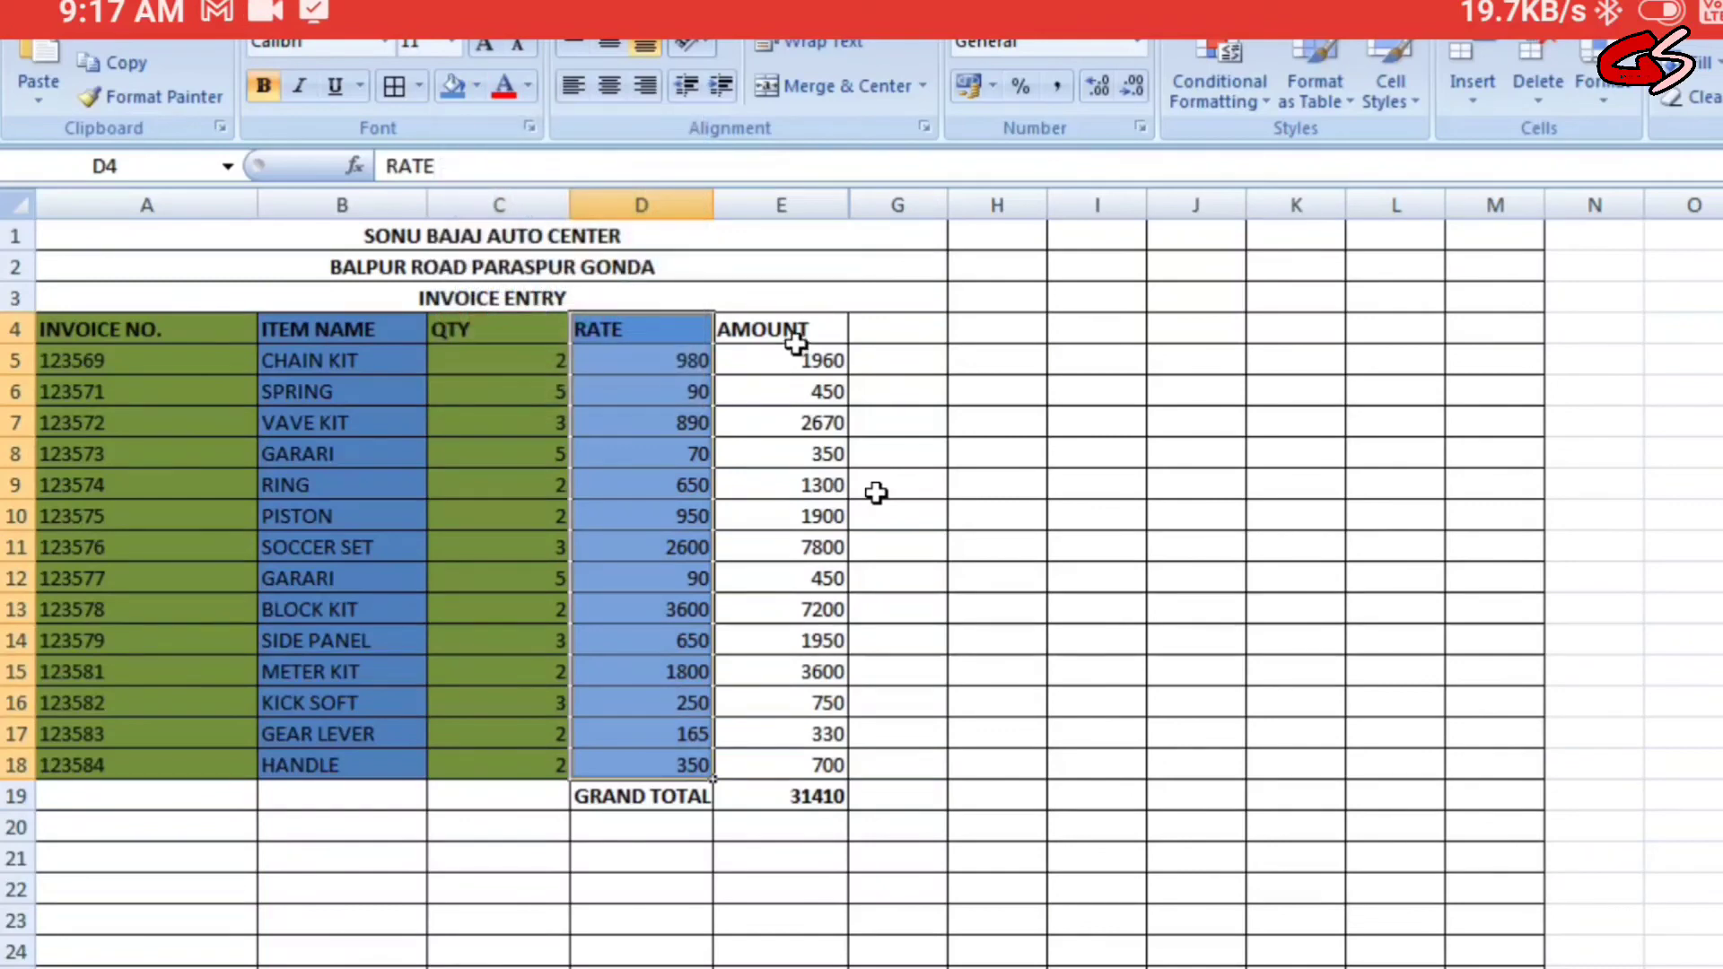
Step: Fill the AMOUNT column cells E4:E18 green
{"action": "left_click_drag", "start_coordinate": [782, 337], "coordinate": [774, 762]}
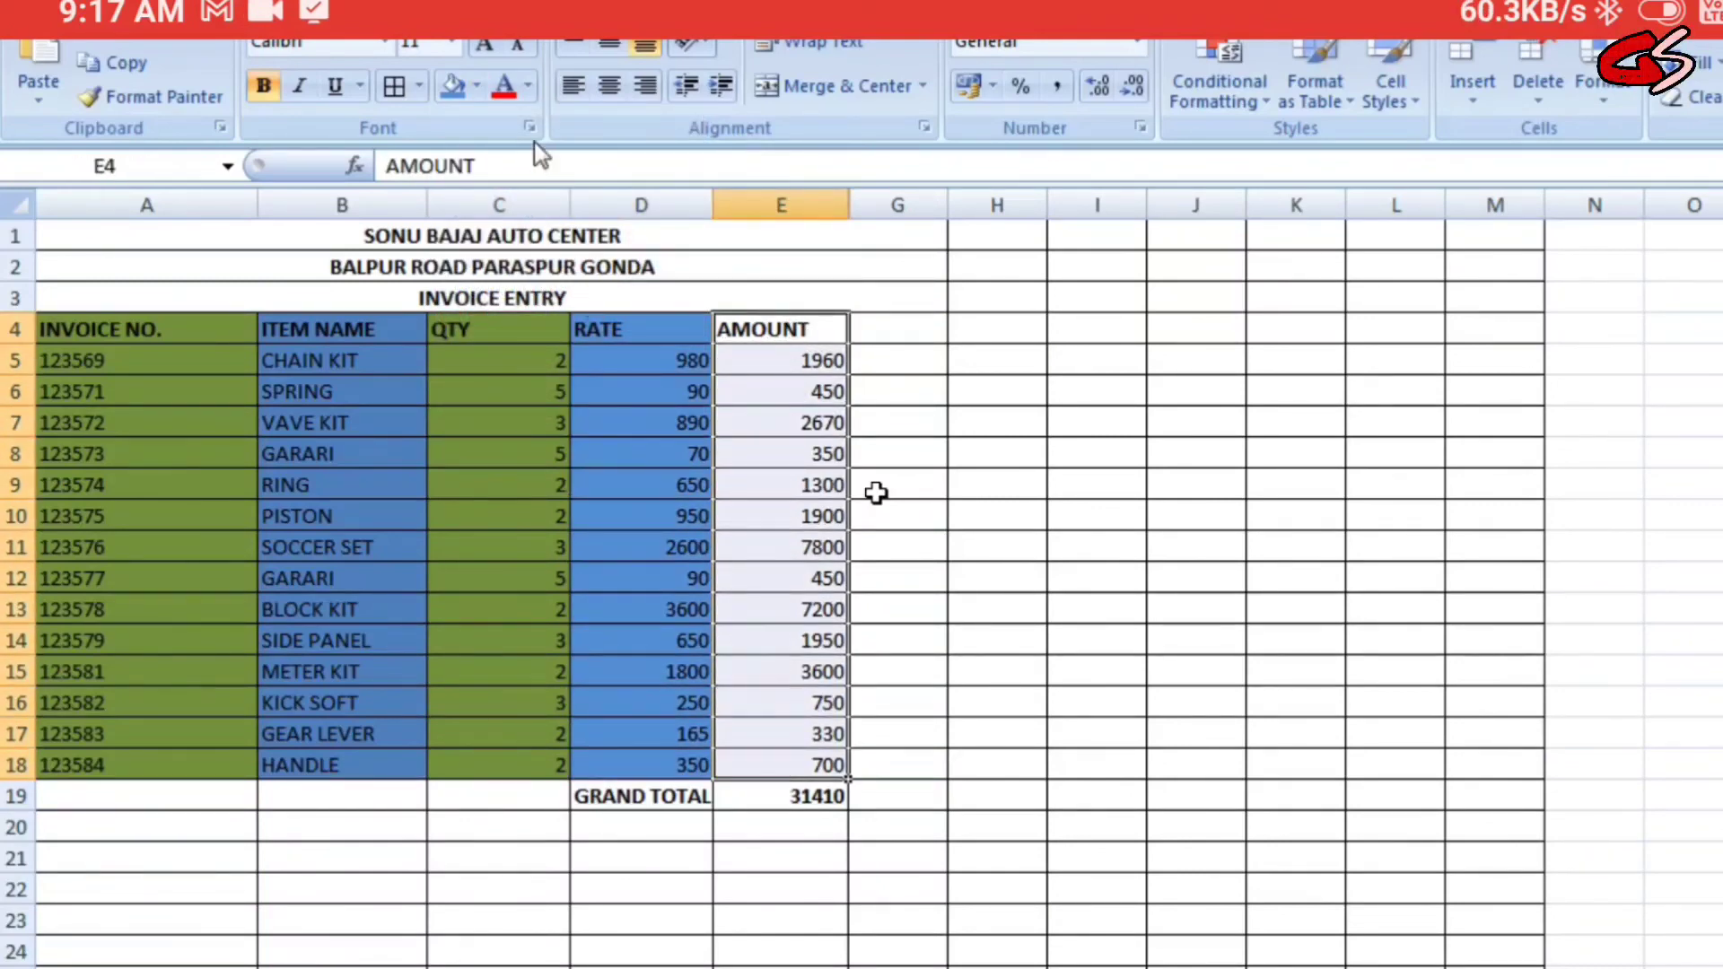
{"action": "left_click", "coordinate": [478, 86]}
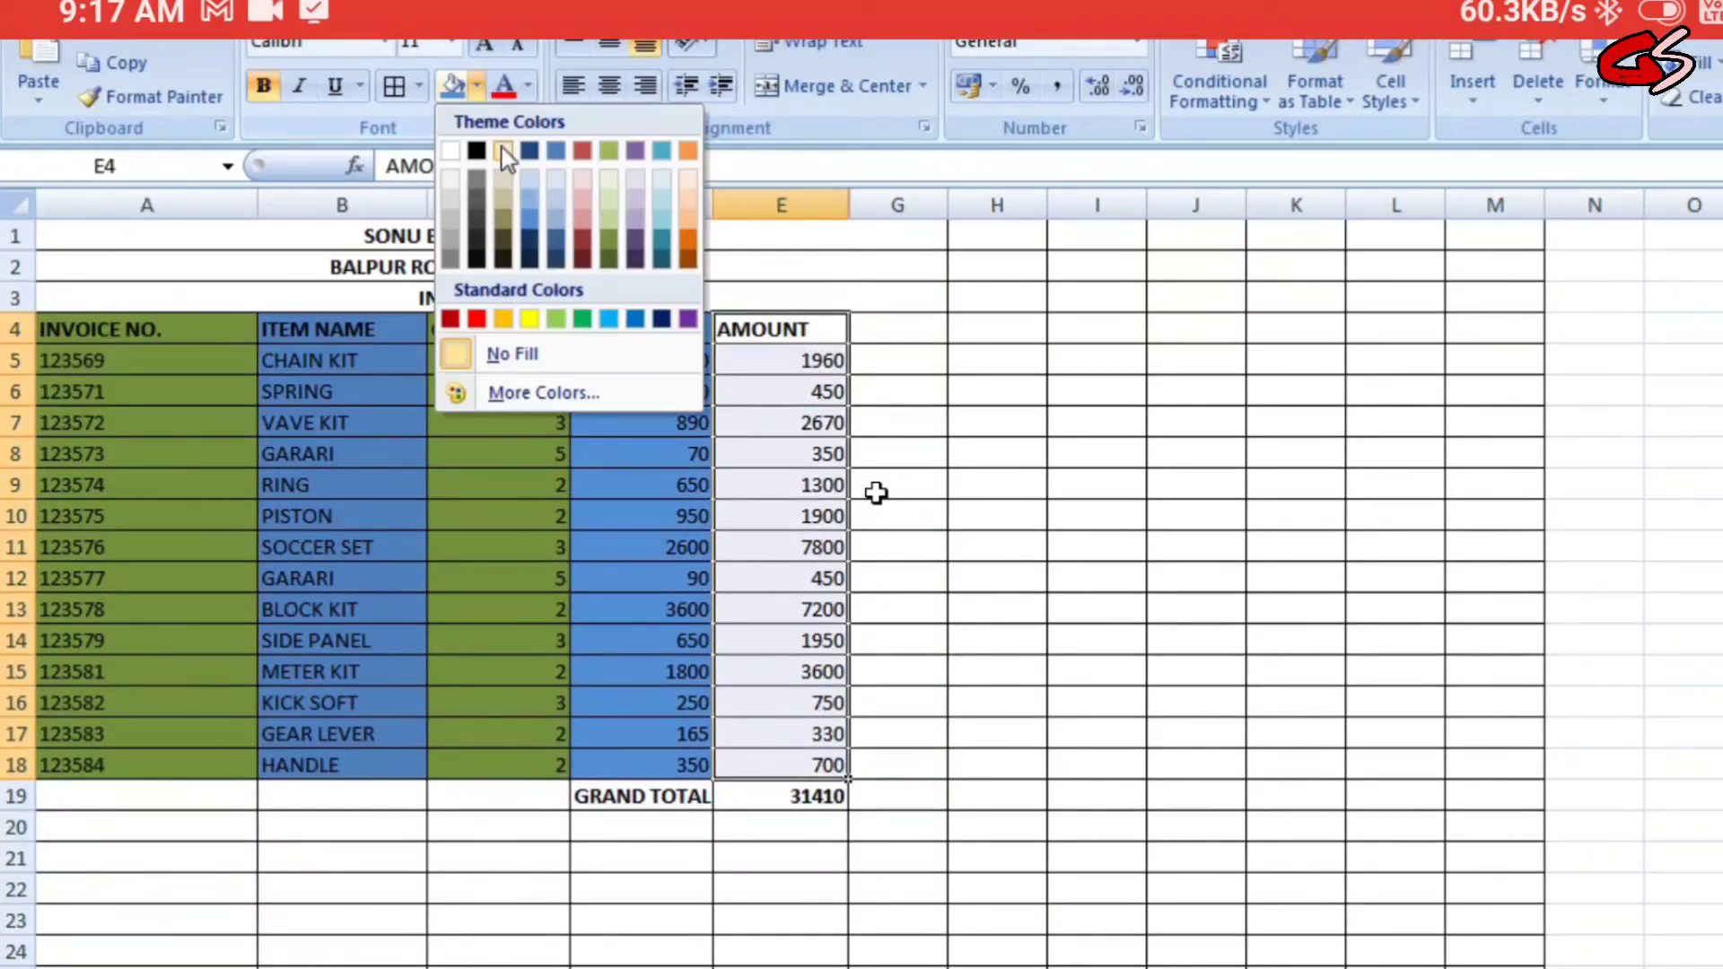
{"action": "left_click", "coordinate": [606, 249]}
{"action": "left_click", "coordinate": [973, 612]}
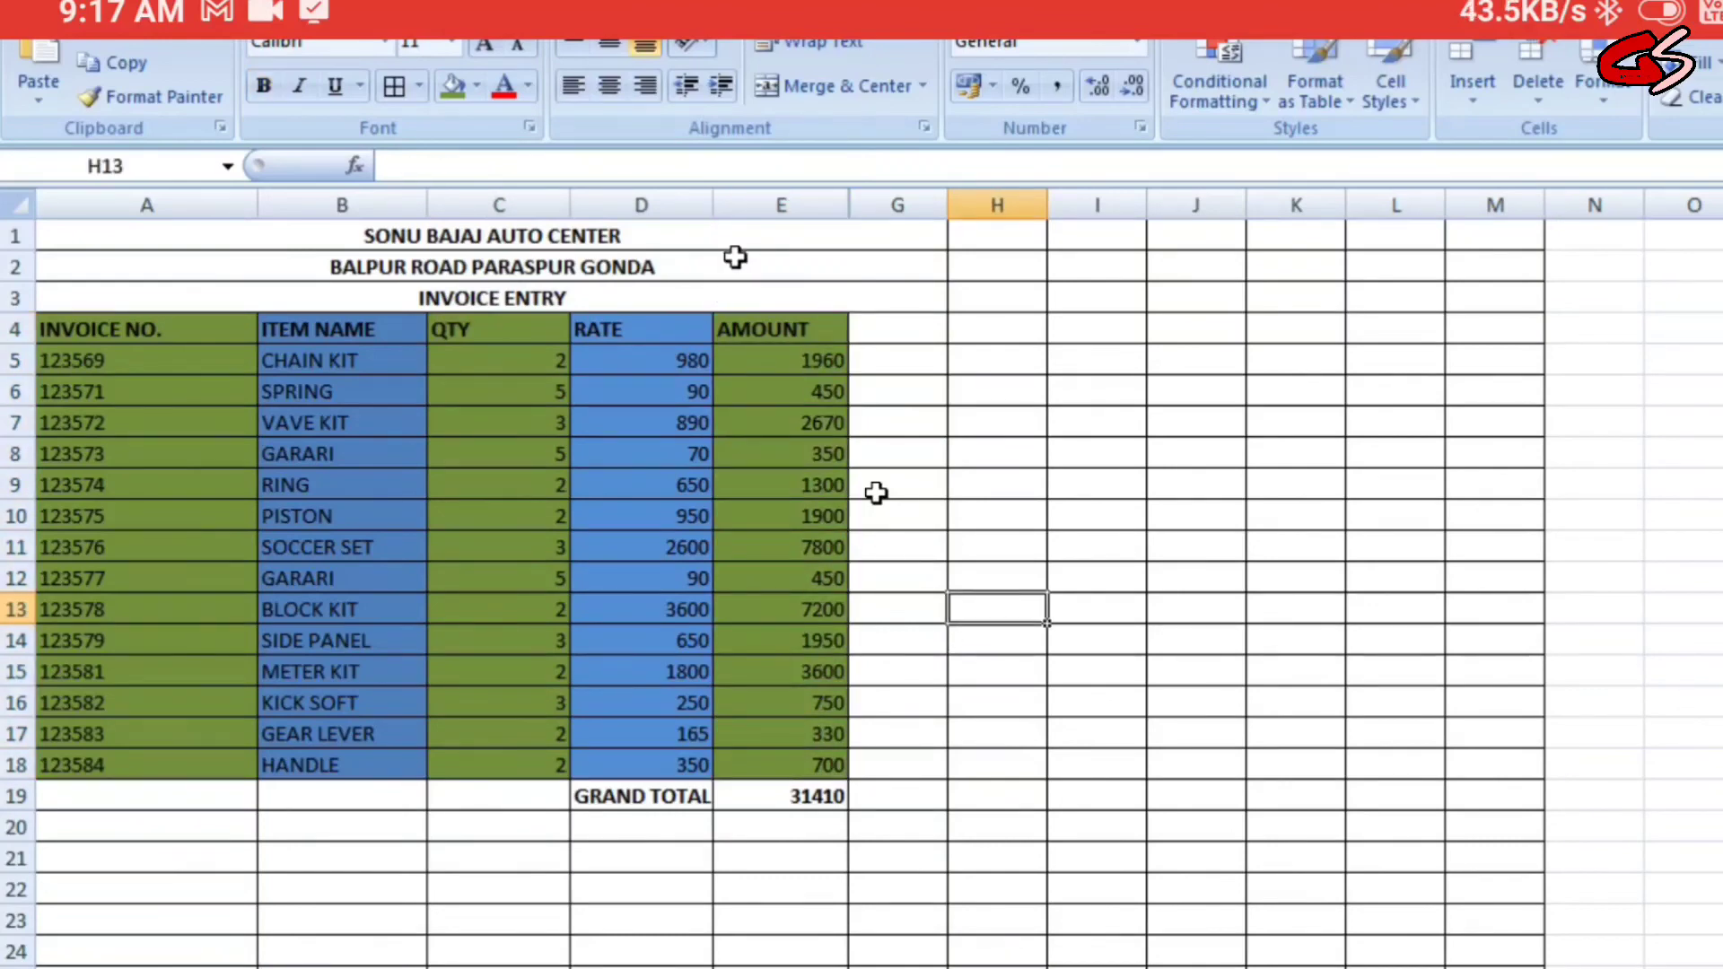
{"action": "left_click_drag", "start_coordinate": [788, 231], "coordinate": [792, 294]}
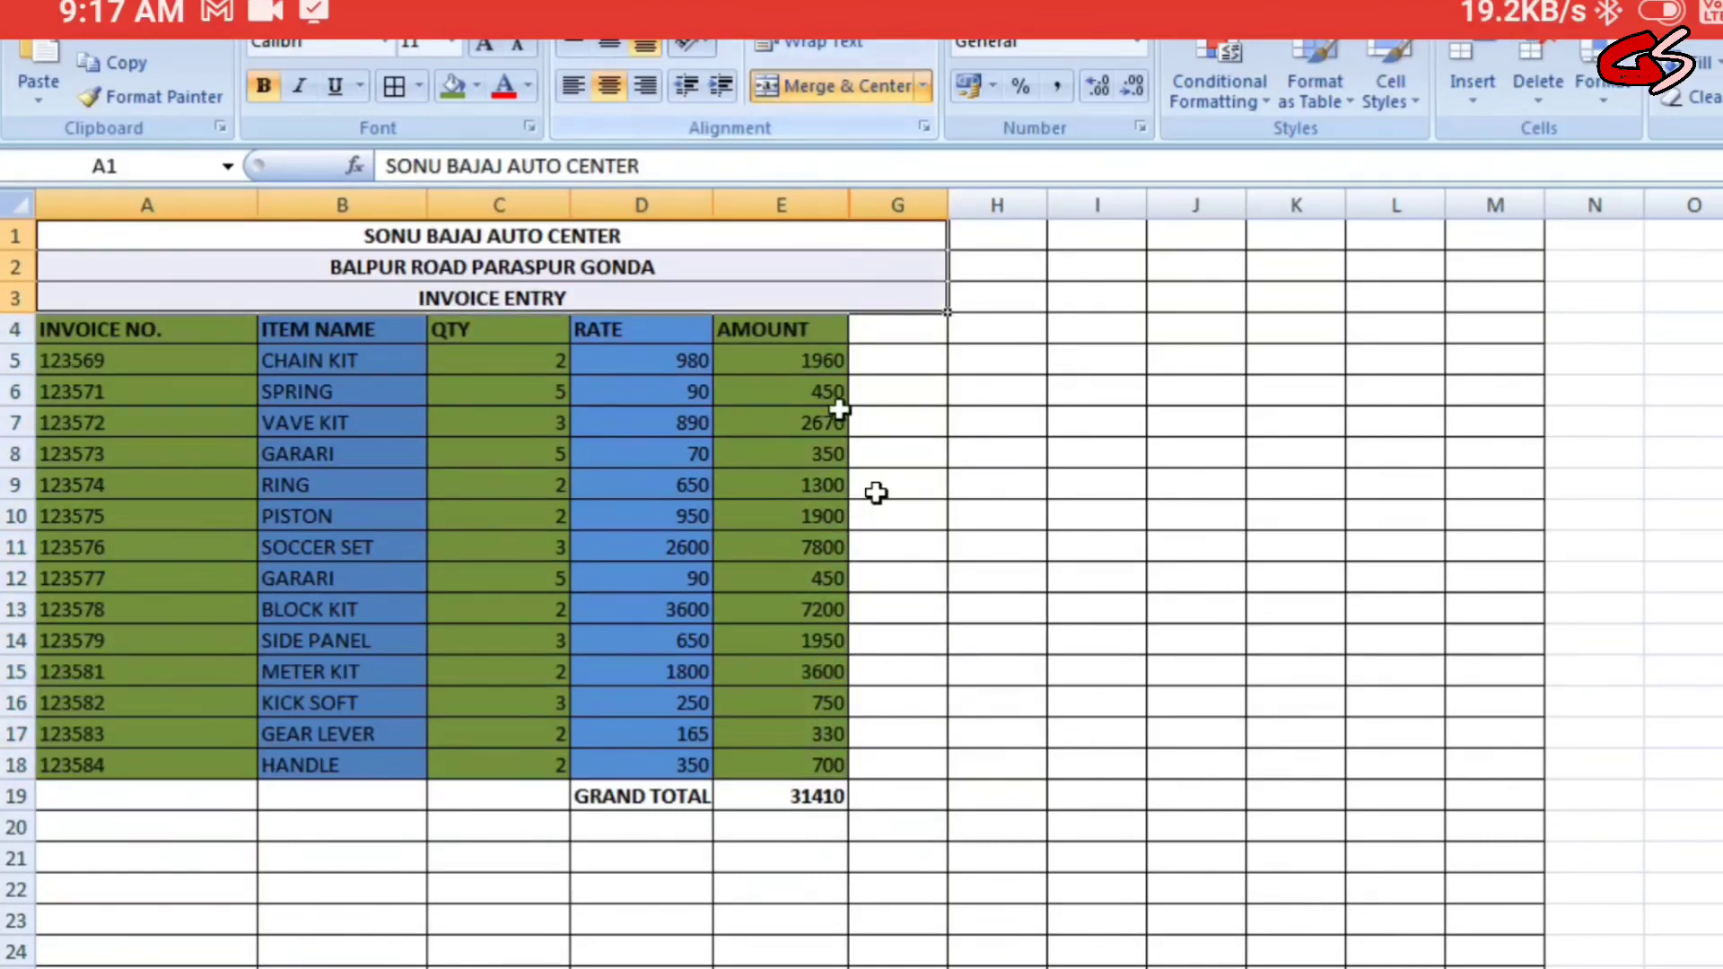
Step: Hide the empty column G by dragging its width to zero
{"action": "left_click", "coordinate": [988, 422]}
{"action": "left_click_drag", "start_coordinate": [948, 204], "coordinate": [849, 216]}
{"action": "left_click", "coordinate": [927, 327]}
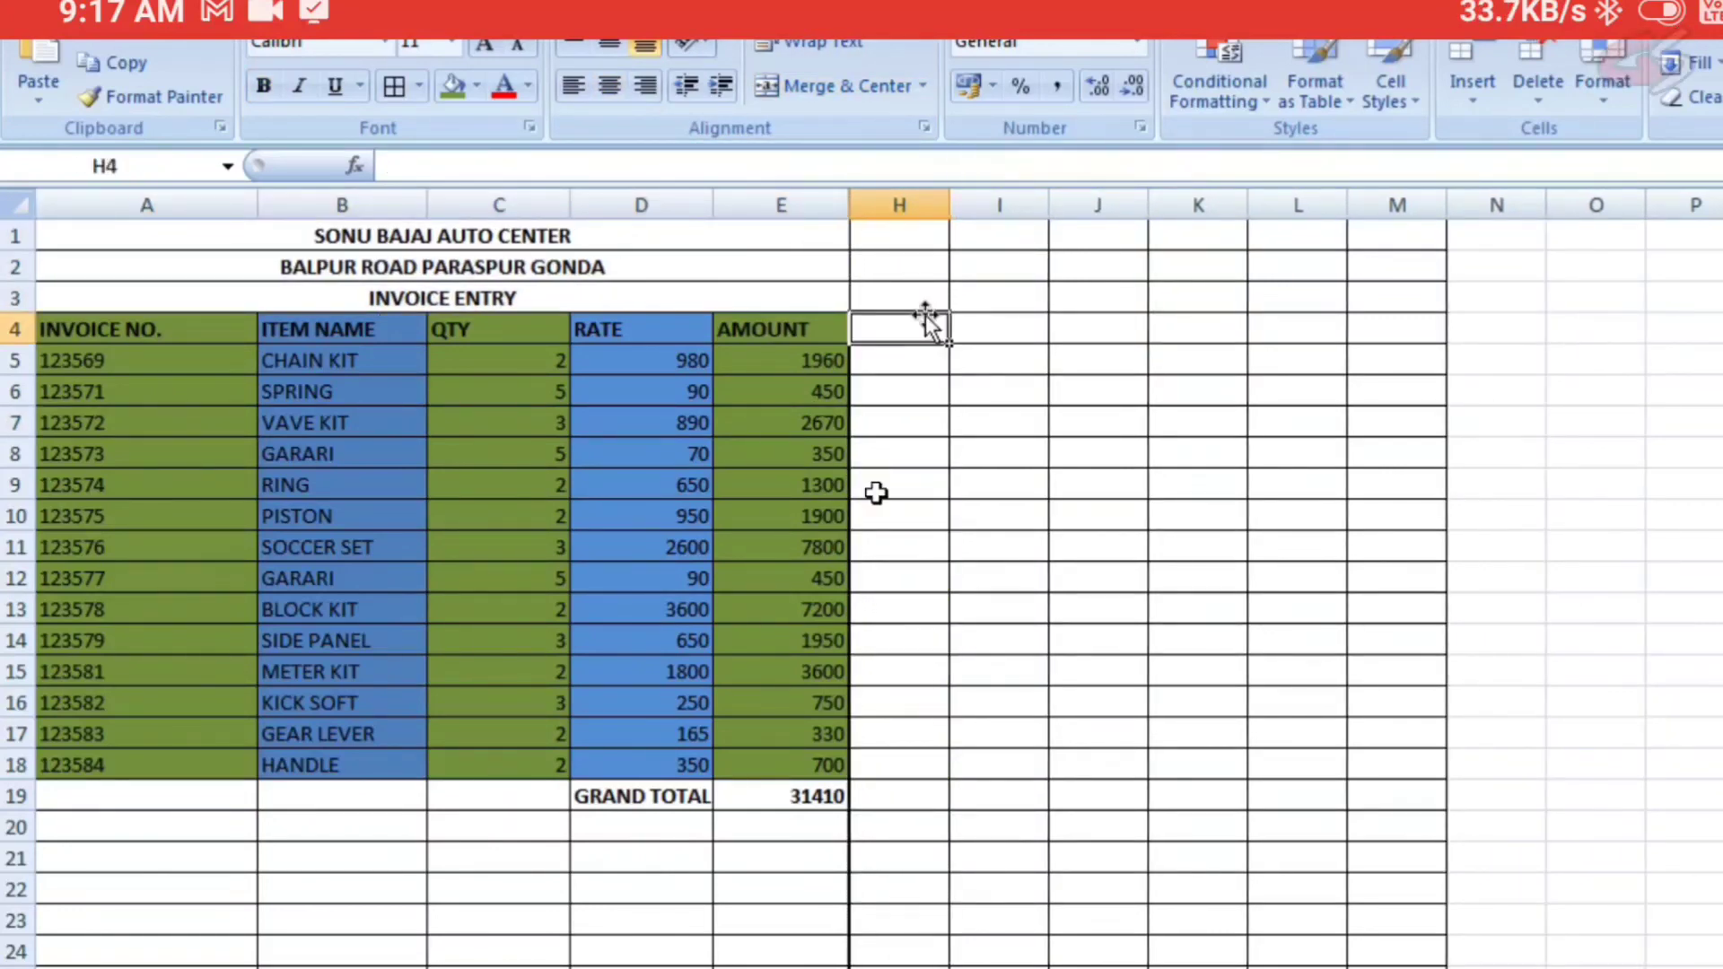
Step: Fill the three title lines A1:E3 orange
{"action": "left_click_drag", "start_coordinate": [681, 232], "coordinate": [681, 289]}
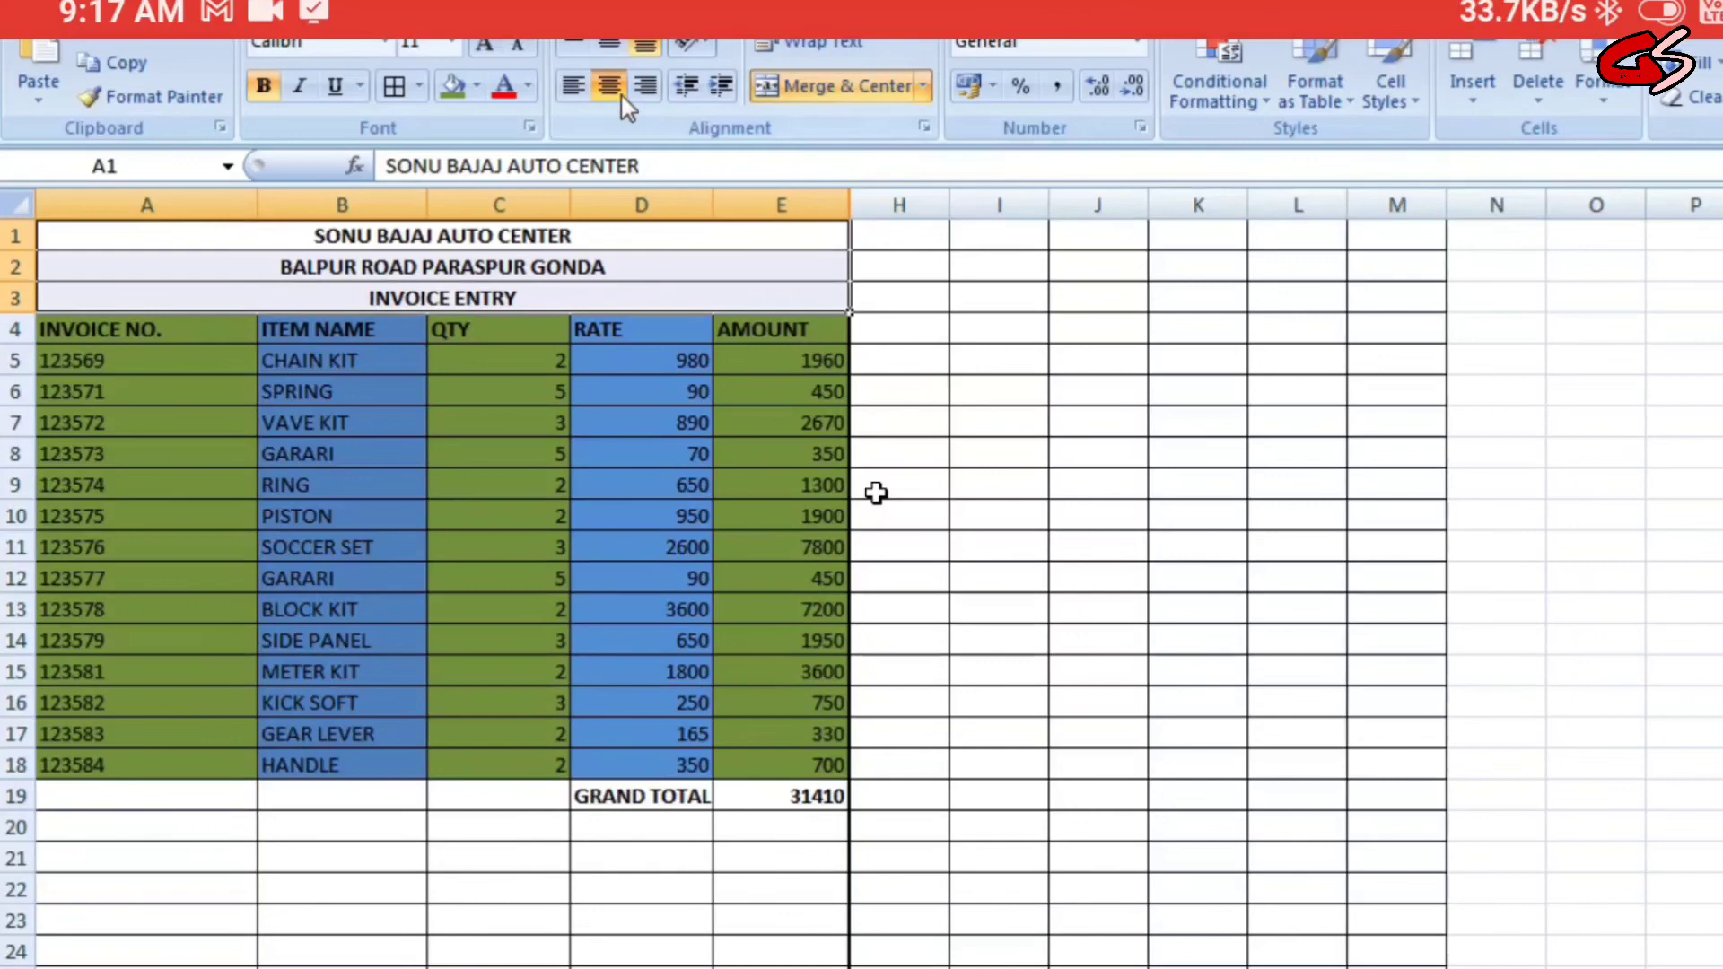
{"action": "left_click", "coordinate": [476, 87]}
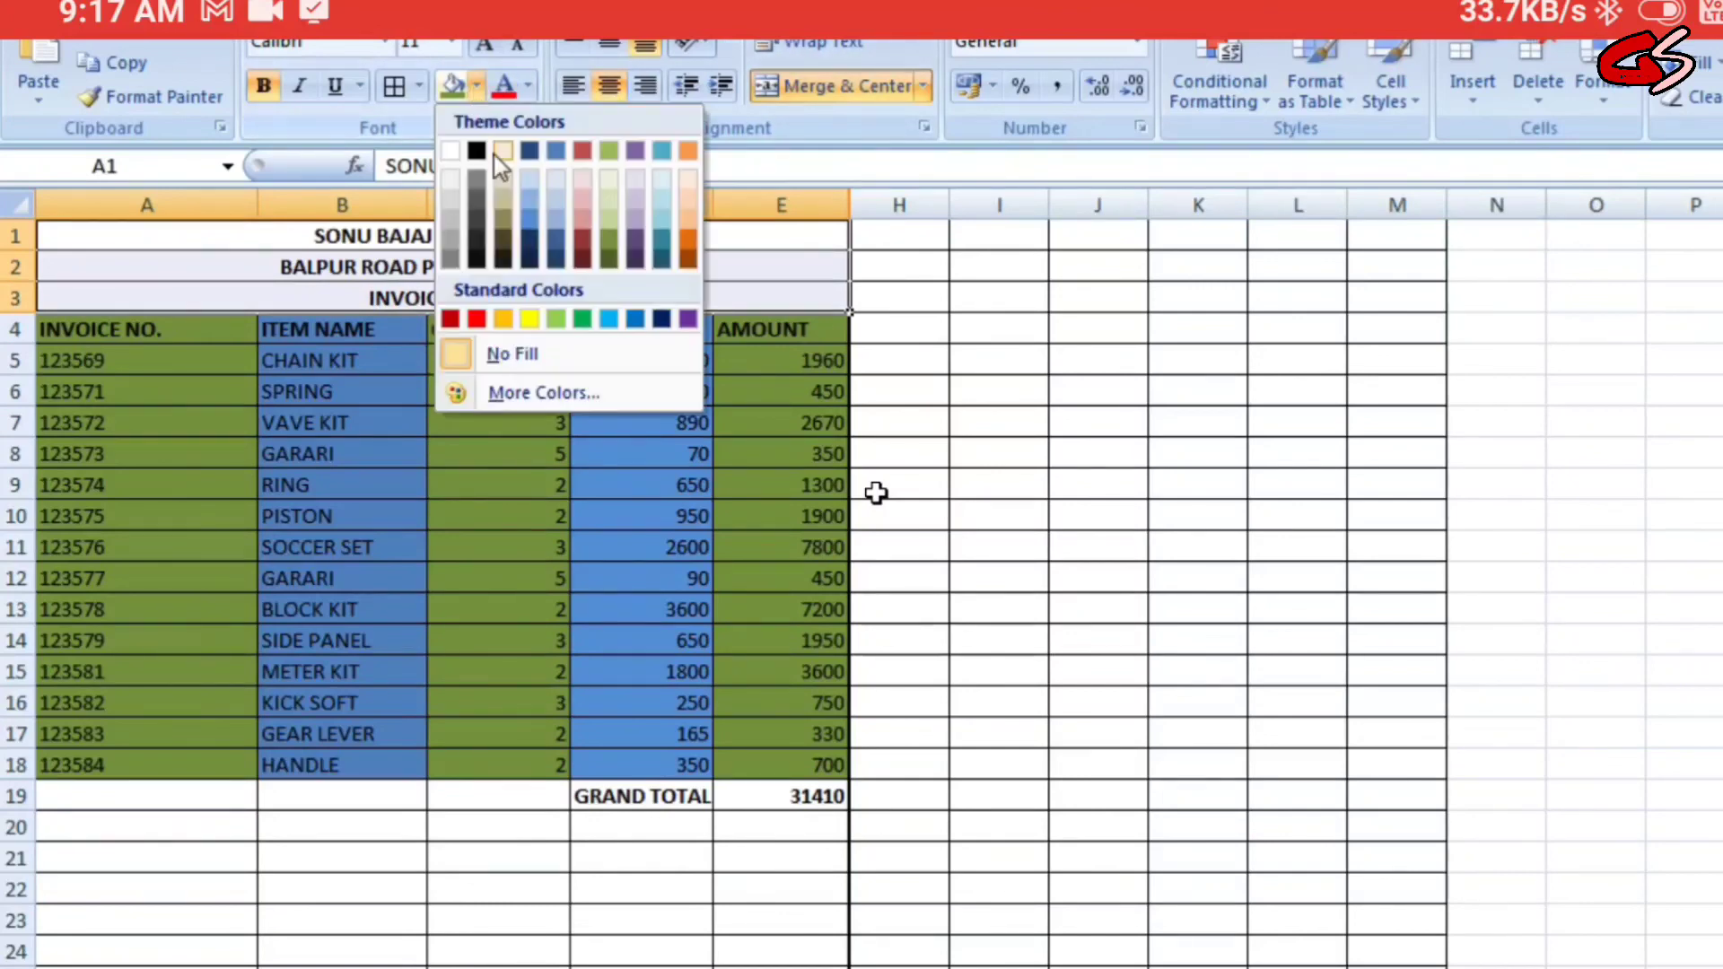
{"action": "left_click", "coordinate": [689, 238]}
{"action": "left_click", "coordinate": [876, 490]}
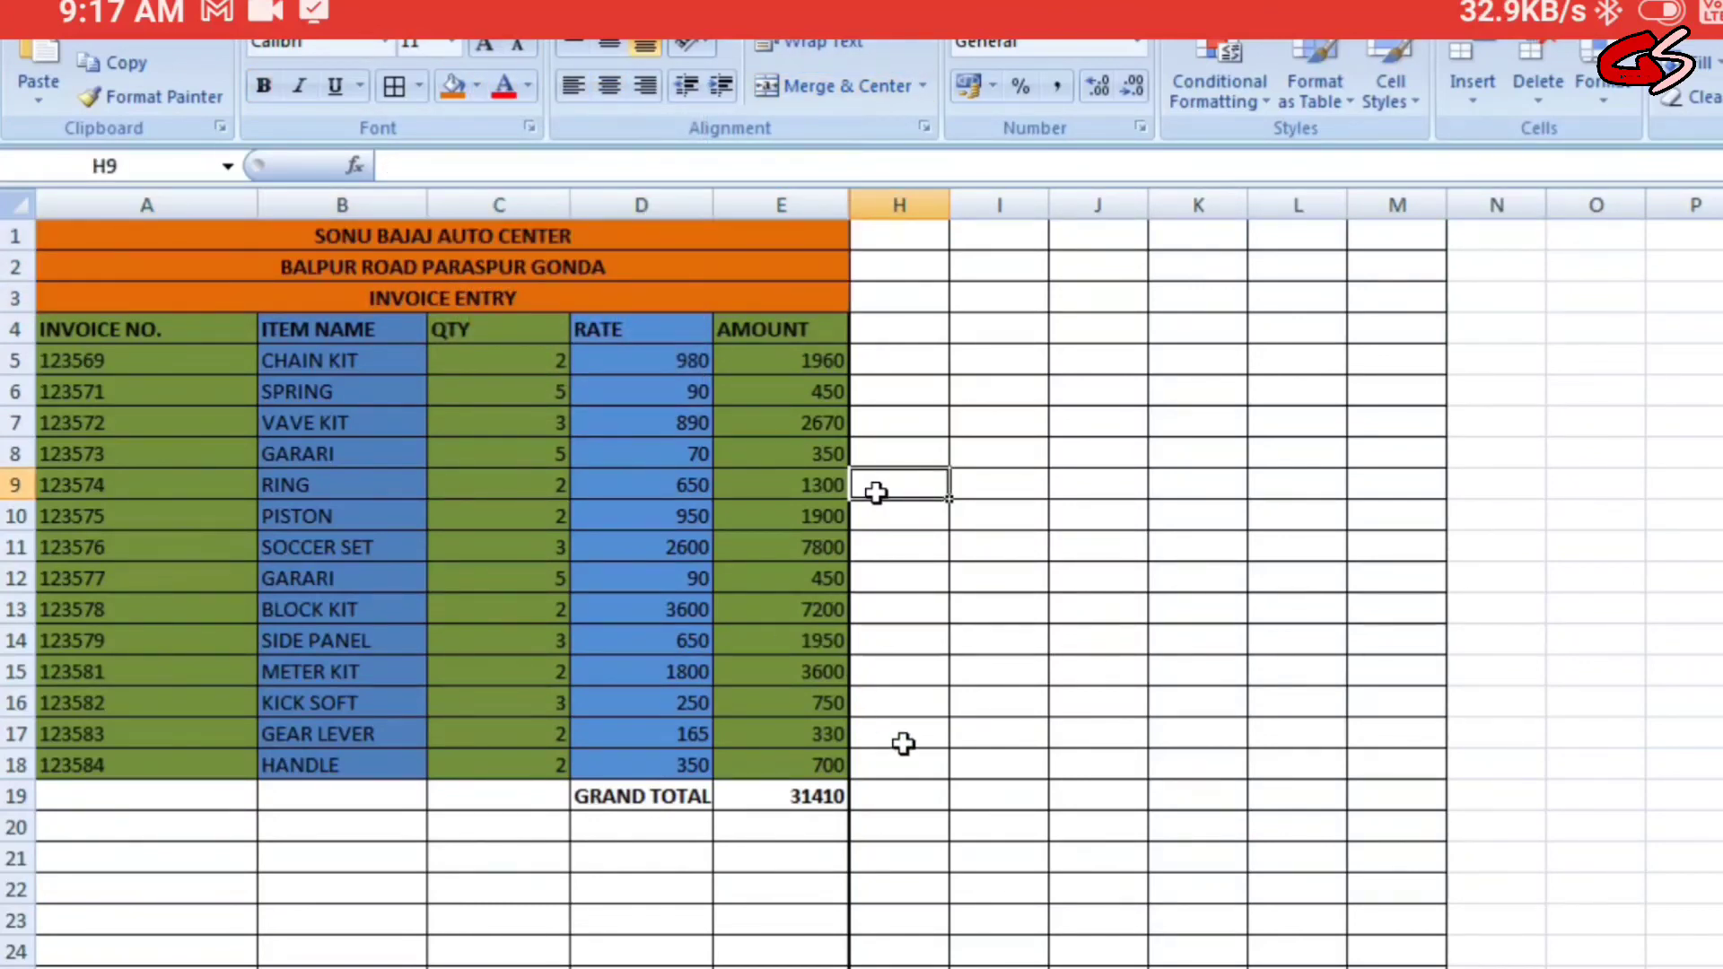
Step: Fill the grand total cell E19 red and the GRAND TOTAL label D19 olive green
{"action": "left_click", "coordinate": [806, 795]}
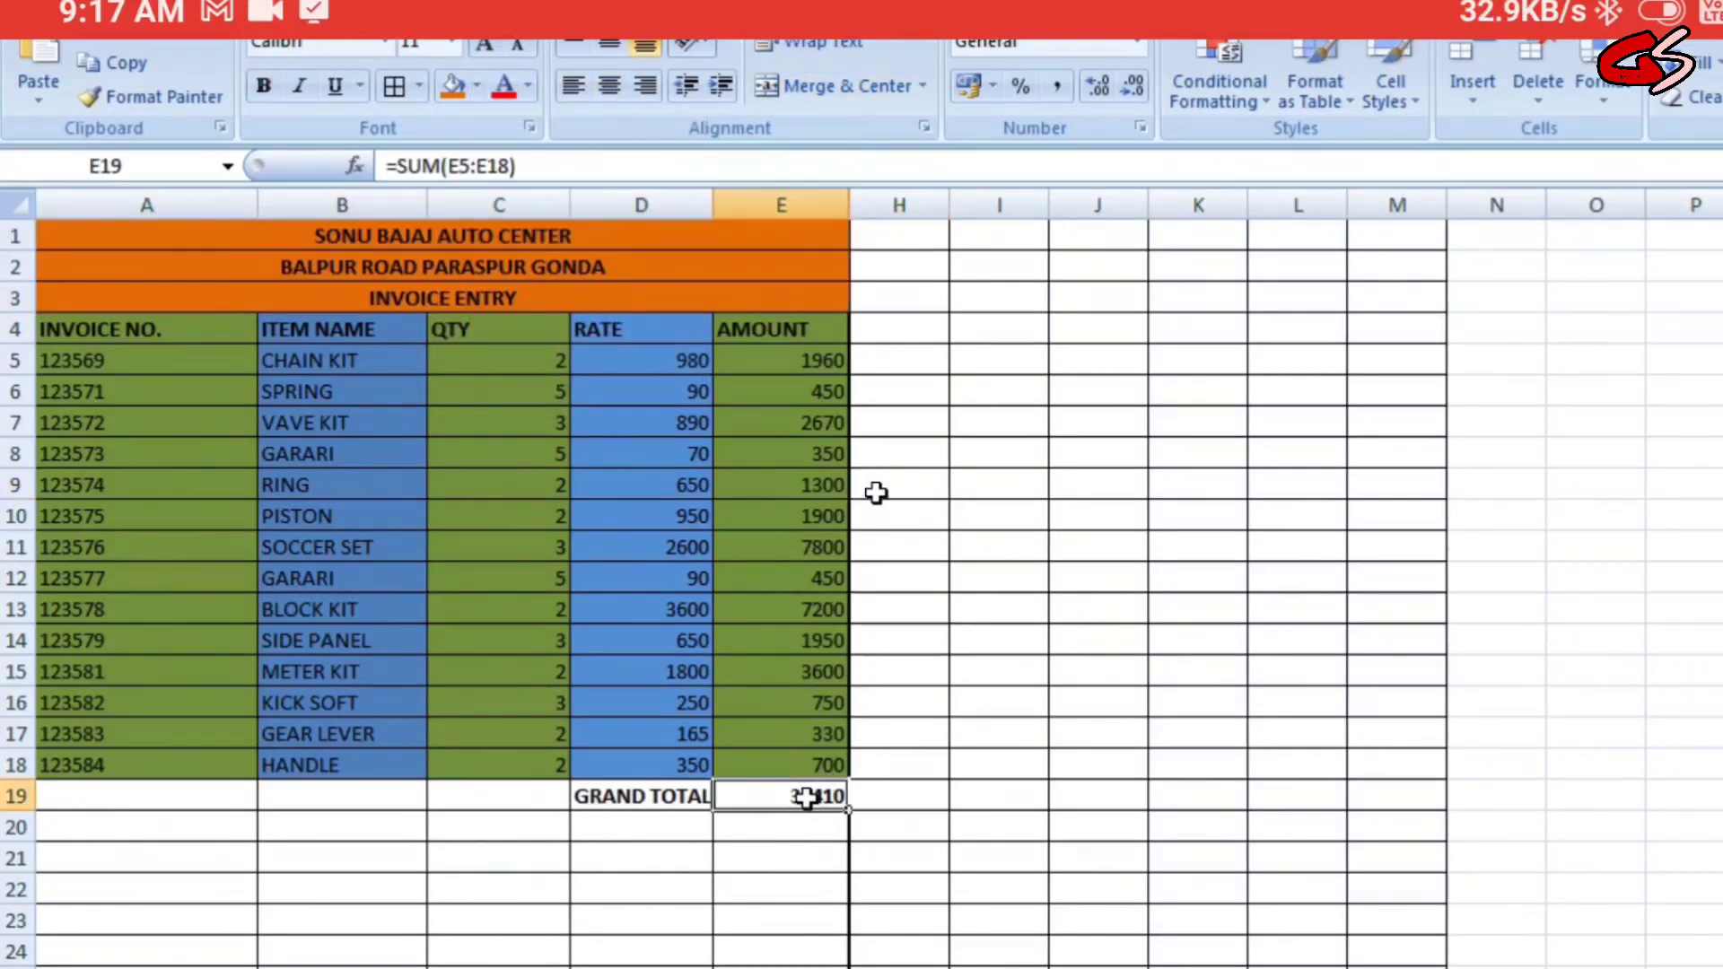
{"action": "left_click", "coordinate": [476, 88]}
{"action": "left_click", "coordinate": [480, 321]}
{"action": "left_click", "coordinate": [1024, 633]}
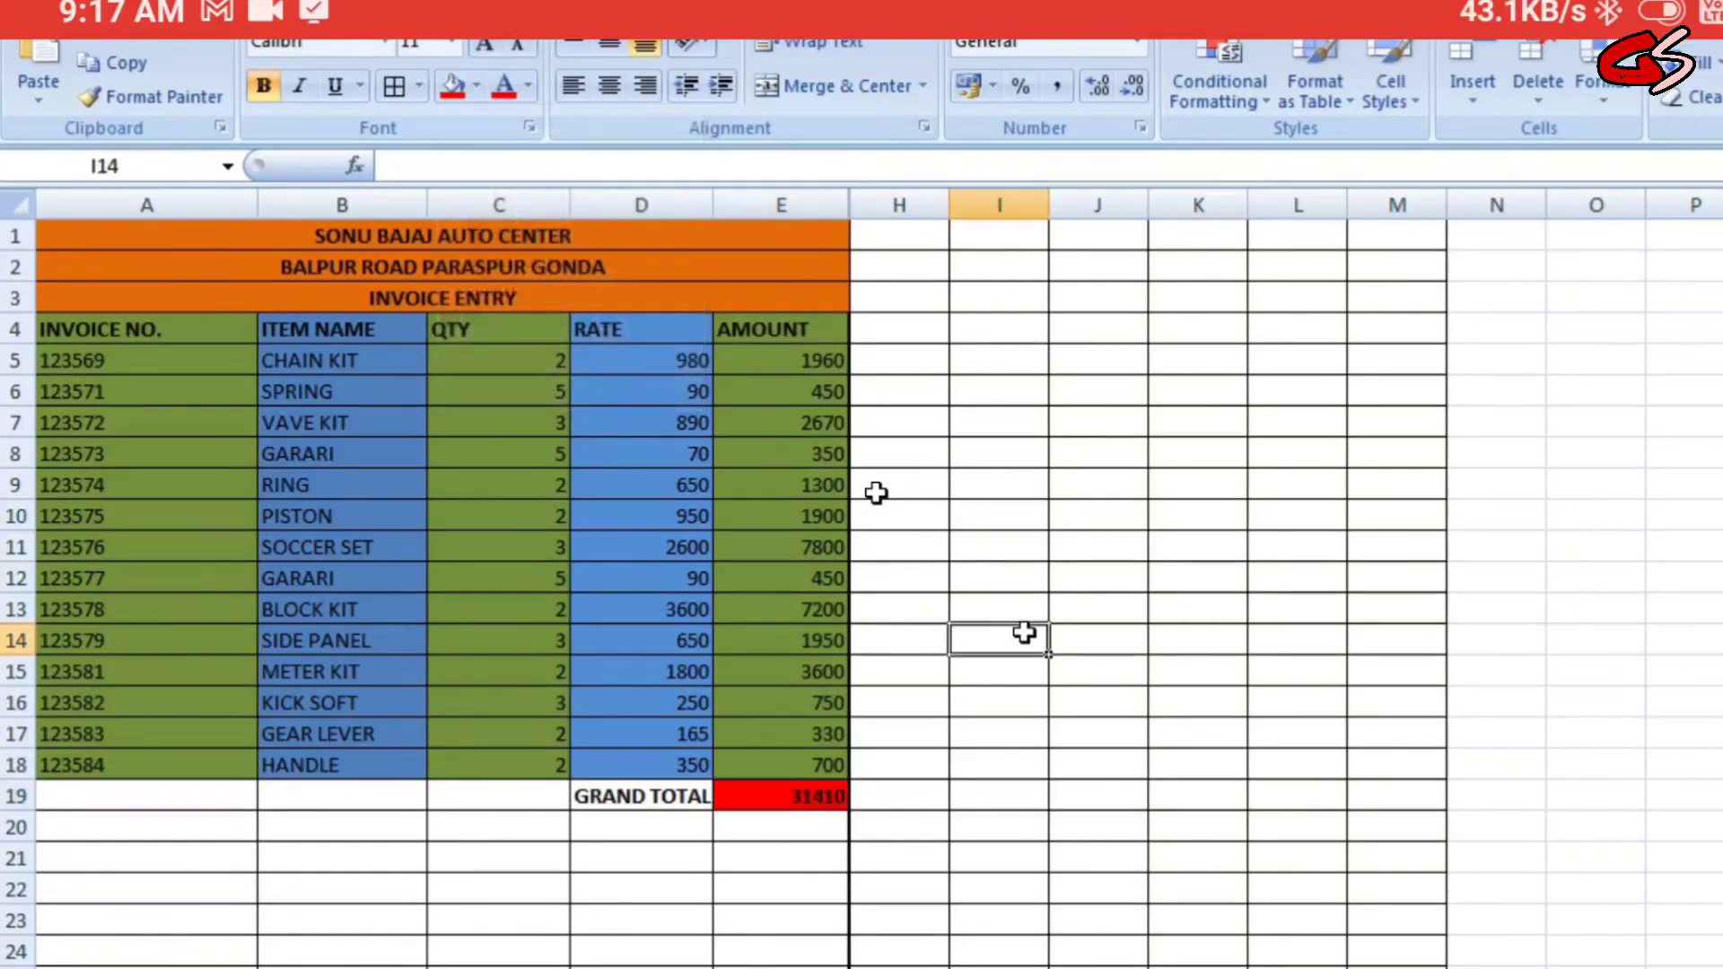
{"action": "left_click", "coordinate": [642, 799]}
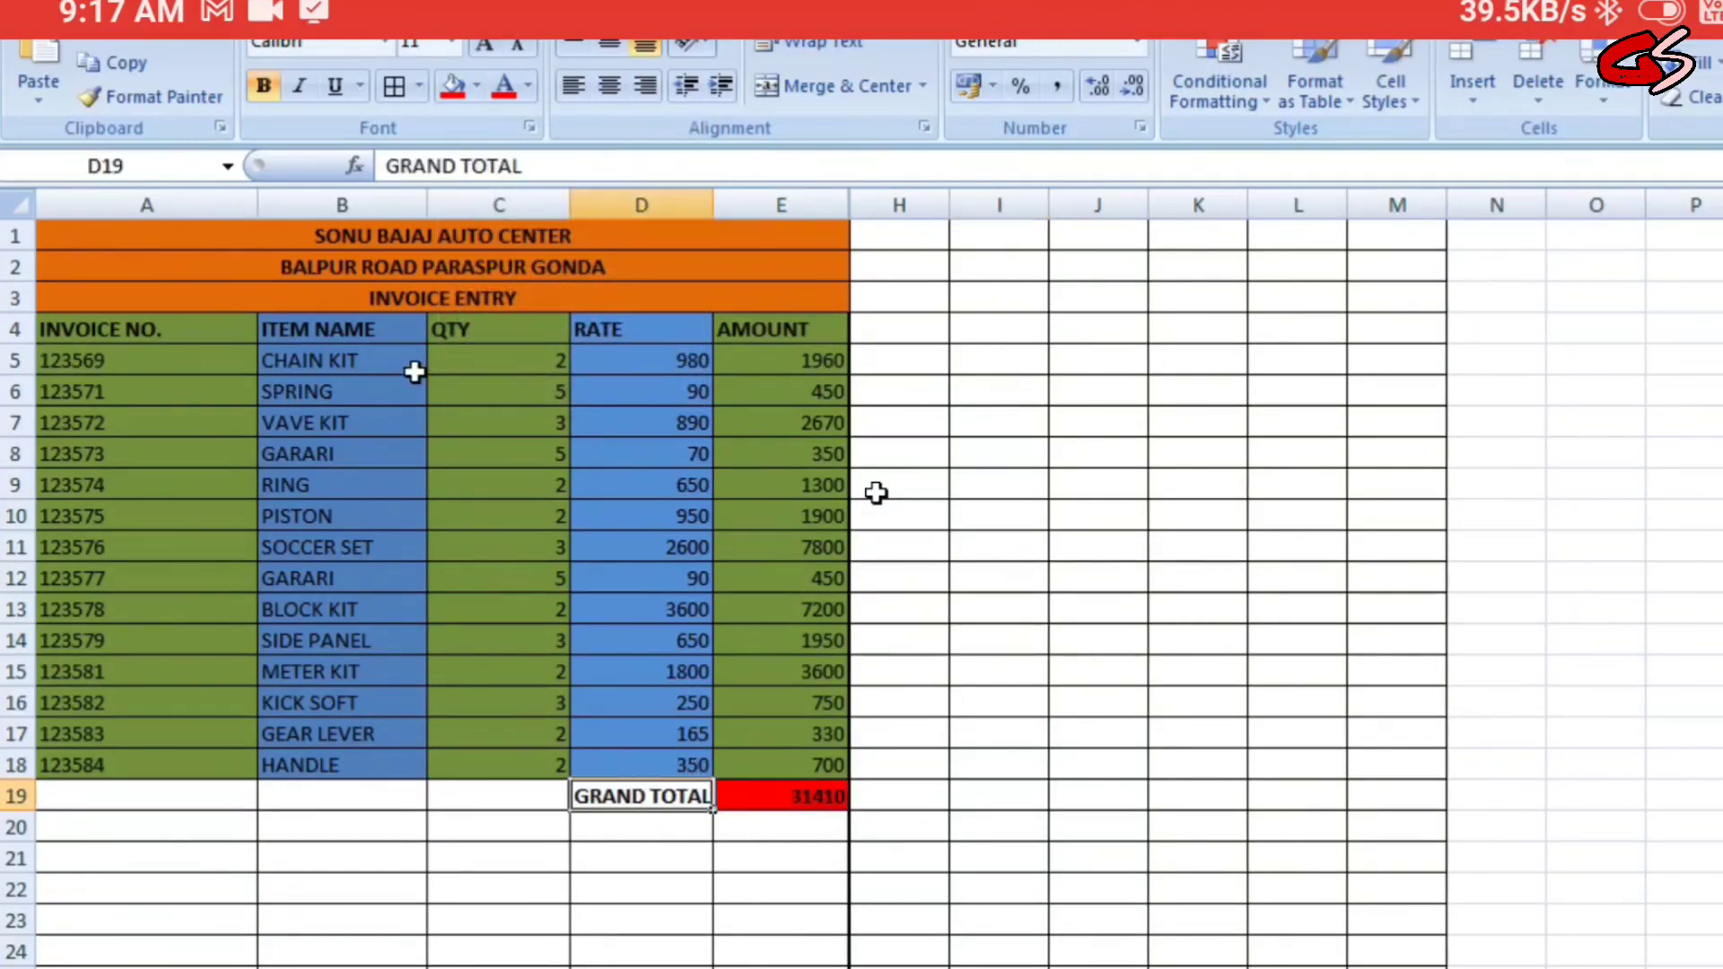
{"action": "left_click", "coordinate": [477, 87]}
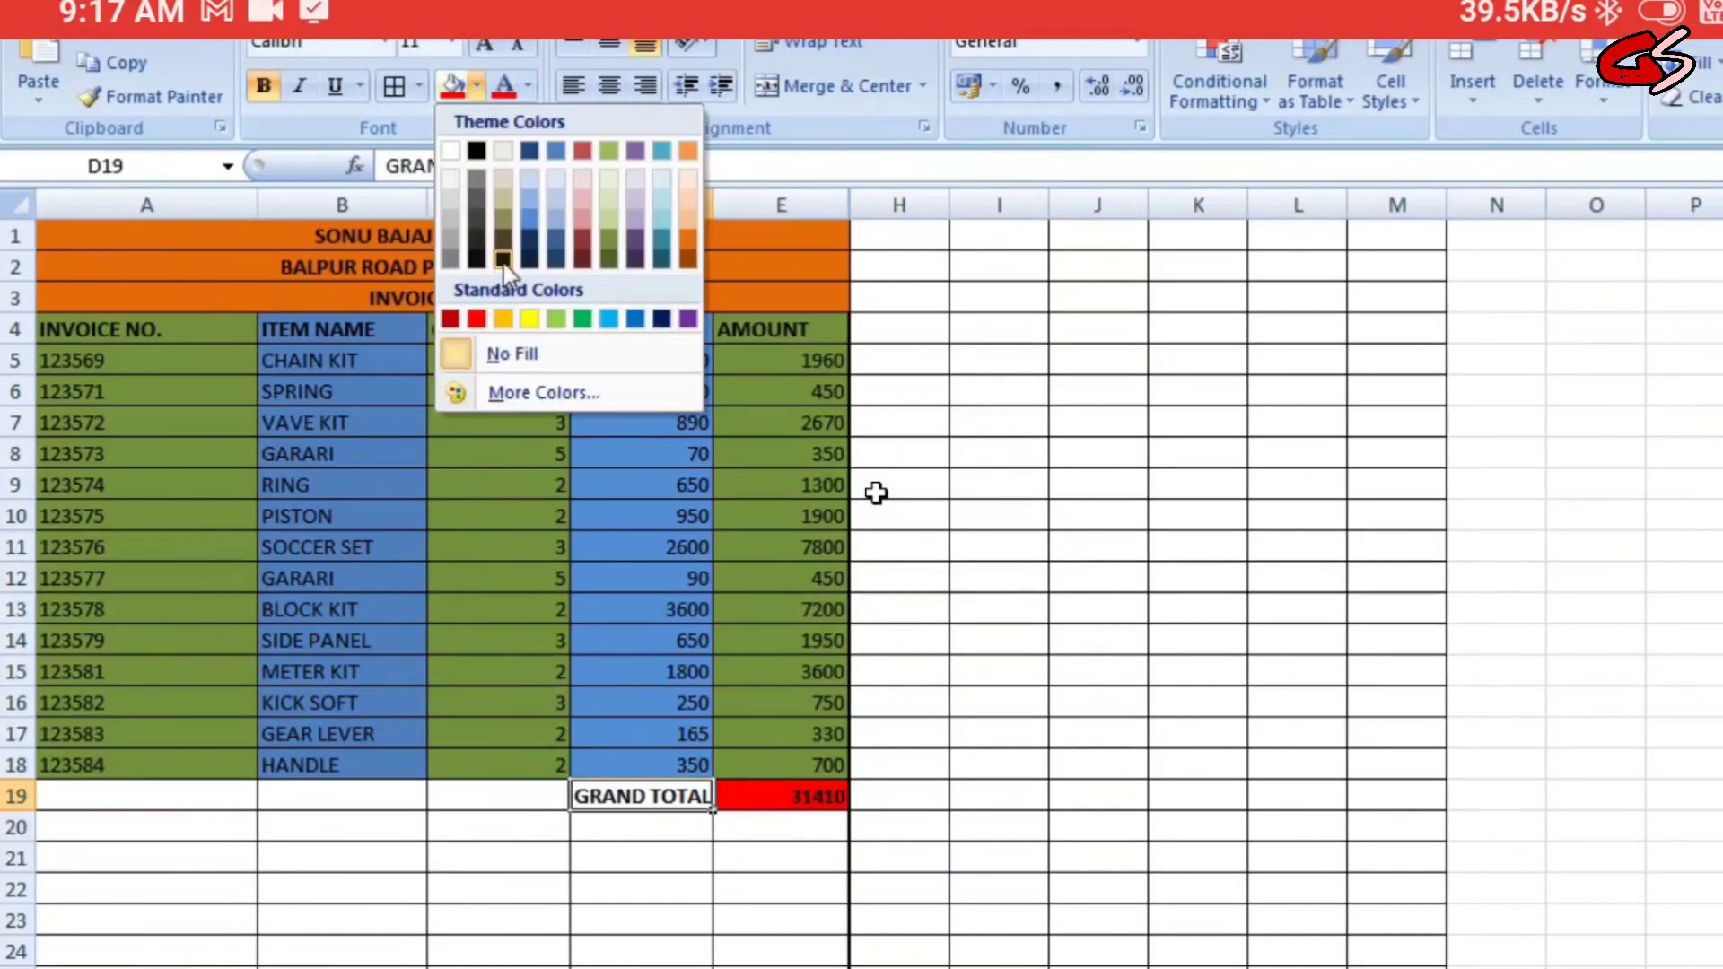
{"action": "left_click", "coordinate": [614, 240]}
{"action": "left_click", "coordinate": [1221, 568]}
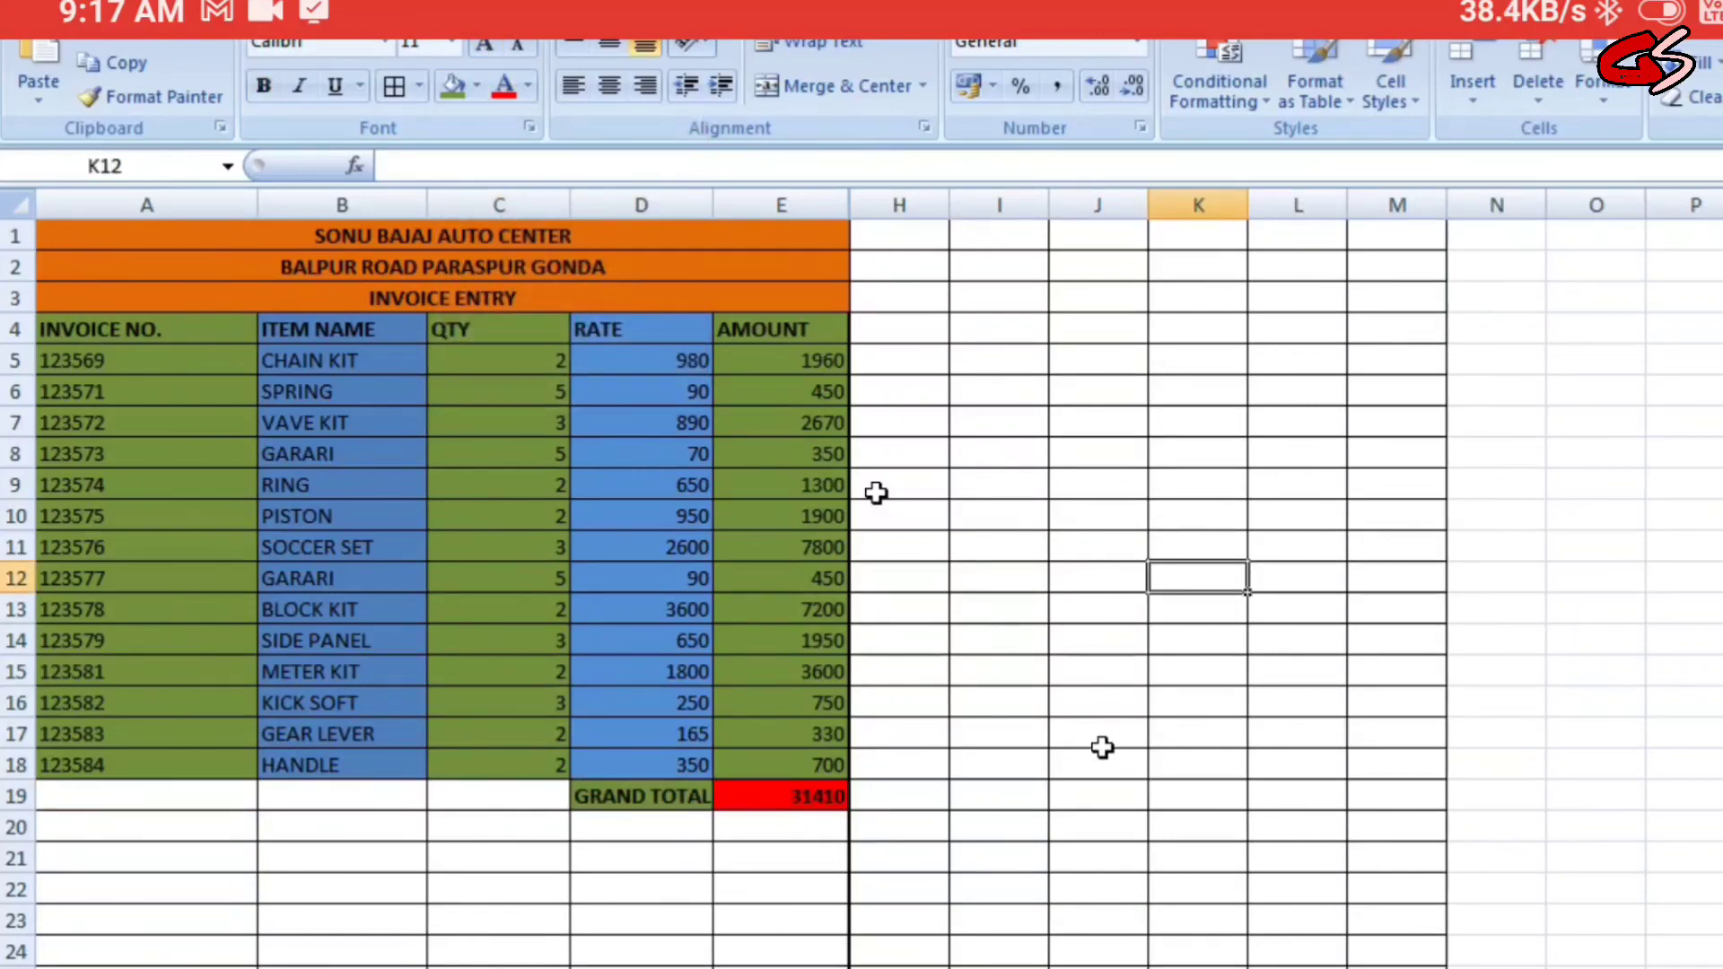
Step: Make the grand total value in E19 bold
{"action": "left_click", "coordinate": [1082, 763]}
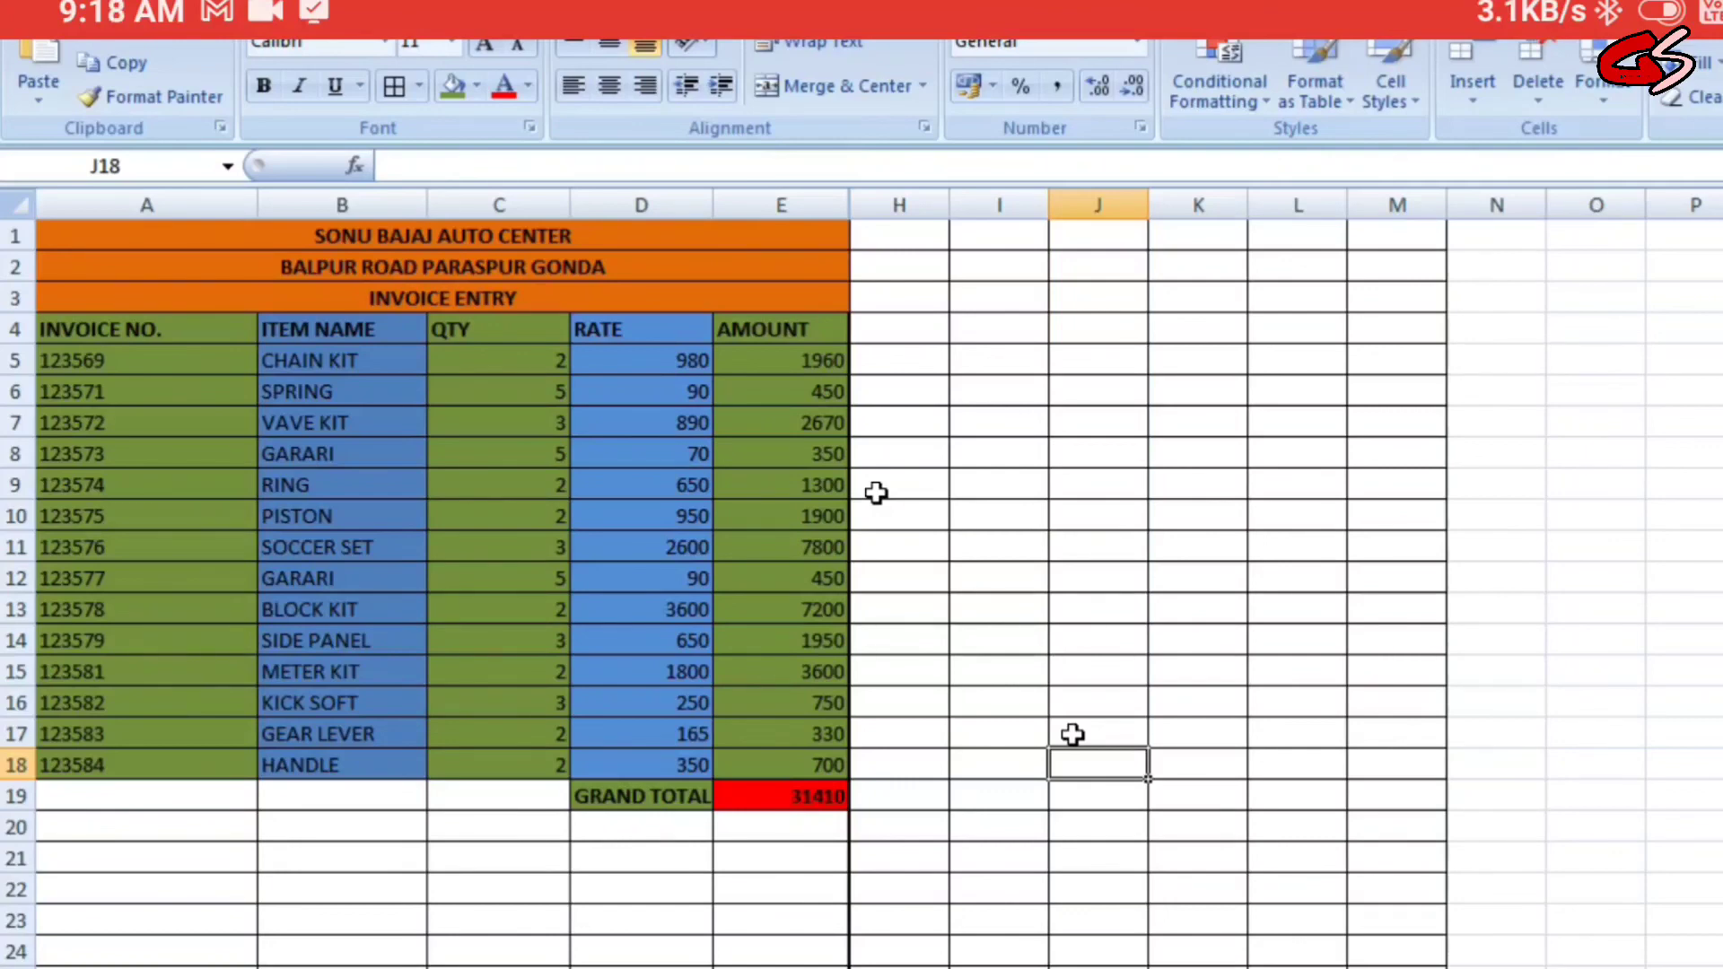
{"action": "left_click", "coordinate": [821, 786]}
{"action": "key", "text": "ctrl+b"}
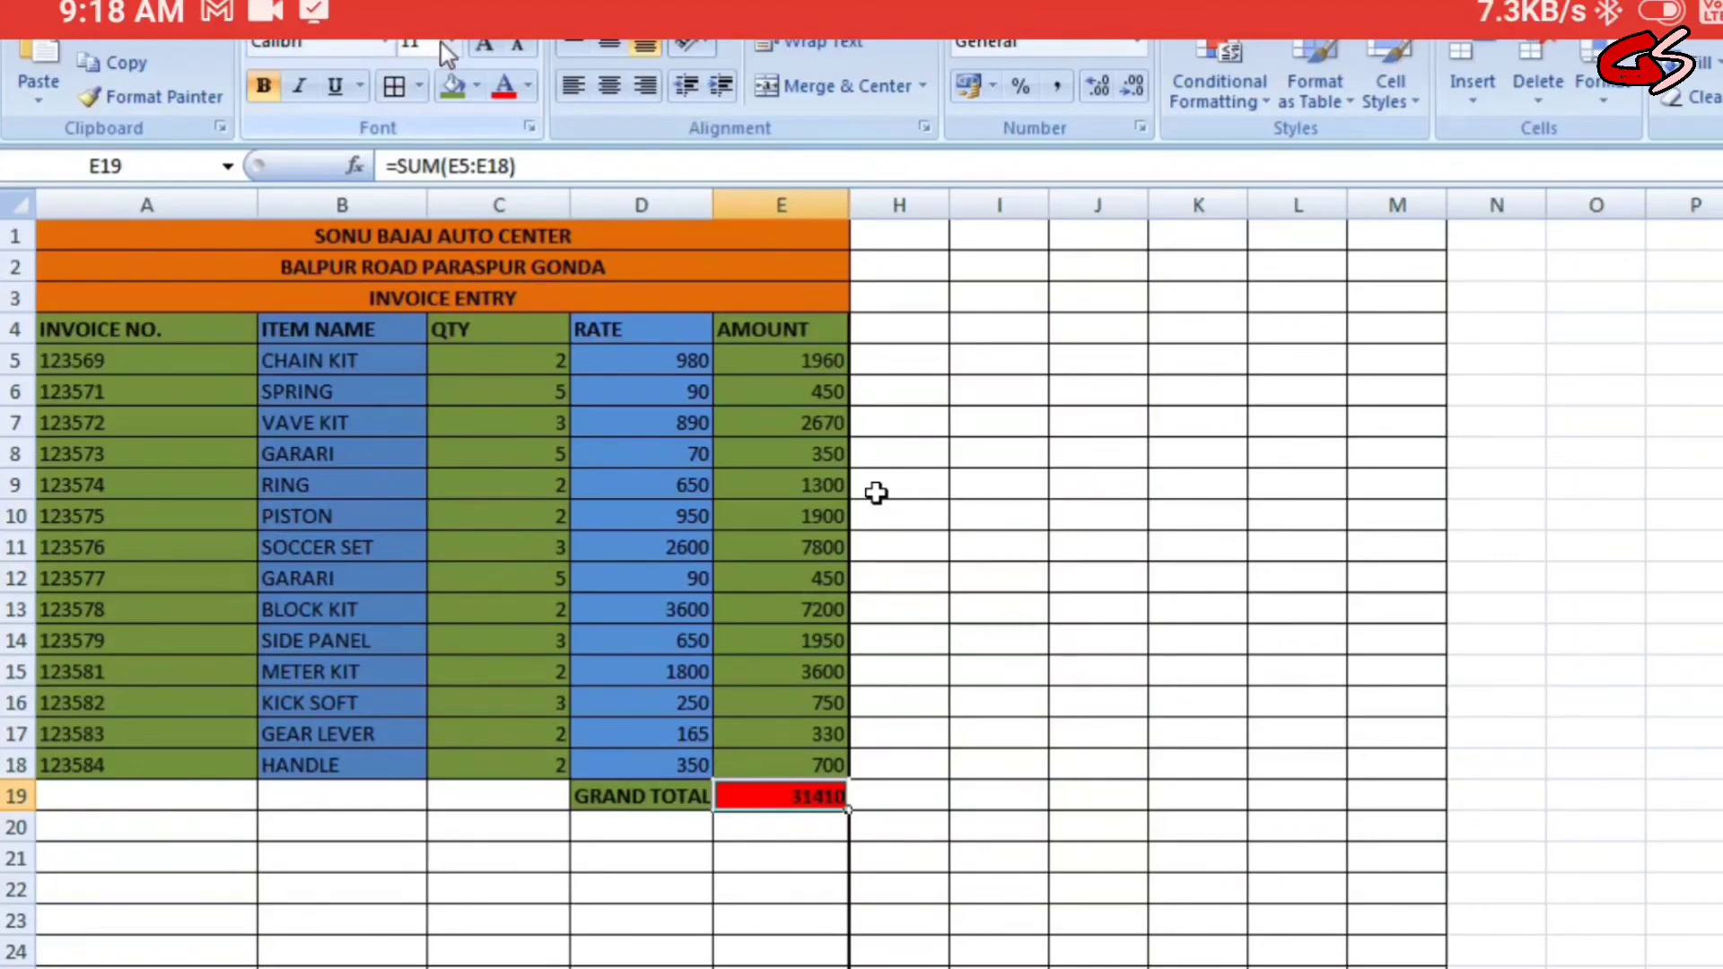